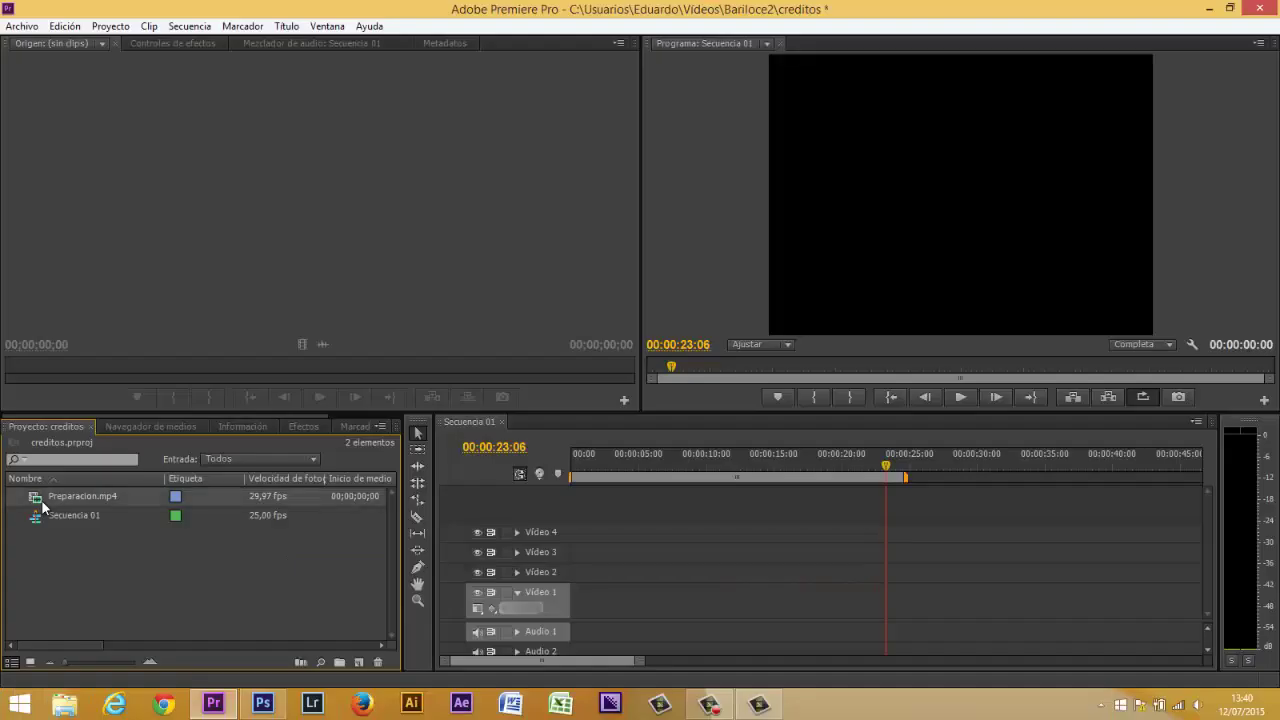
Step: Load Preparacion.mp4 in the Source monitor and insert its first marked excerpt into Secuencia 01
double_click(36, 502)
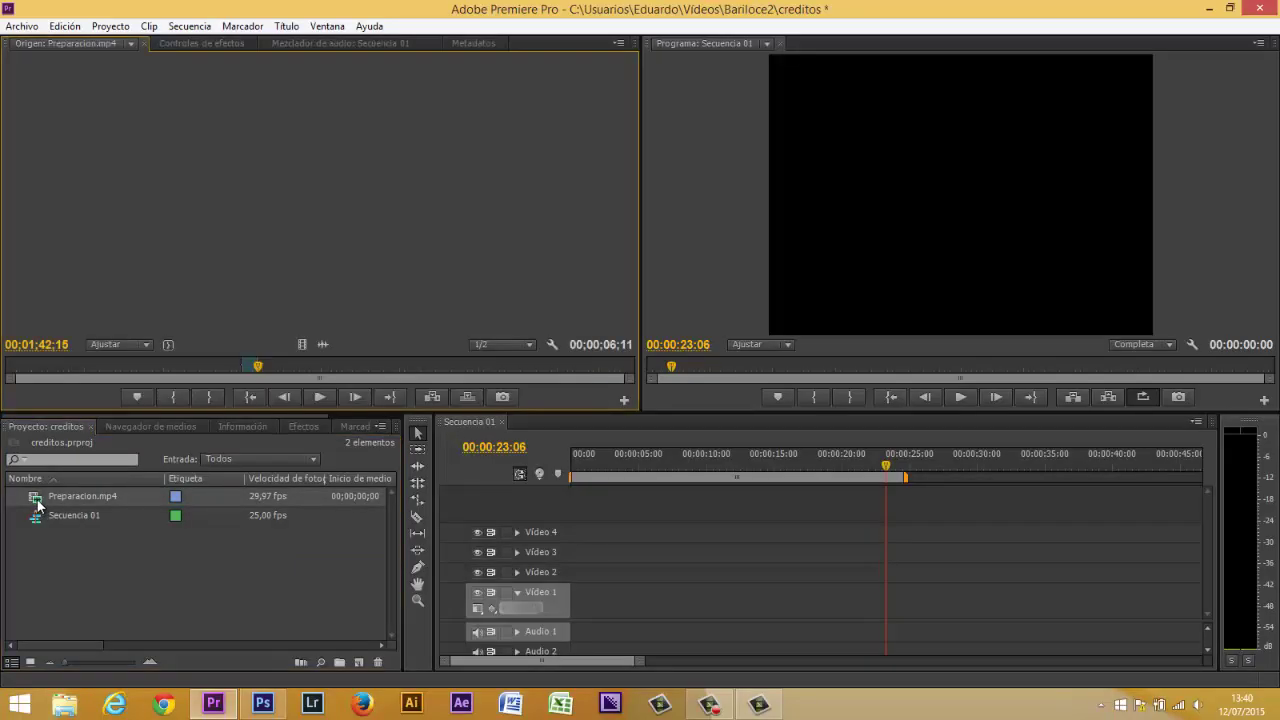
drag(886, 466, 555, 484)
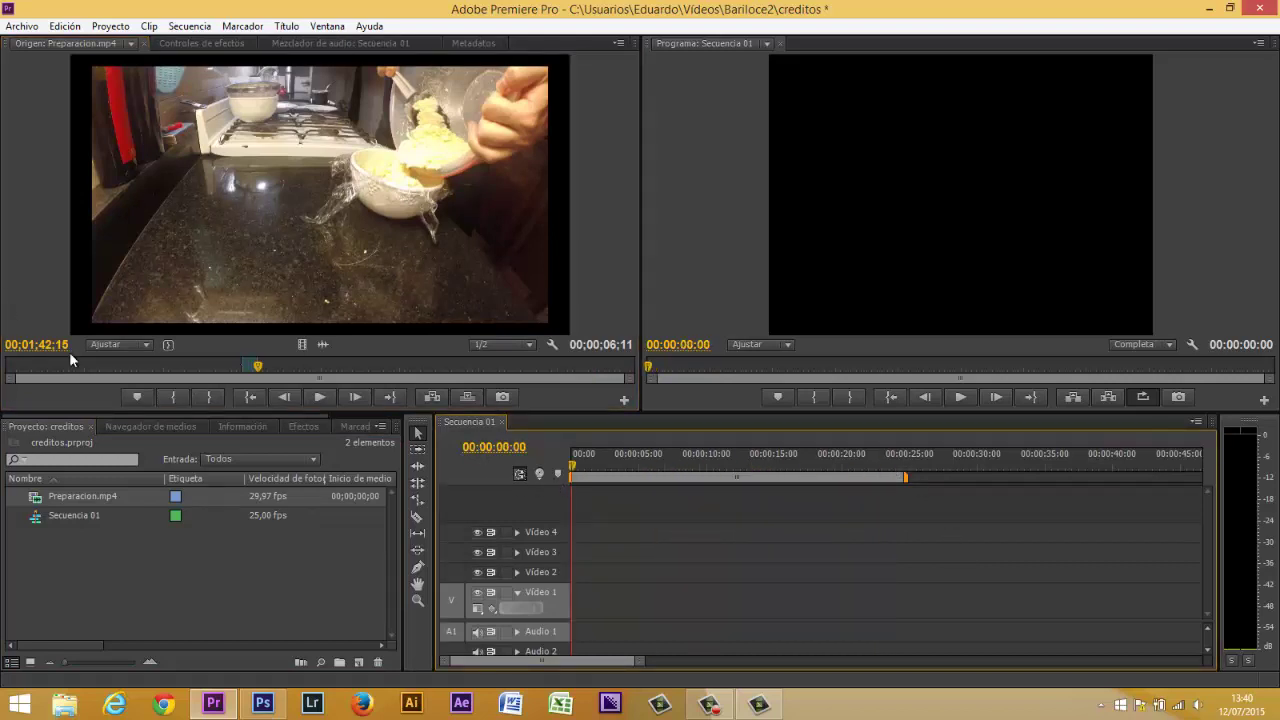
drag(266, 367, 219, 370)
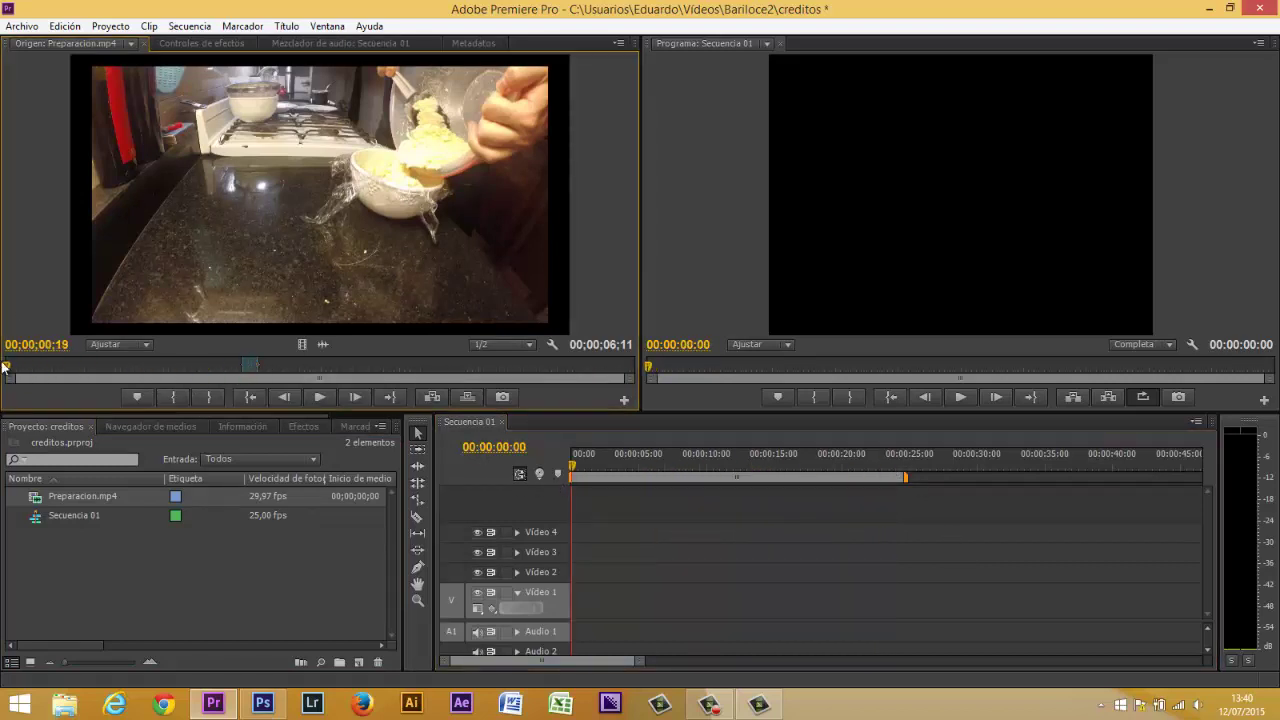
drag(4, 367, 50, 368)
click(173, 396)
click(210, 396)
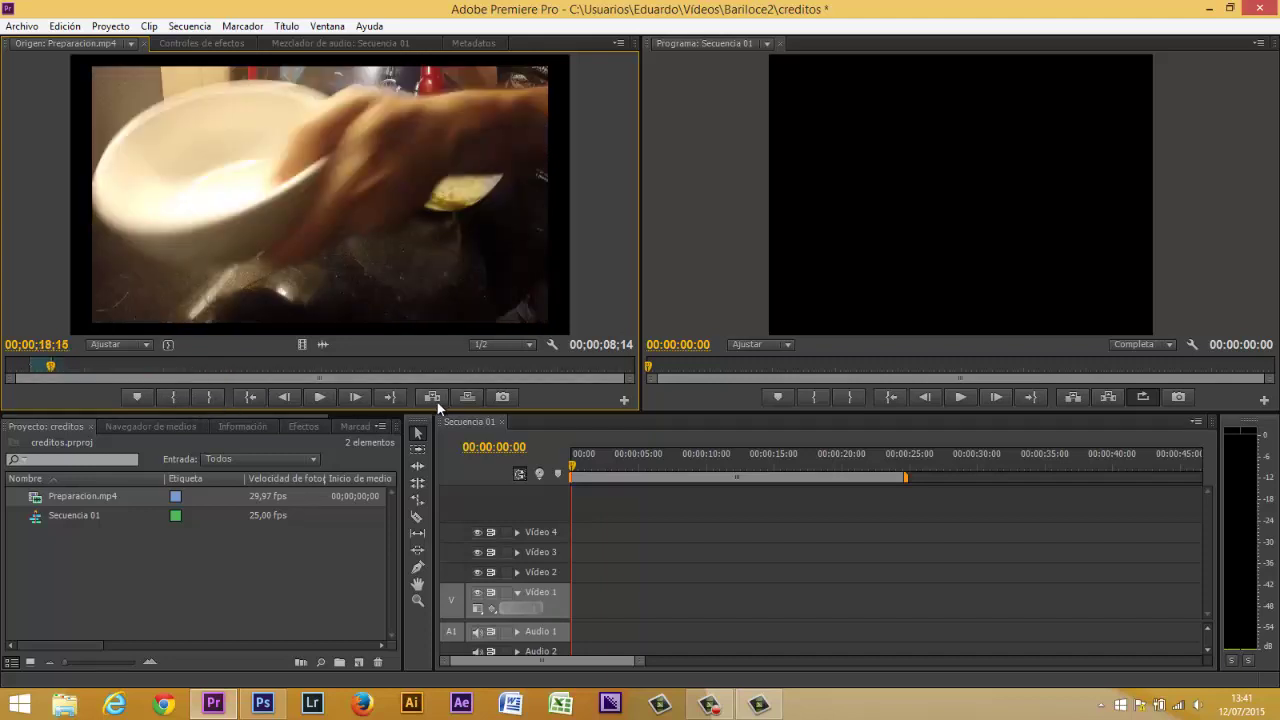
click(435, 400)
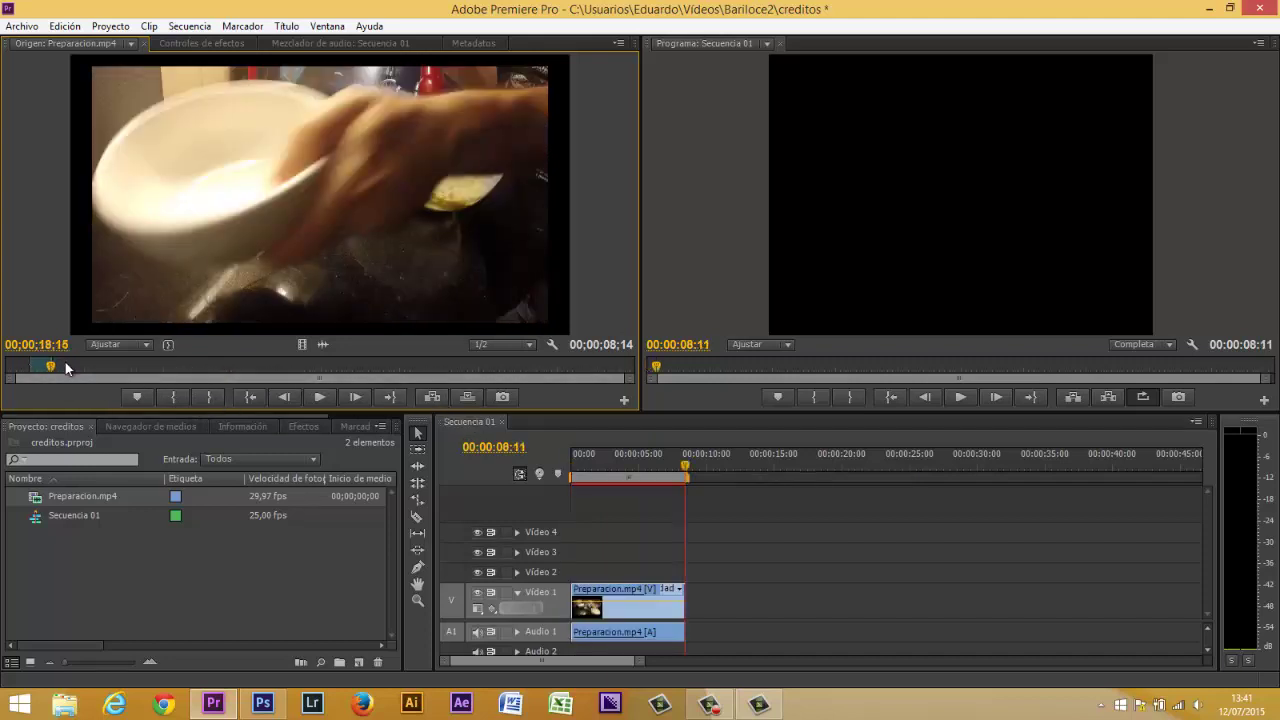
Step: Mark a second Preparacion.mp4 excerpt and insert it after the first
drag(52, 366, 196, 368)
click(175, 397)
click(210, 396)
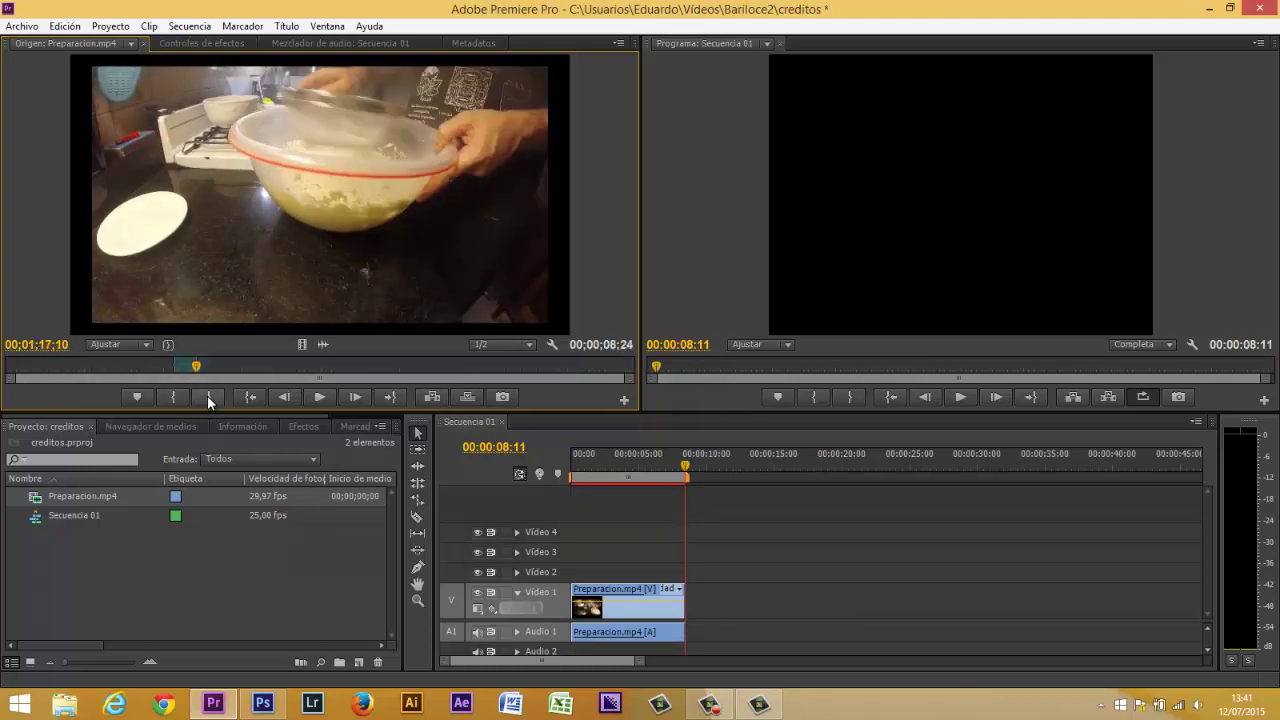
click(433, 398)
Step: Insert a third excerpt at the sequence end, then select all three clips on Vídeo 1
drag(199, 370, 226, 371)
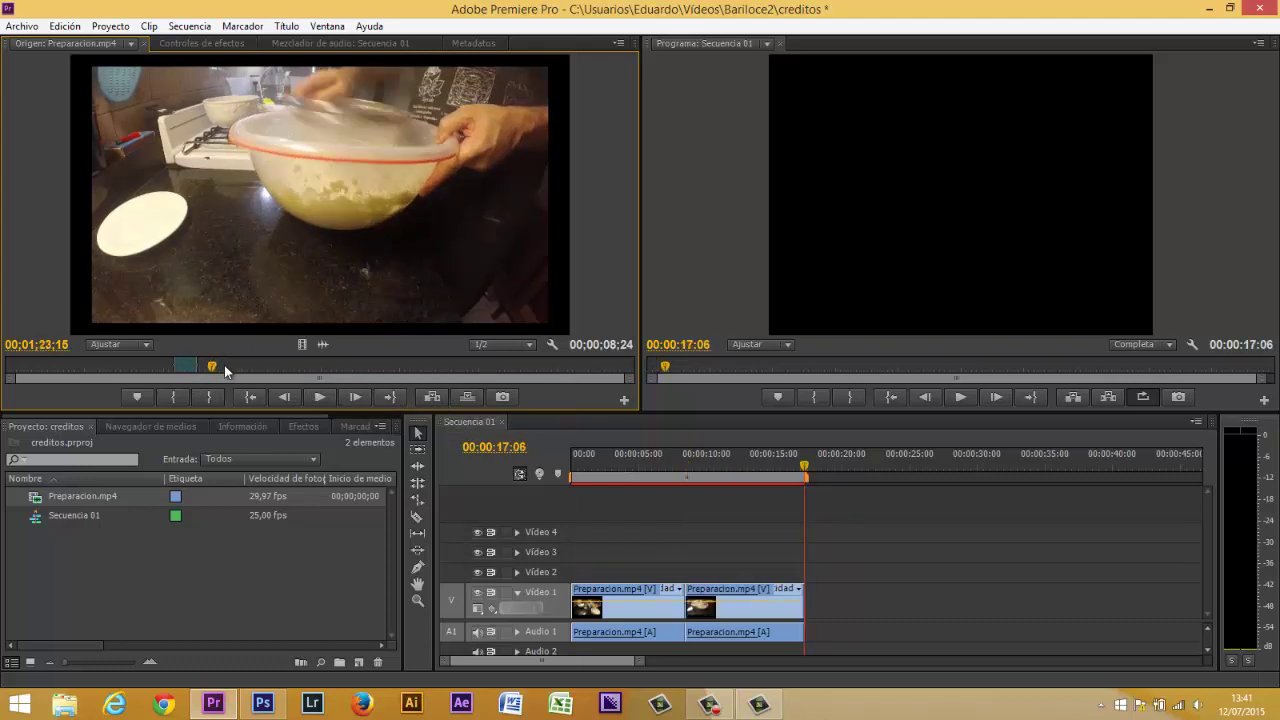
click(333, 376)
click(177, 396)
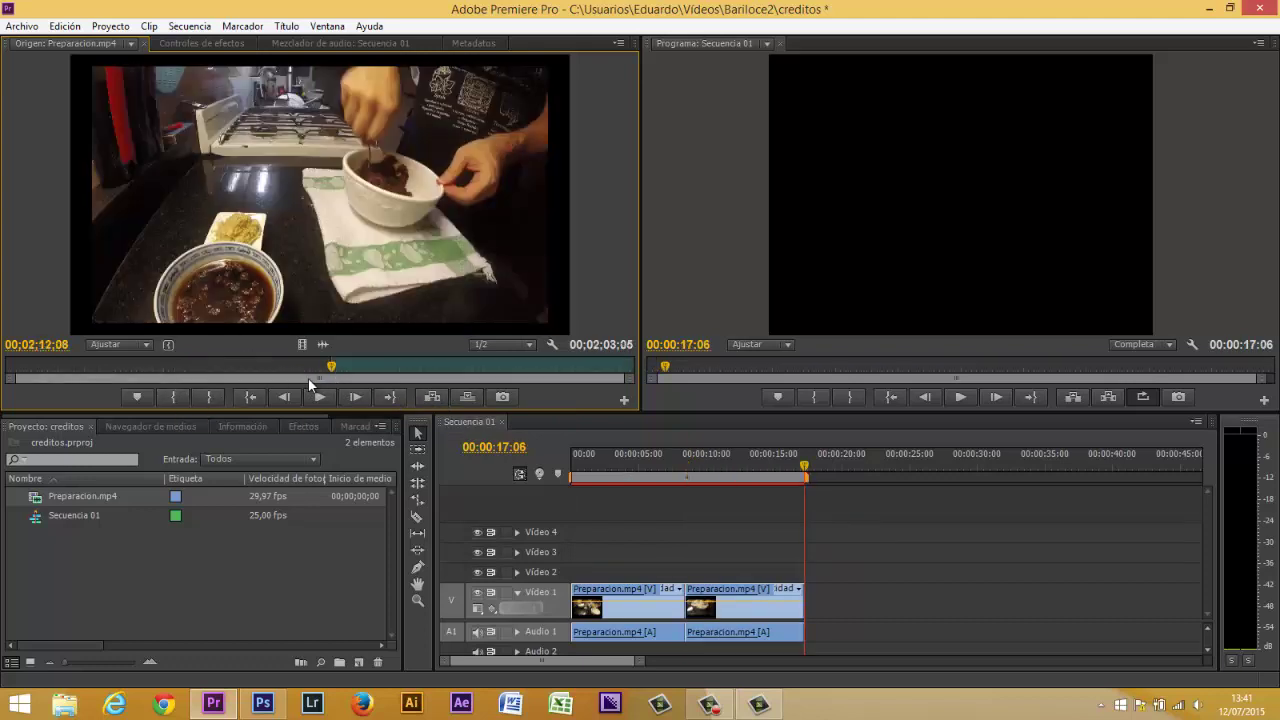
drag(330, 368, 354, 368)
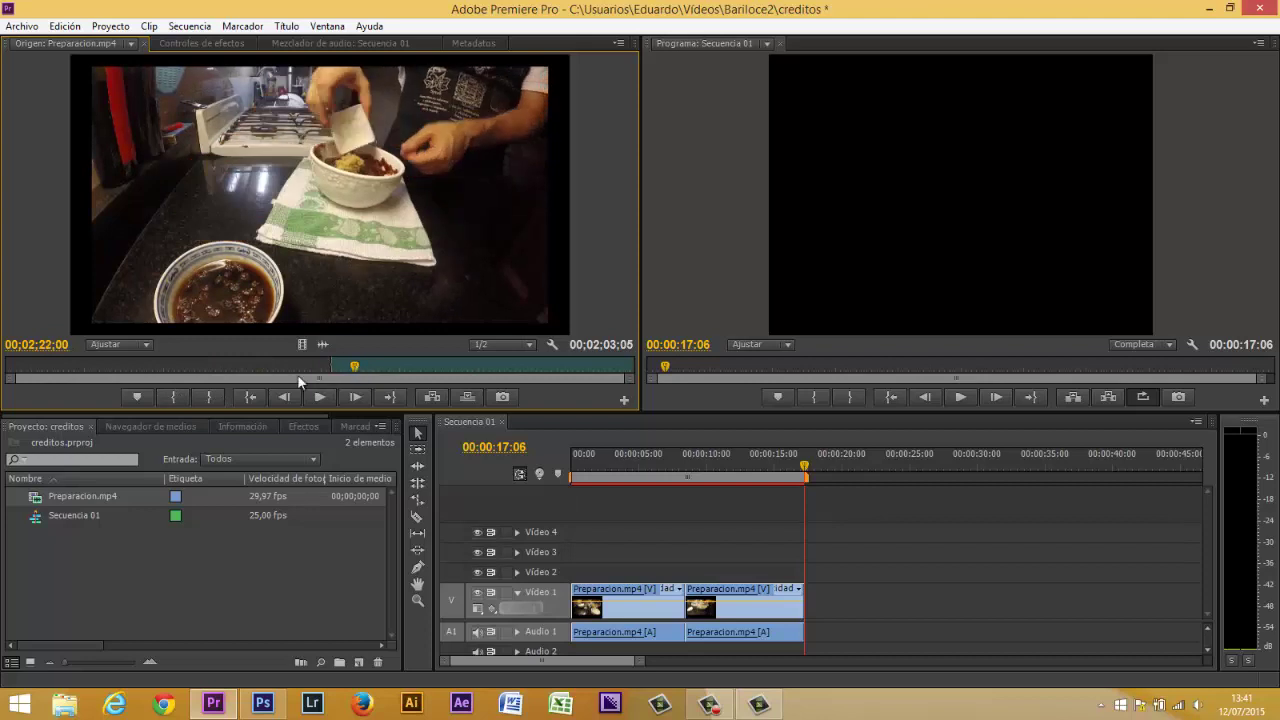
click(212, 395)
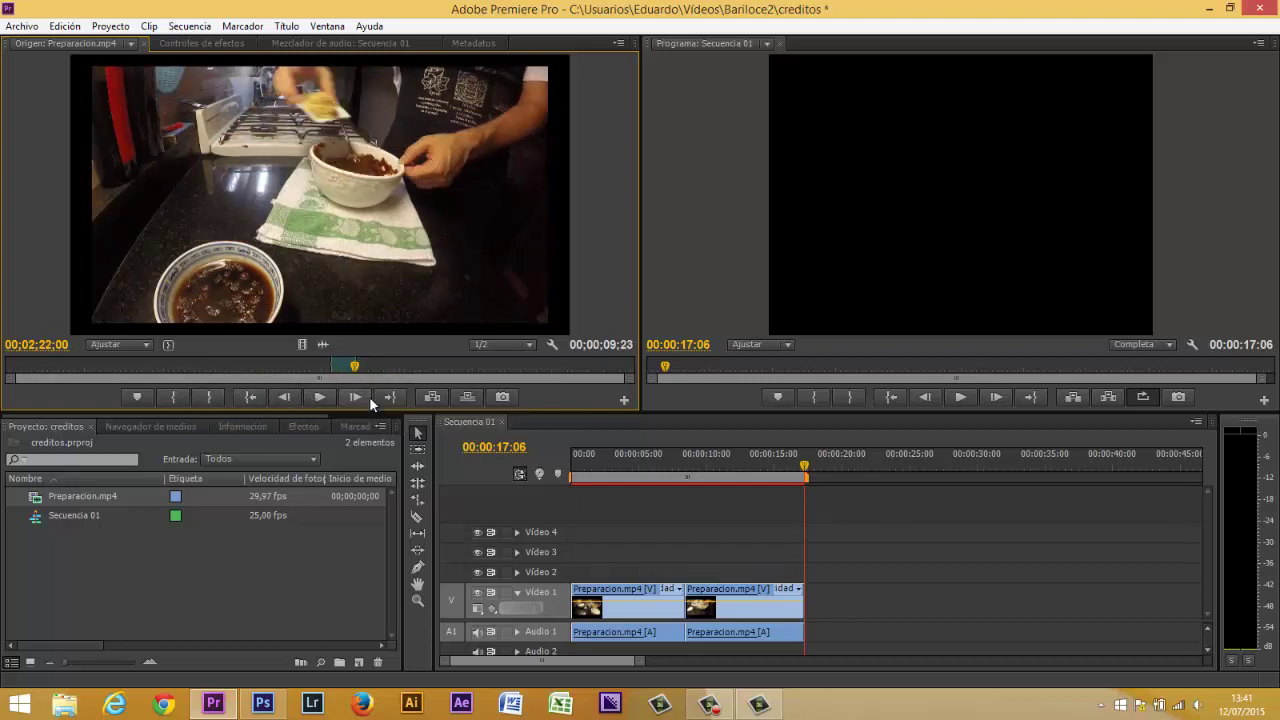
click(432, 397)
drag(936, 470, 740, 525)
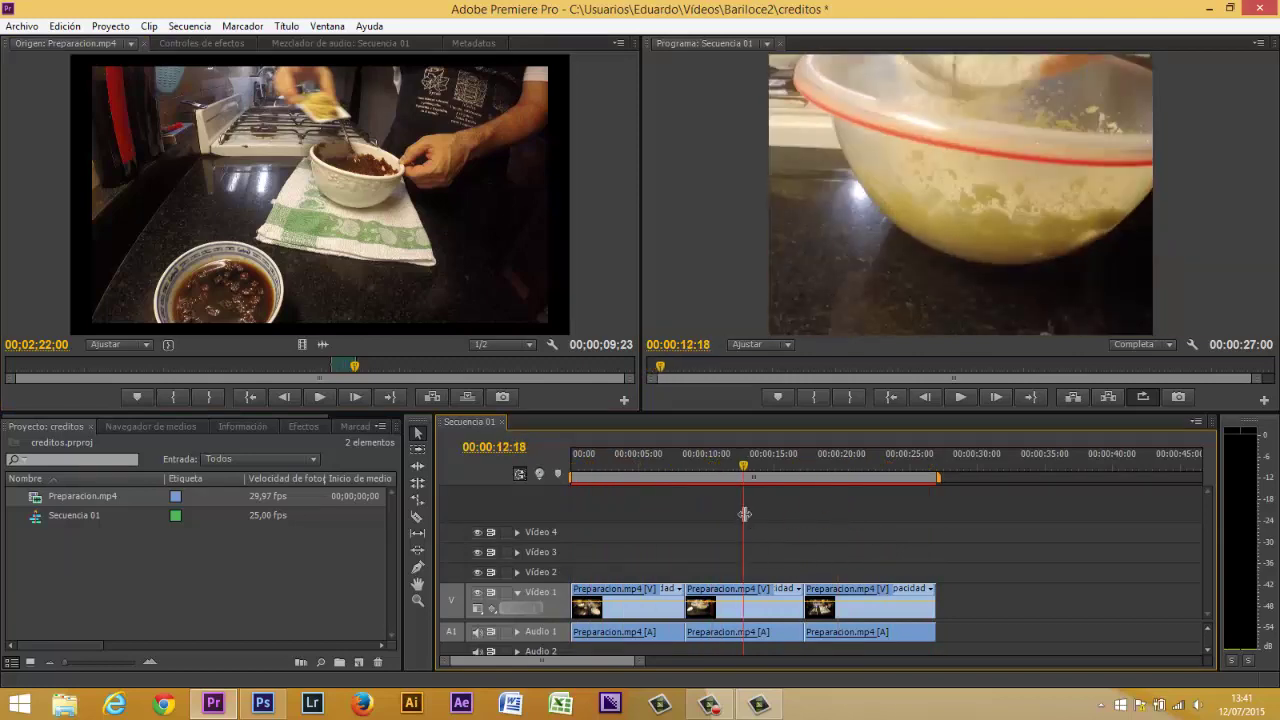
drag(635, 557, 942, 613)
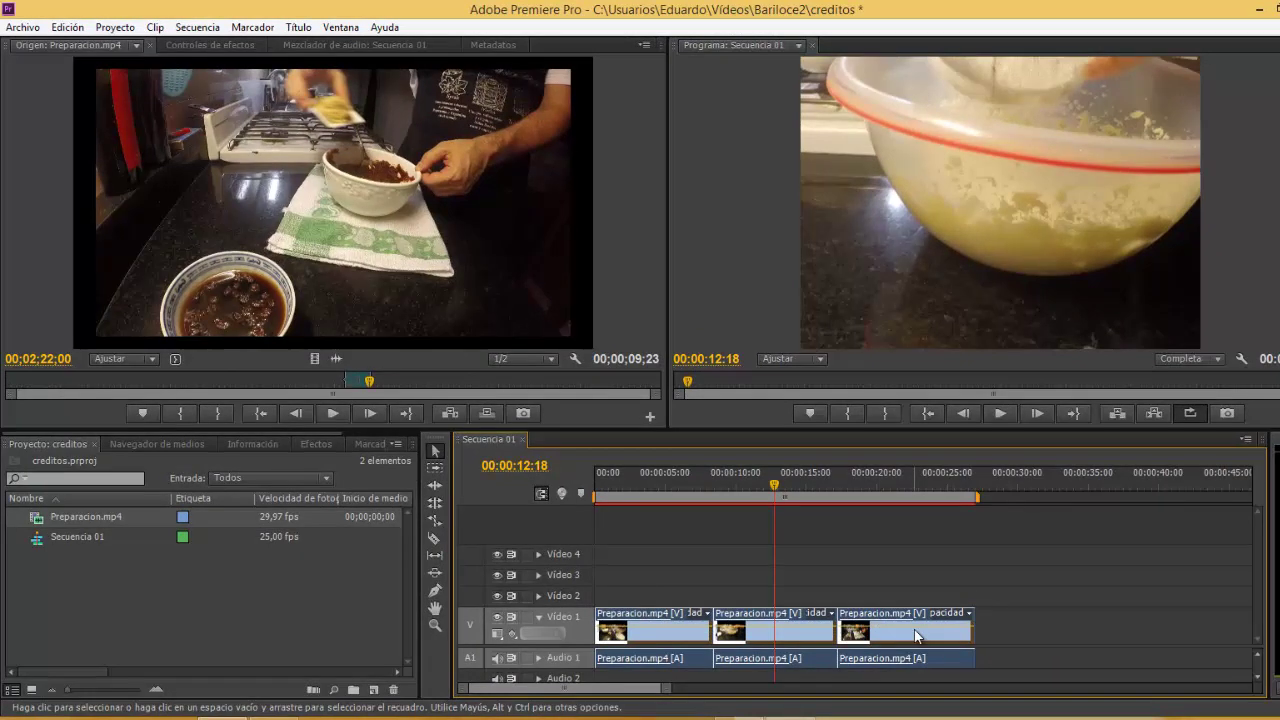
Step: Nest the three selected clips with Anidamiento into Secuencia anidada 04 and select it
right_click(915, 635)
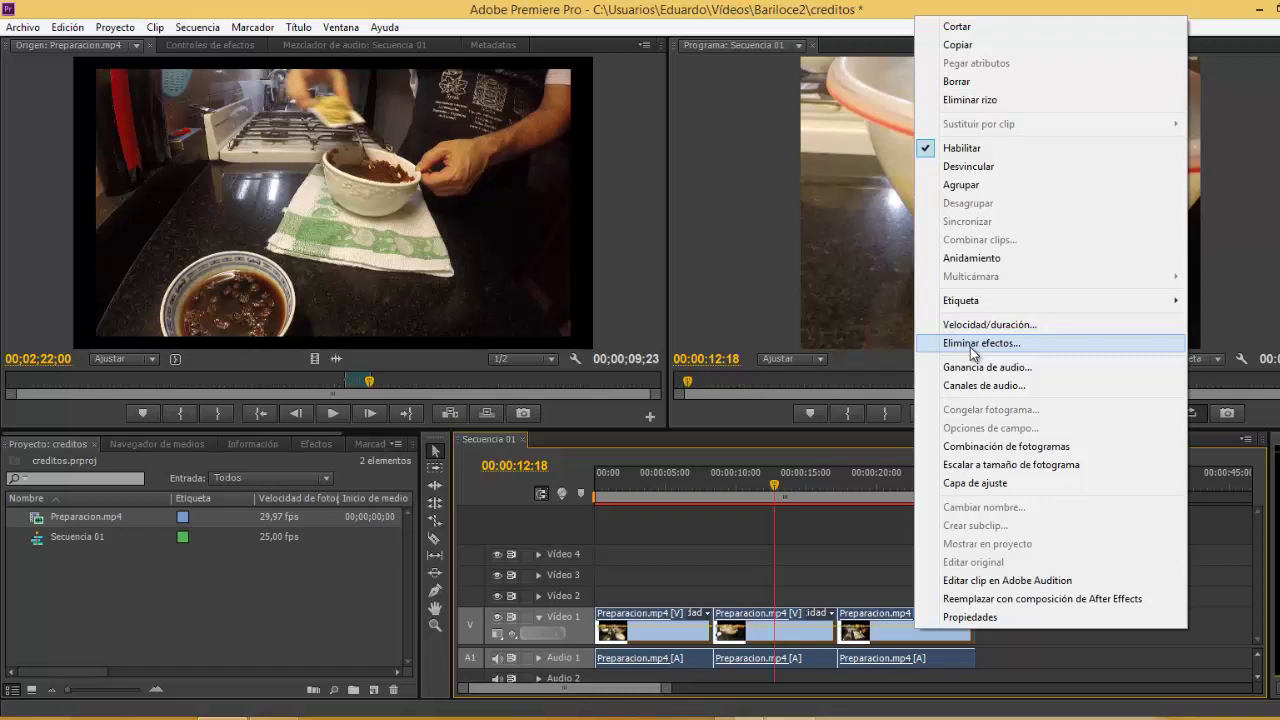
click(971, 258)
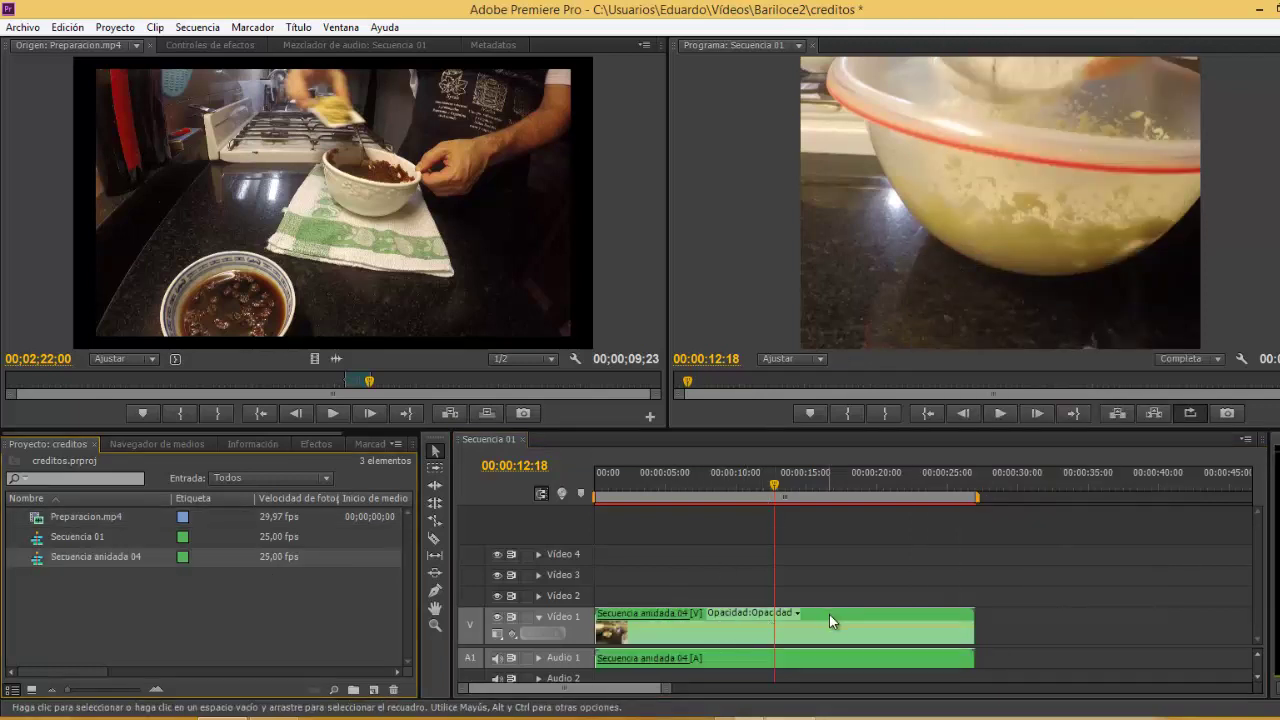
click(878, 624)
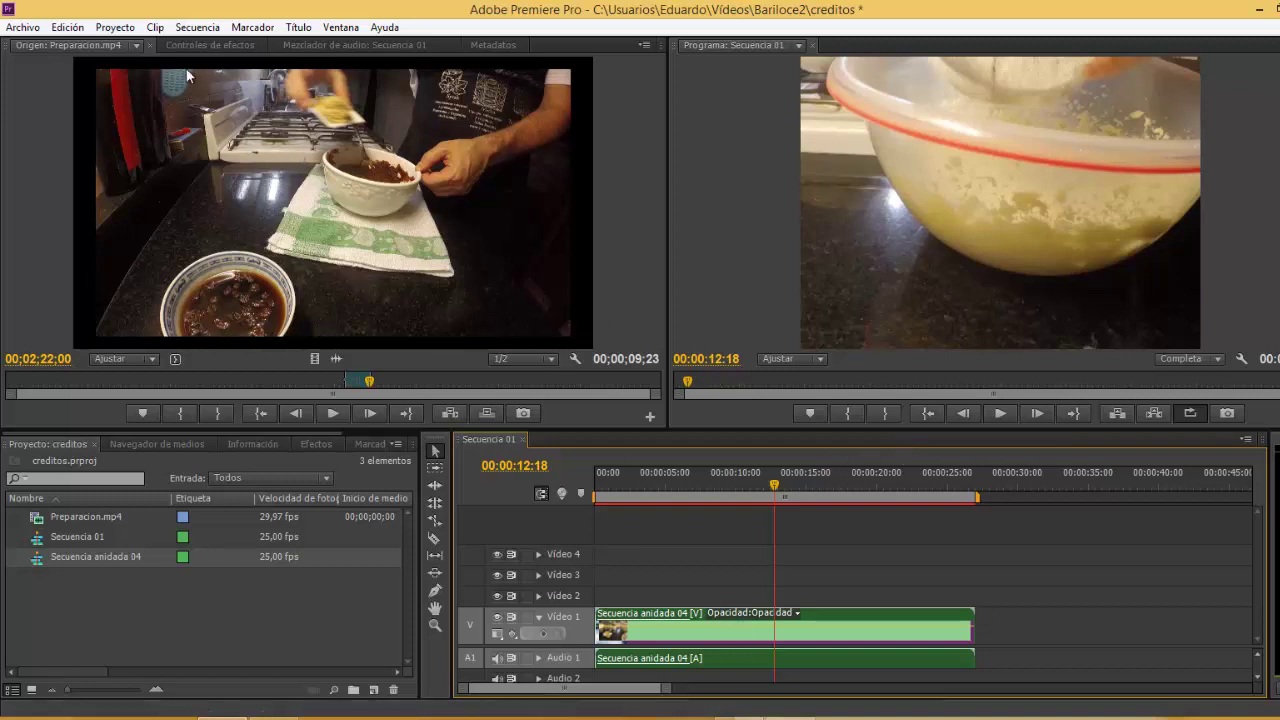
click(210, 45)
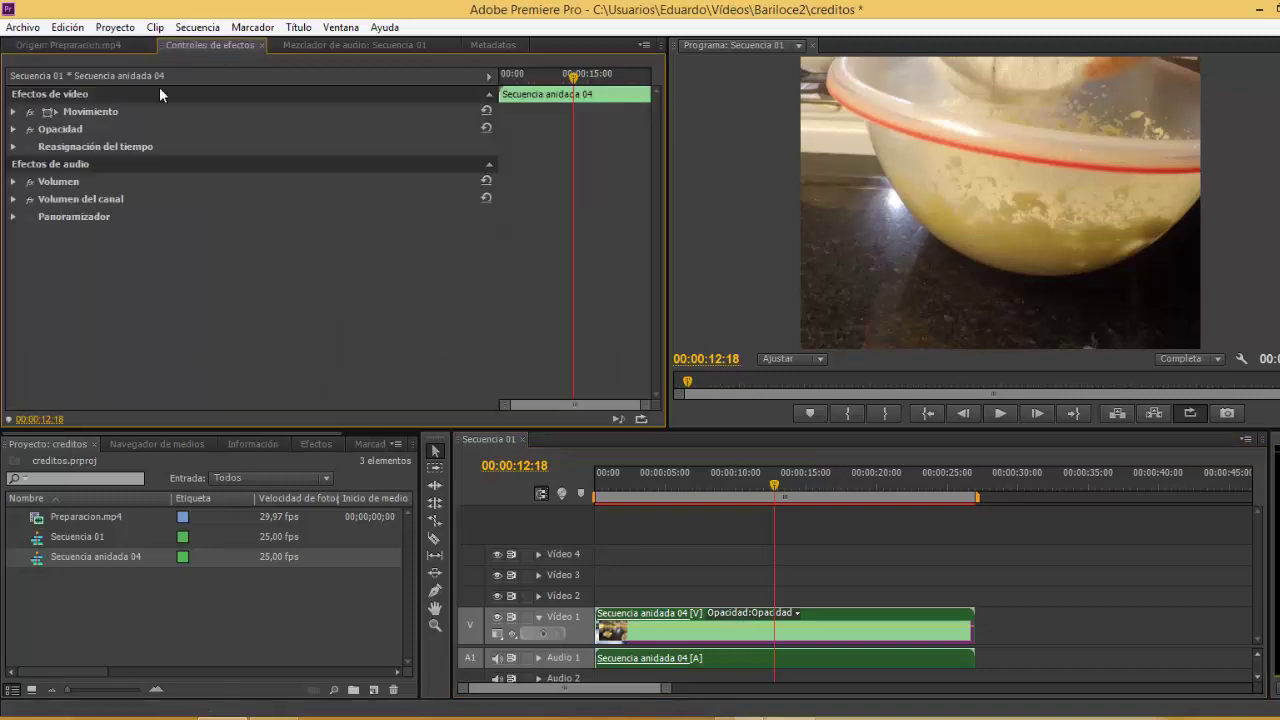
Step: Shrink Secuencia anidada 04 in Movimiento to scale 39 at position 168, 288
click(13, 112)
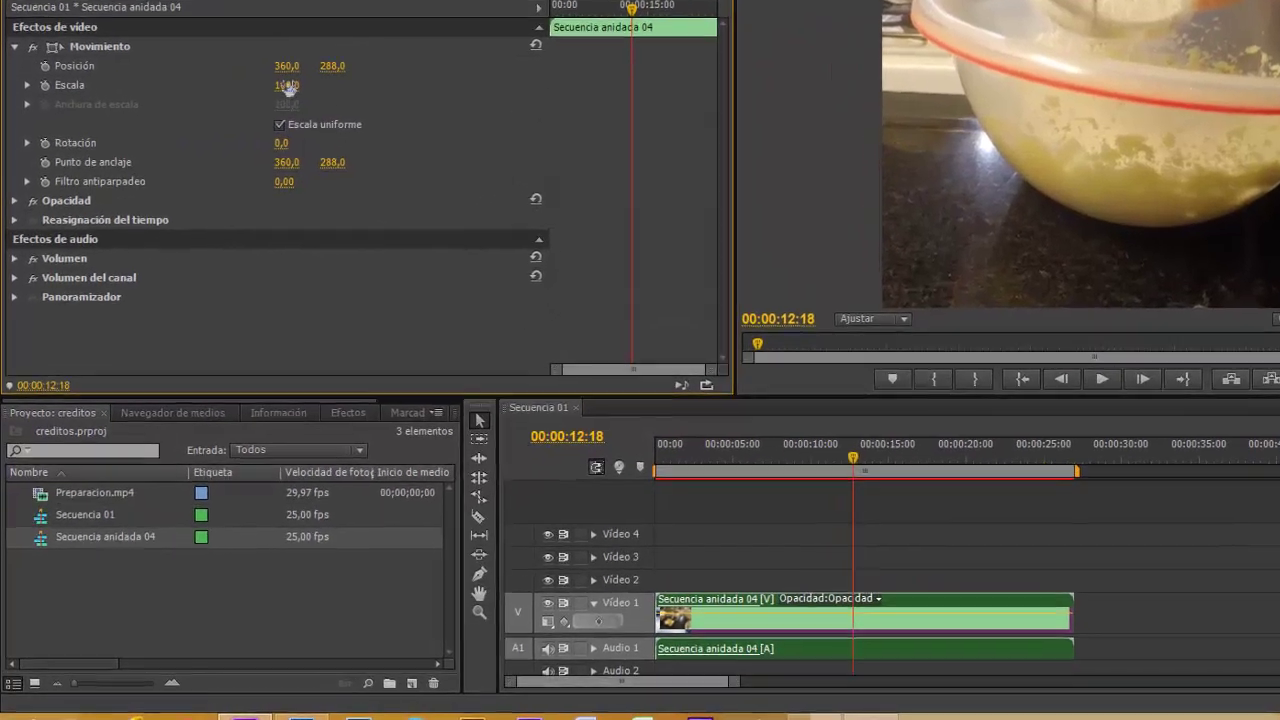
drag(260, 146, 211, 151)
mouse_move(234, 87)
mouse_down()
mouse_move(197, 86)
mouse_move(230, 86)
mouse_up()
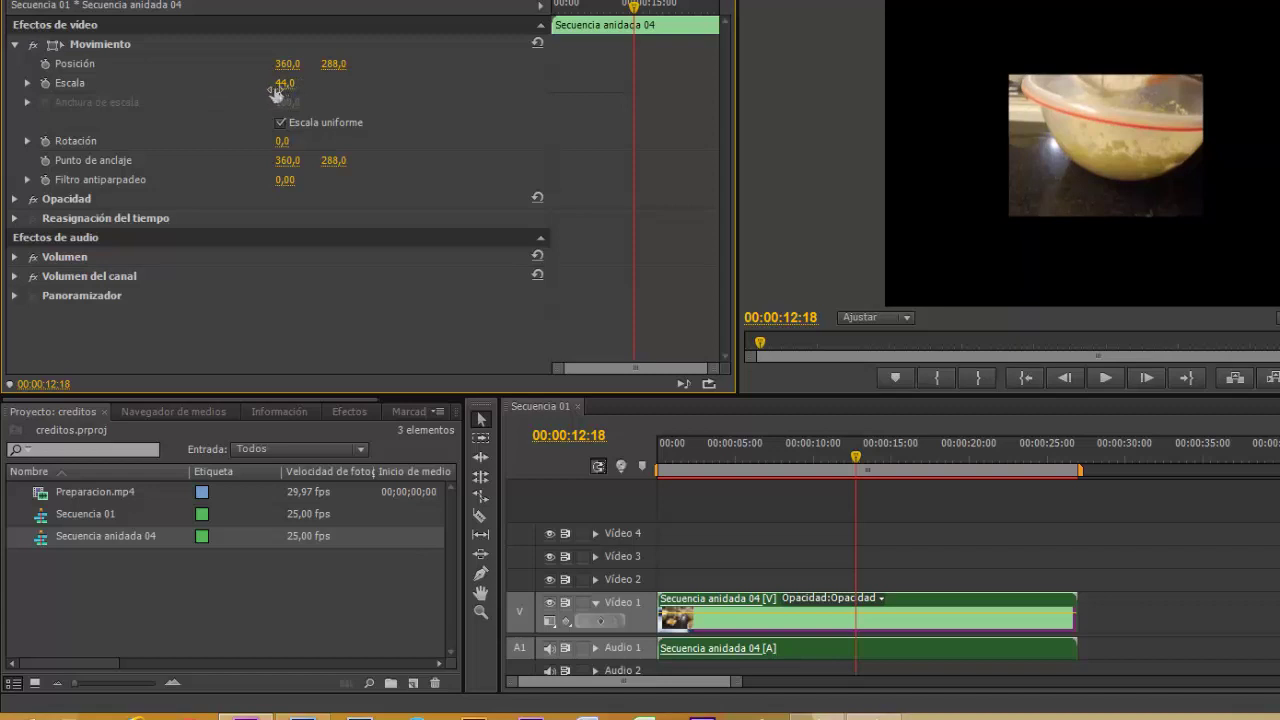
drag(276, 93, 99, 70)
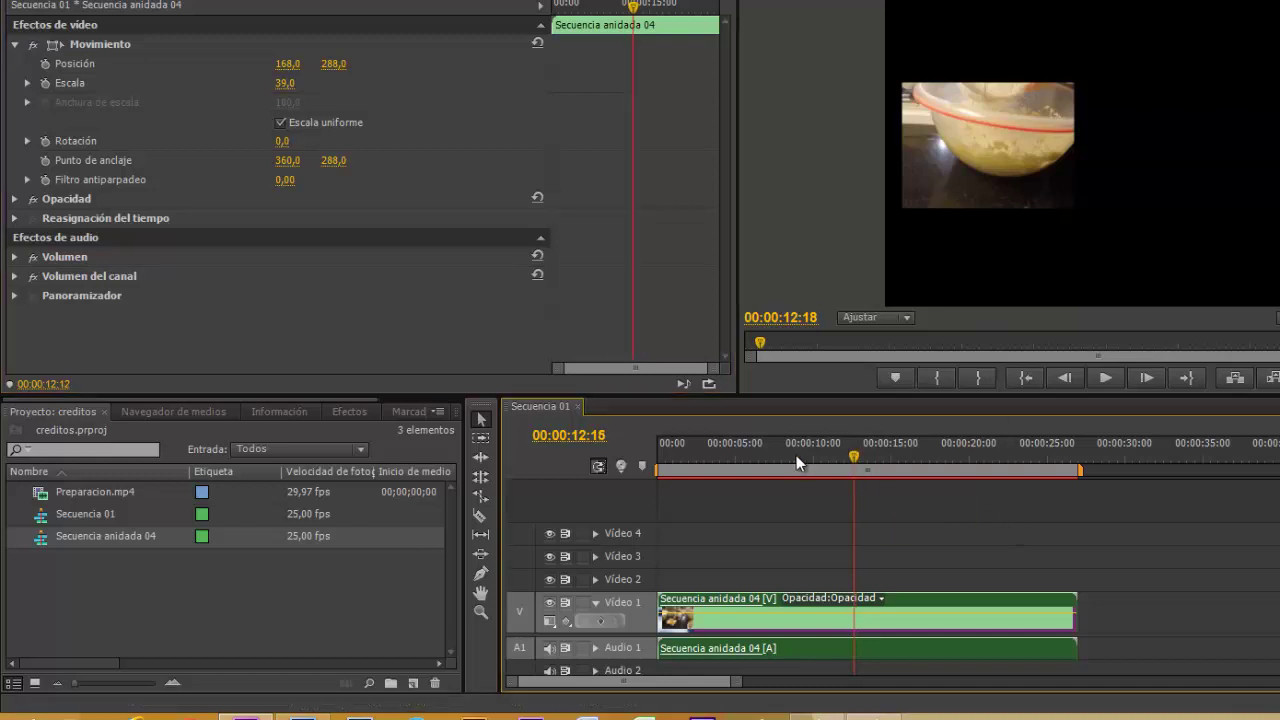
drag(796, 455, 627, 471)
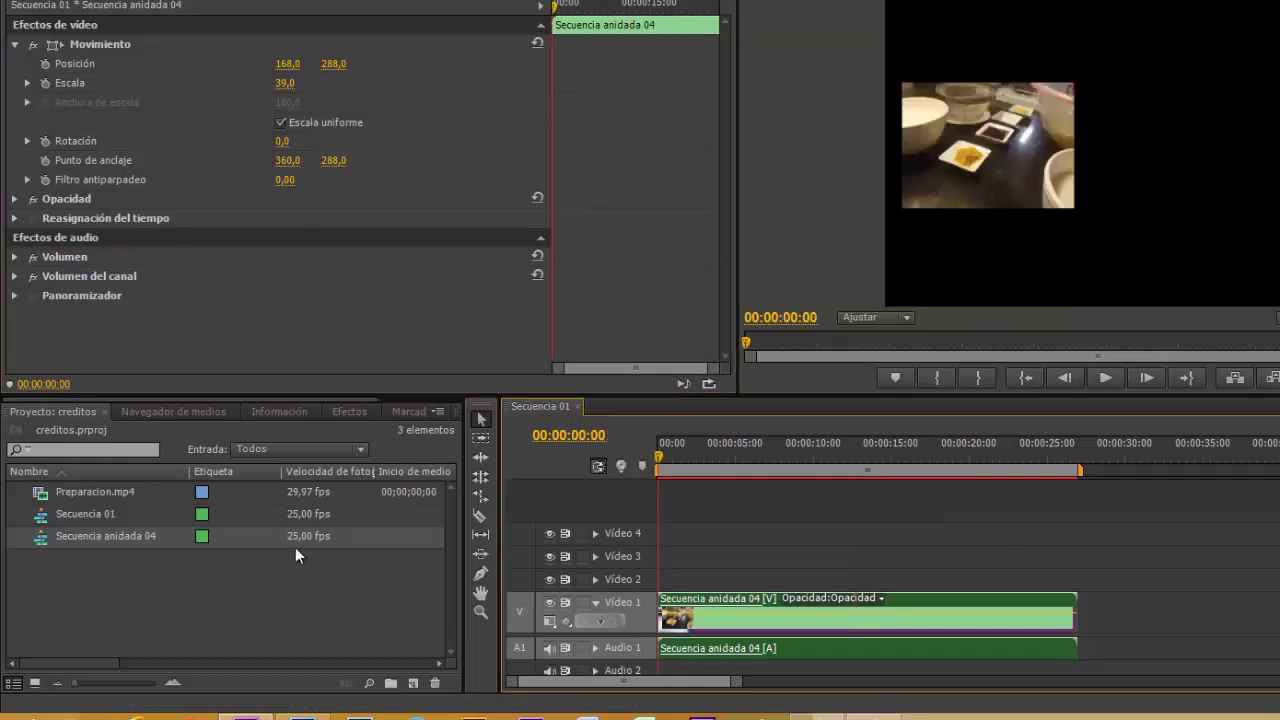
Step: Create a new project bin named Titulos
click(395, 684)
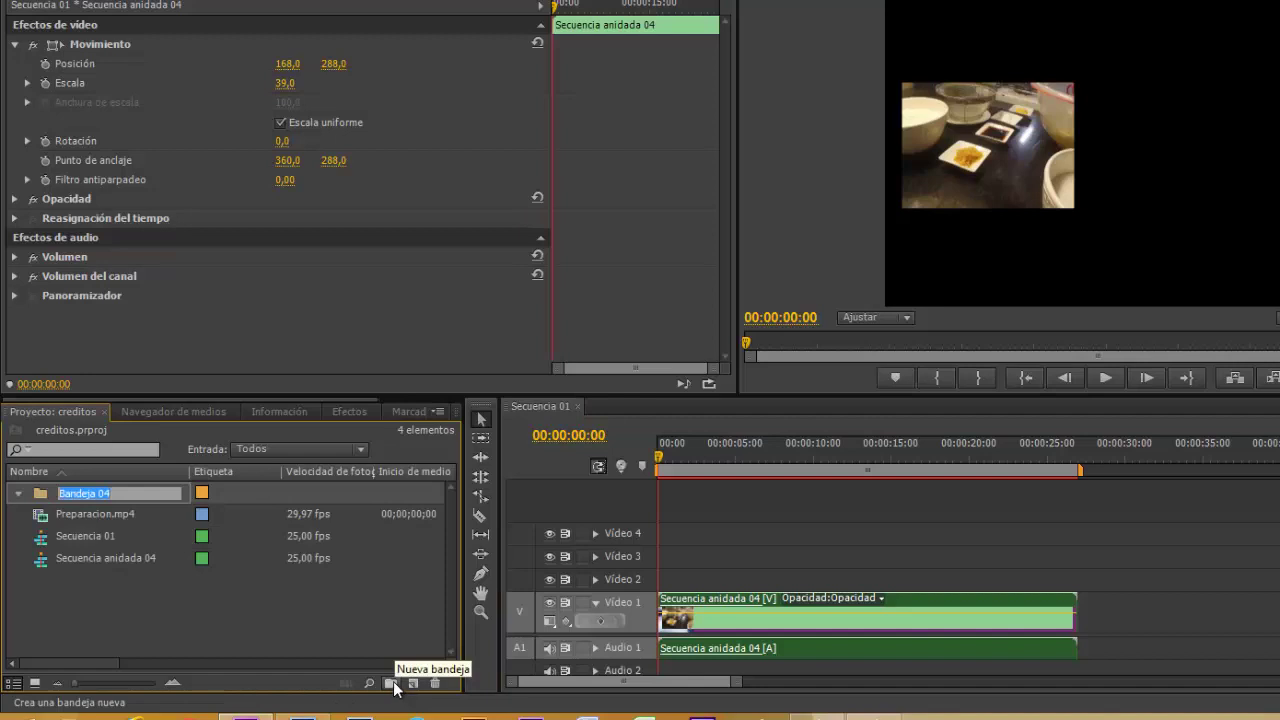
text(Titulos)
key(Tab)
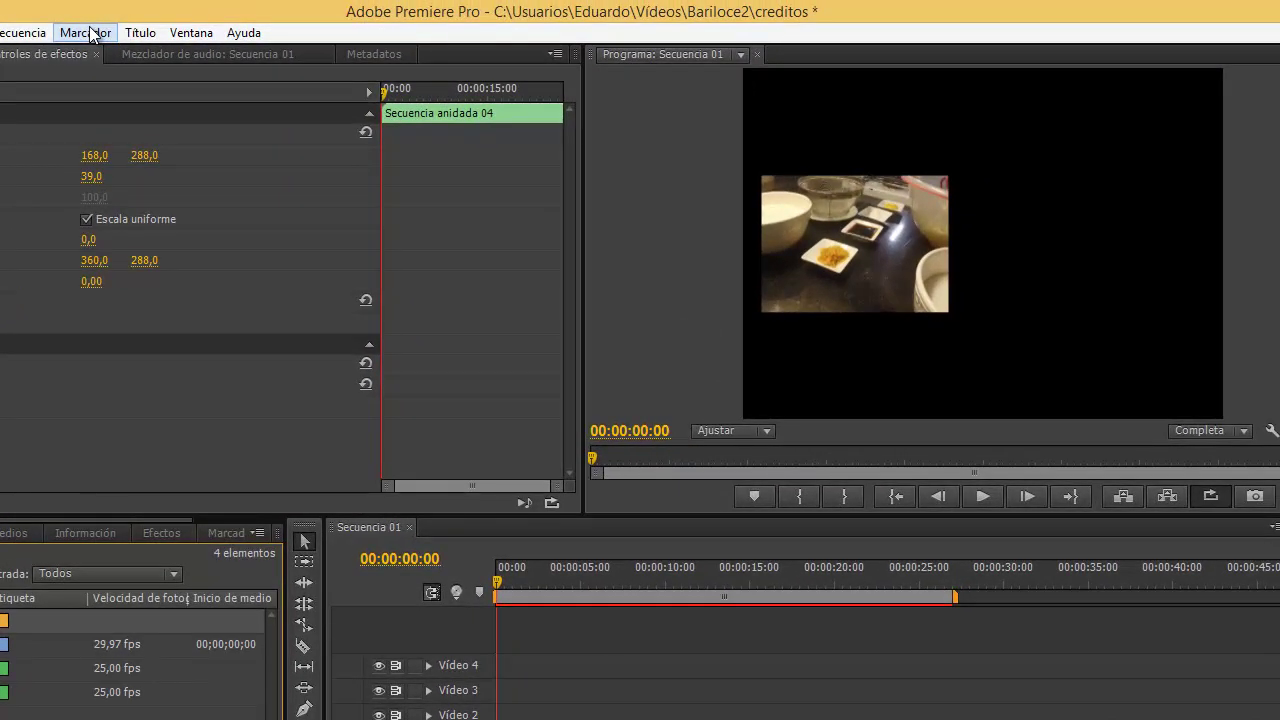
Step: Create a default still title named Marco
click(146, 34)
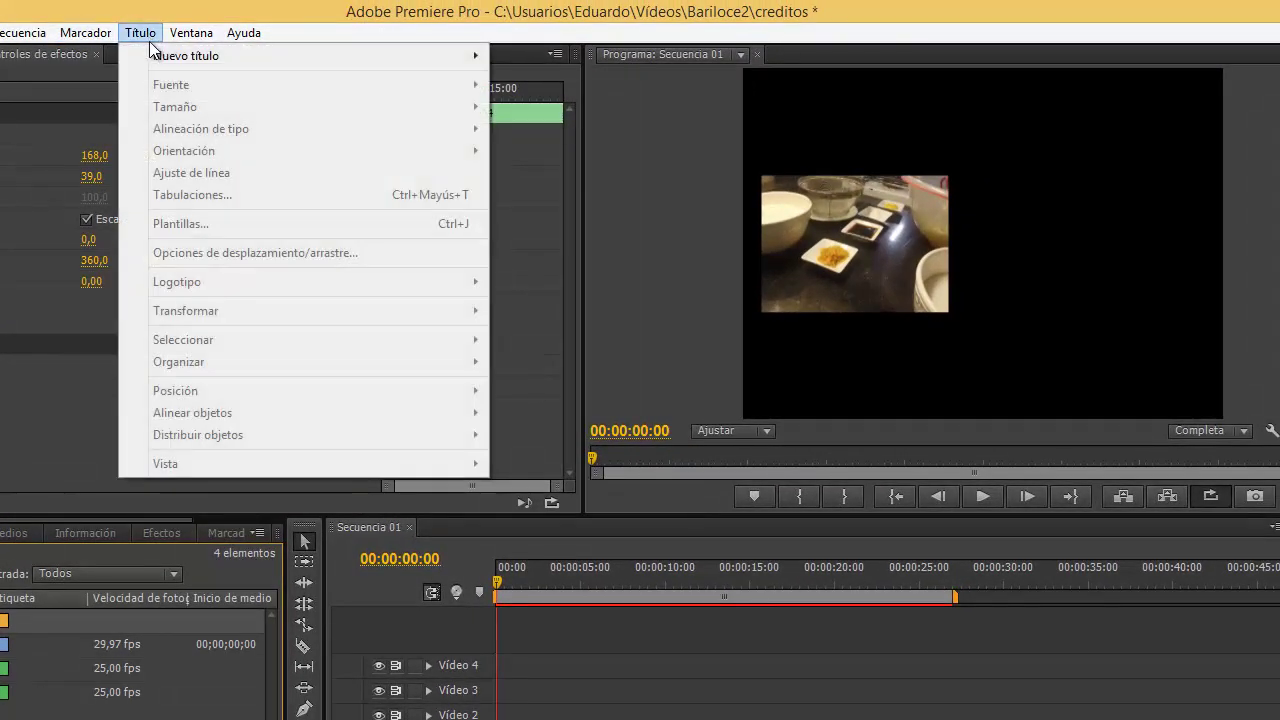
mouse_move(162, 58)
click(530, 60)
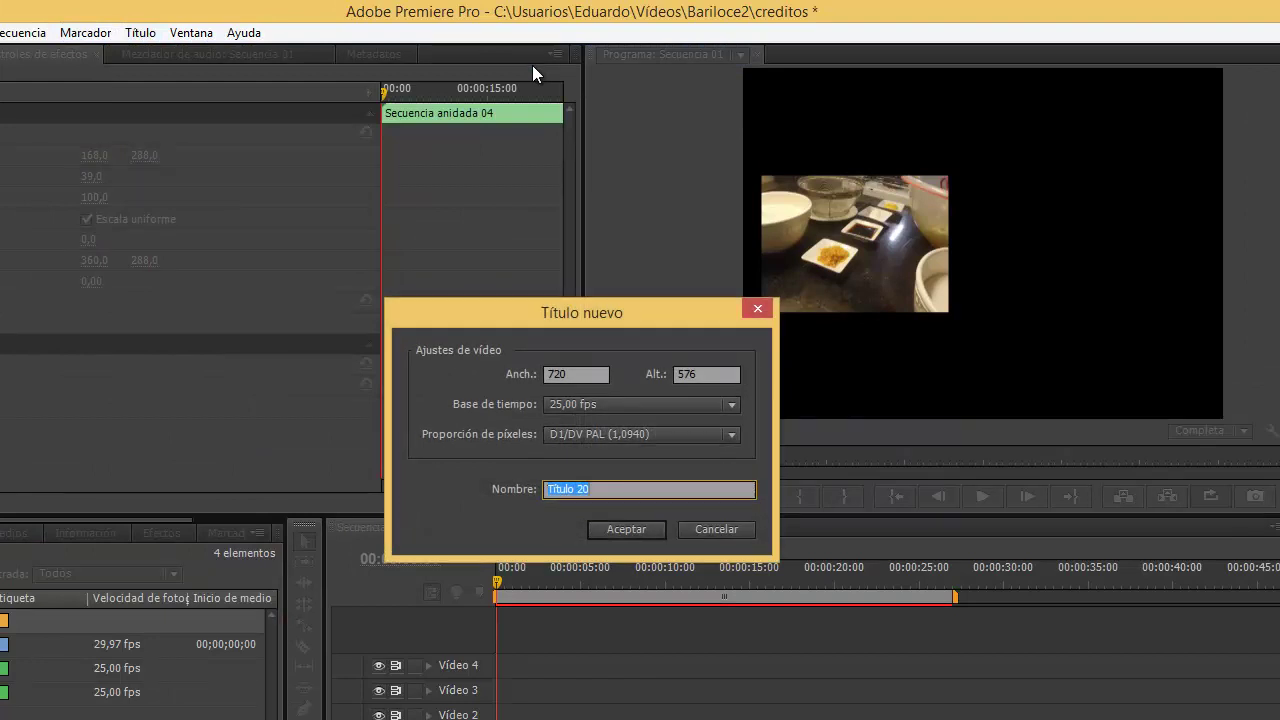
text(Marco)
click(644, 530)
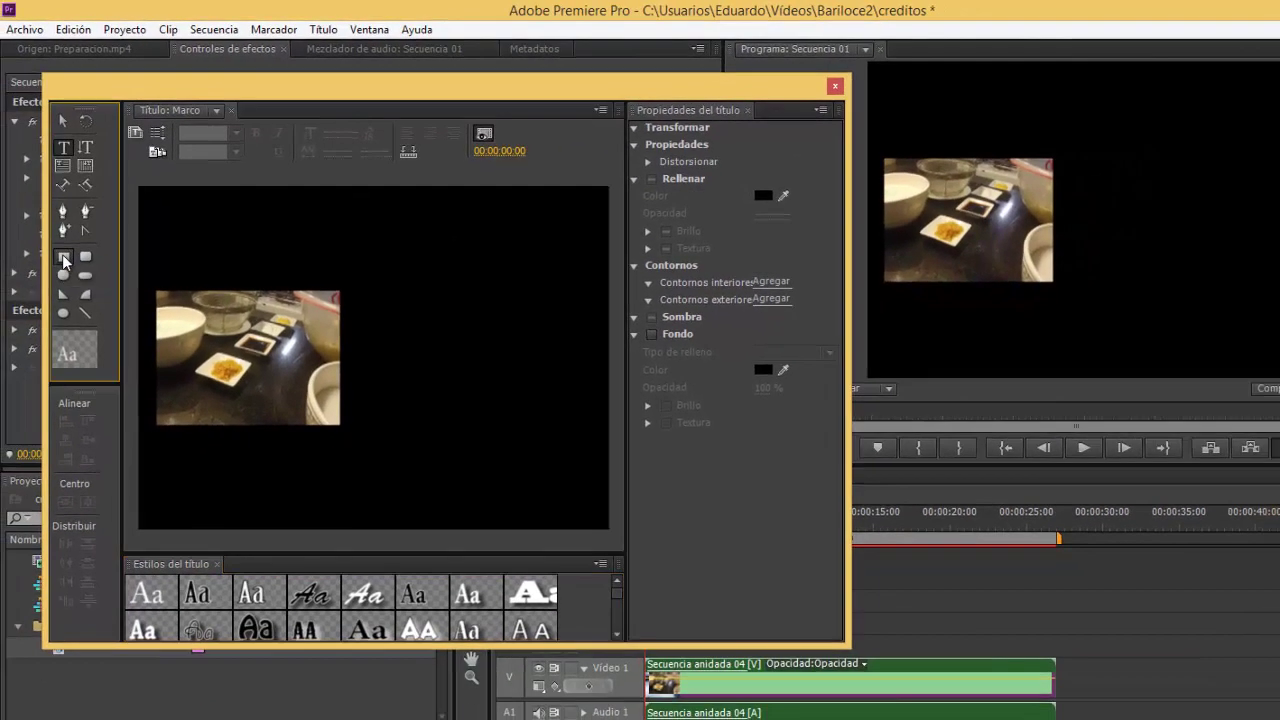
Step: Draw an unfilled rectangle over the small picture
click(64, 259)
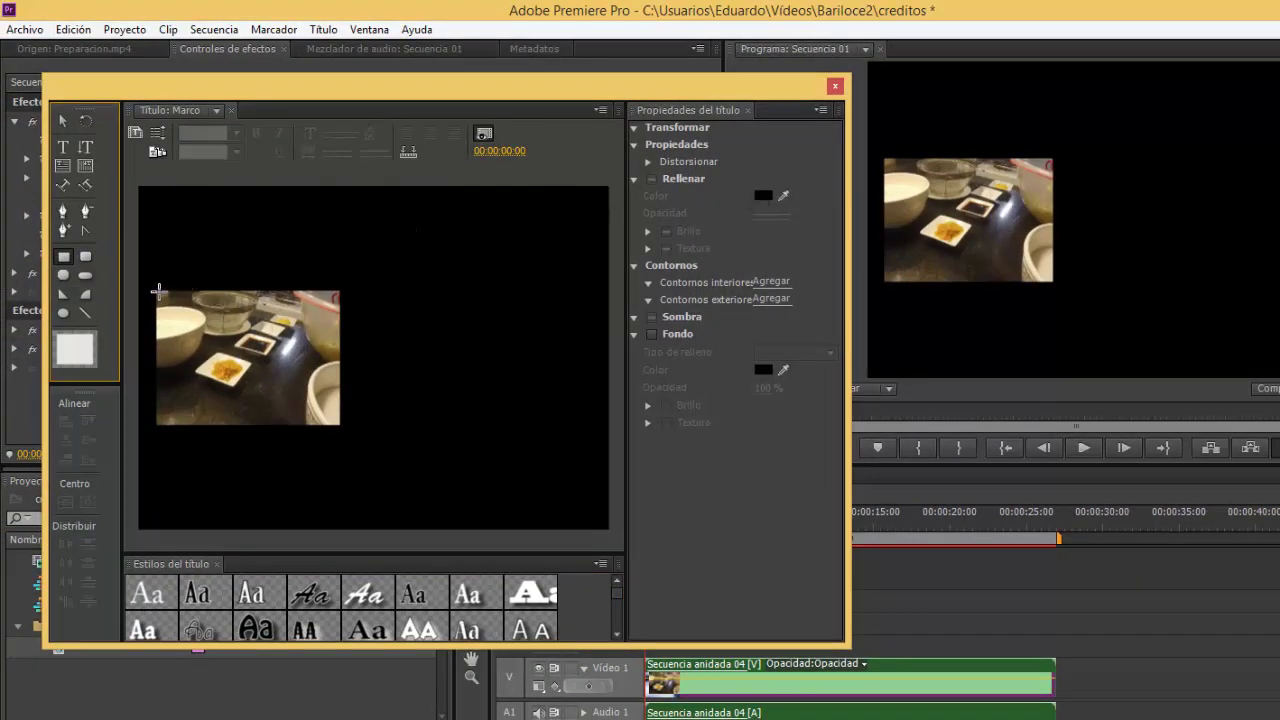
drag(157, 289, 340, 428)
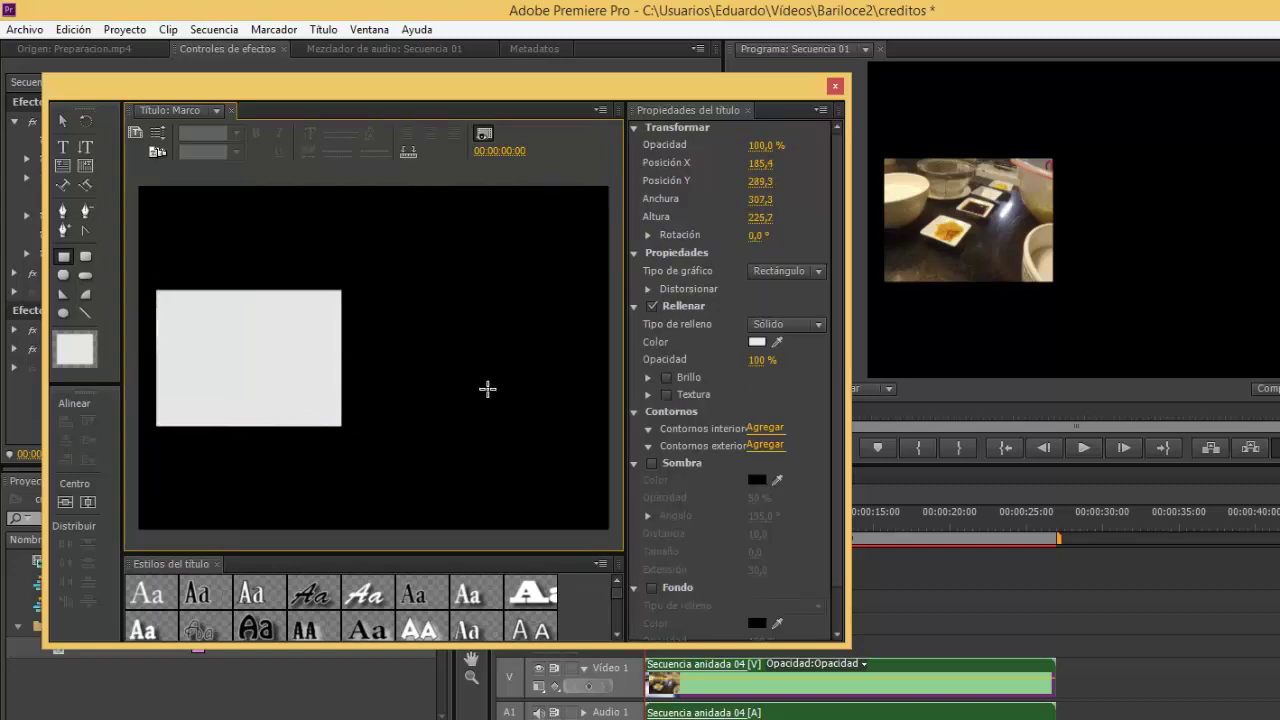
click(652, 306)
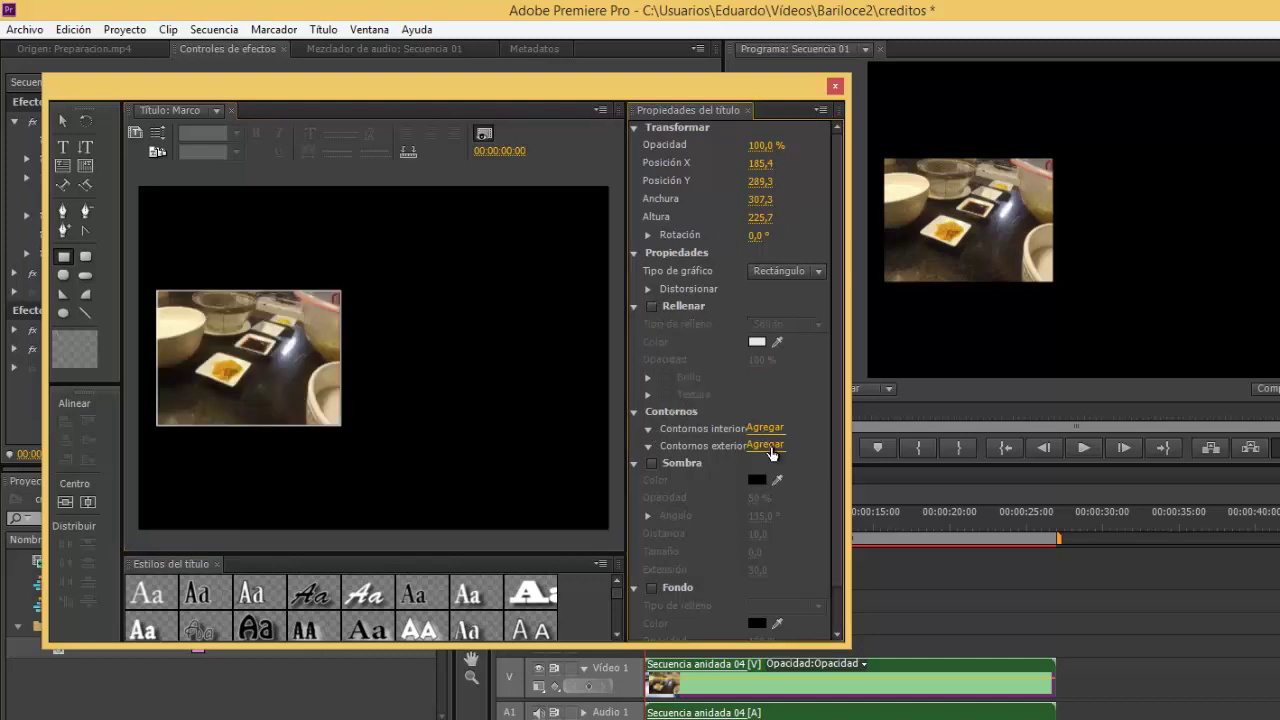
Step: Give the rectangle a size-32 outer stroke with Degradado lineal fill
click(771, 446)
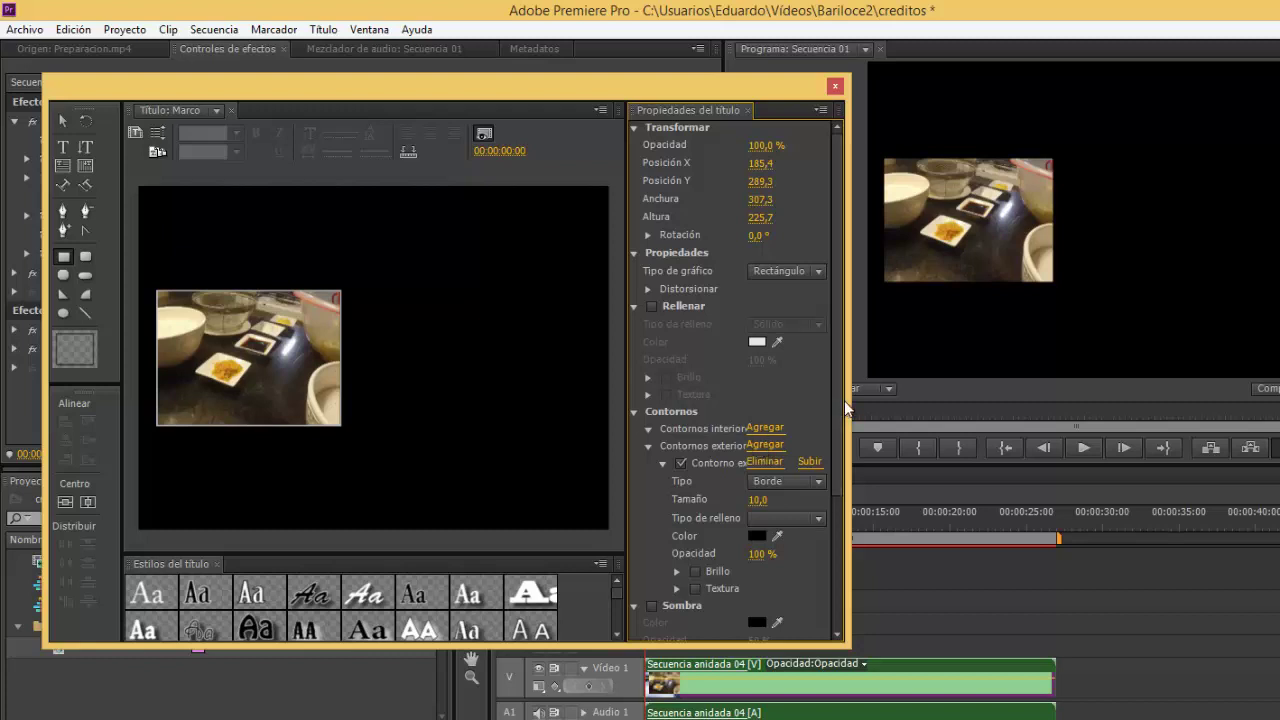
drag(848, 401, 894, 401)
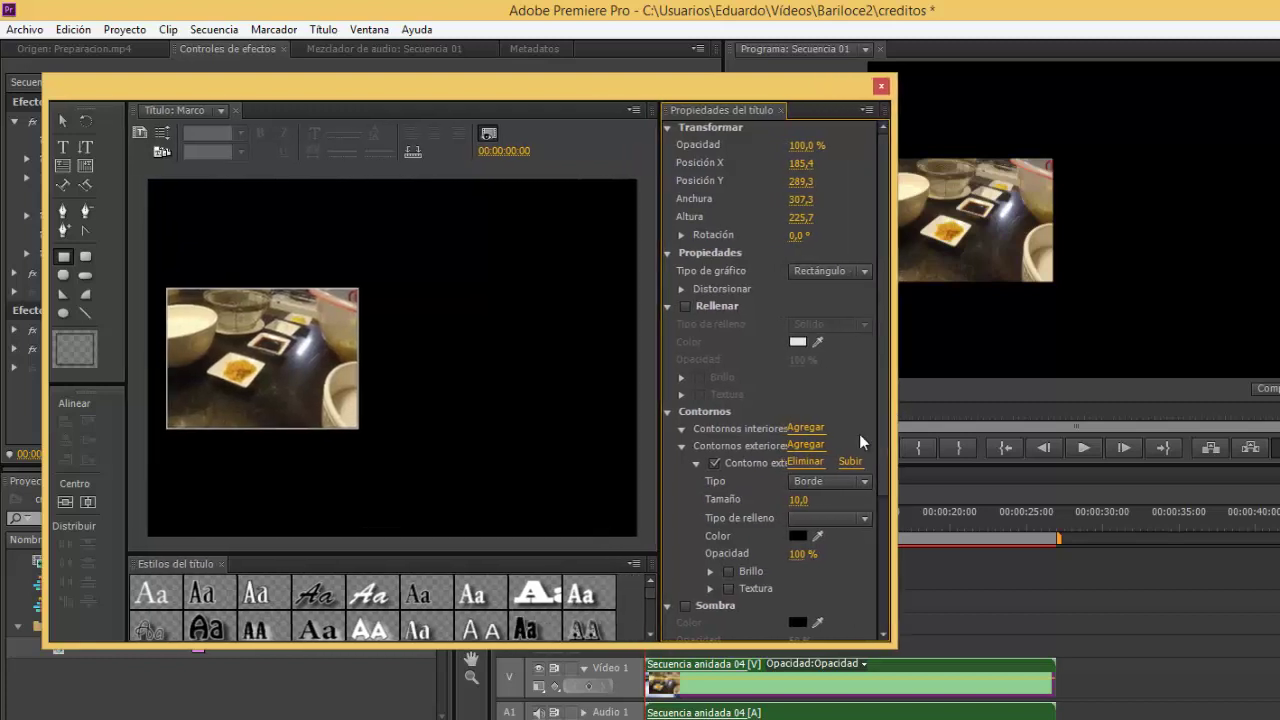
drag(795, 501, 818, 503)
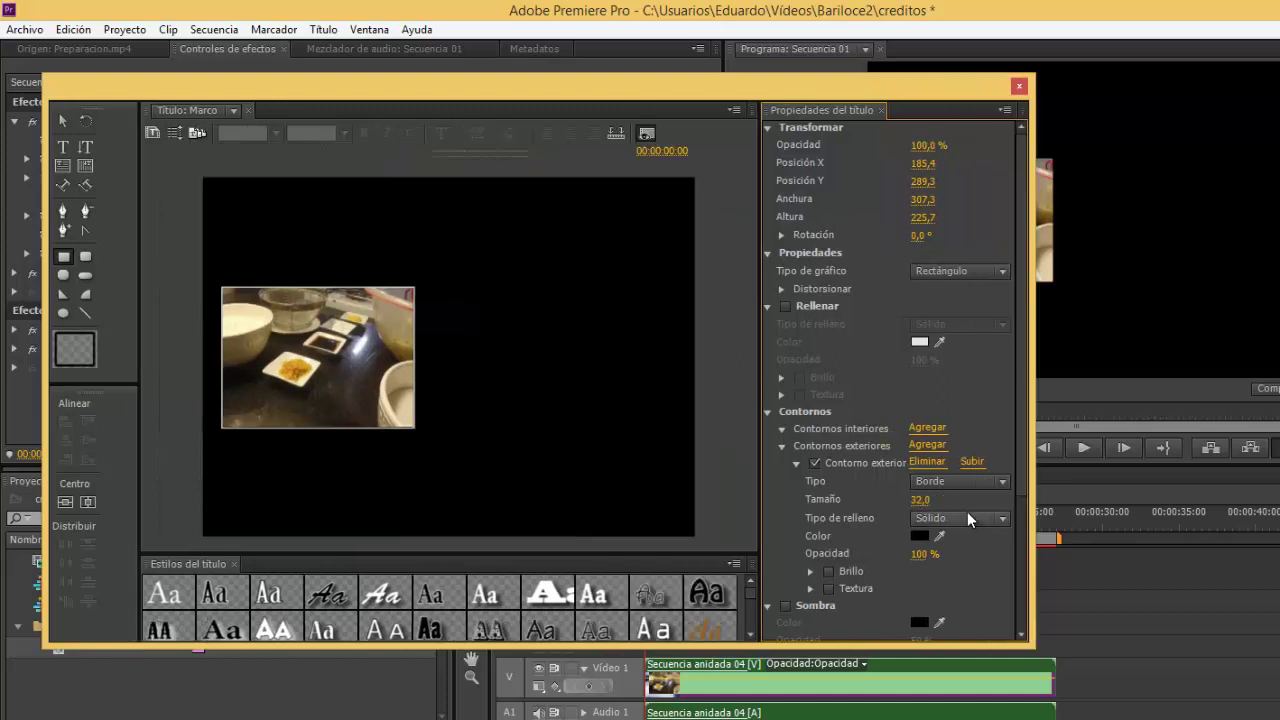
click(965, 518)
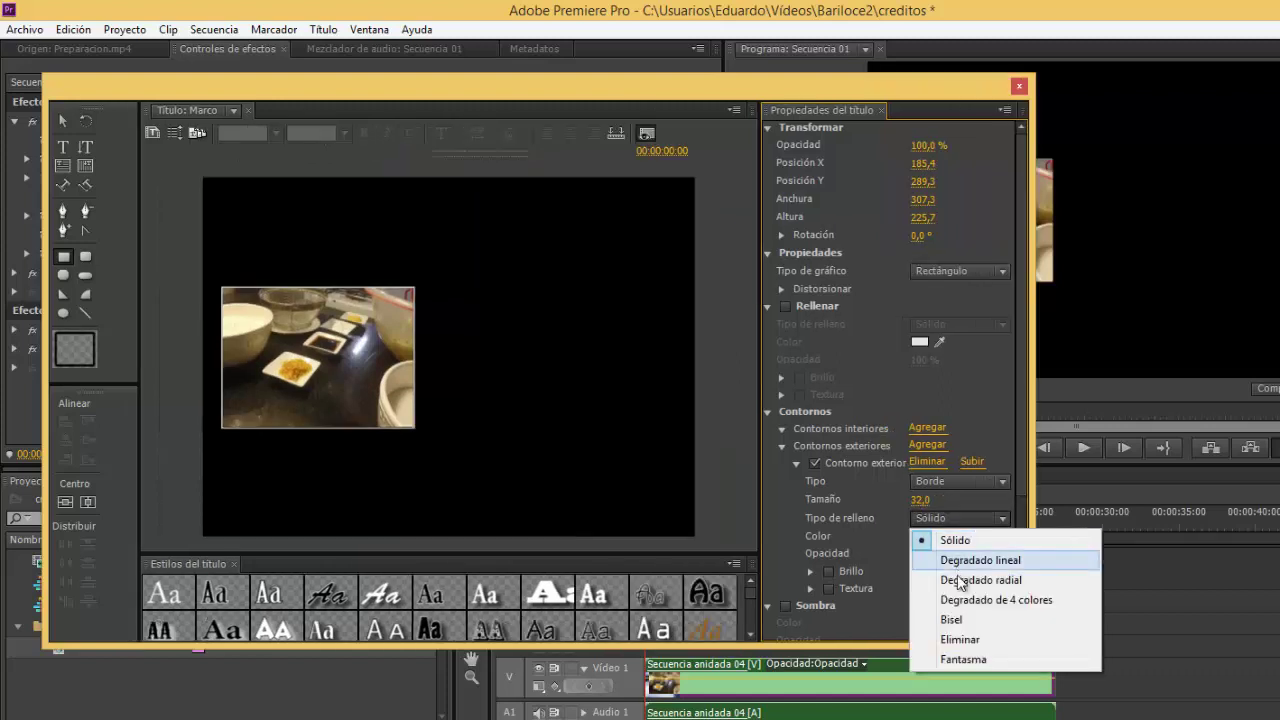
click(961, 561)
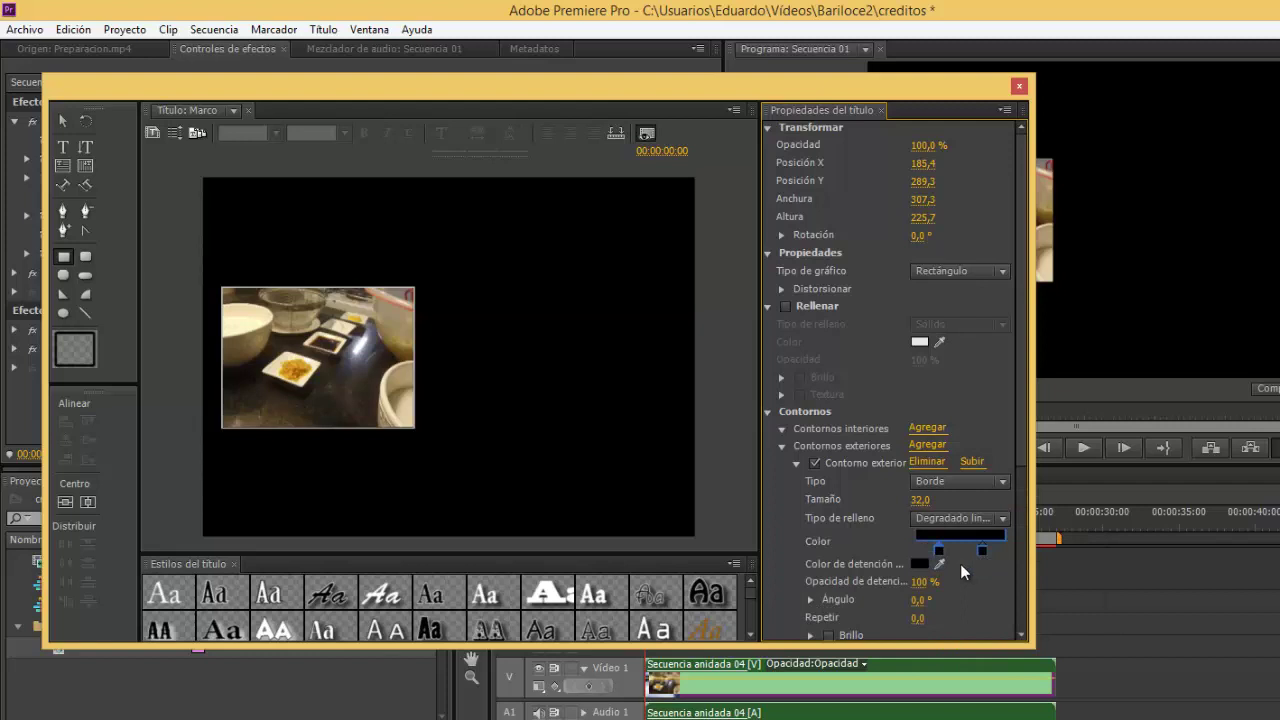
Step: Set the stroke gradient stops to red (970808) and yellow-green
double_click(936, 550)
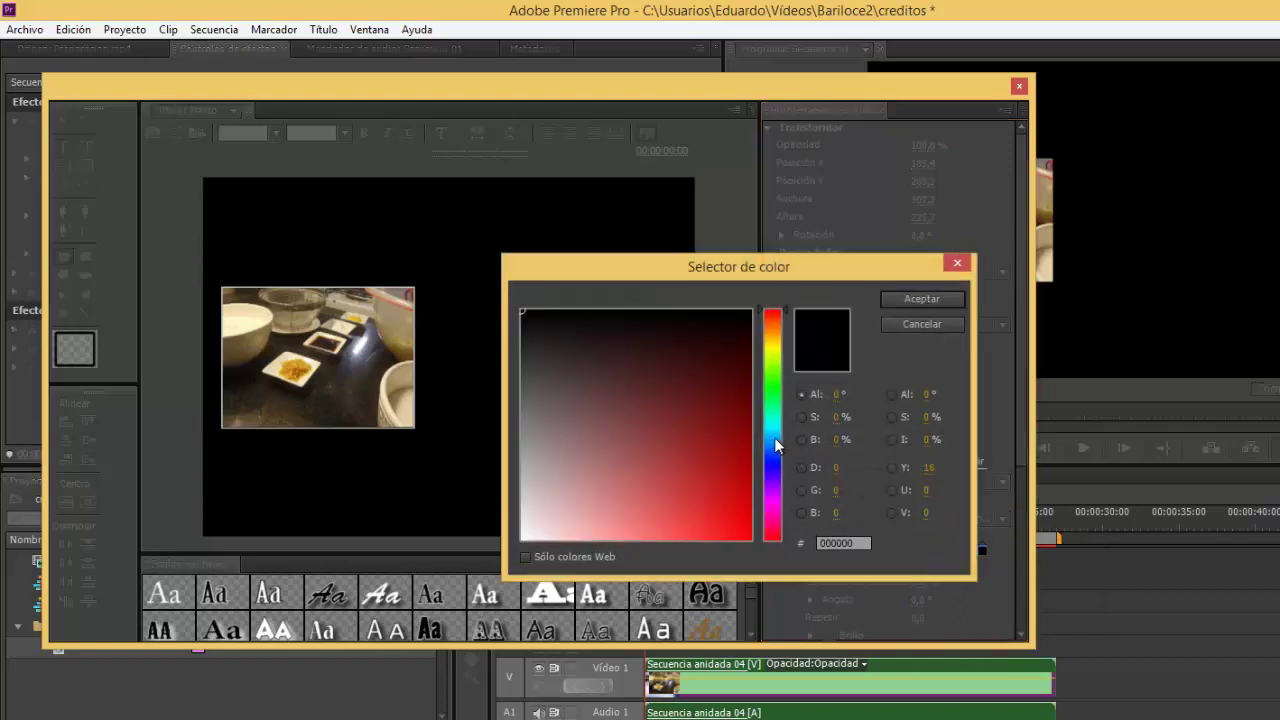
click(738, 447)
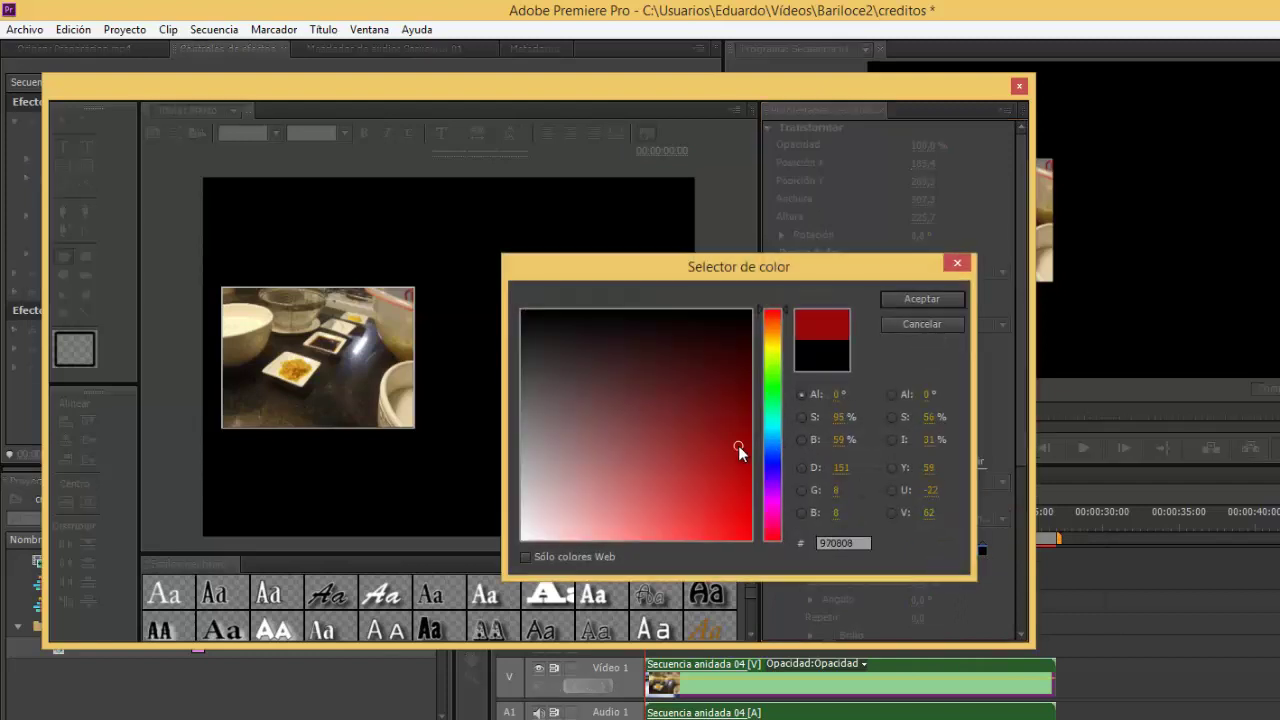
click(922, 299)
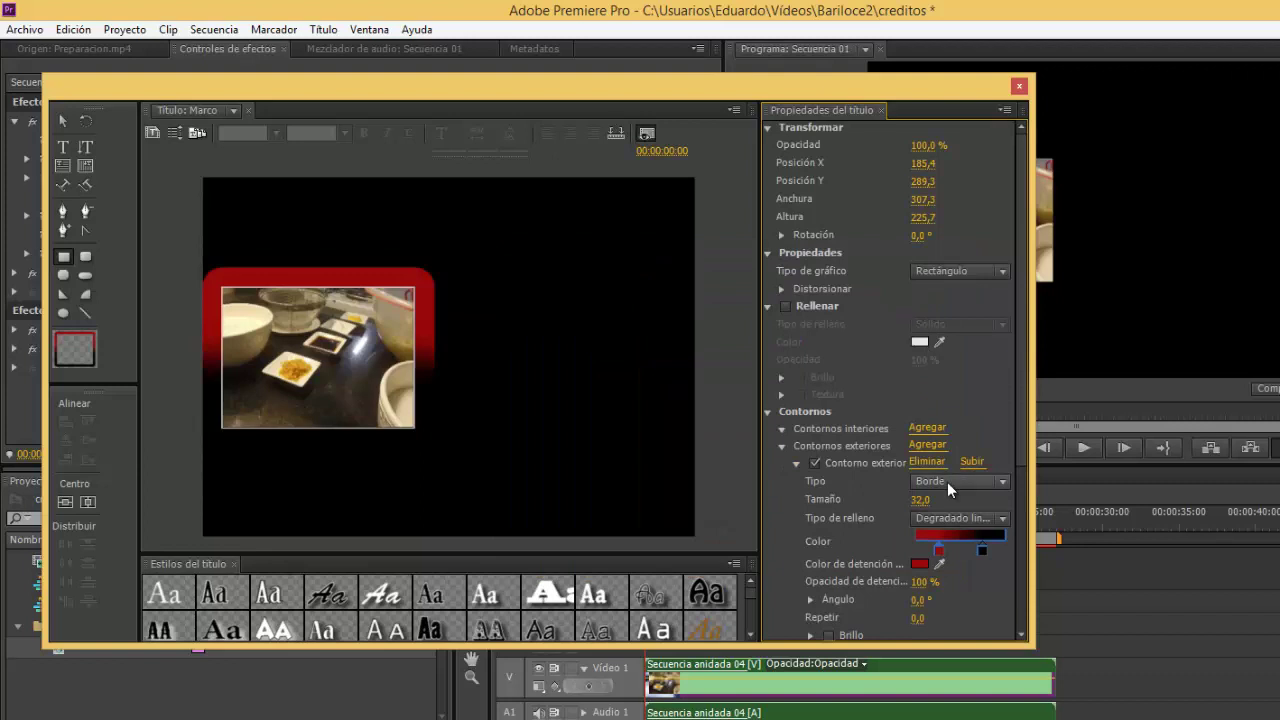
double_click(981, 549)
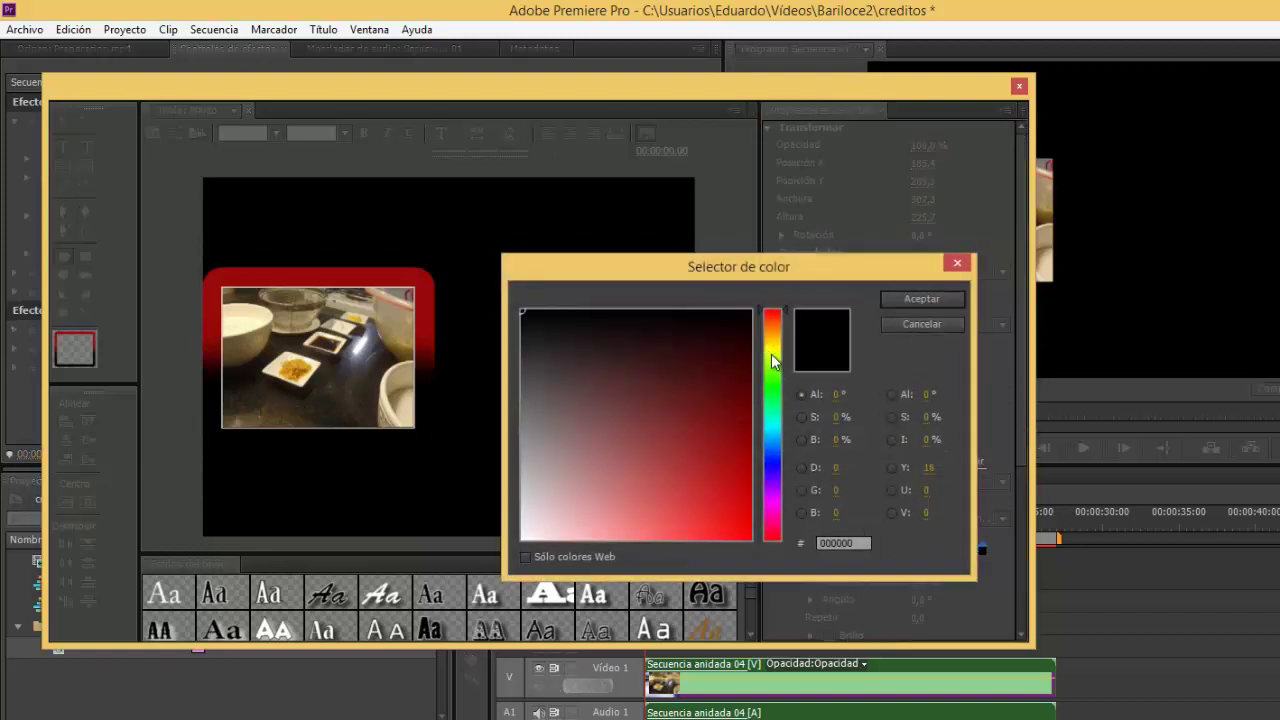
click(772, 355)
click(728, 440)
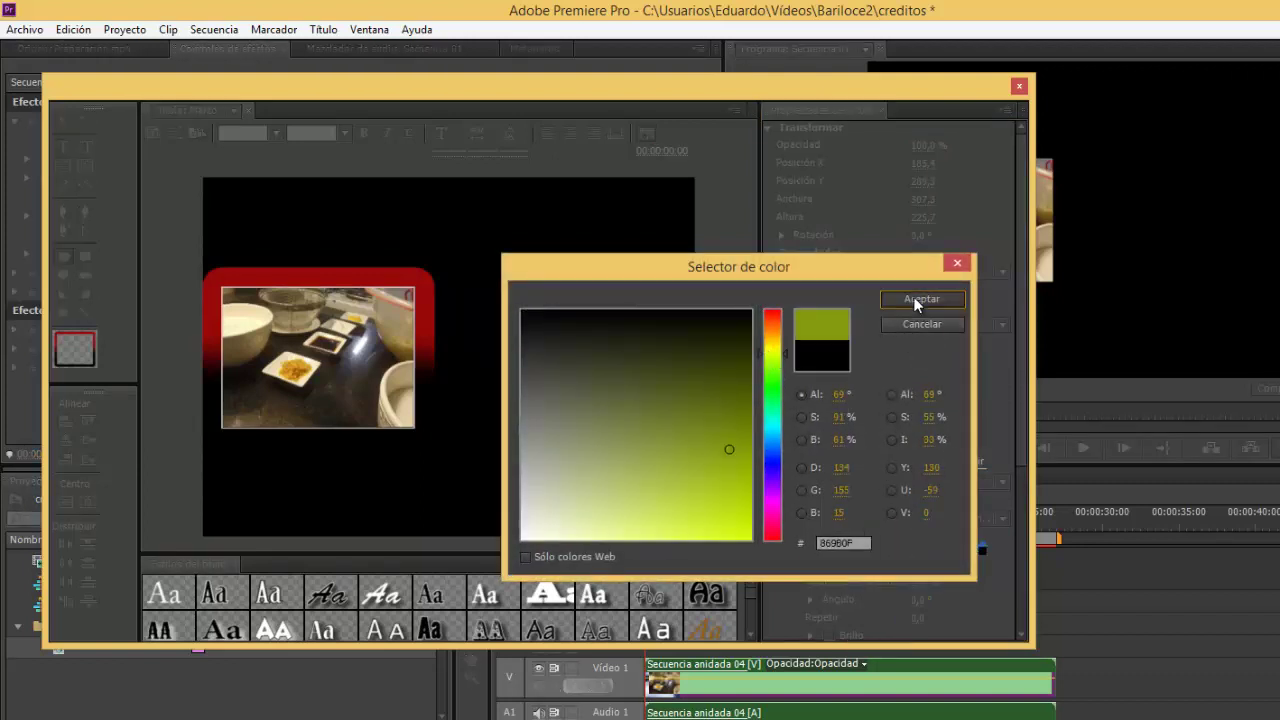
click(922, 299)
Step: Thin the gradient border from 32 down to size 7
click(729, 500)
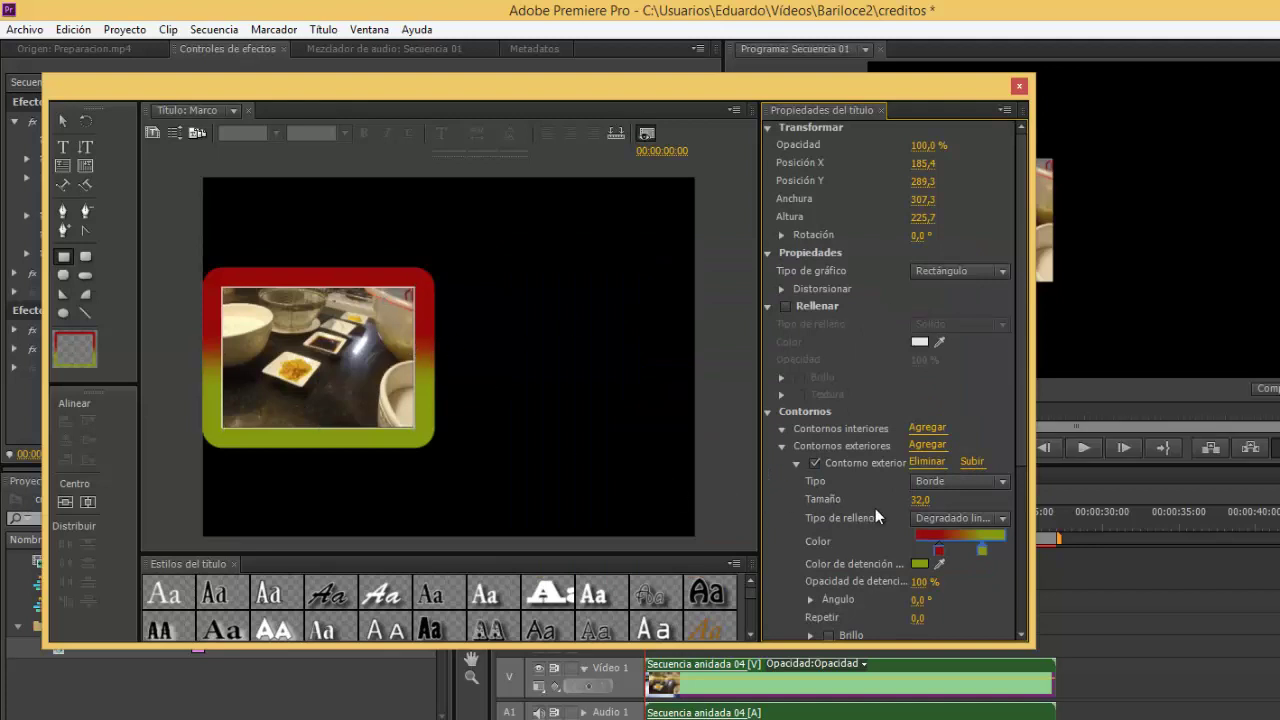
drag(920, 505, 902, 507)
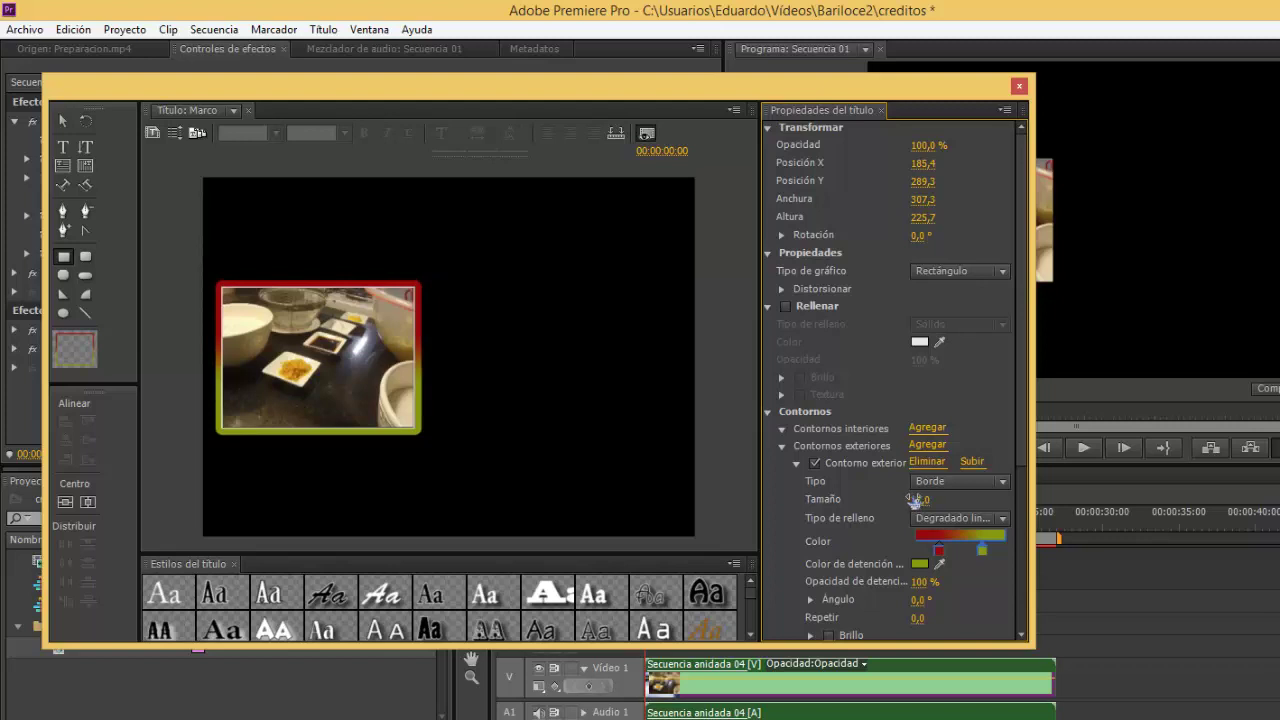
drag(920, 505, 908, 506)
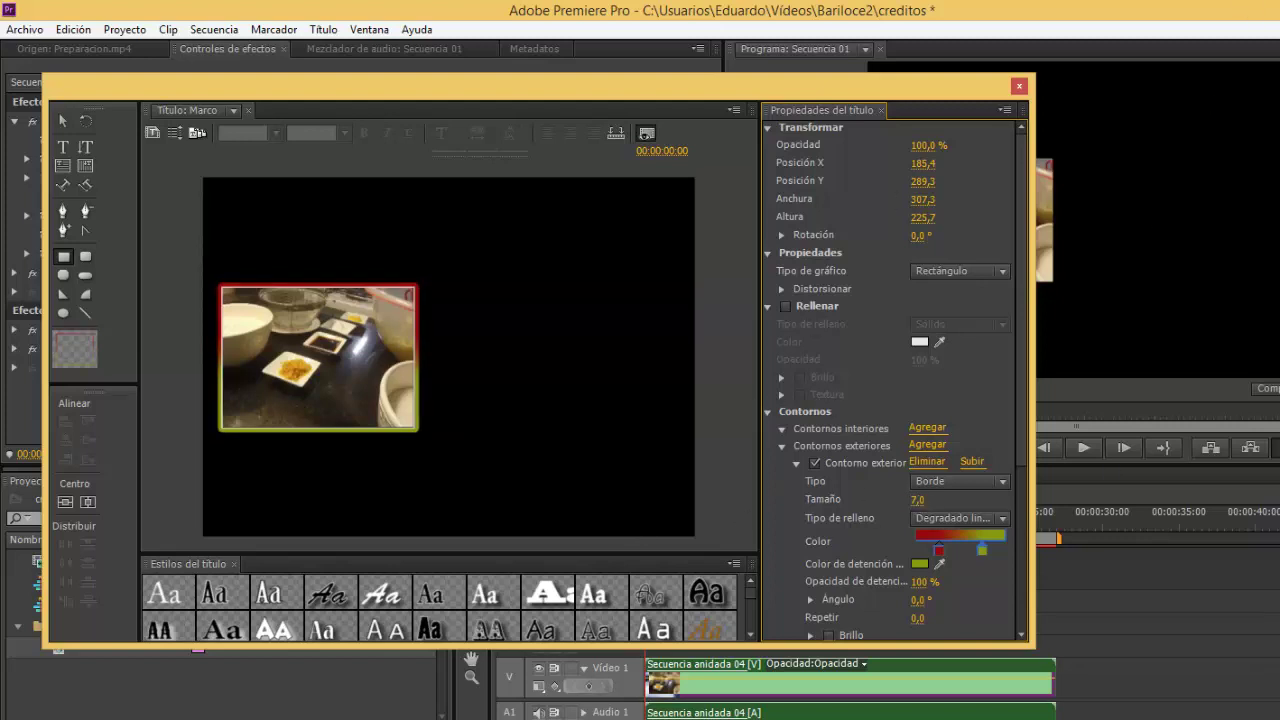
Step: Close the titler and place Marco on Vídeo 2 at 0, spanning the nested clip
click(1019, 87)
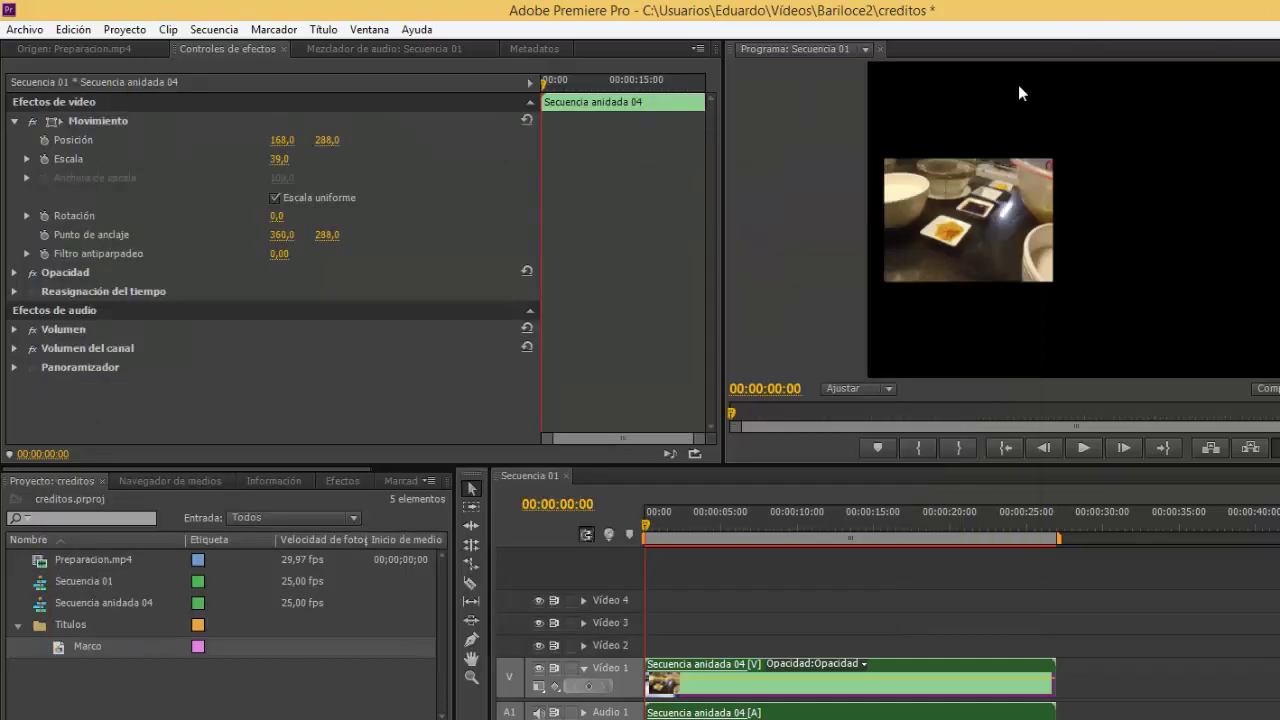
drag(80, 647, 609, 648)
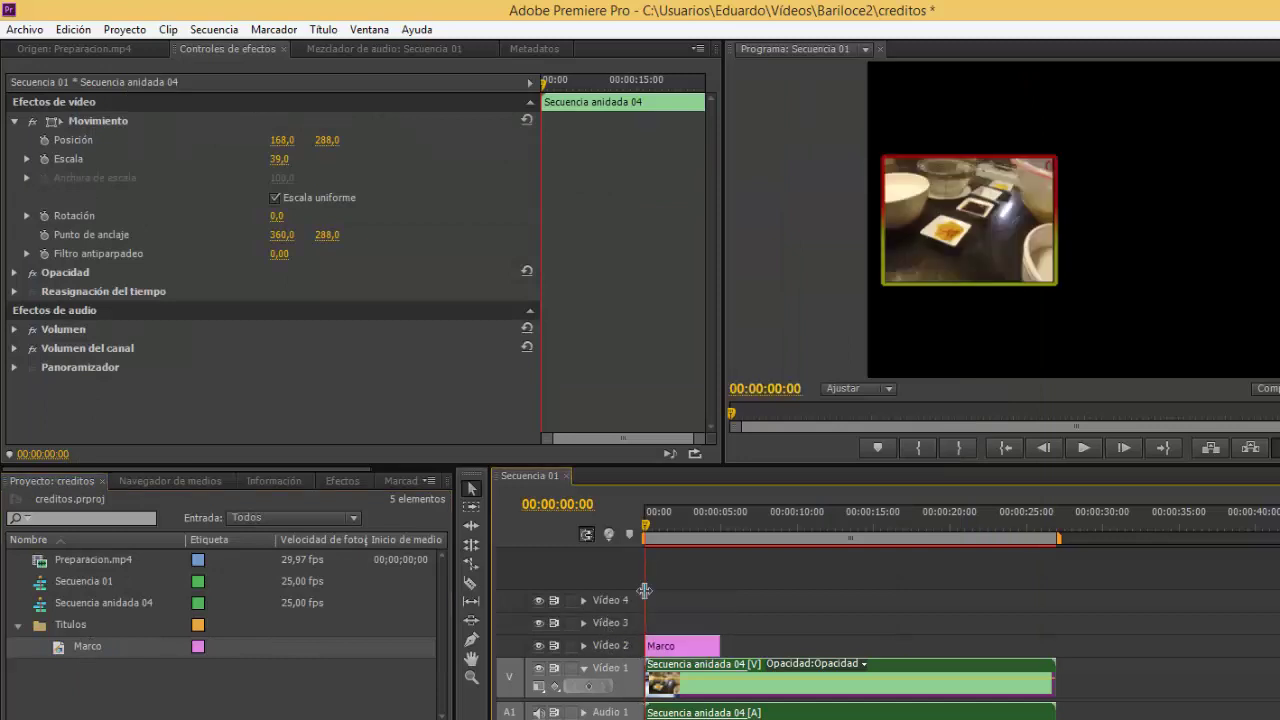
drag(732, 644, 1050, 663)
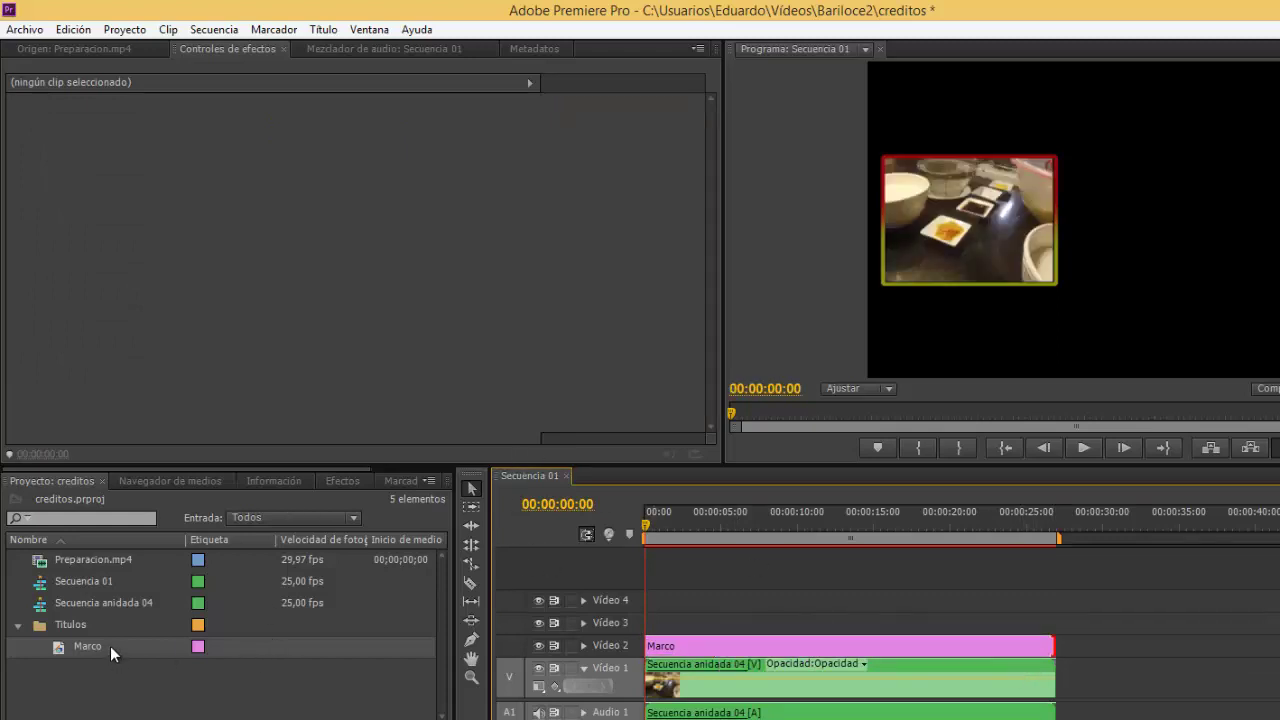
click(69, 626)
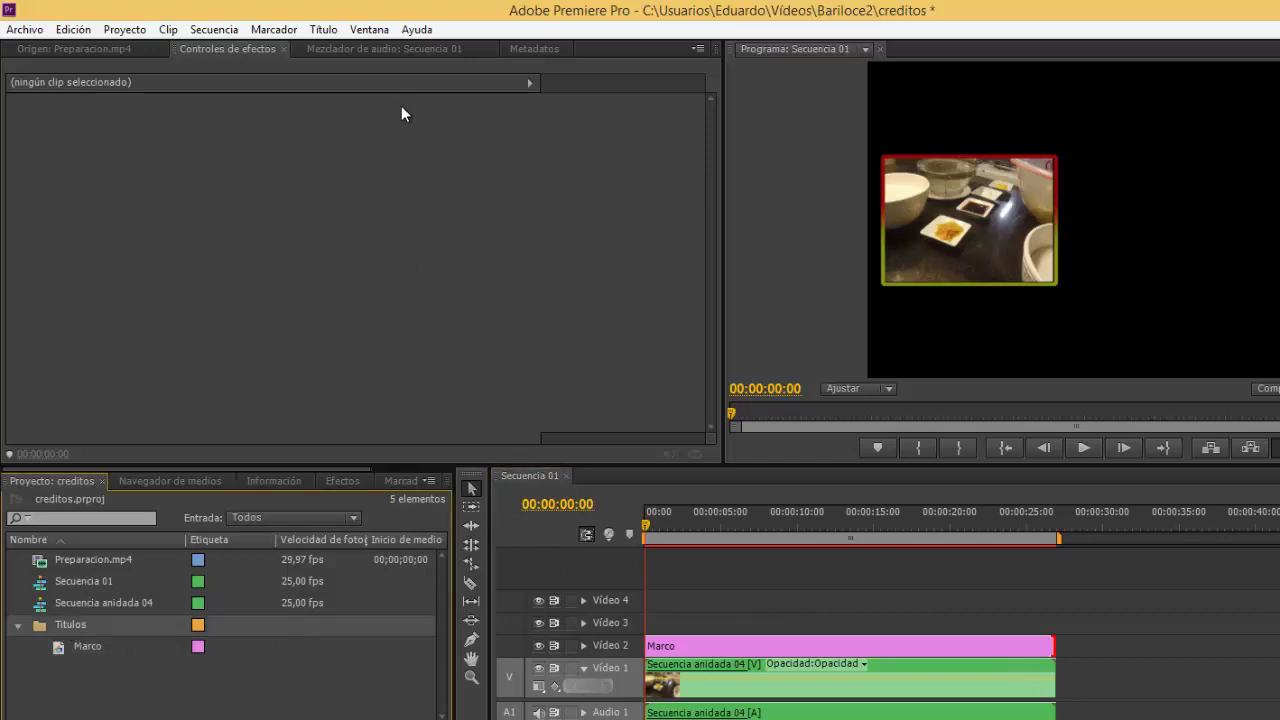
click(324, 29)
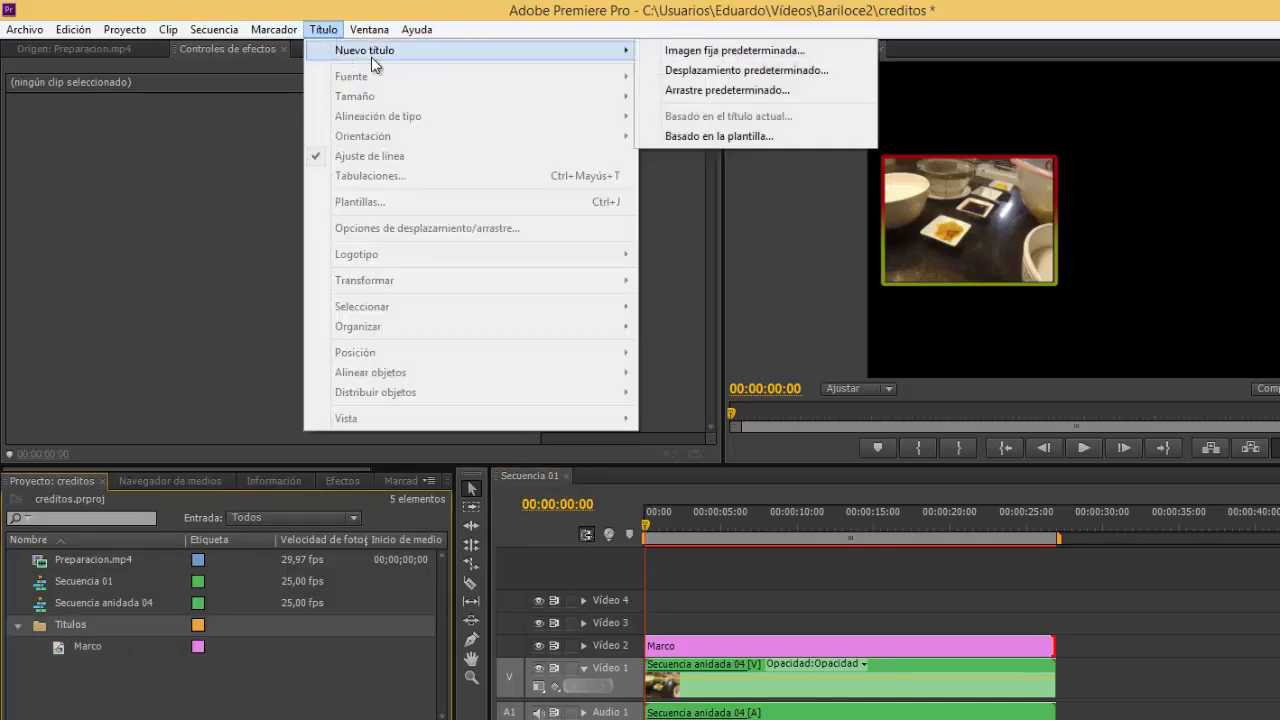
Step: Create a default still title named Direccion
click(690, 52)
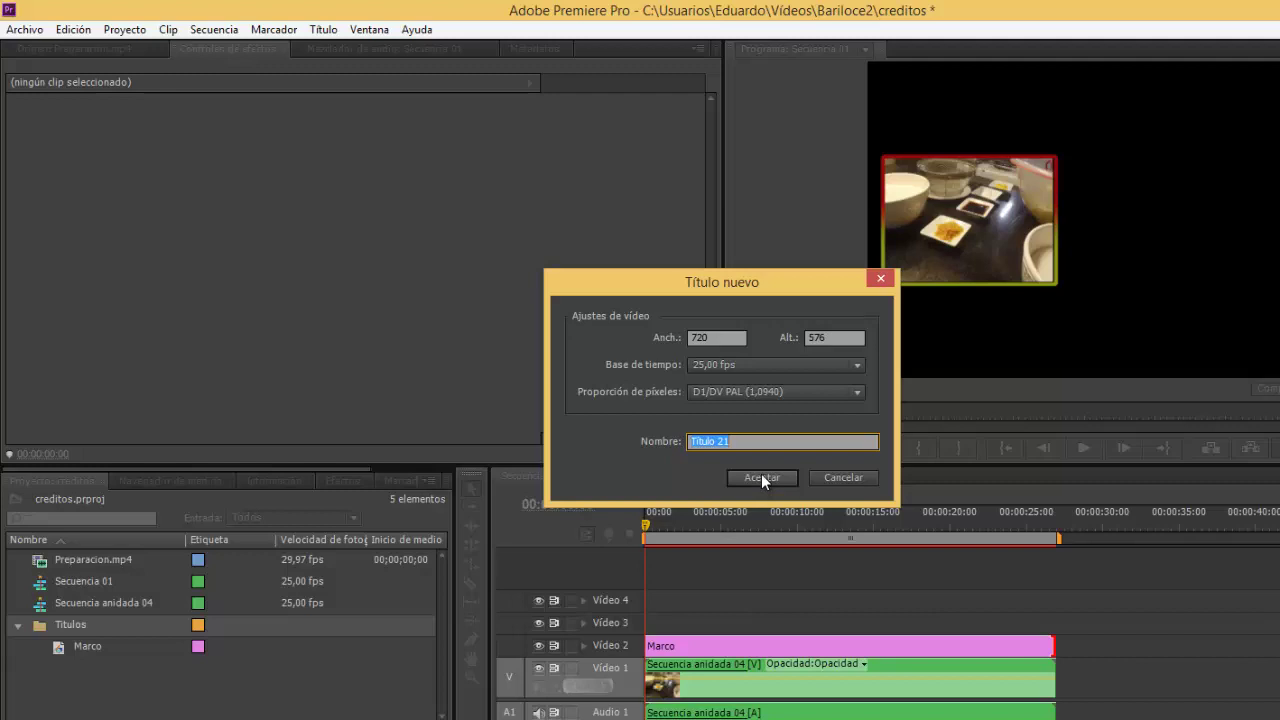
text(Direccion)
click(761, 476)
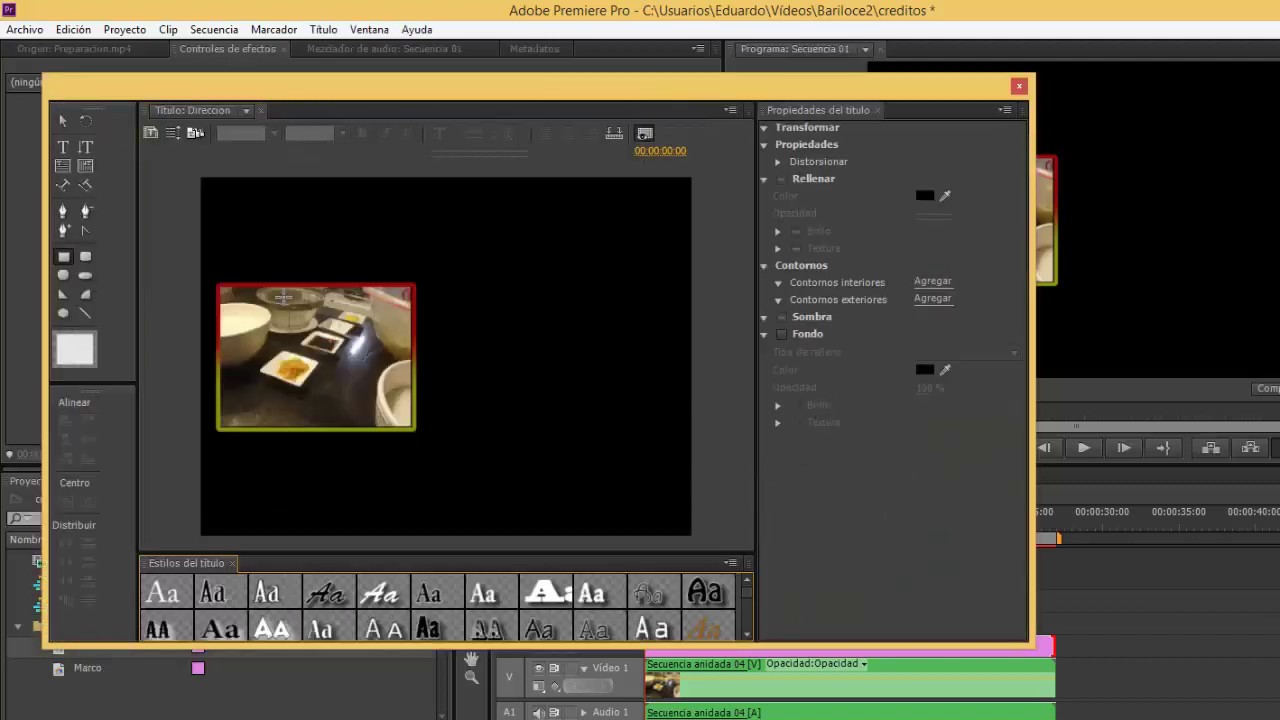
Step: Add the text Direccion to the canvas and set its font to Kraash Black
click(63, 147)
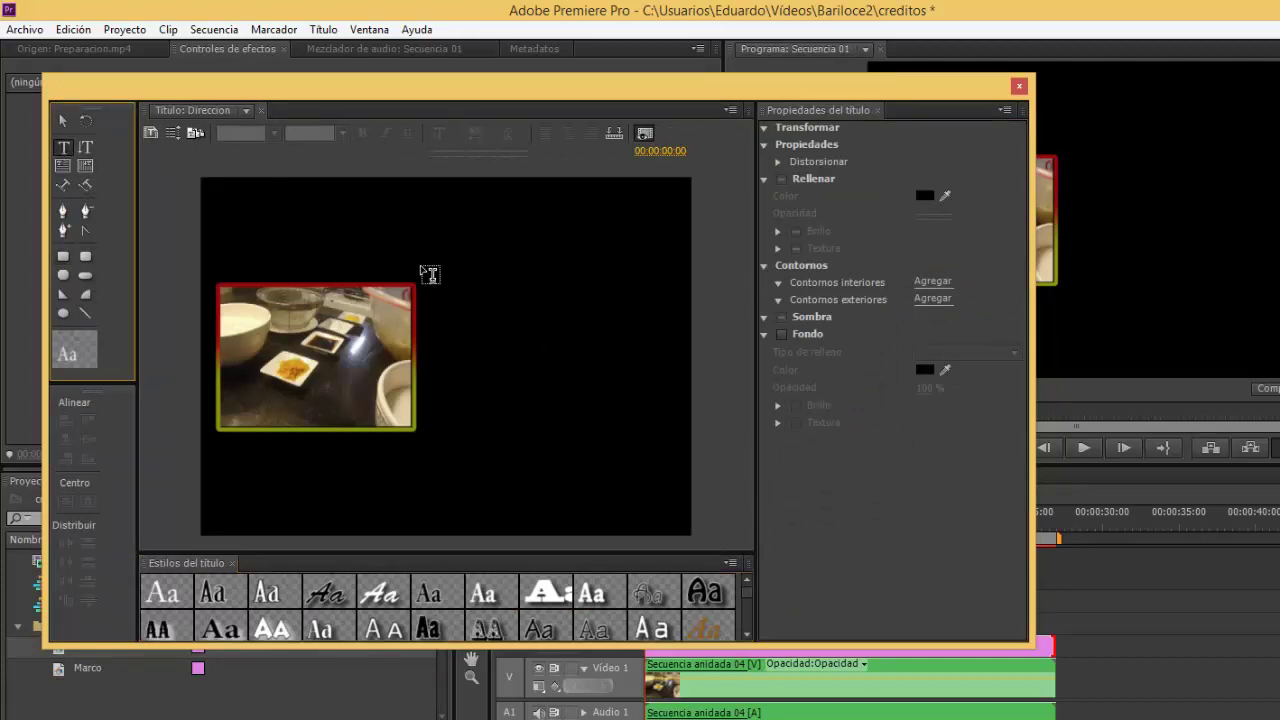
click(486, 296)
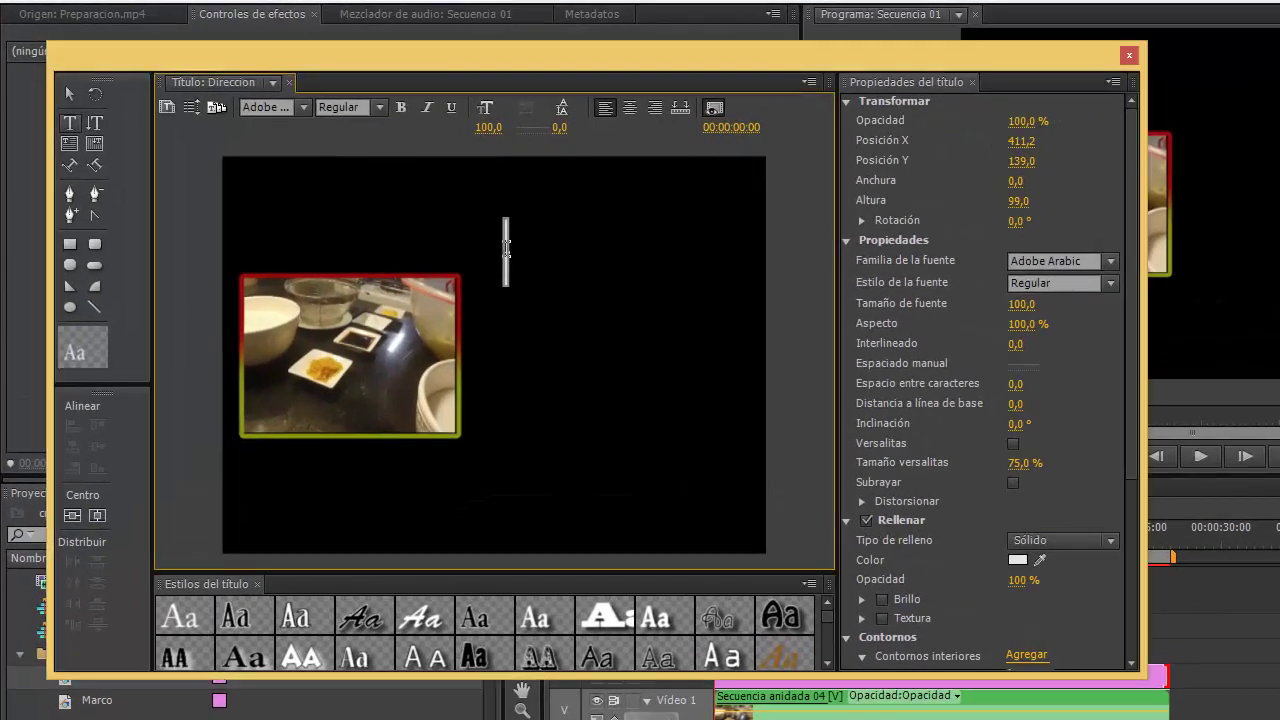
text(Direc)
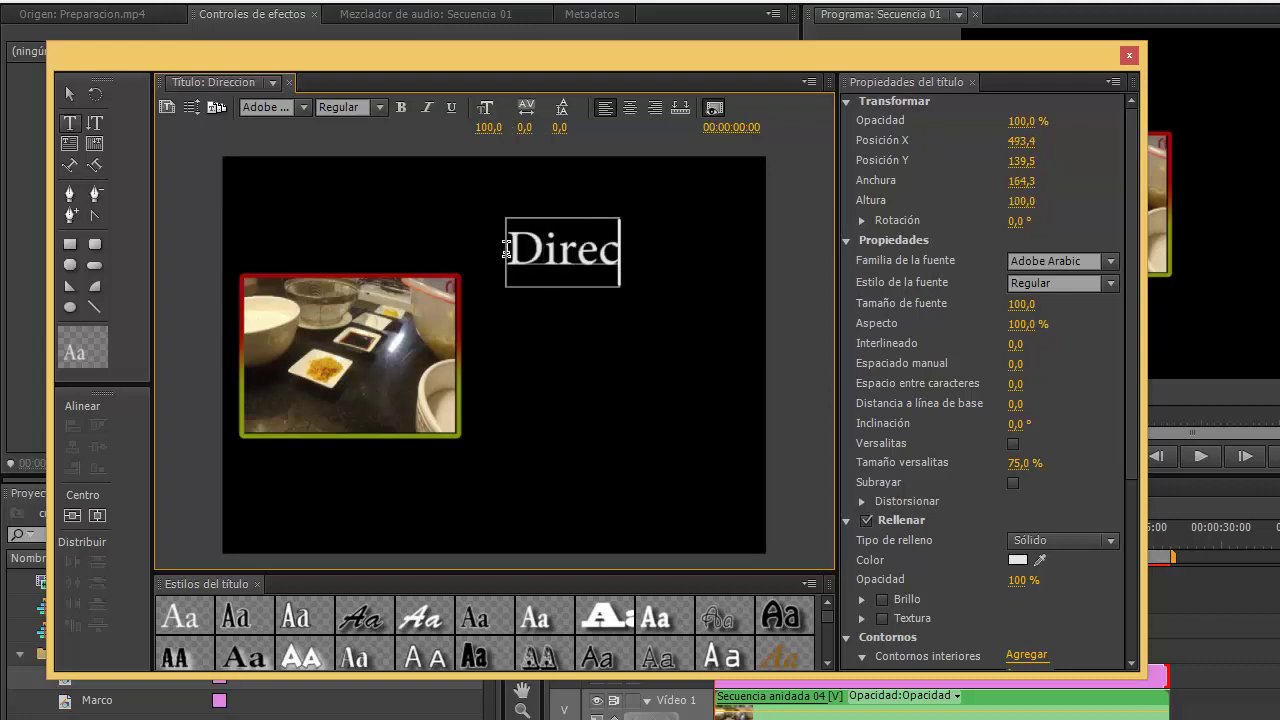
text(cion)
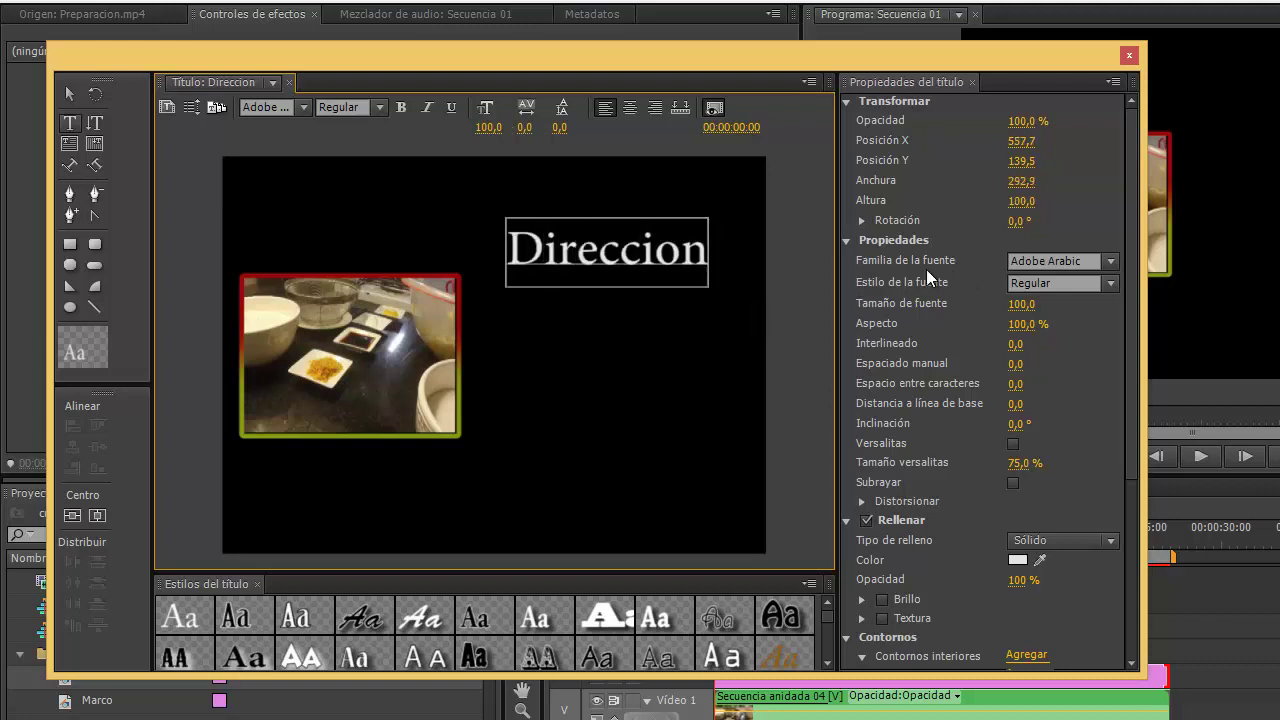
click(1045, 262)
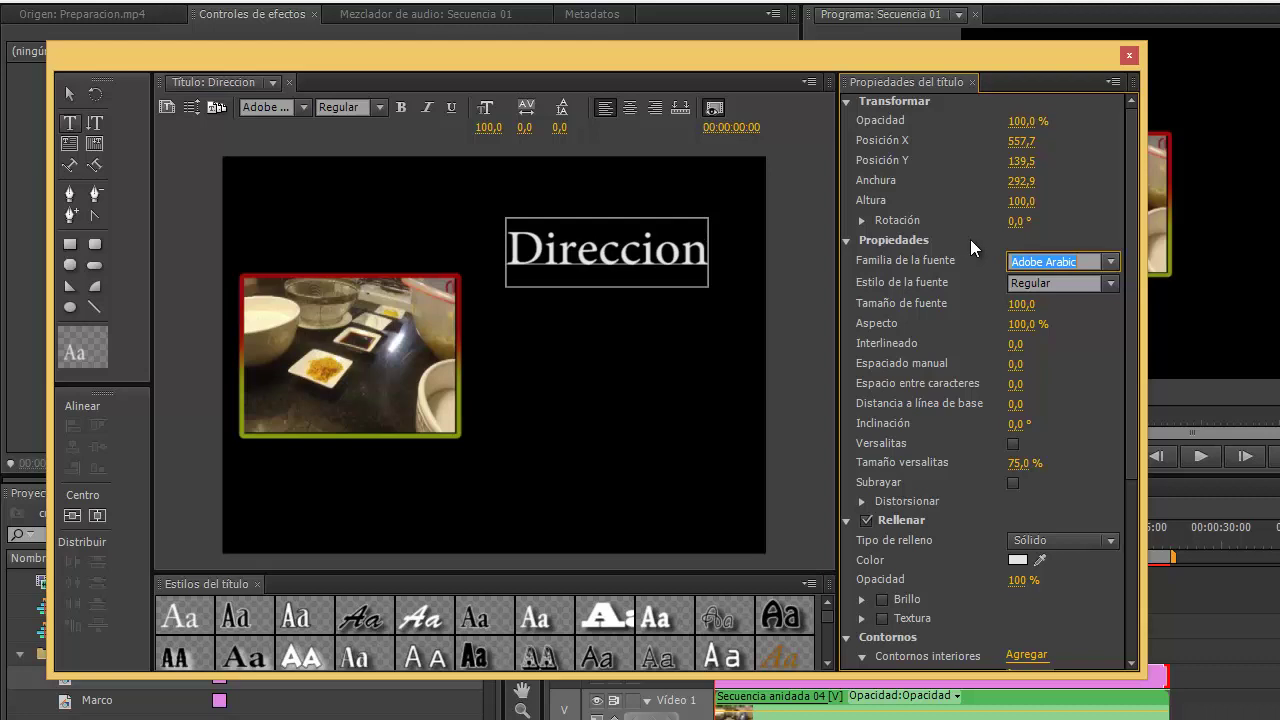
key(Return)
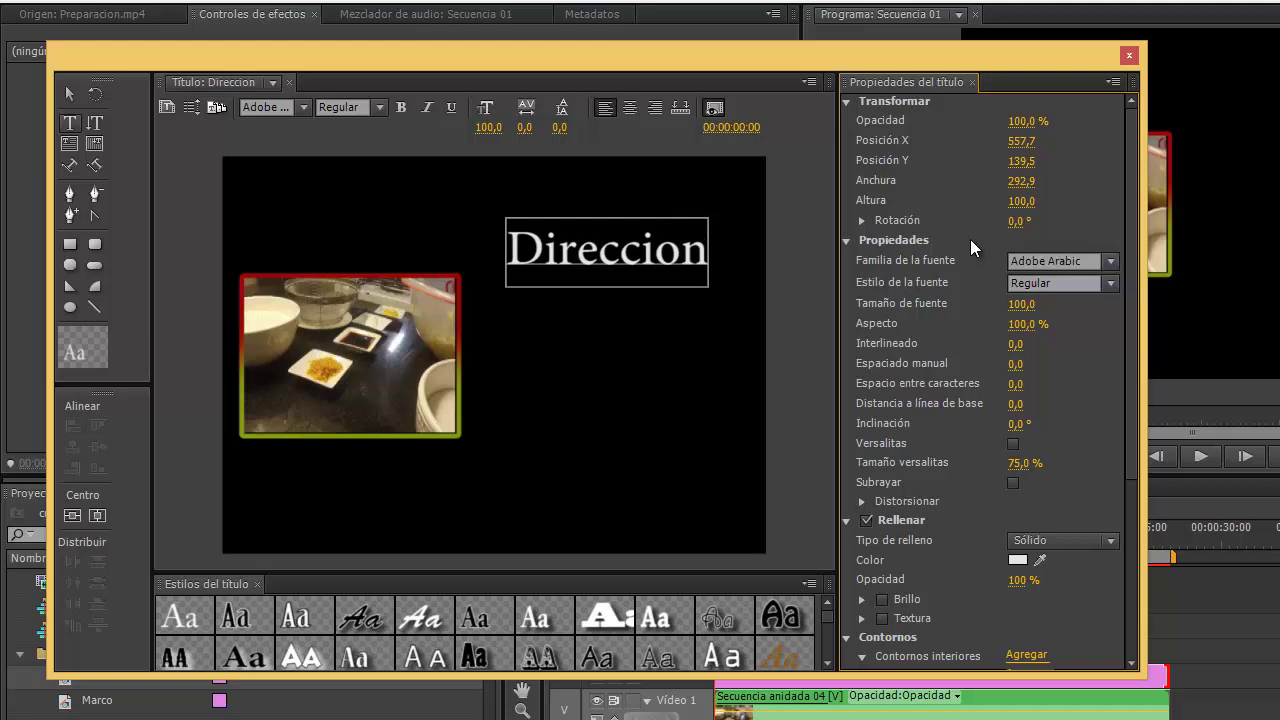
key(a)
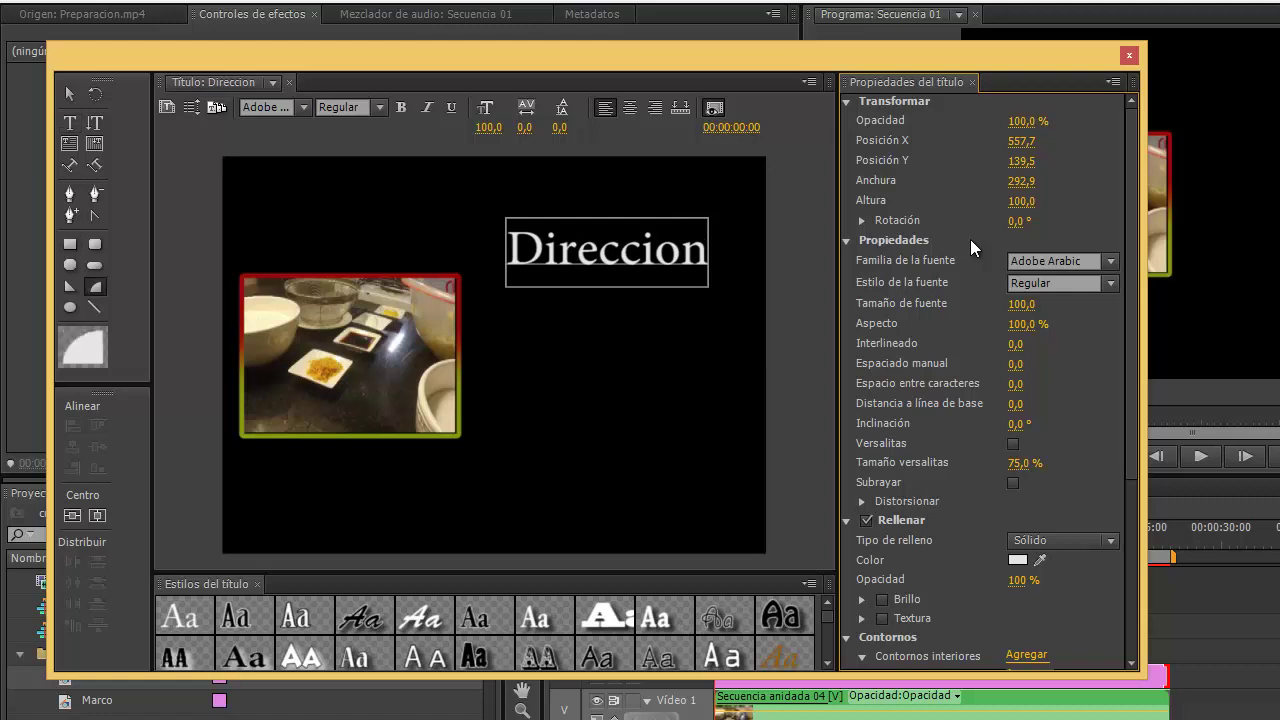
click(1060, 256)
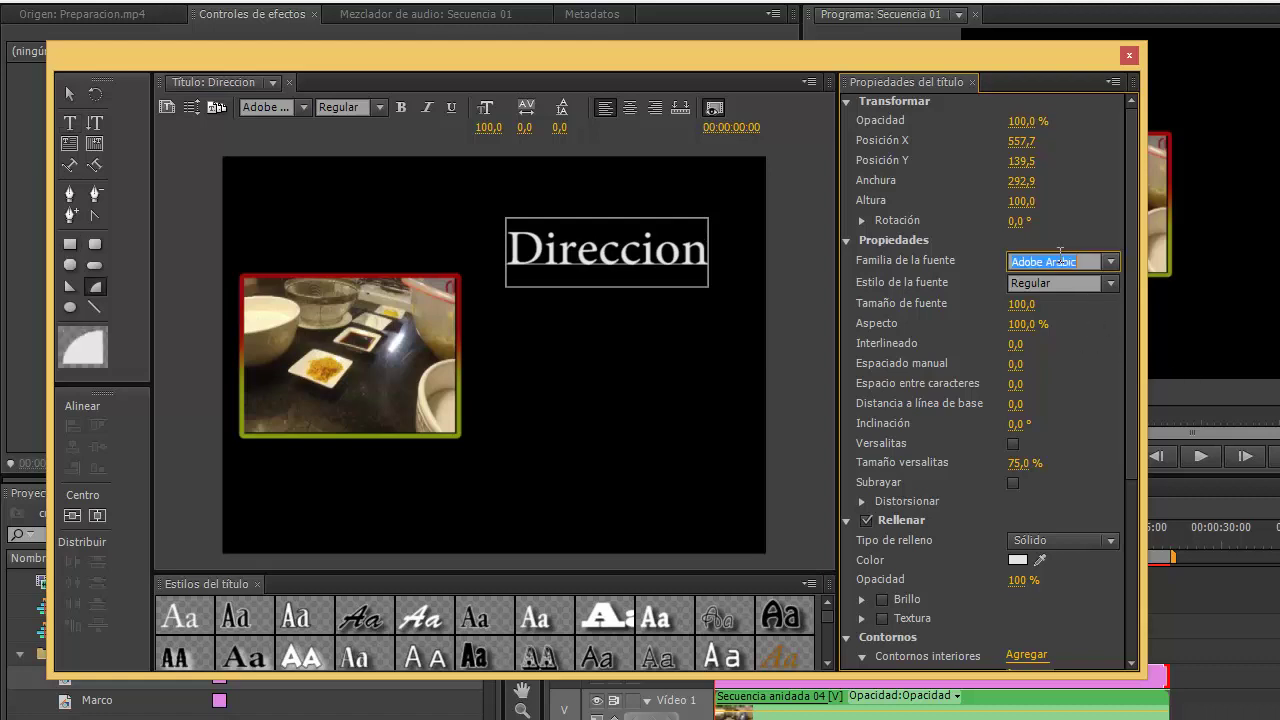
text(Kraash Black)
key(Return)
click(633, 240)
click(597, 249)
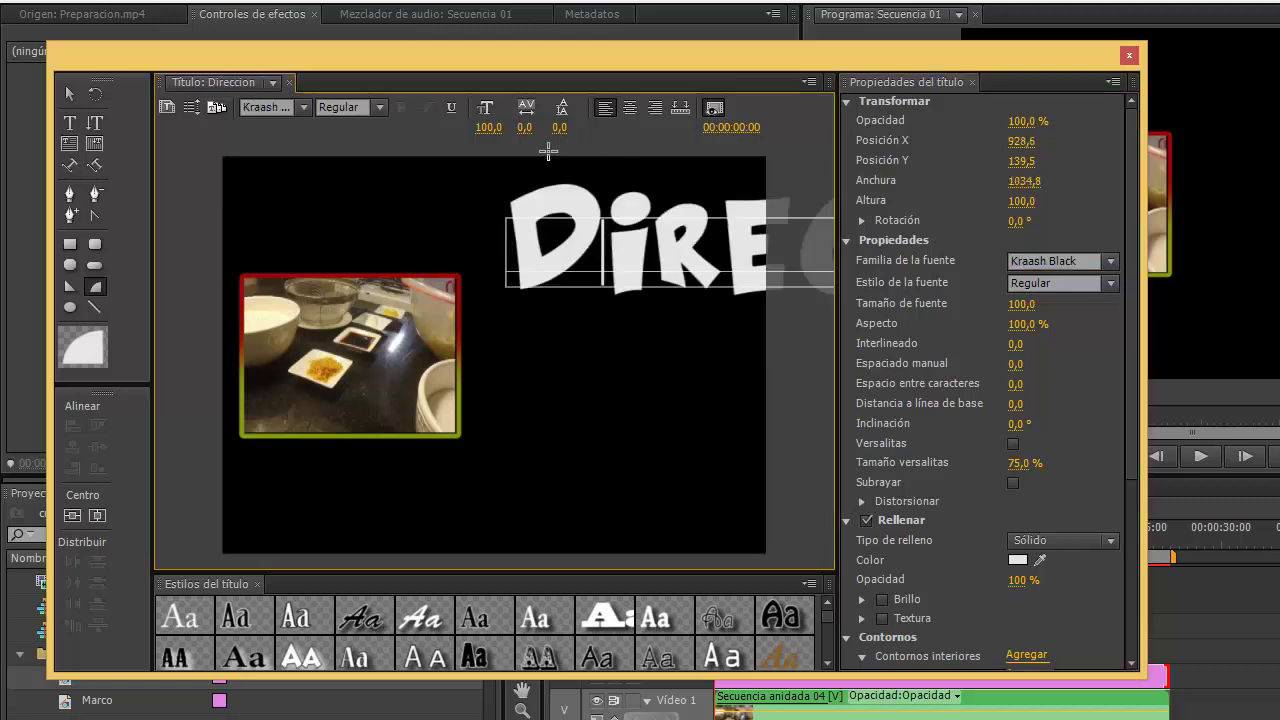
Step: Shrink DIRECCION to size 29, colour it red (D80808) and move it lower
click(70, 94)
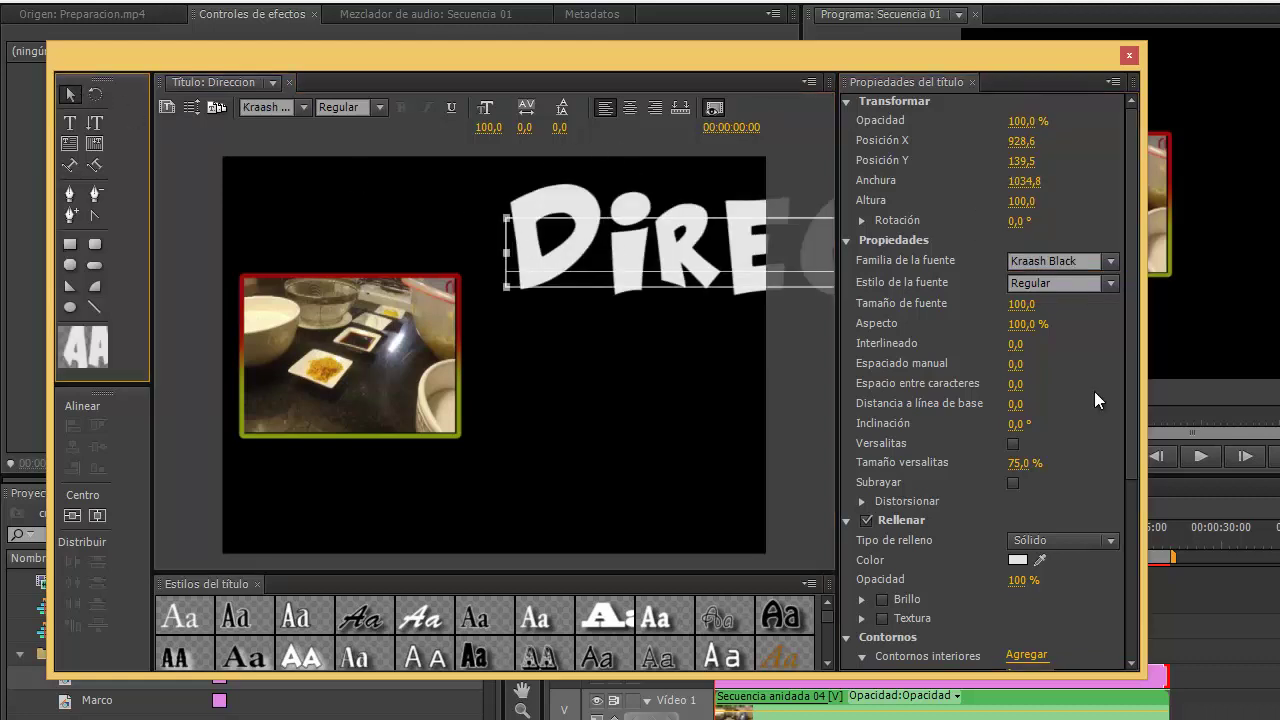
drag(1022, 308, 920, 281)
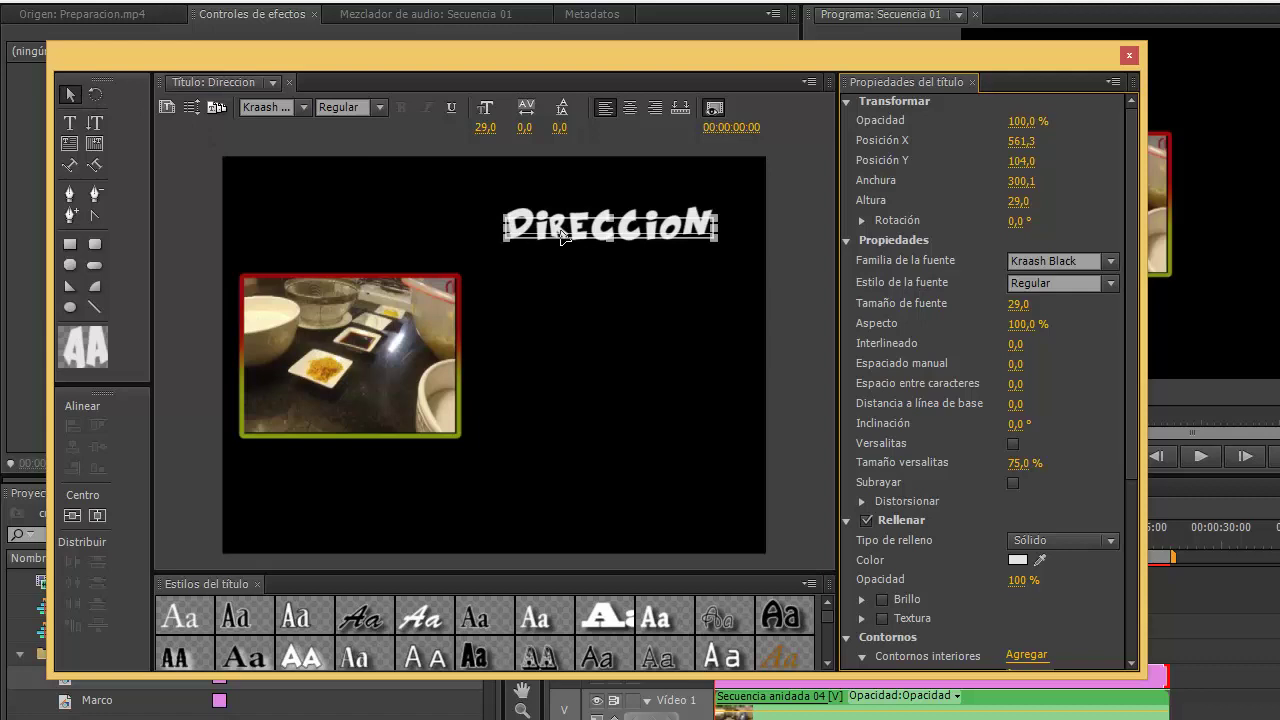
drag(562, 234, 553, 295)
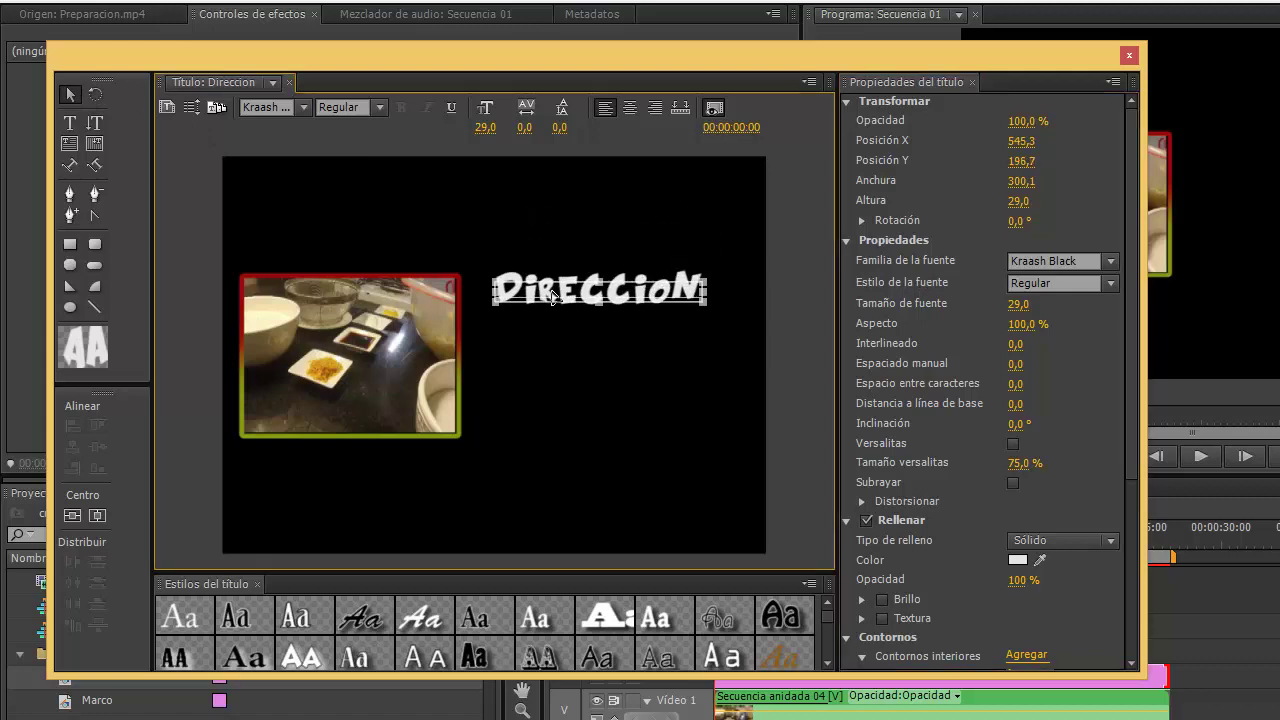
click(1017, 560)
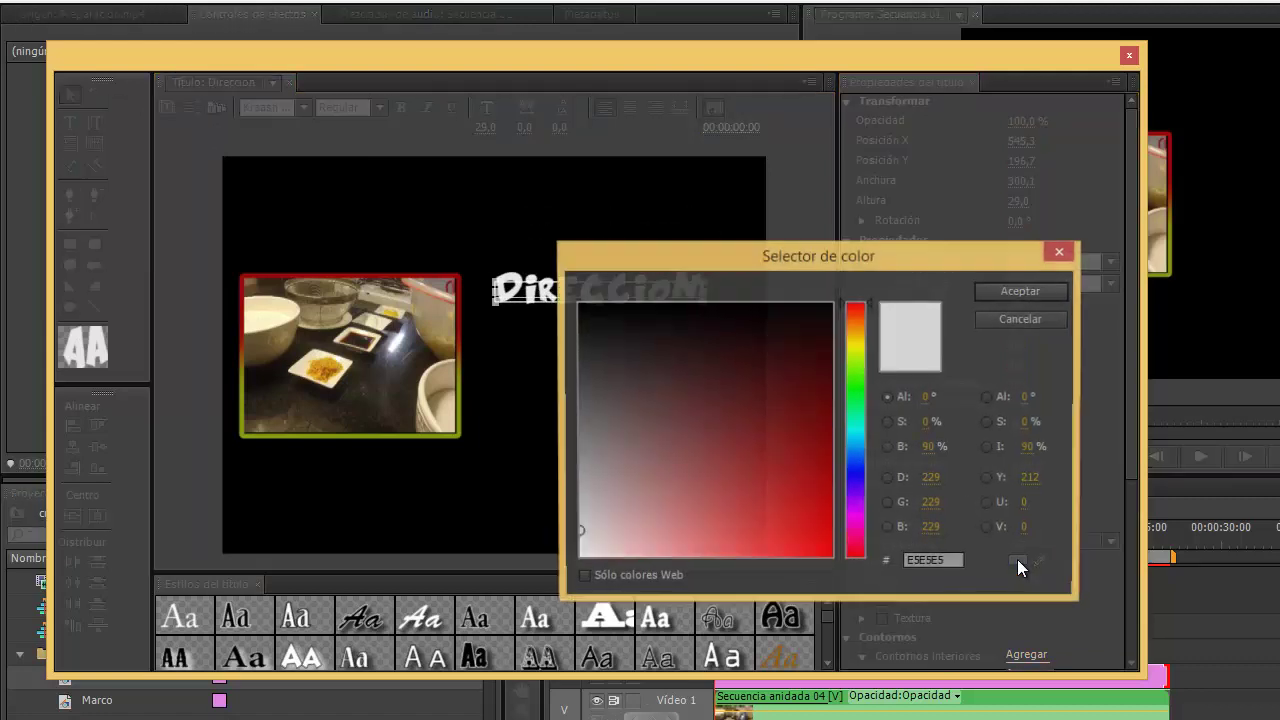
click(823, 519)
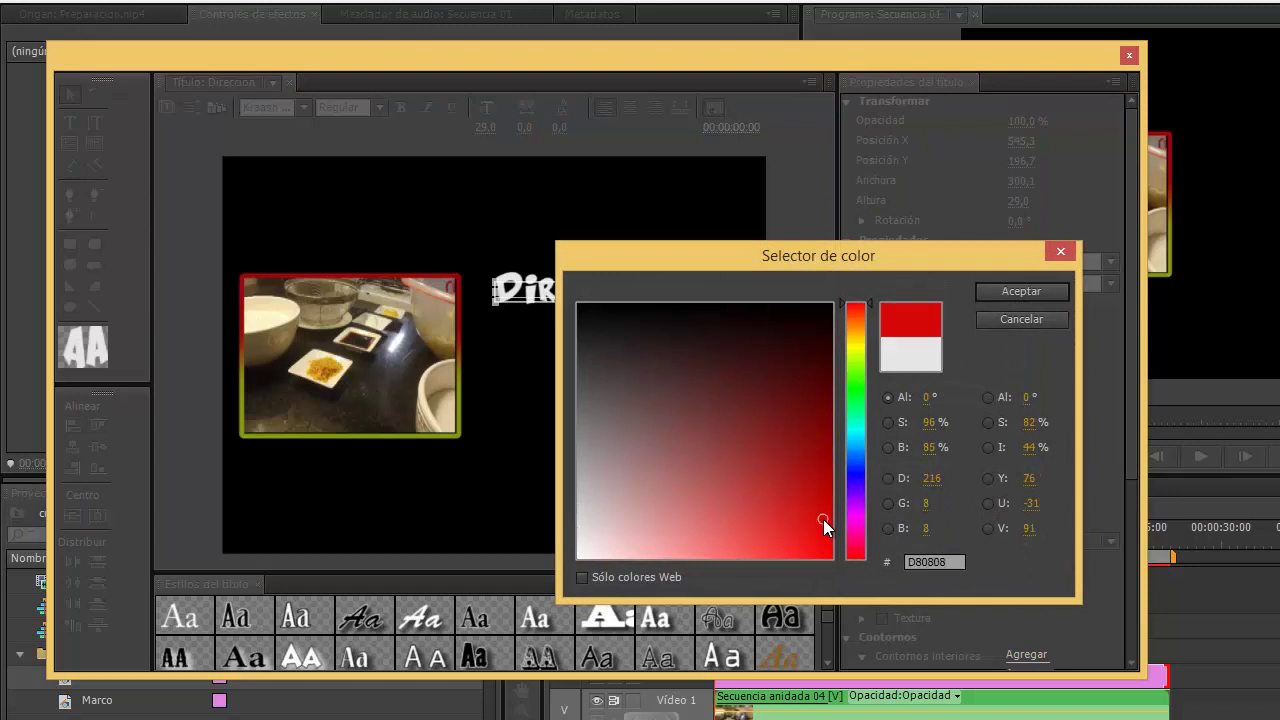
click(1020, 290)
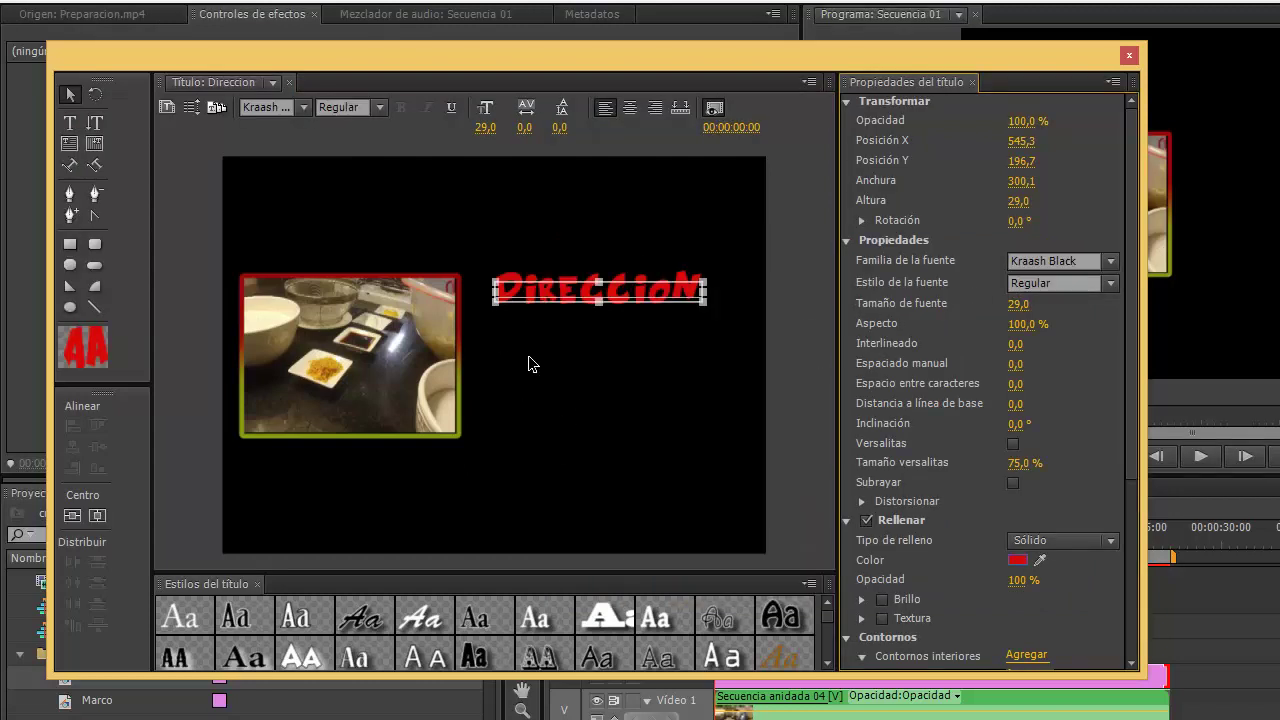
drag(569, 300, 603, 319)
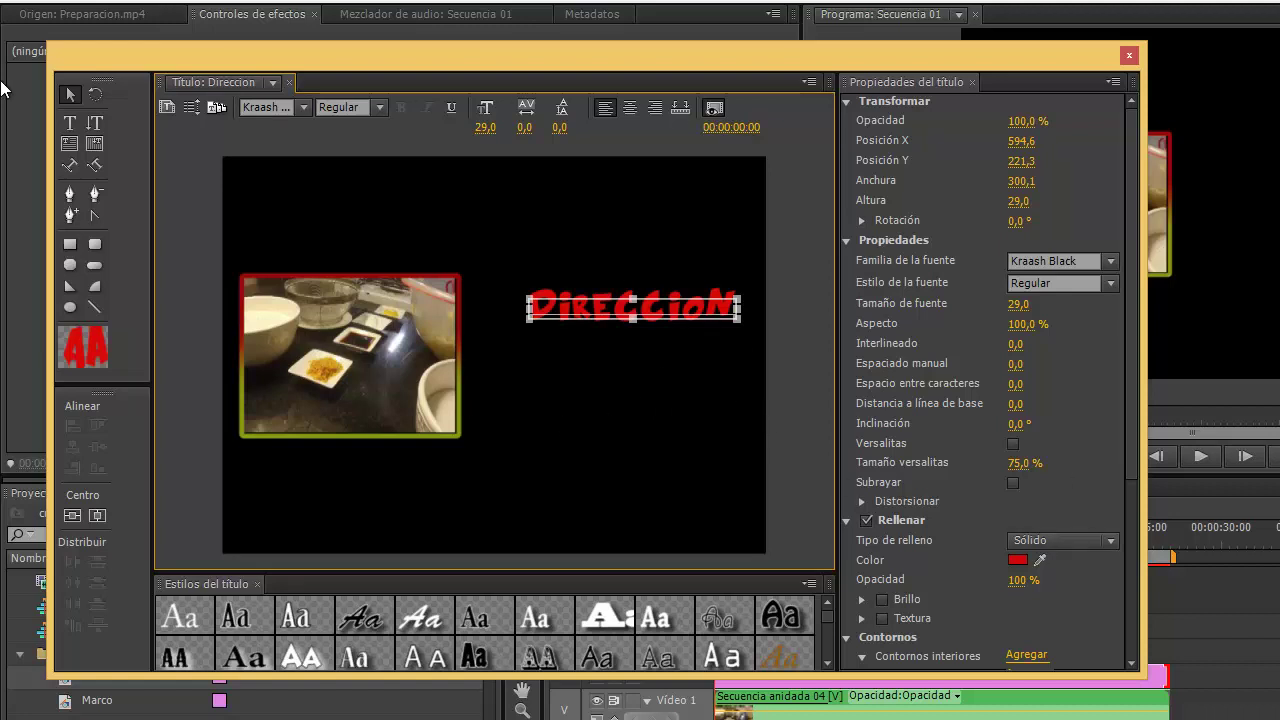
Step: Add the director's name as a new line below DIRECCION with yellow (D6D808) fill
click(68, 121)
click(508, 362)
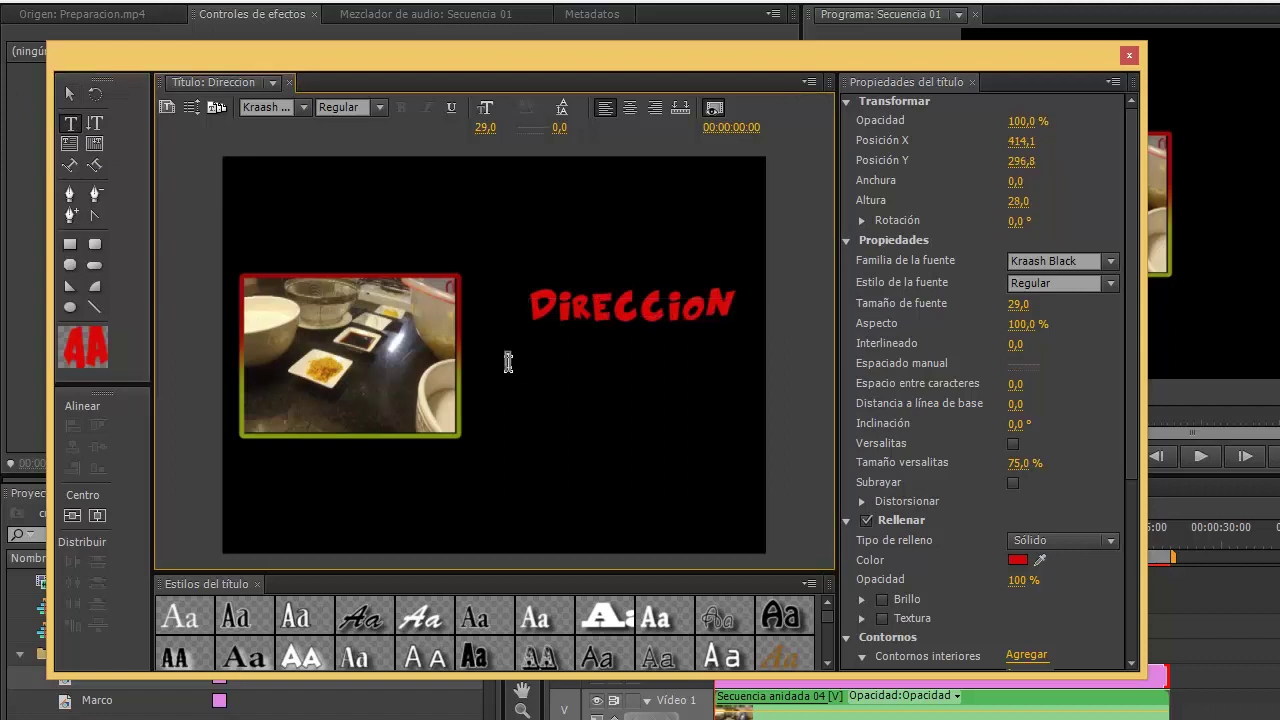
text(ANA GARCIA)
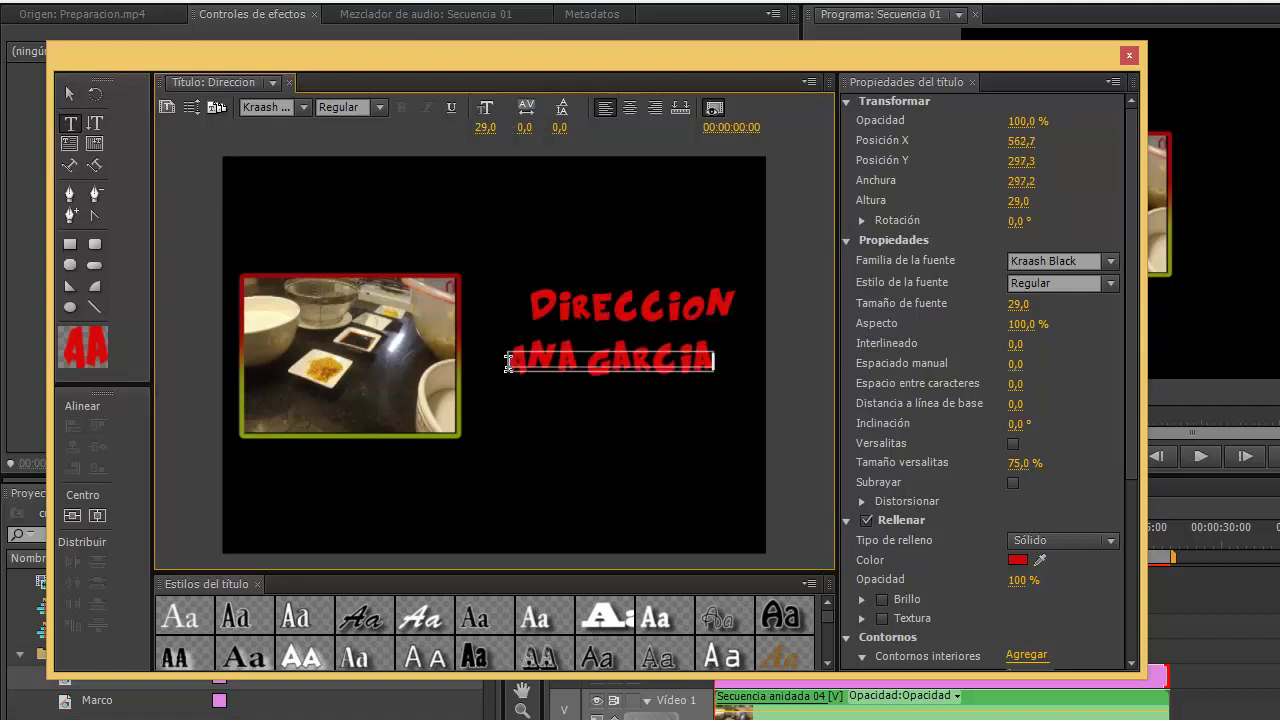
click(68, 93)
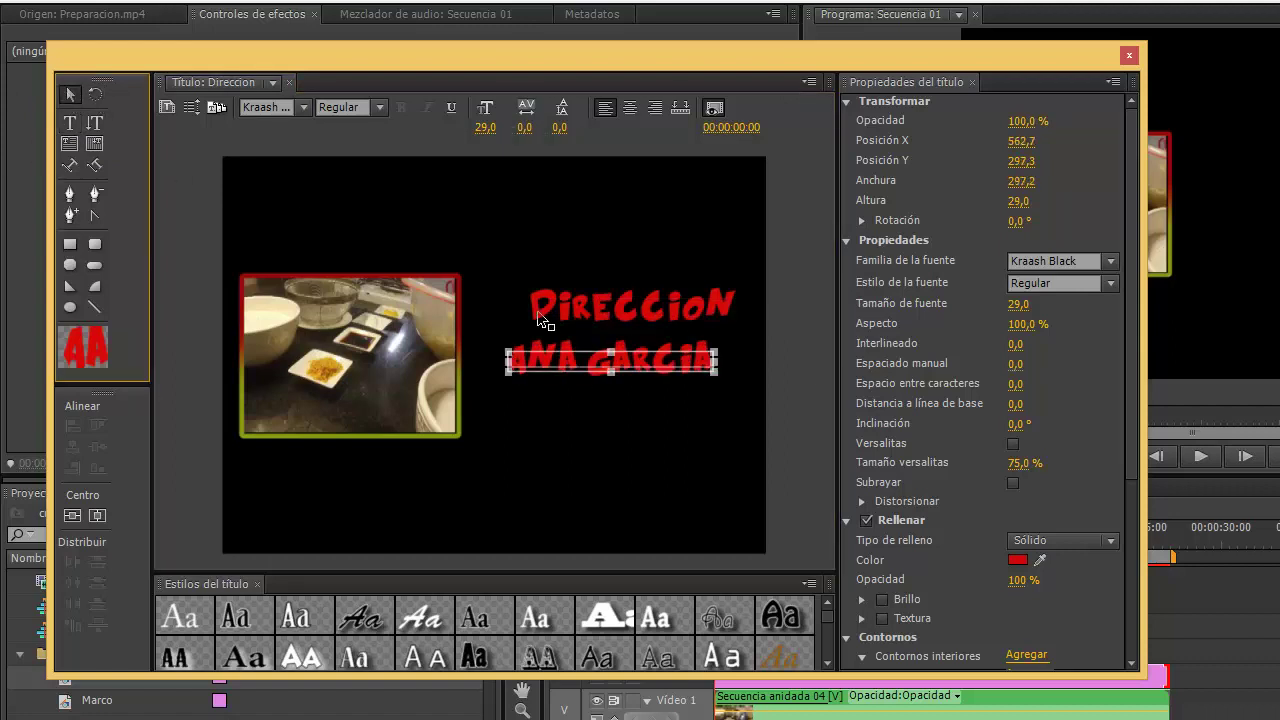
click(601, 366)
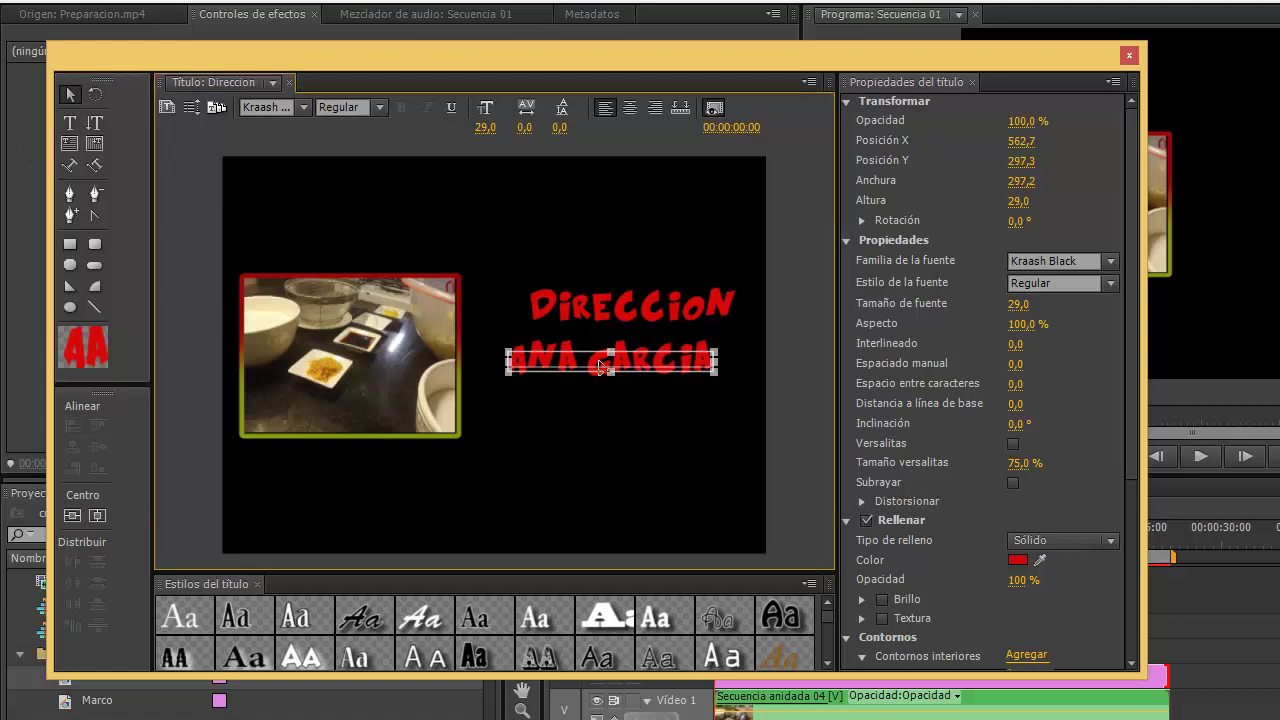
click(1012, 558)
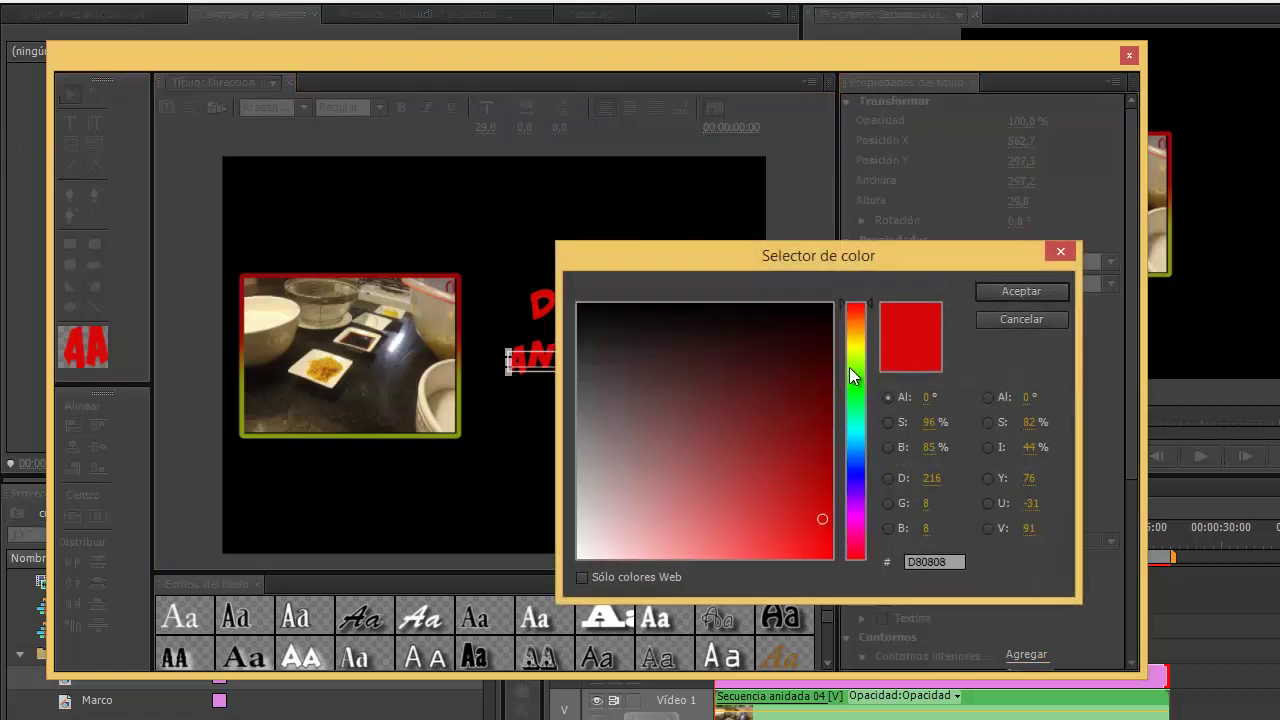
click(857, 346)
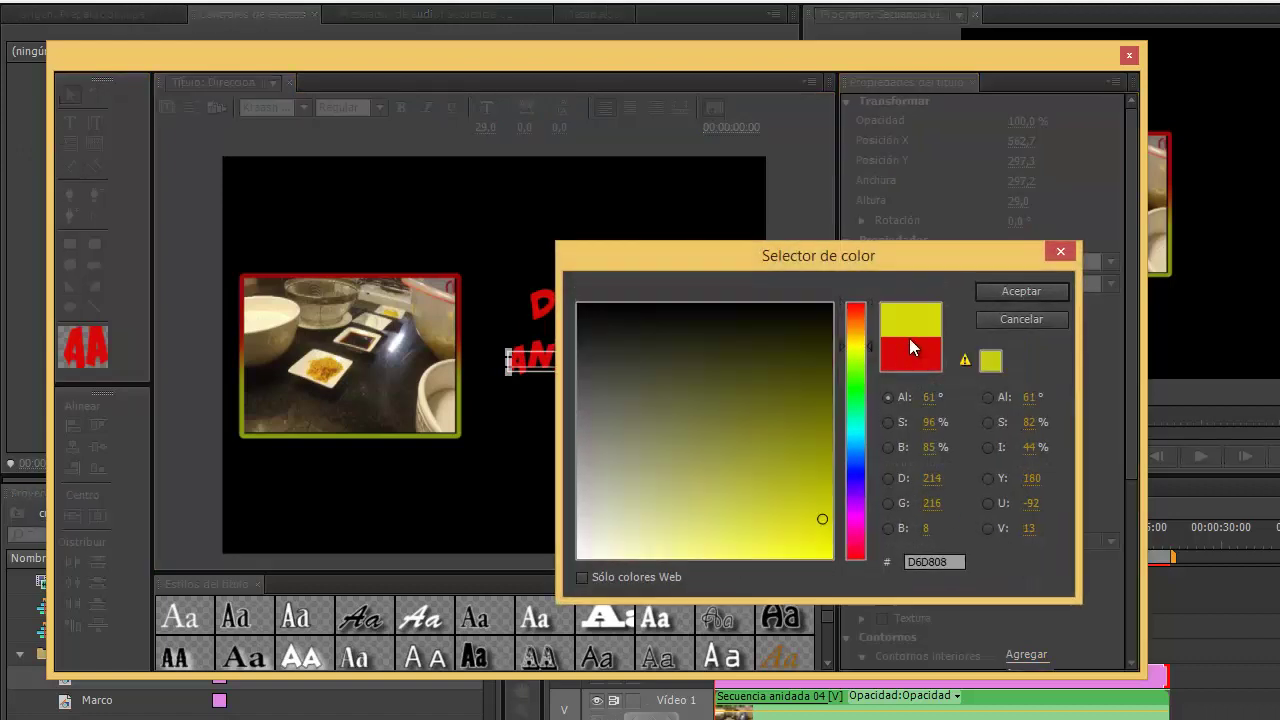
click(1040, 290)
Step: Enlarge the name to size 35, reposition both lines and close the title designer
drag(610, 318, 612, 328)
click(612, 372)
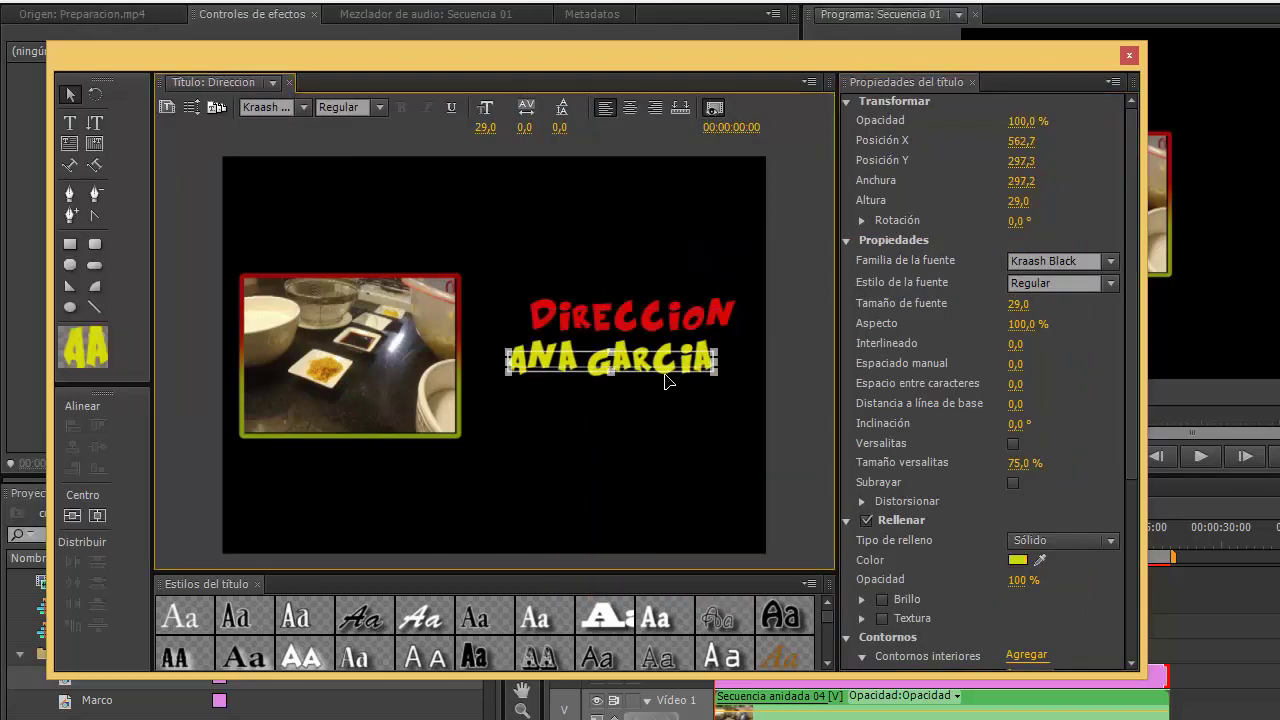
drag(1005, 305, 1027, 310)
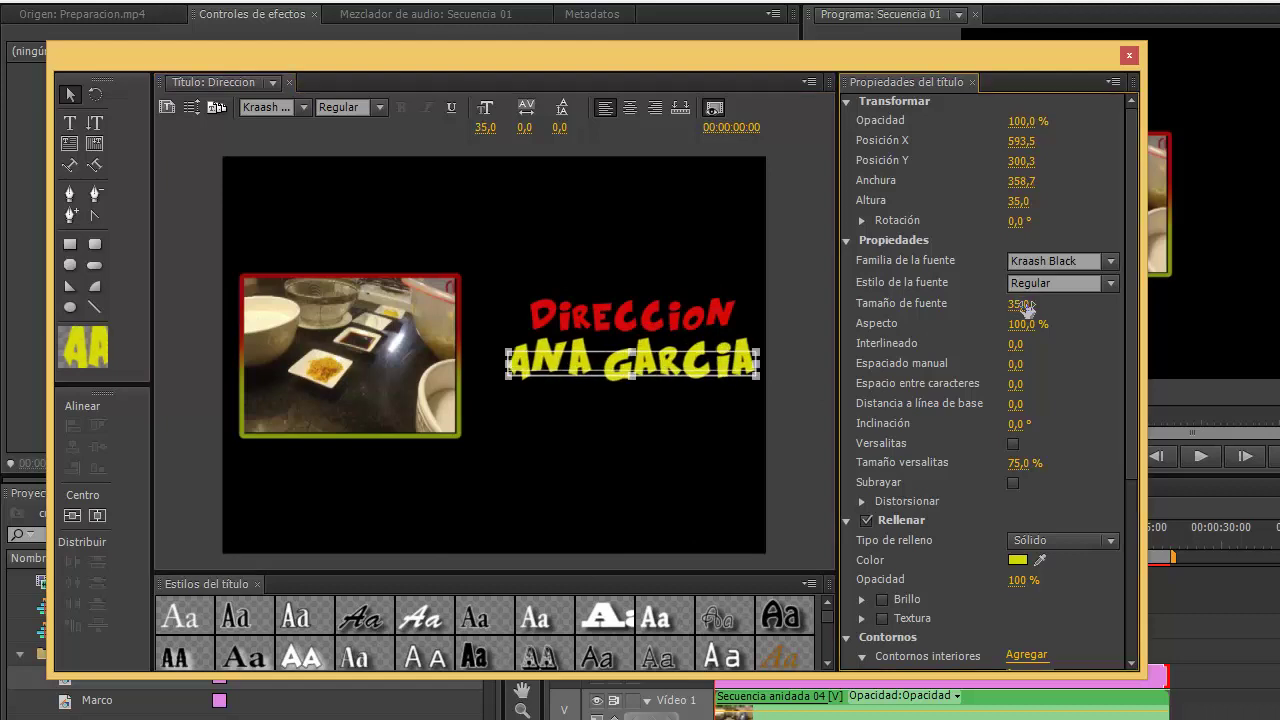
drag(620, 378, 597, 388)
drag(641, 327, 648, 333)
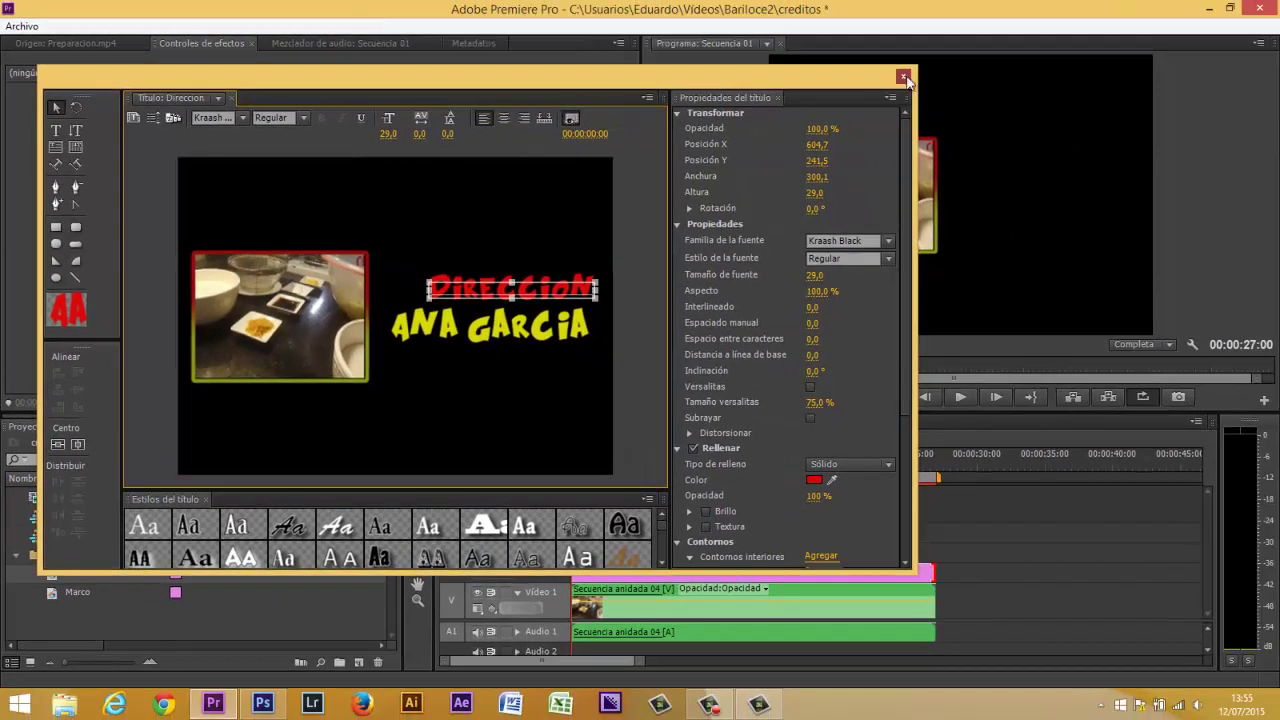
click(1128, 55)
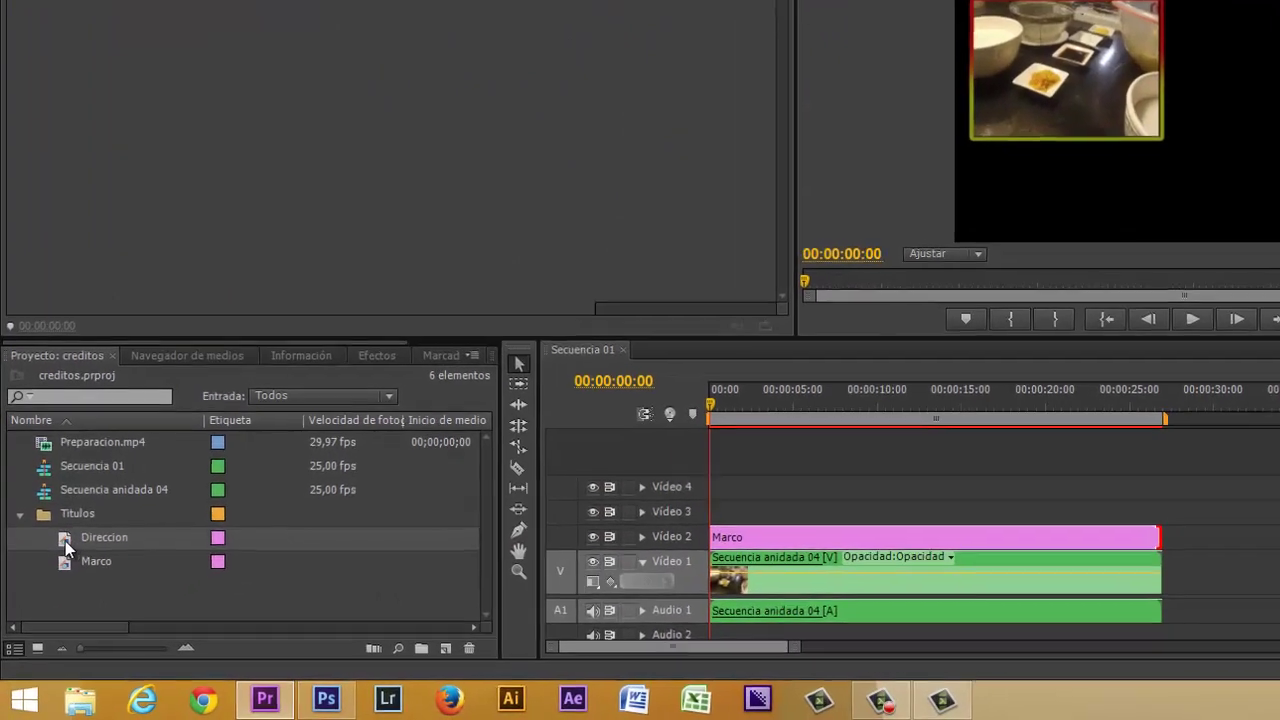
Step: Place the Direccion title on Vídeo 3 about 1 second in and trim it to roughly 3 seconds
drag(62, 574, 529, 557)
drag(660, 515, 737, 512)
drag(797, 647, 760, 654)
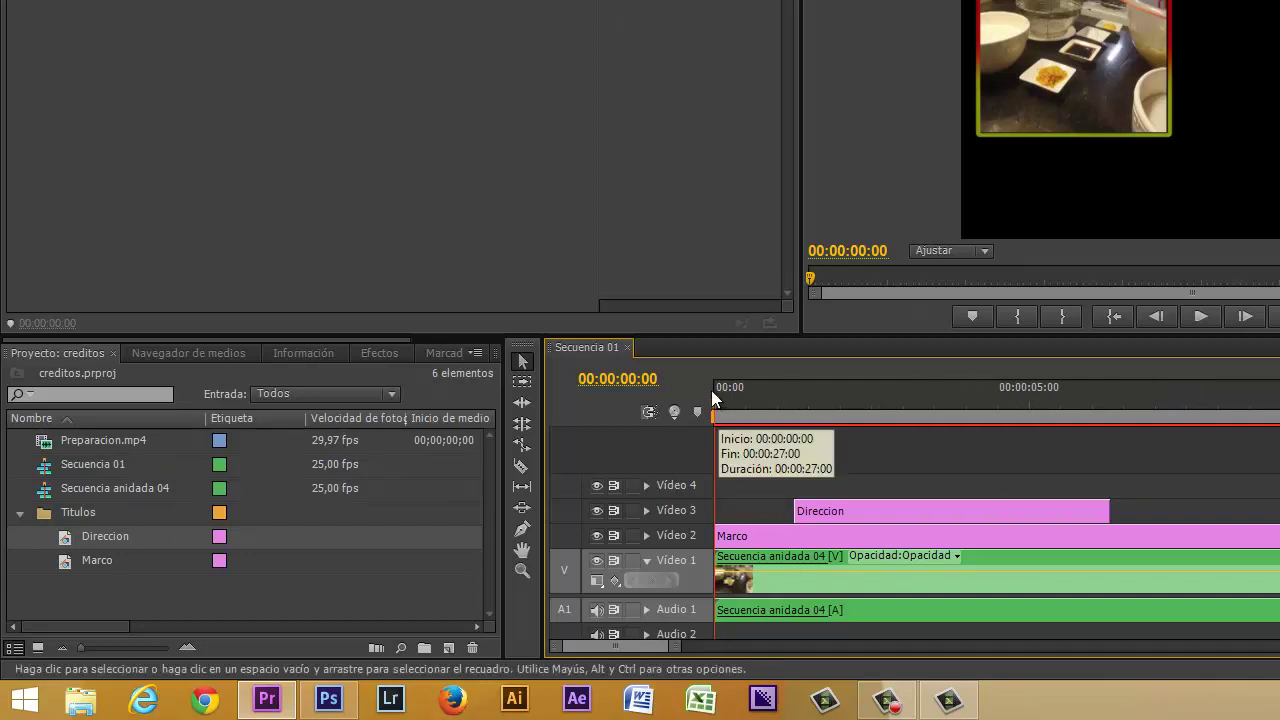
drag(713, 398, 988, 483)
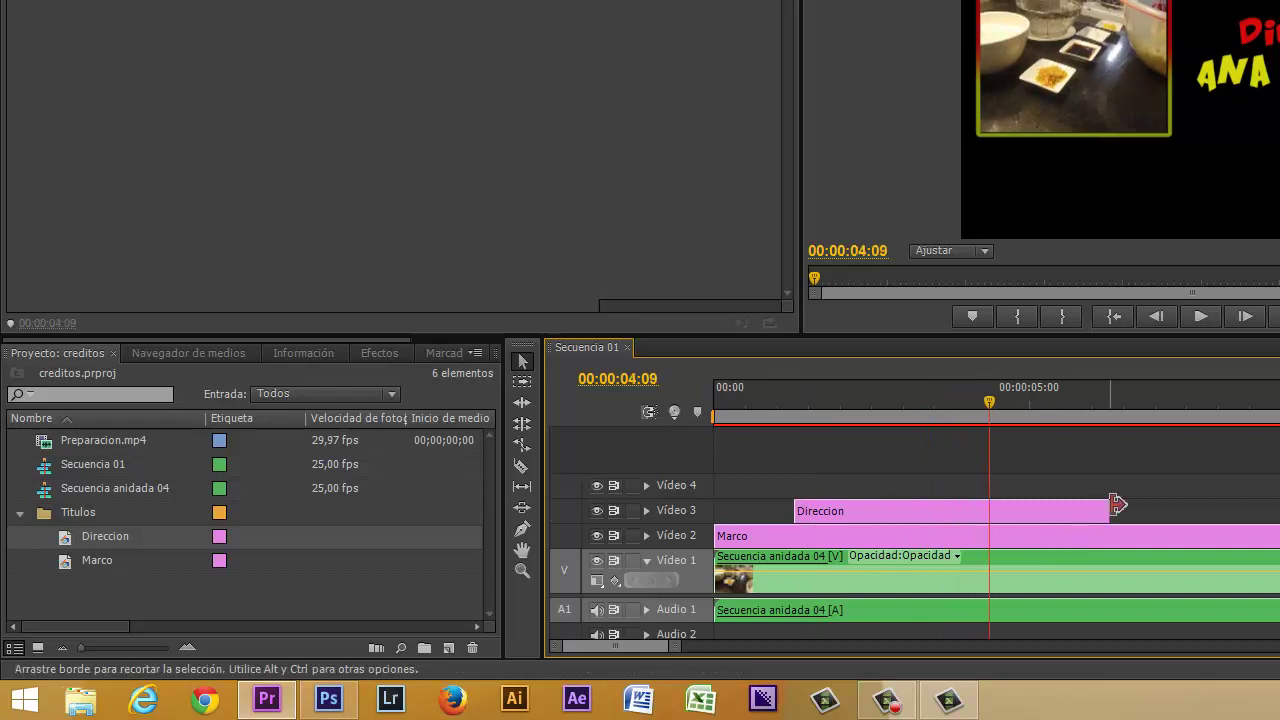
drag(1114, 507, 975, 511)
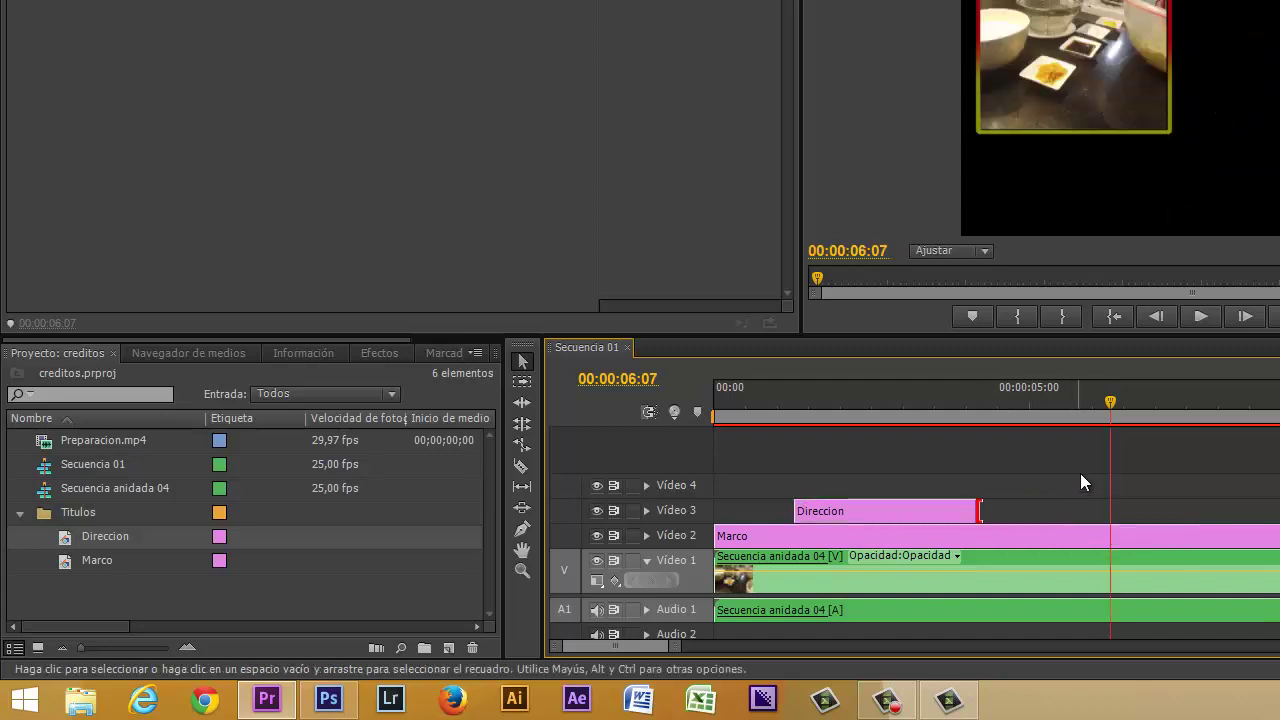
drag(1113, 403, 878, 440)
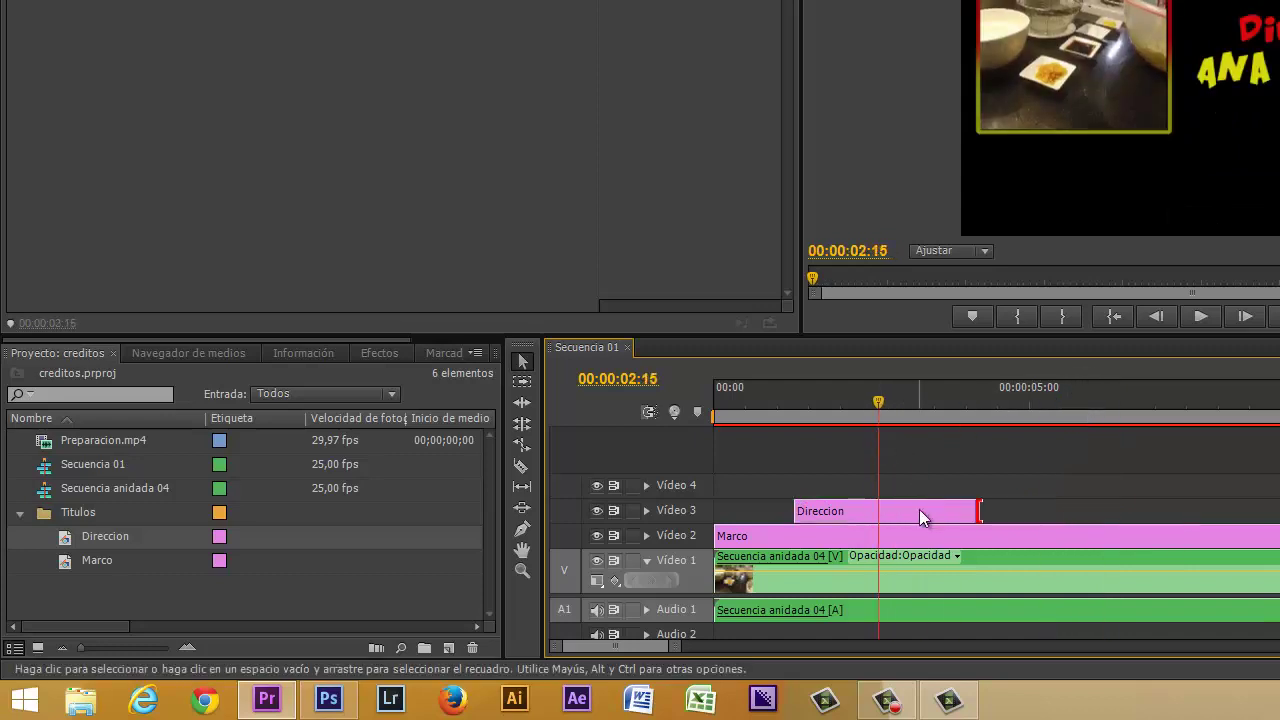
click(919, 509)
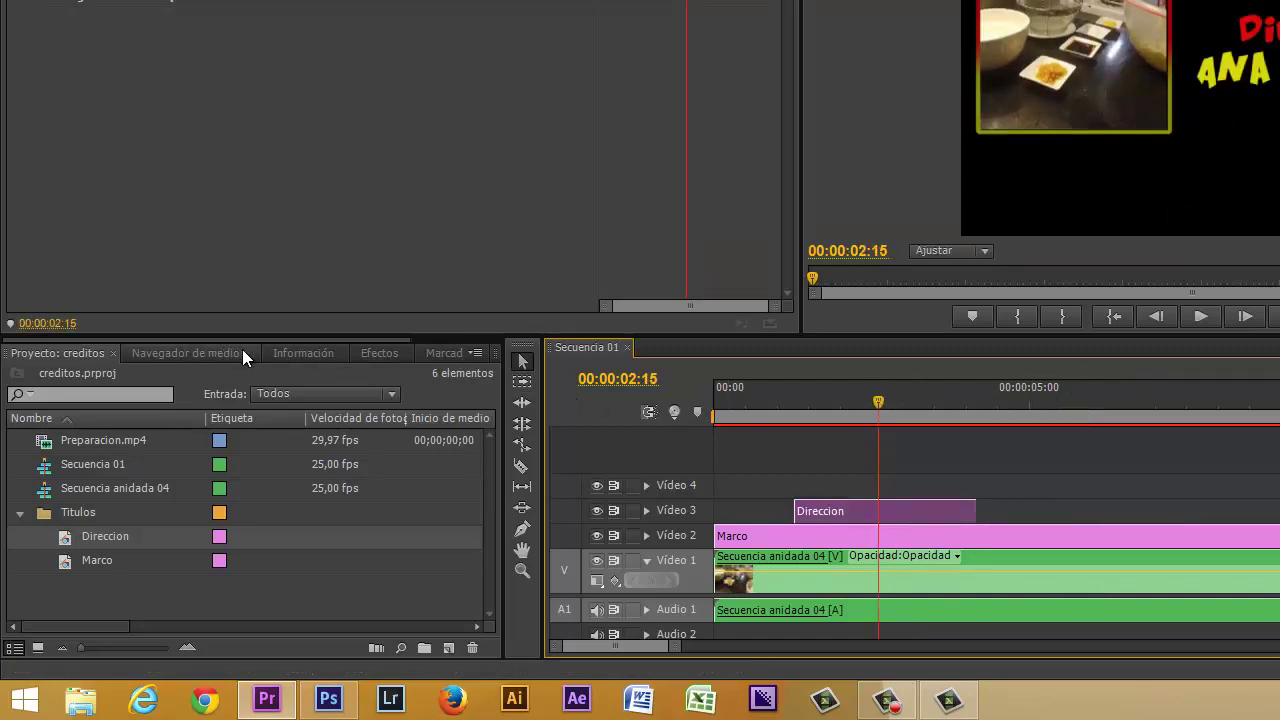
Step: Add Disolución cruzada to the start and end of the Direccion clip and scrub through the fades
click(376, 354)
click(15, 483)
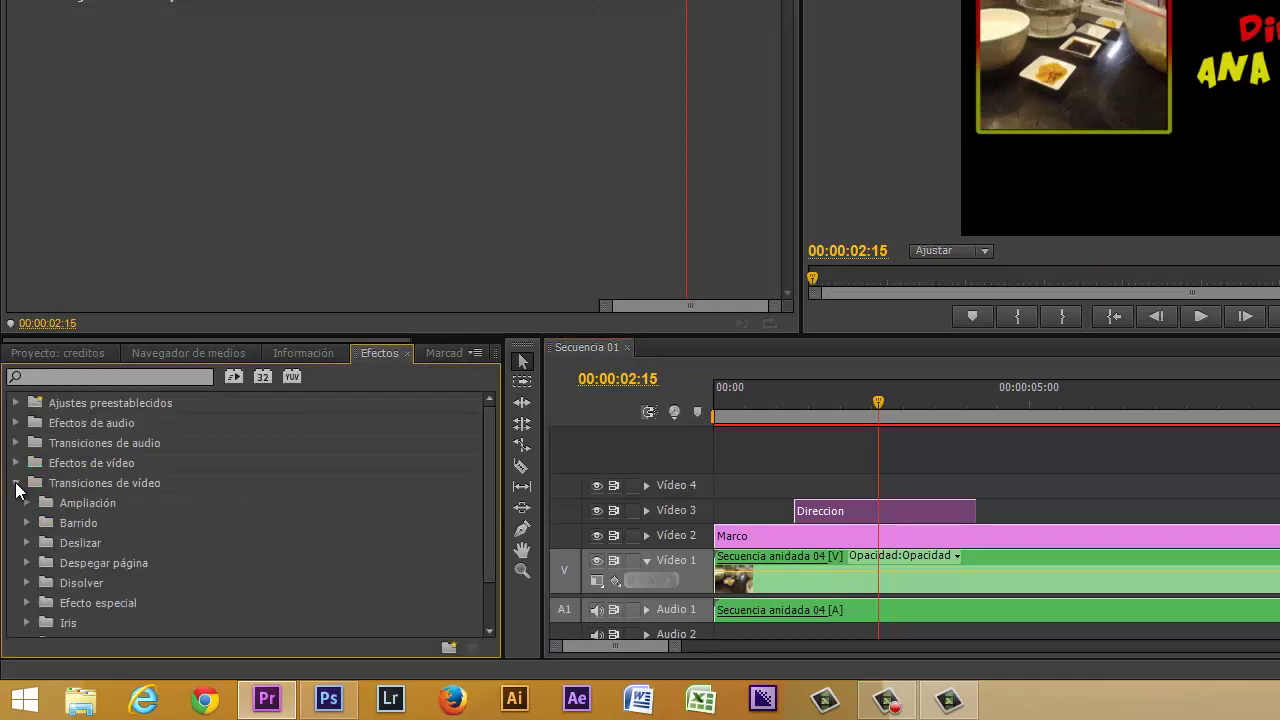
click(27, 583)
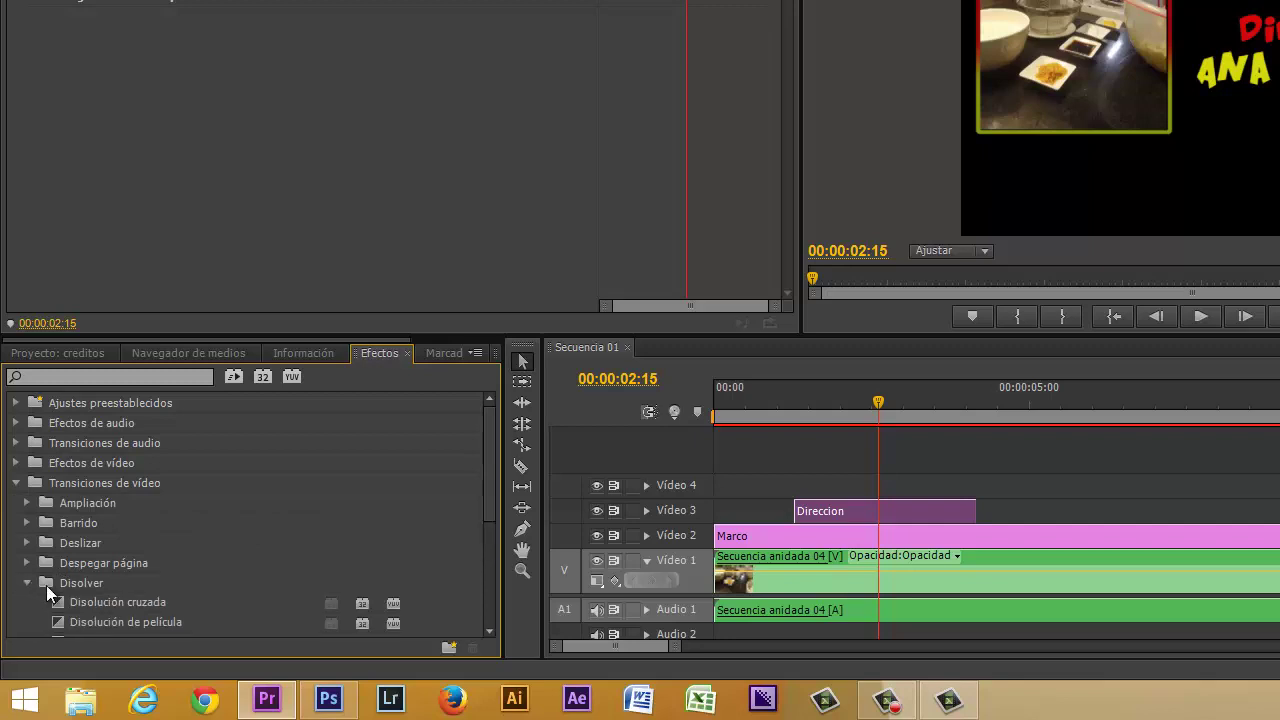
drag(56, 600, 805, 511)
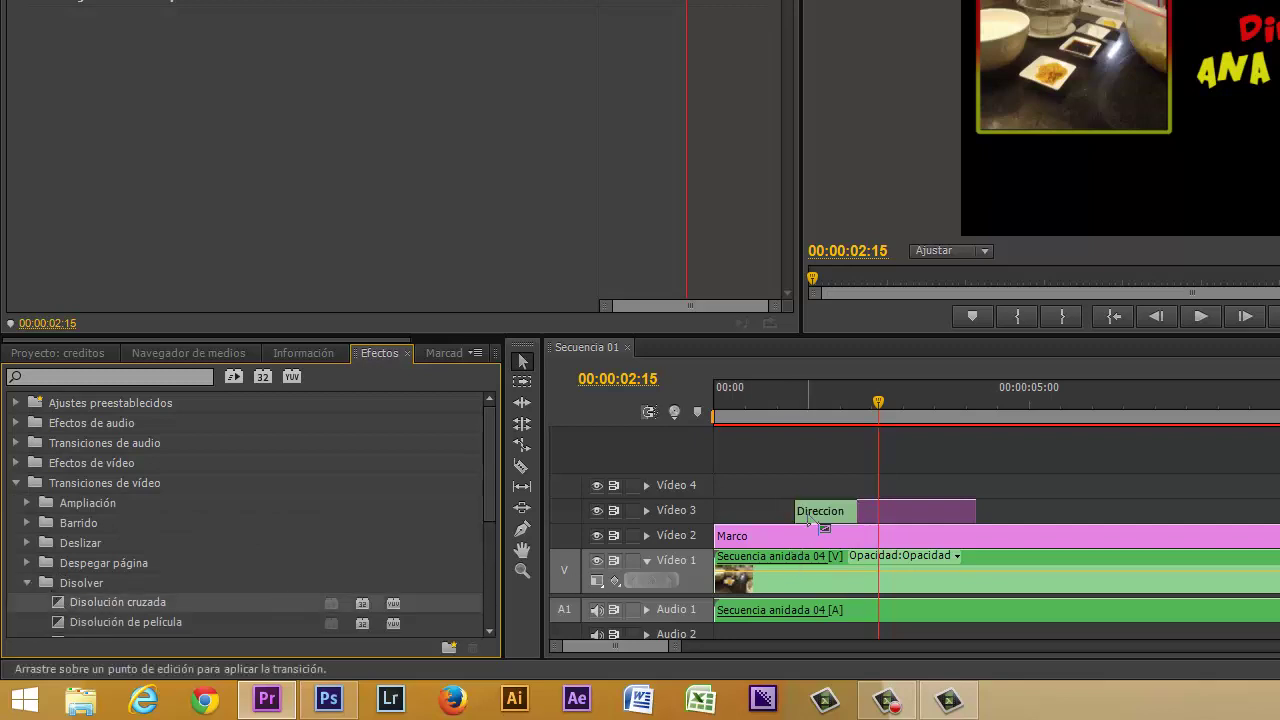
drag(61, 603, 969, 519)
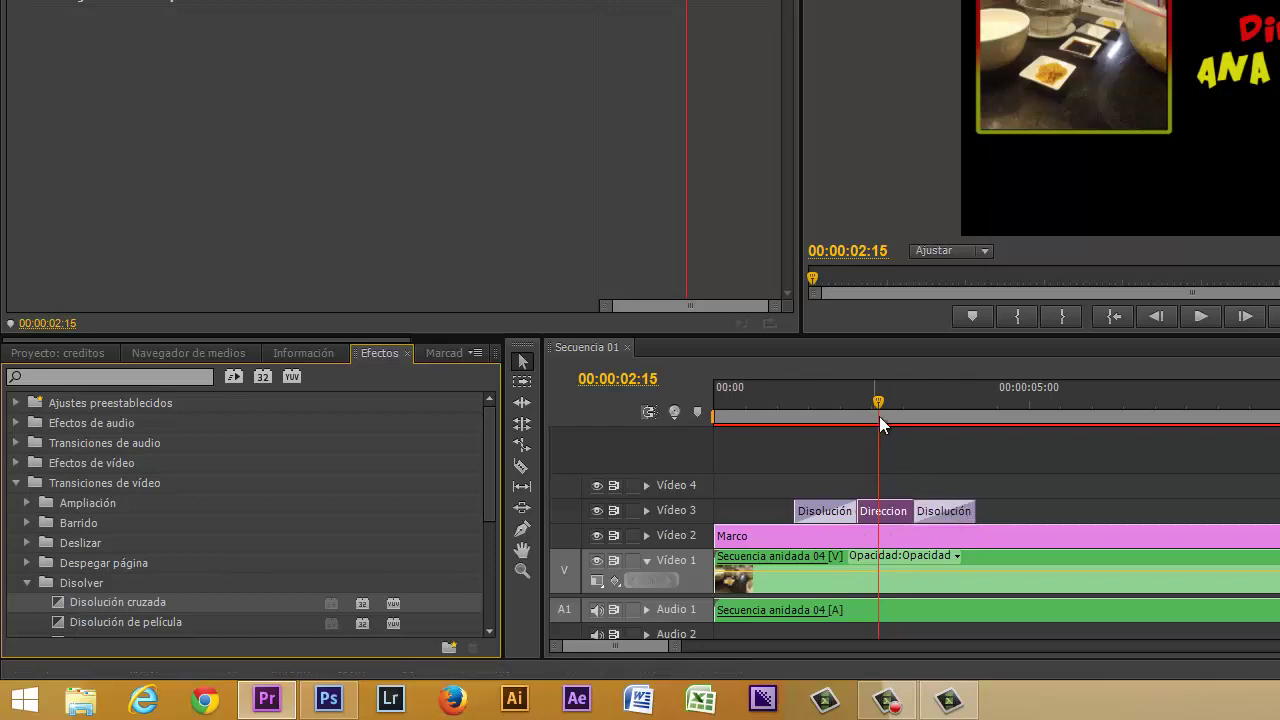
mouse_move(879, 410)
mouse_down()
mouse_move(805, 416)
mouse_move(870, 423)
mouse_up()
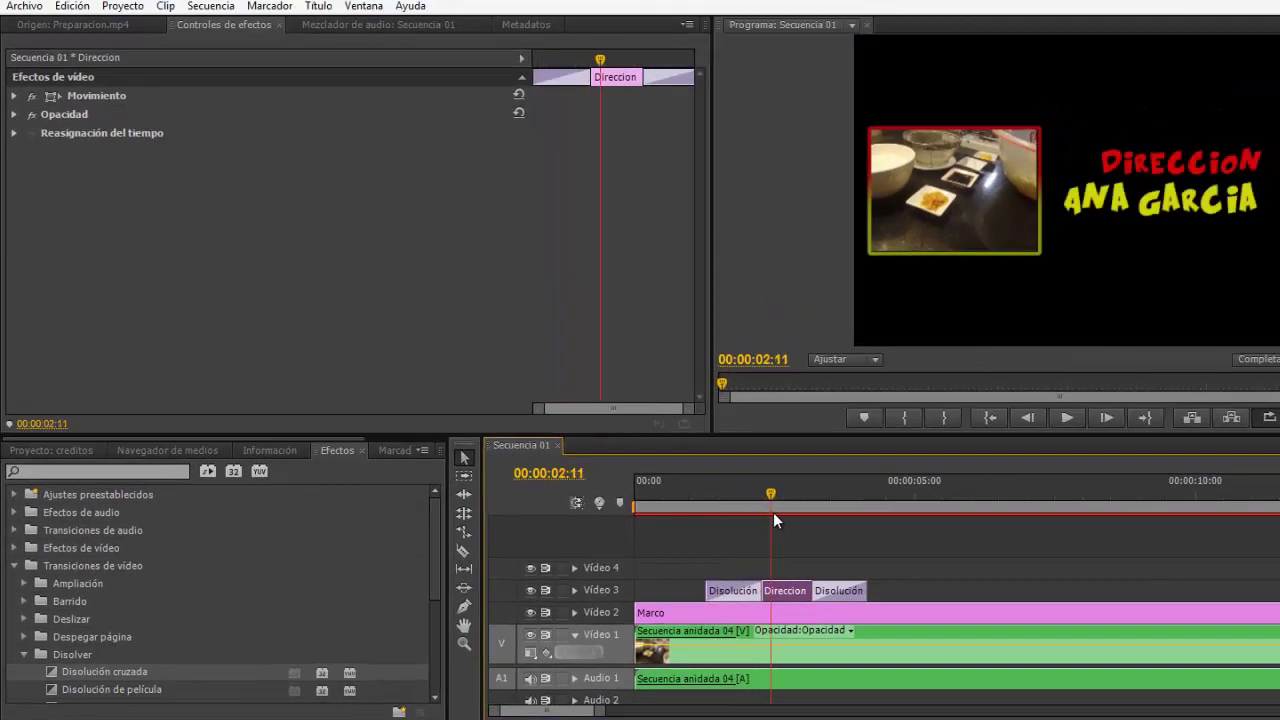
drag(773, 512, 789, 517)
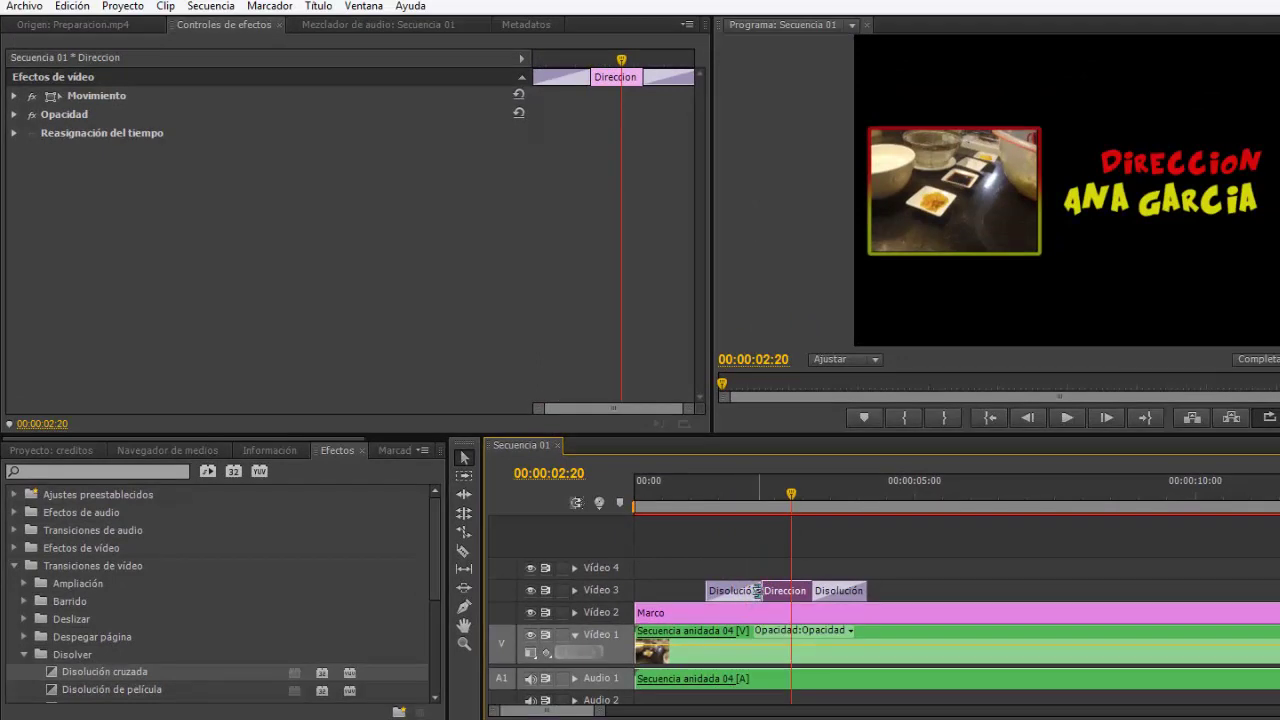
drag(790, 500, 821, 520)
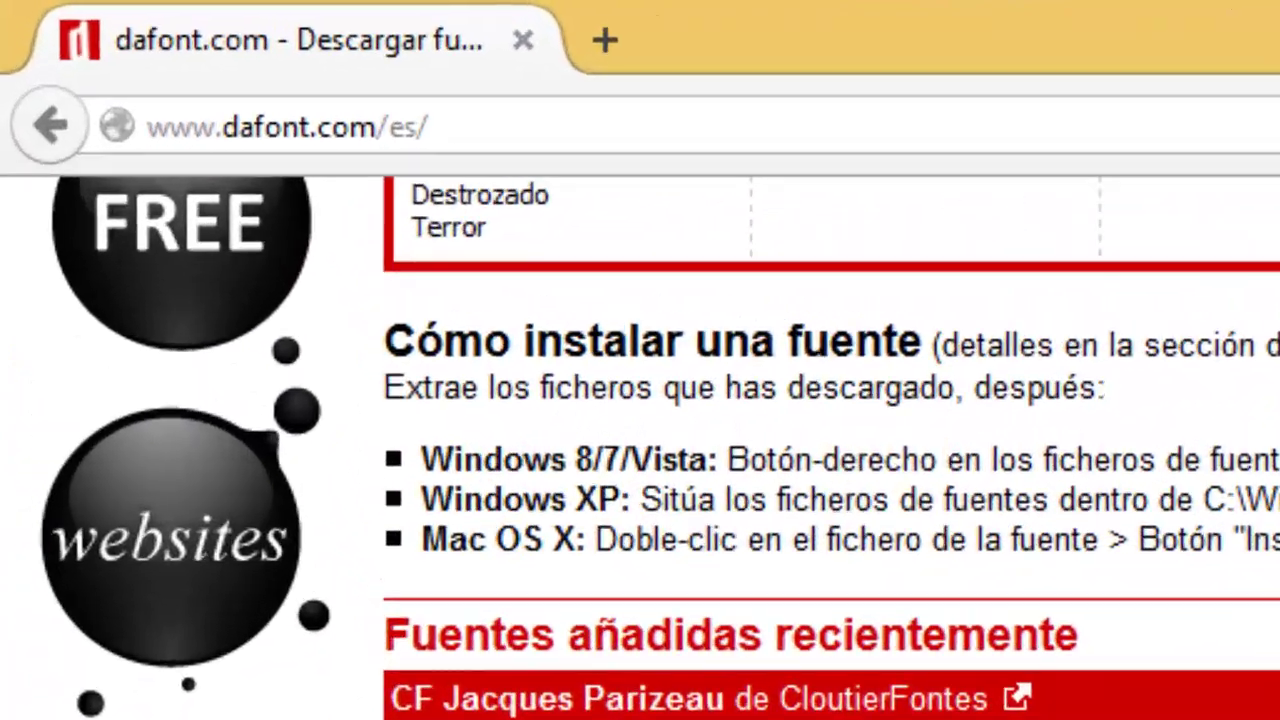
Step: Scroll the dafont home page and browse the Animación font category
scroll(400, 300, up, 8)
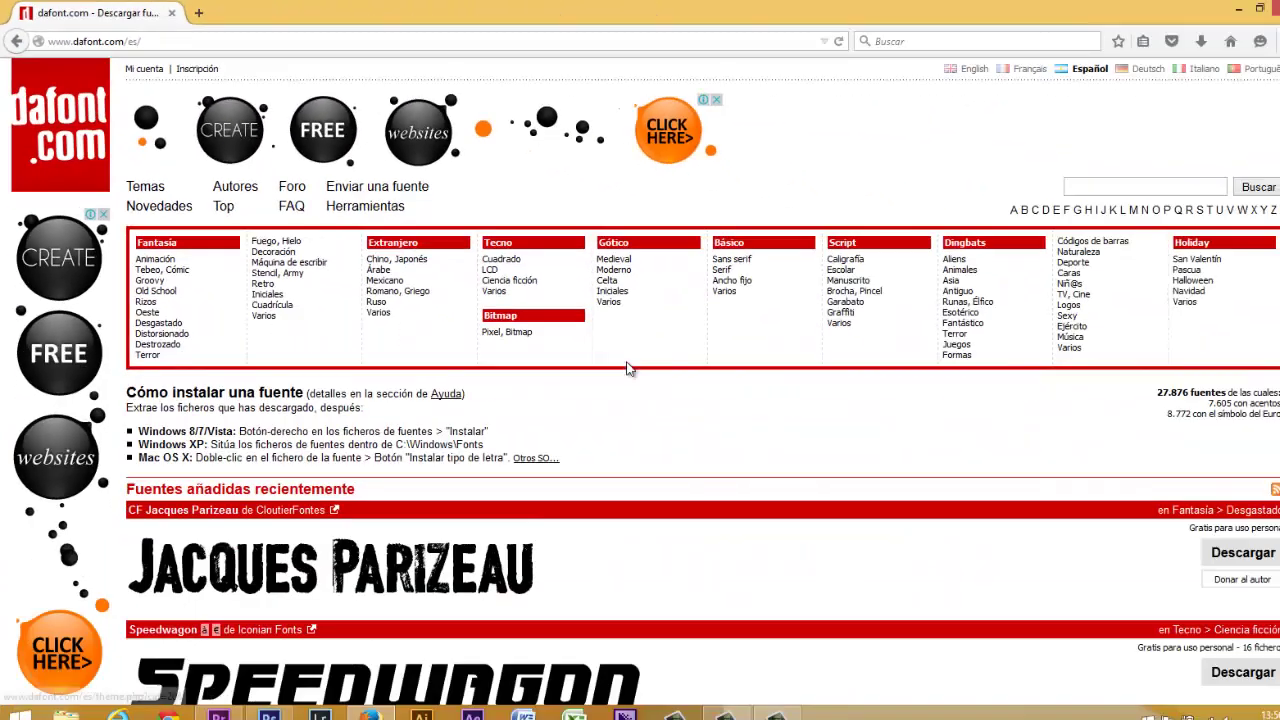
scroll(615, 355, down, 3)
scroll(613, 350, up, 1)
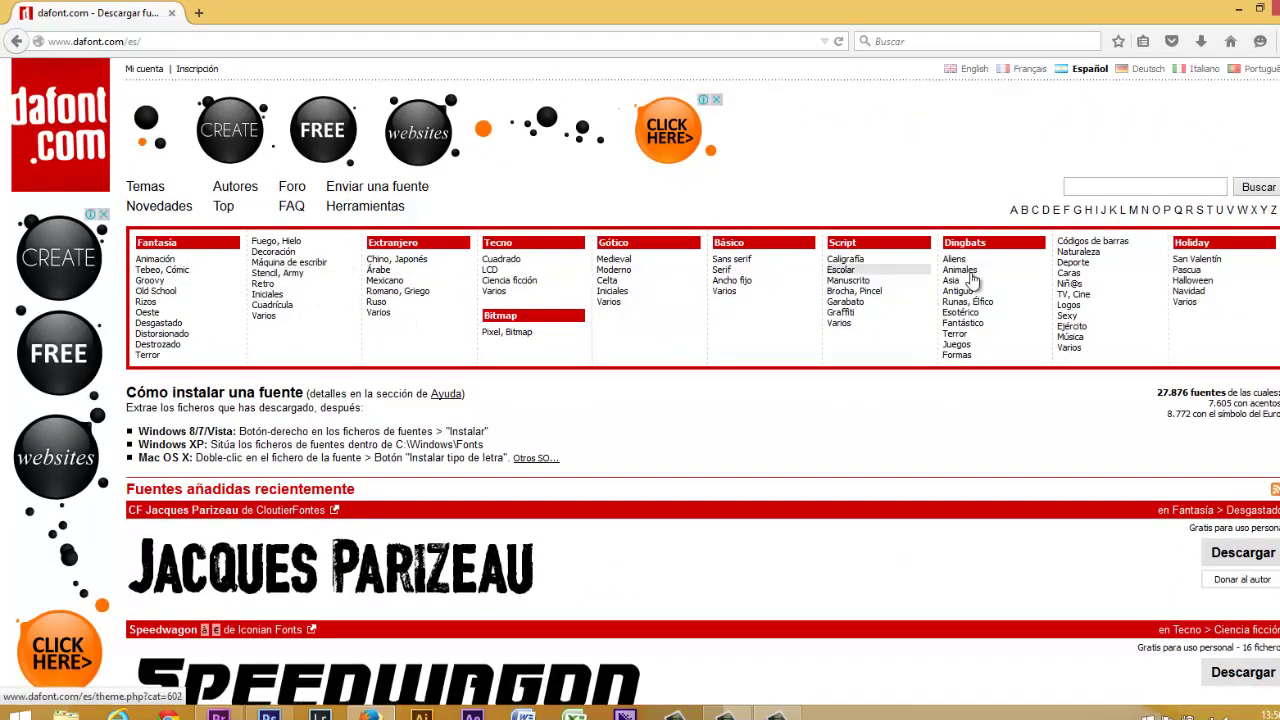
click(163, 261)
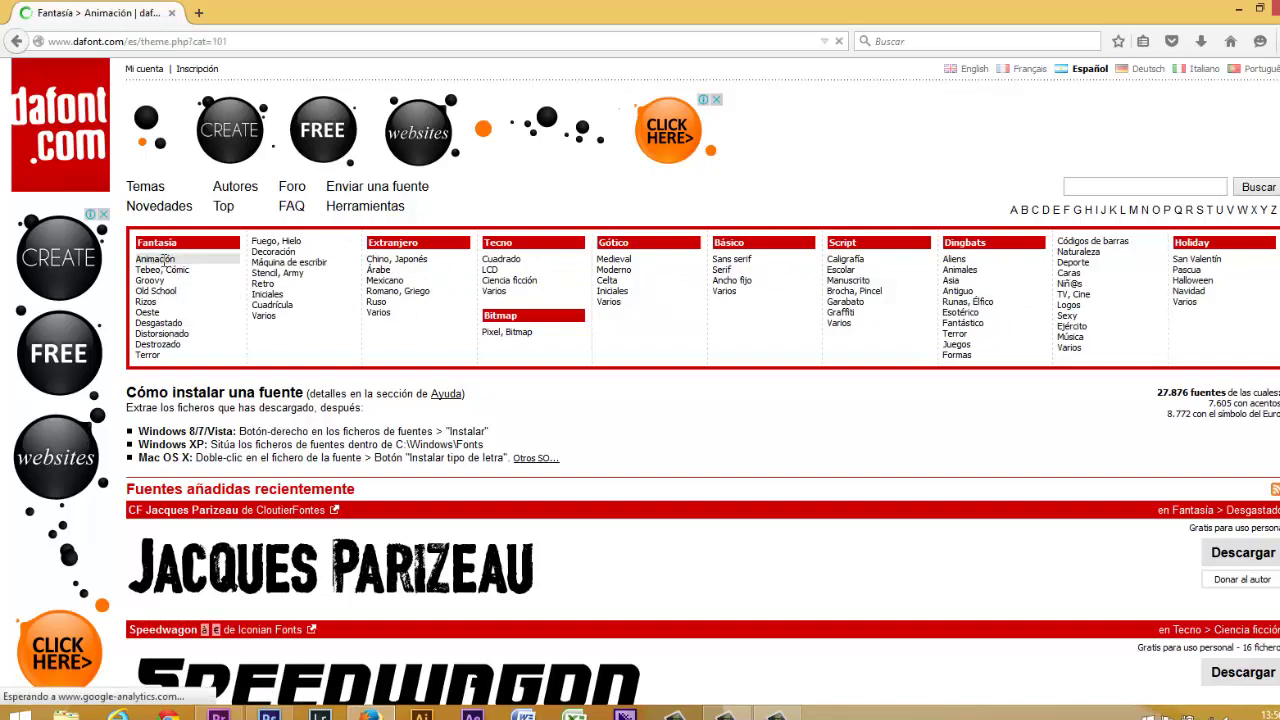
scroll(362, 373, down, 5)
scroll(362, 373, down, 5)
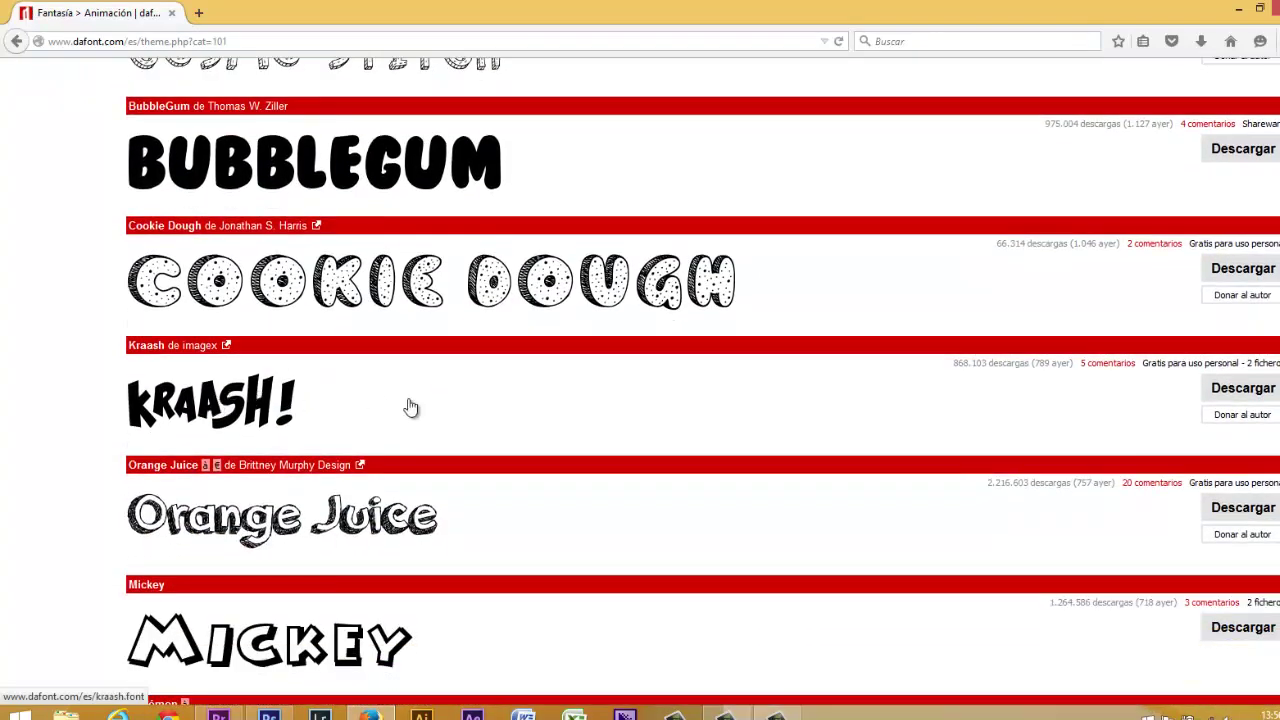
scroll(232, 404, up, 4)
scroll(238, 398, up, 3)
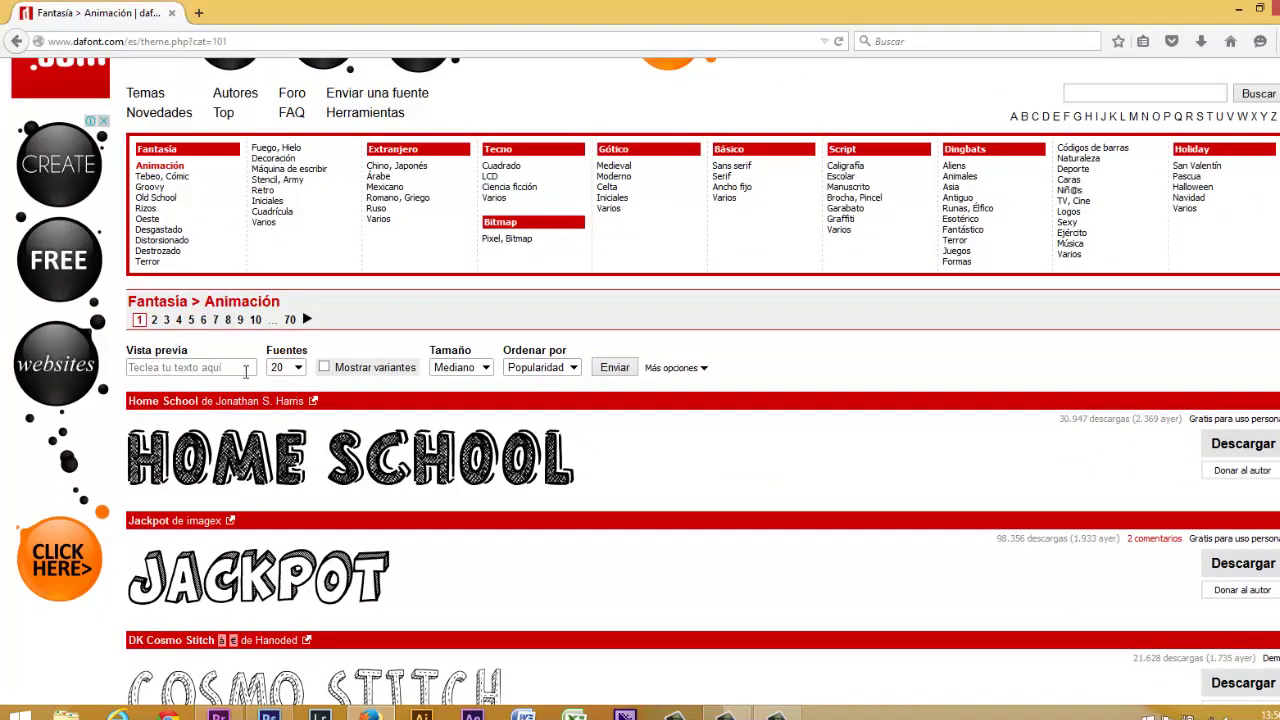
scroll(497, 323, up, 1)
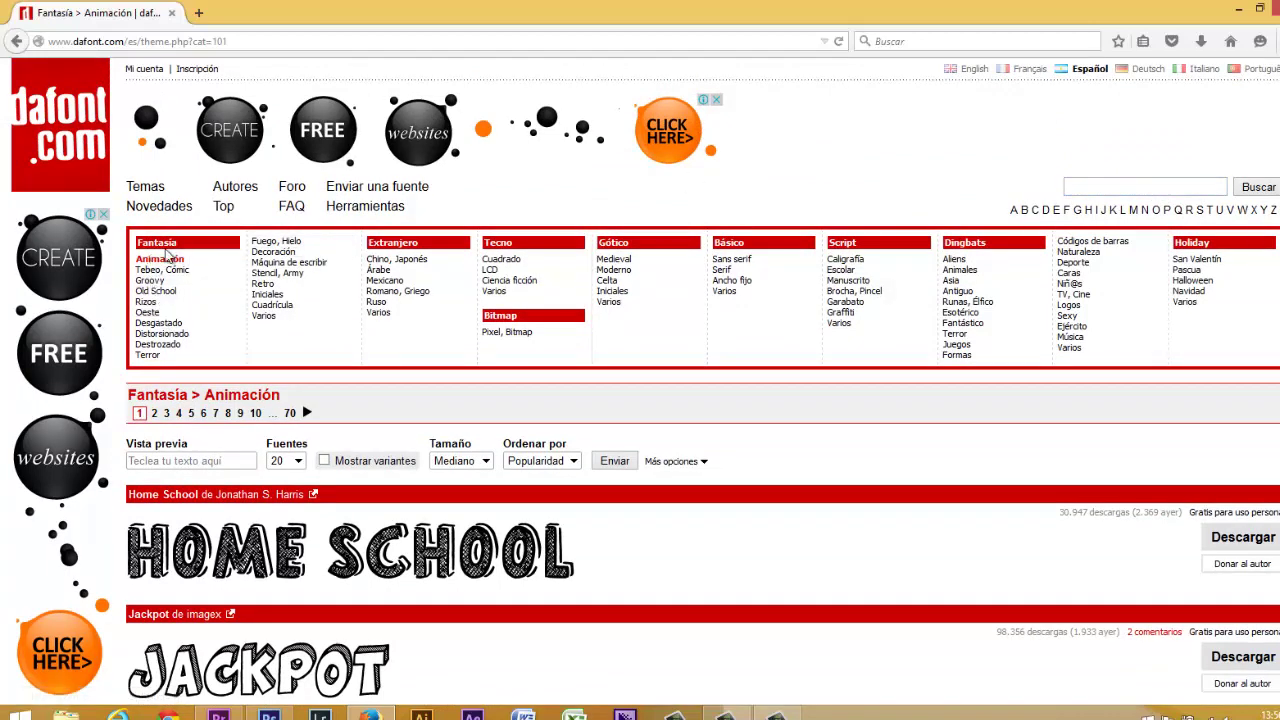
Step: Return to the dafont home page and browse the Fantasía > Tebeo, Cómic fonts
click(18, 42)
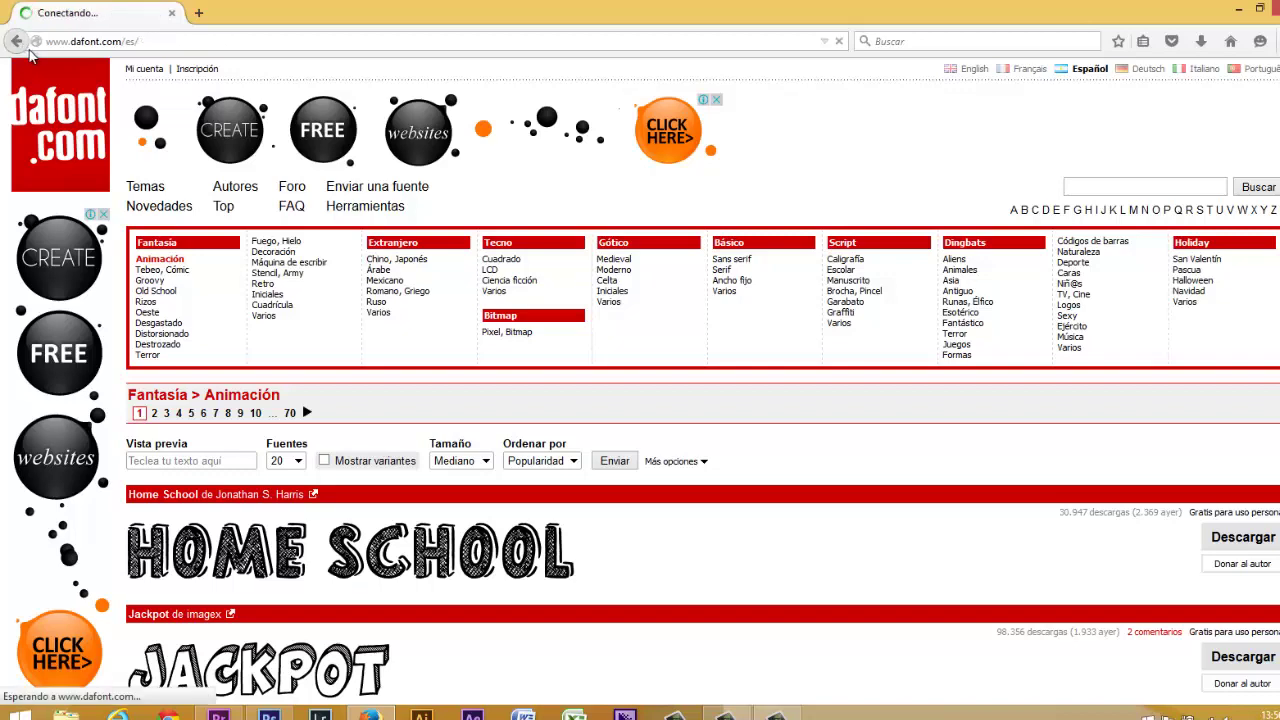
click(175, 270)
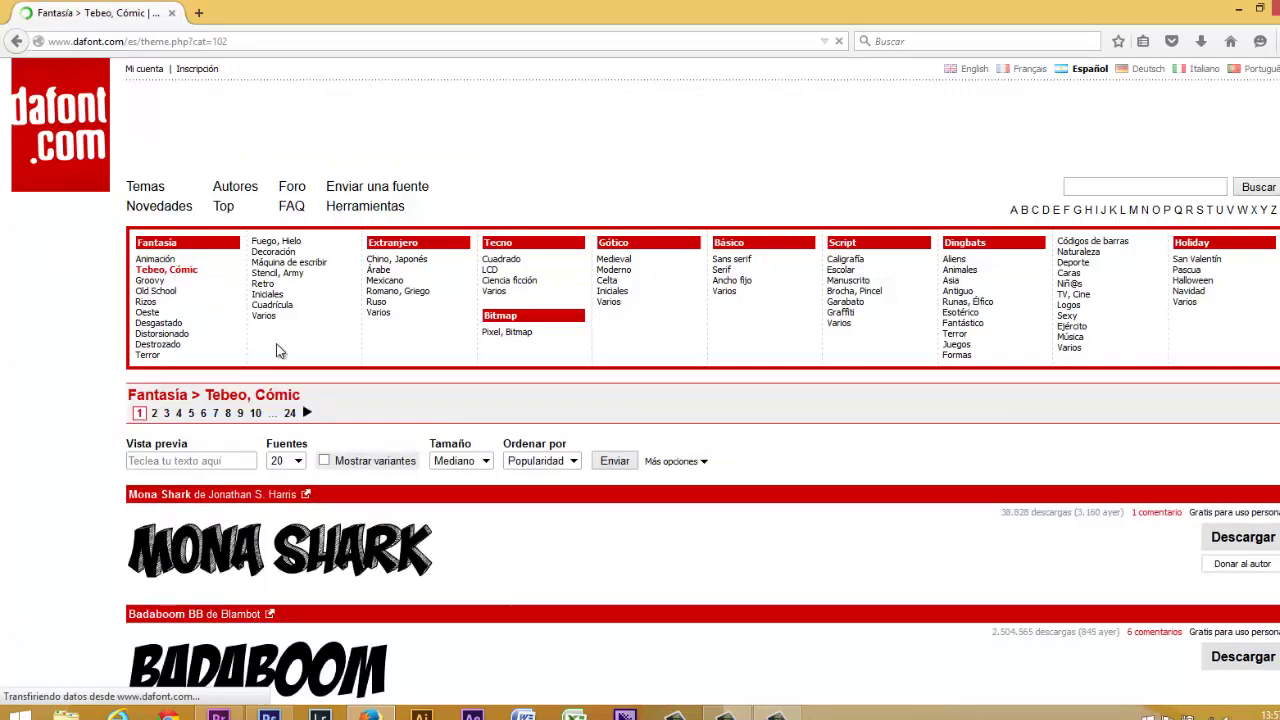
scroll(300, 355, down, 5)
scroll(316, 350, down, 5)
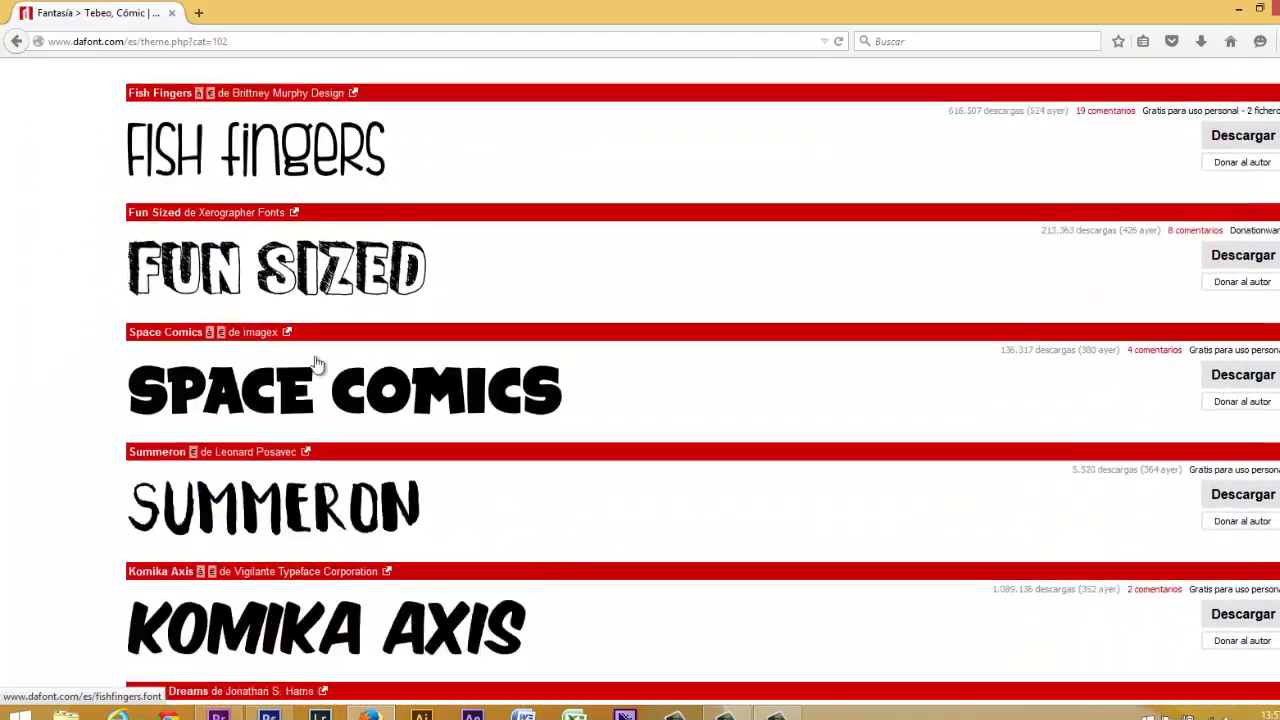
scroll(312, 400, down, 5)
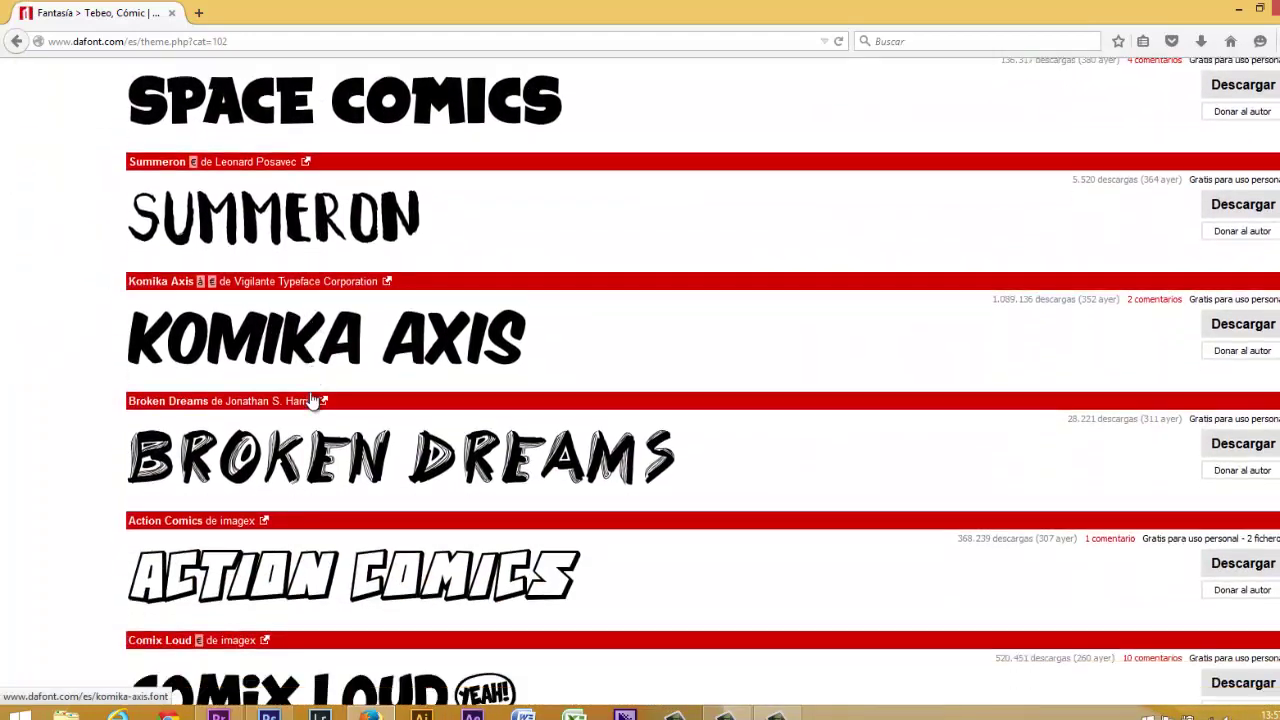
scroll(310, 397, up, 8)
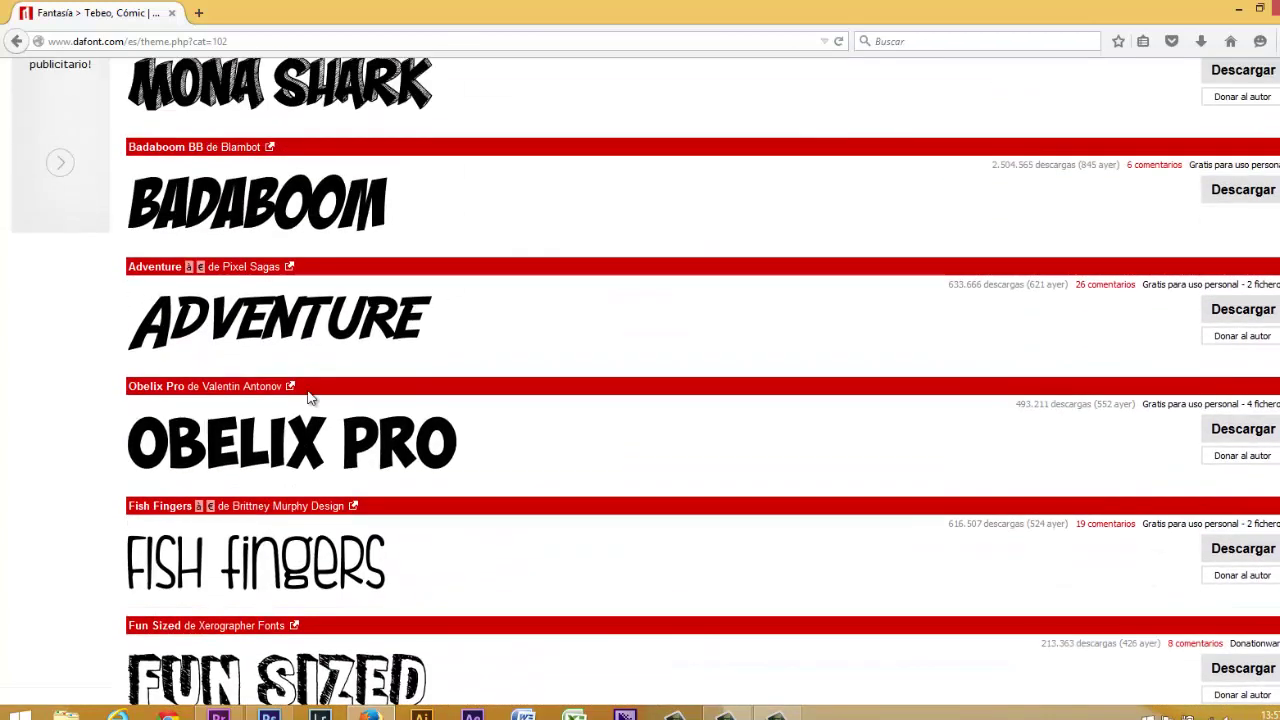
click(1240, 10)
Step: Preview the Mona Shark font file from the desktop in Font Viewer, then return to Premiere Pro
click(1240, 10)
click(1240, 10)
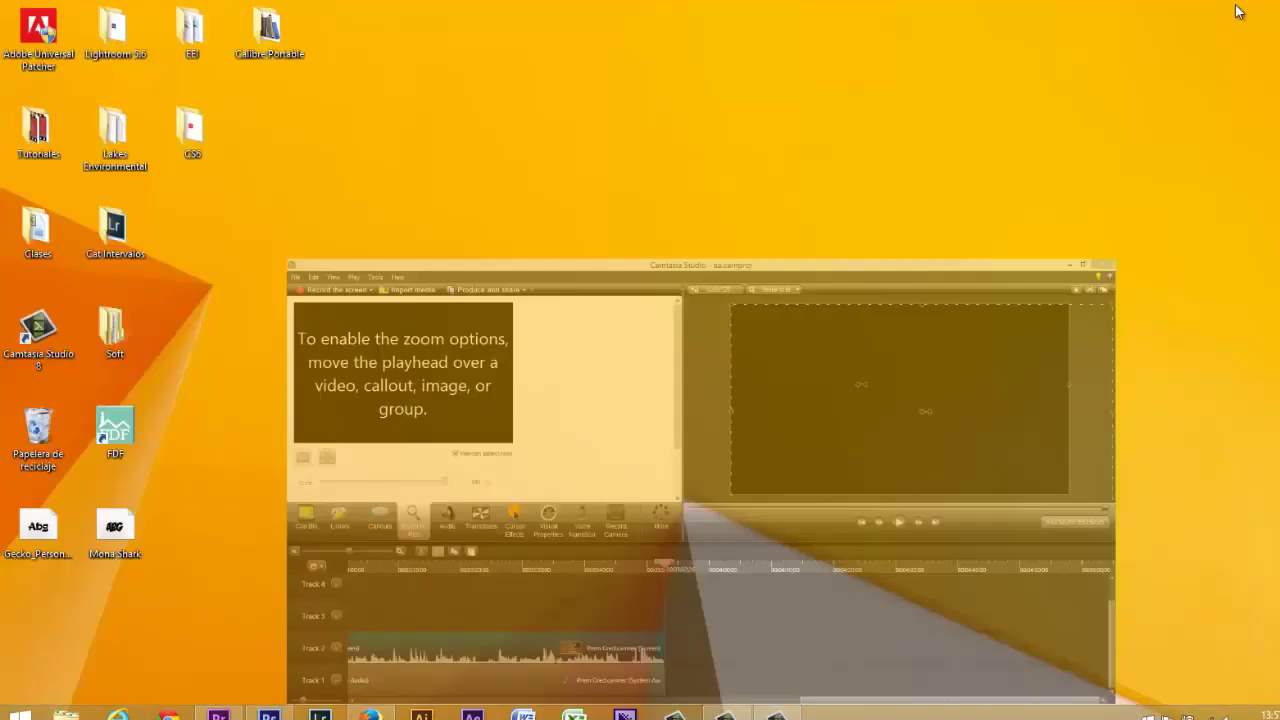
double_click(115, 528)
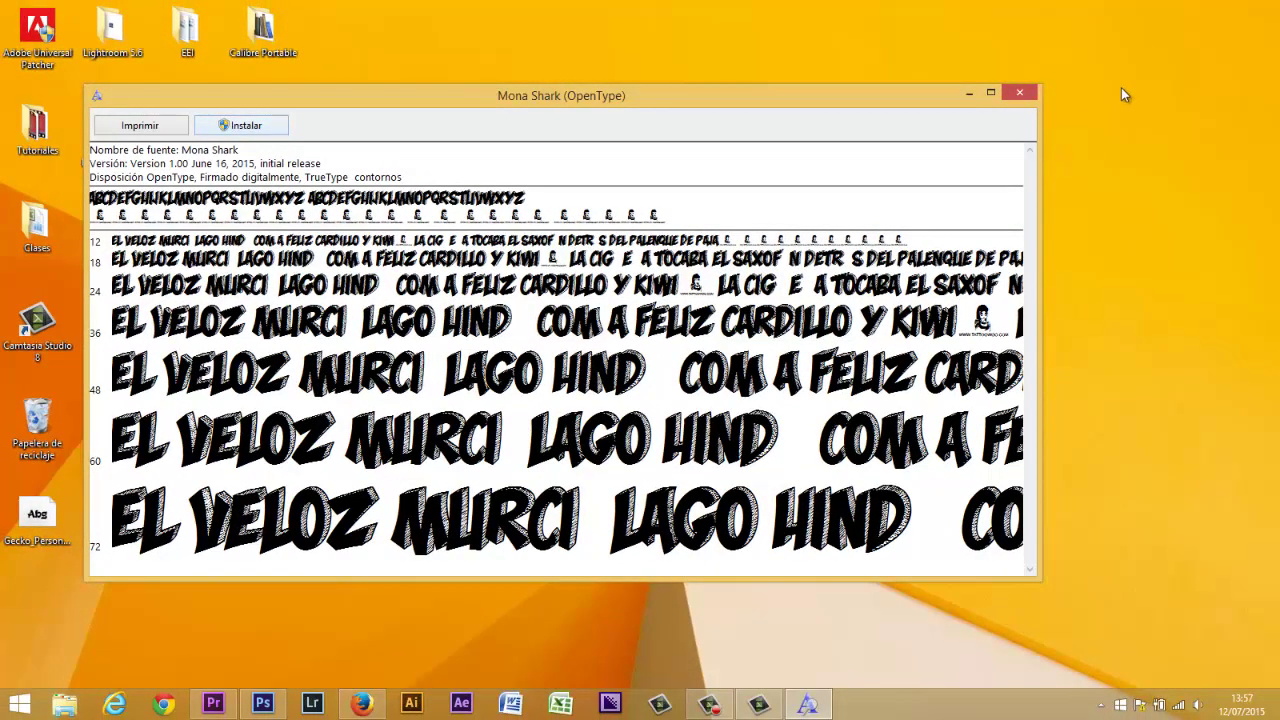
click(1020, 92)
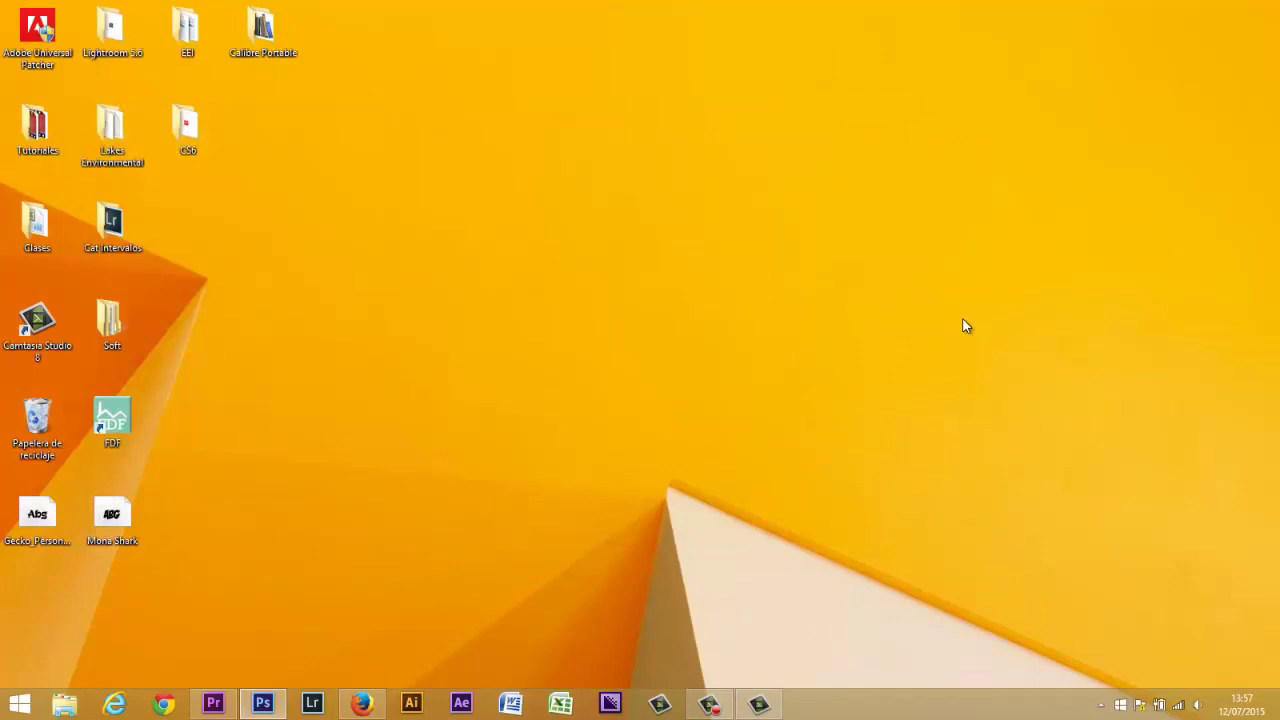
click(369, 690)
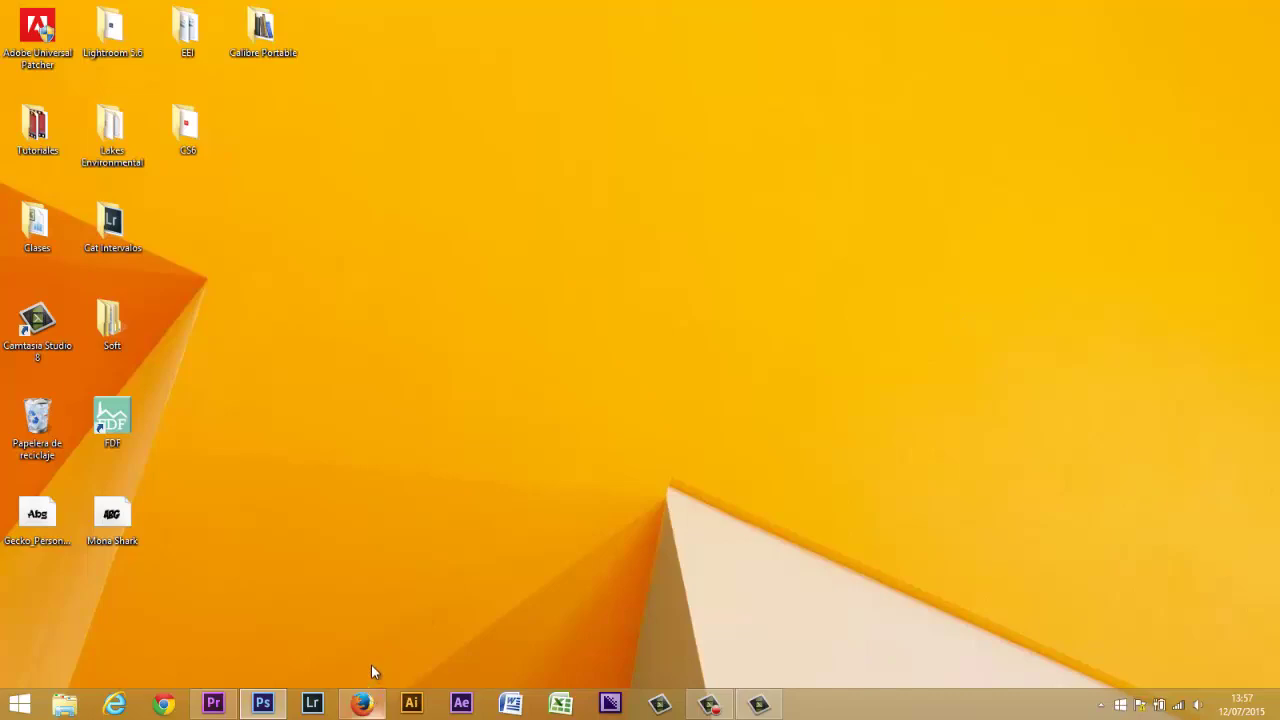
click(213, 703)
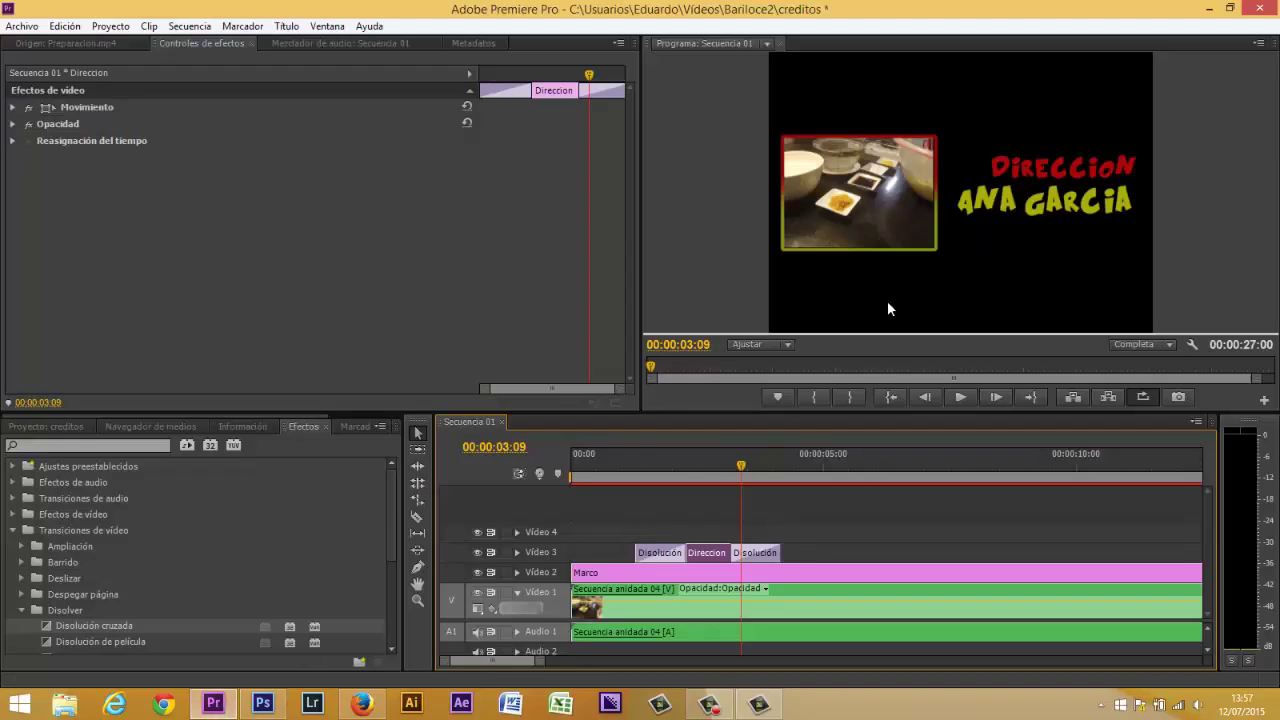
Step: Create a new title based on Direccion and retype its heading as EDICION
double_click(712, 552)
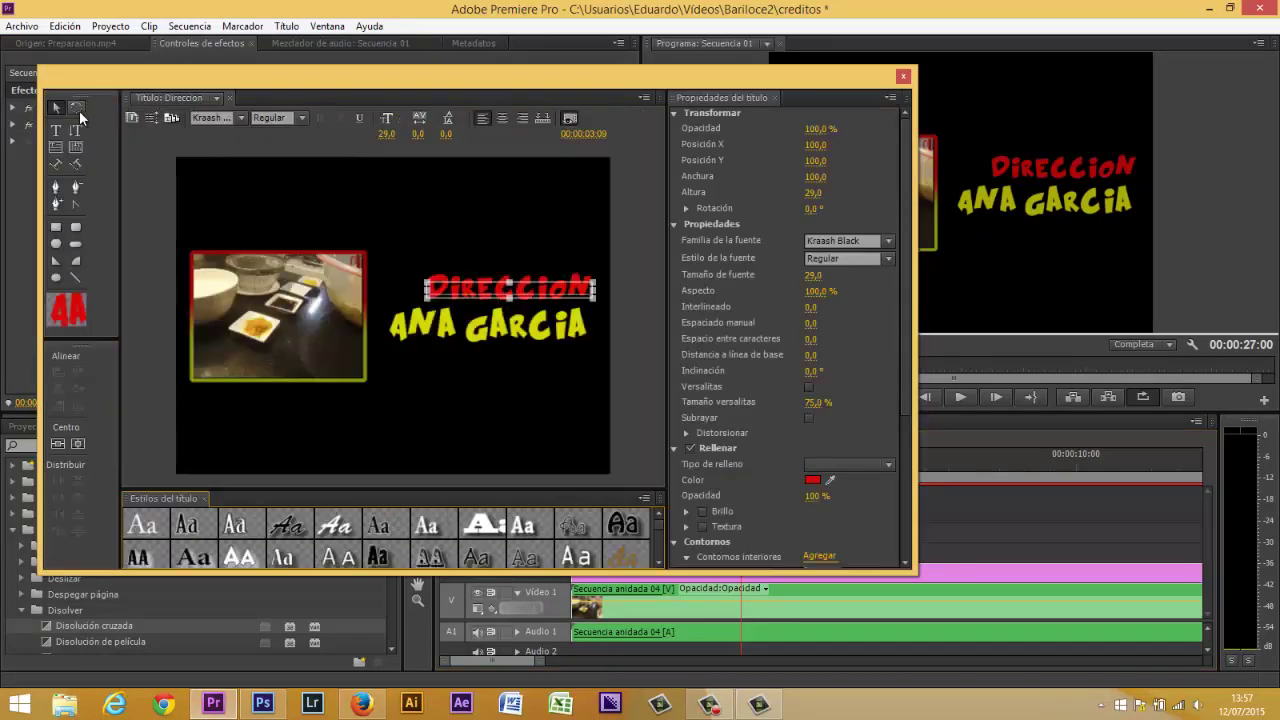
click(130, 118)
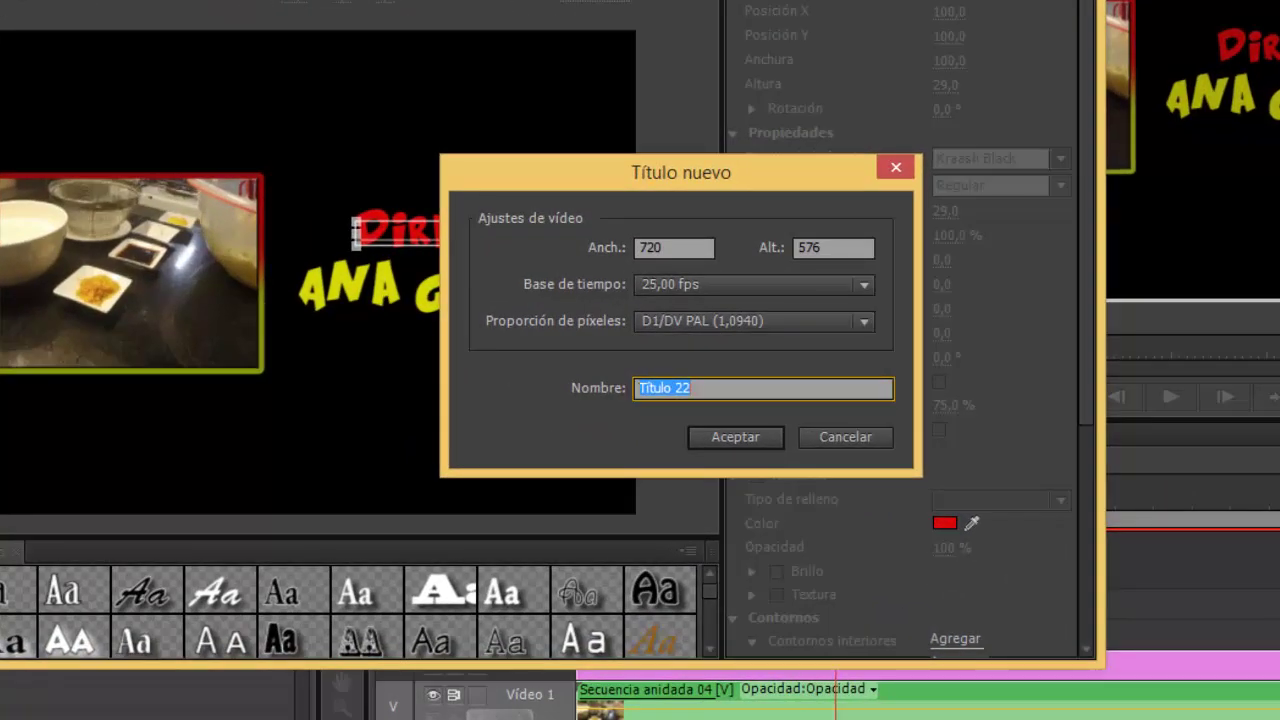
key(Return)
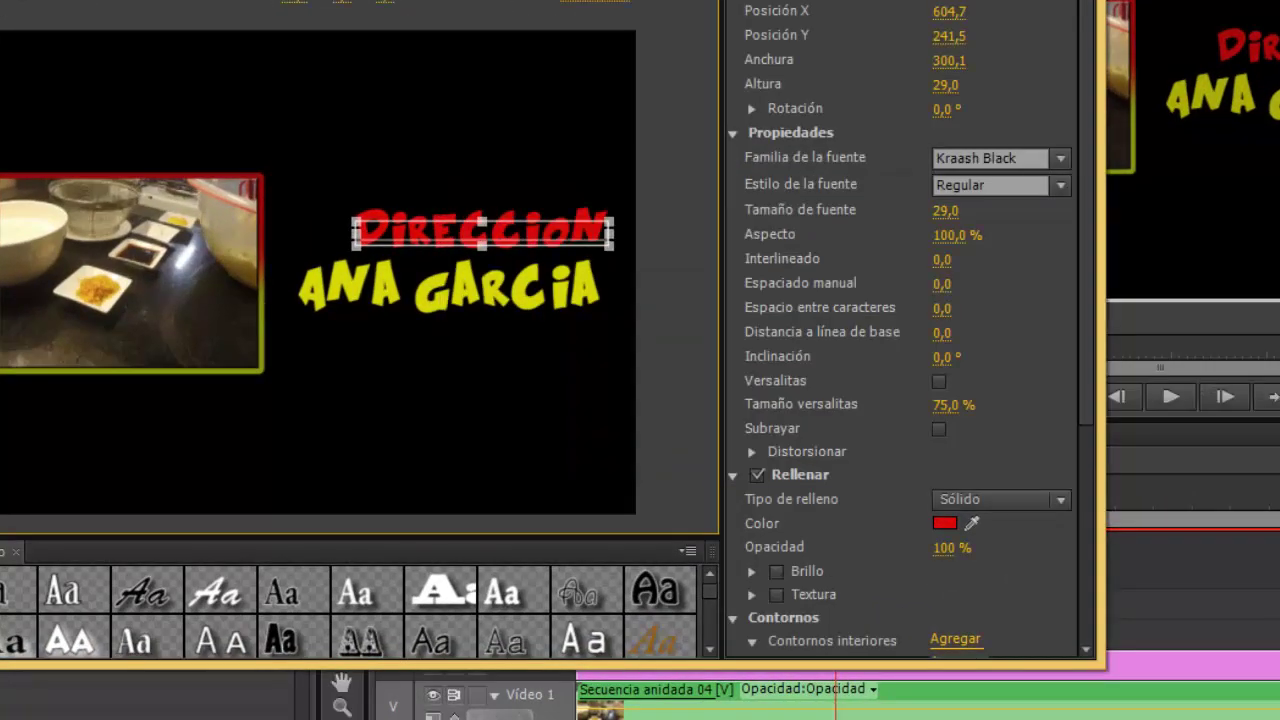
double_click(392, 234)
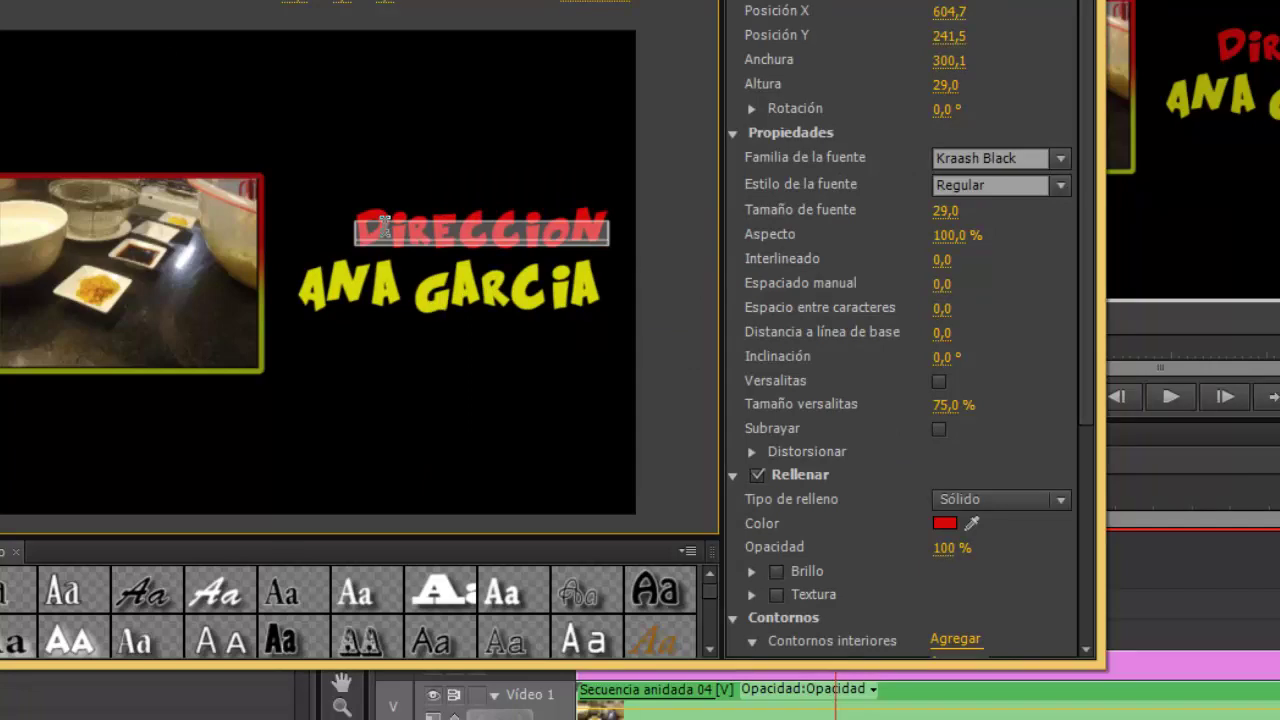
text(EDICI)
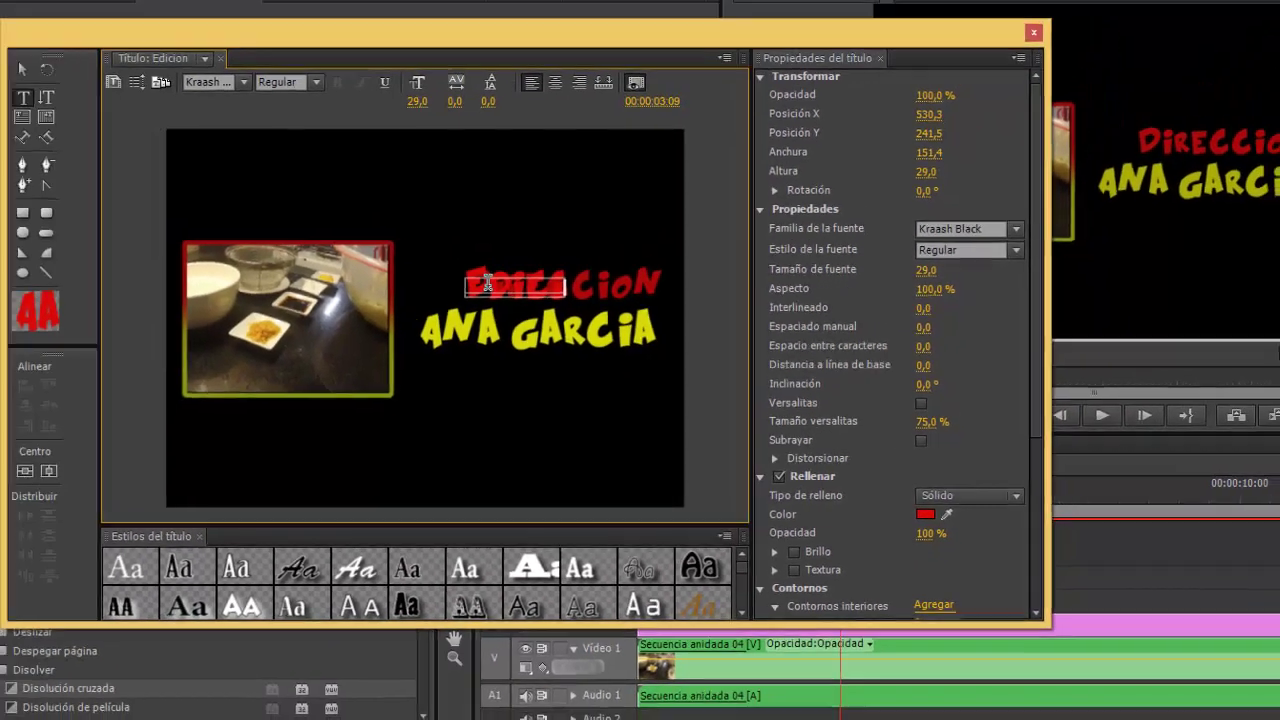
text(ON)
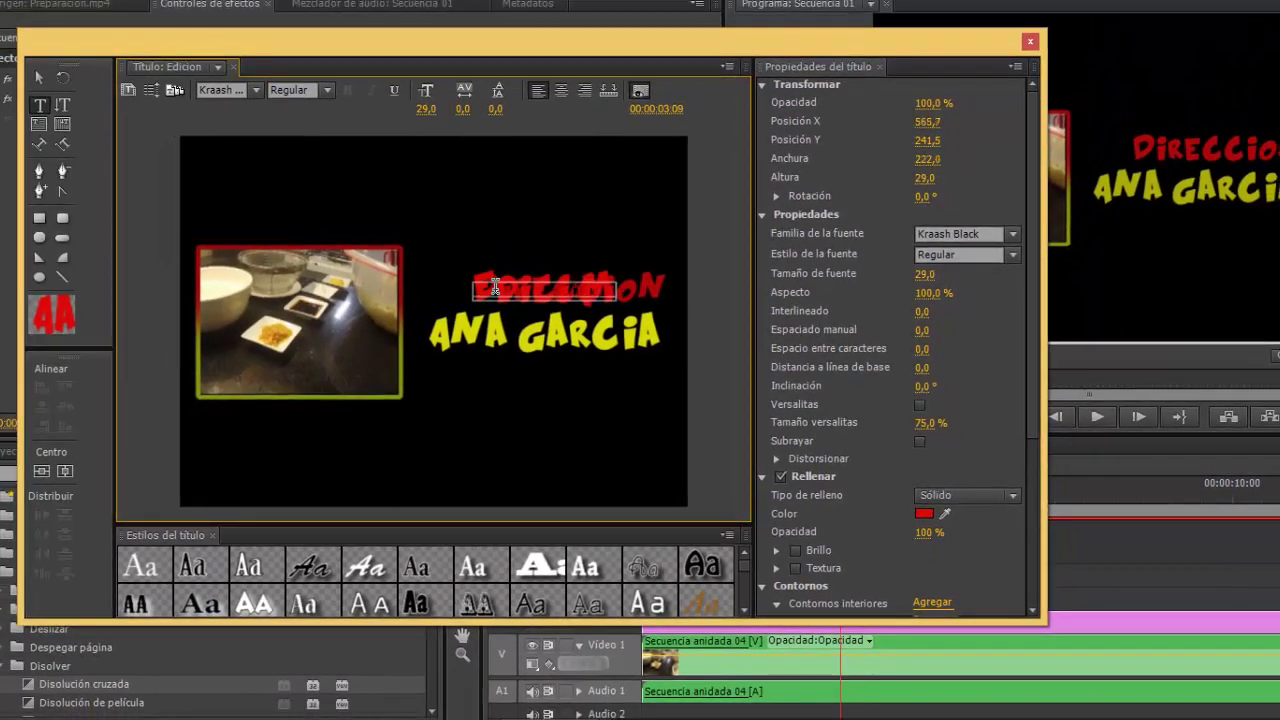
key(BackSpace)
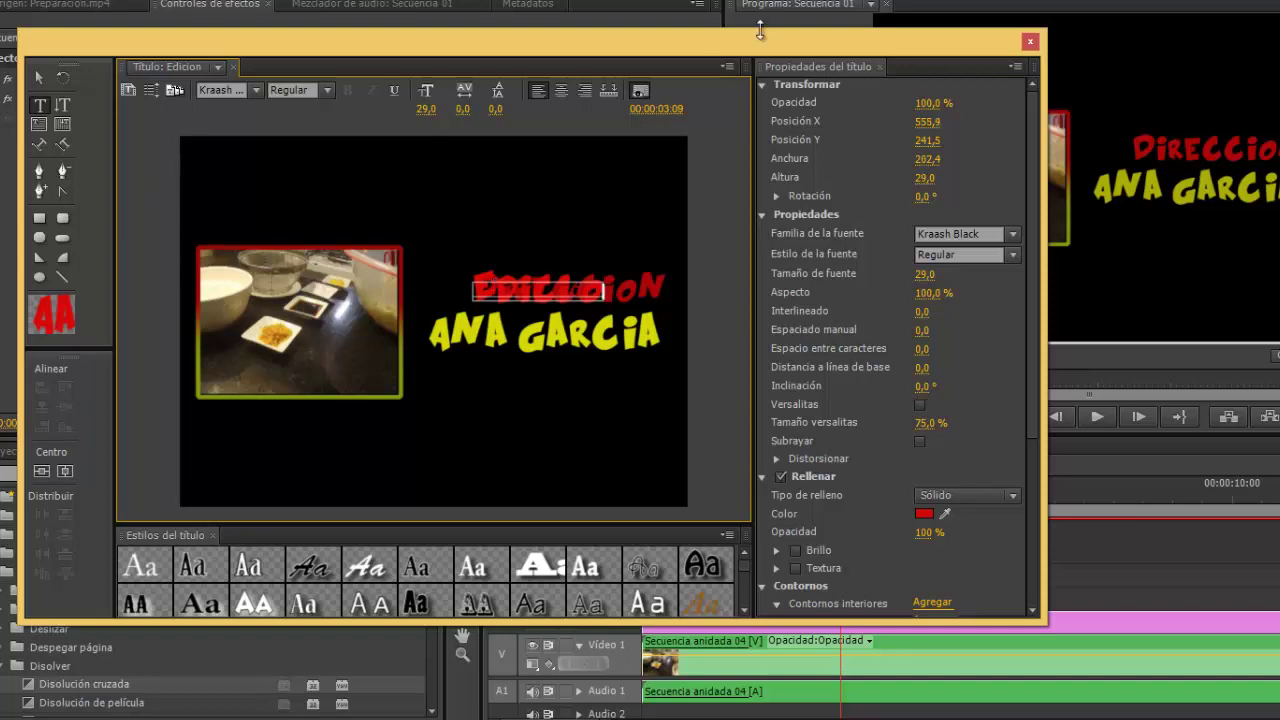
drag(762, 41, 411, 44)
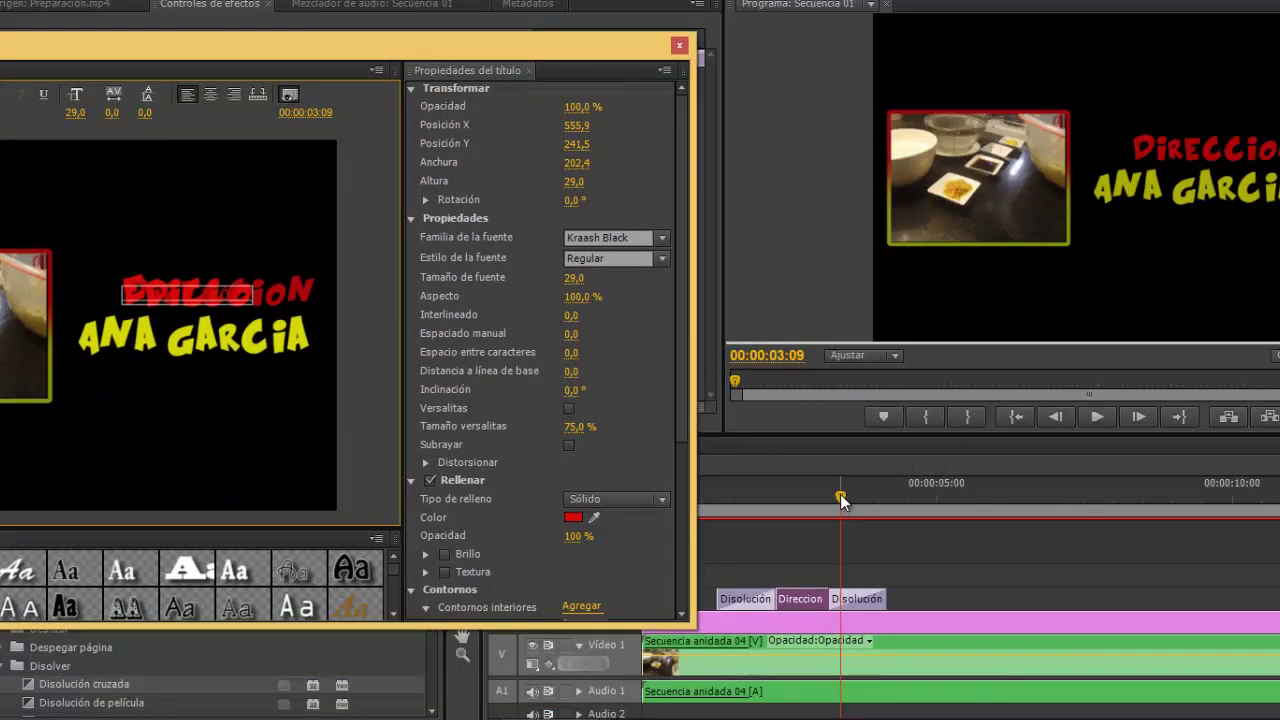
drag(840, 494, 907, 505)
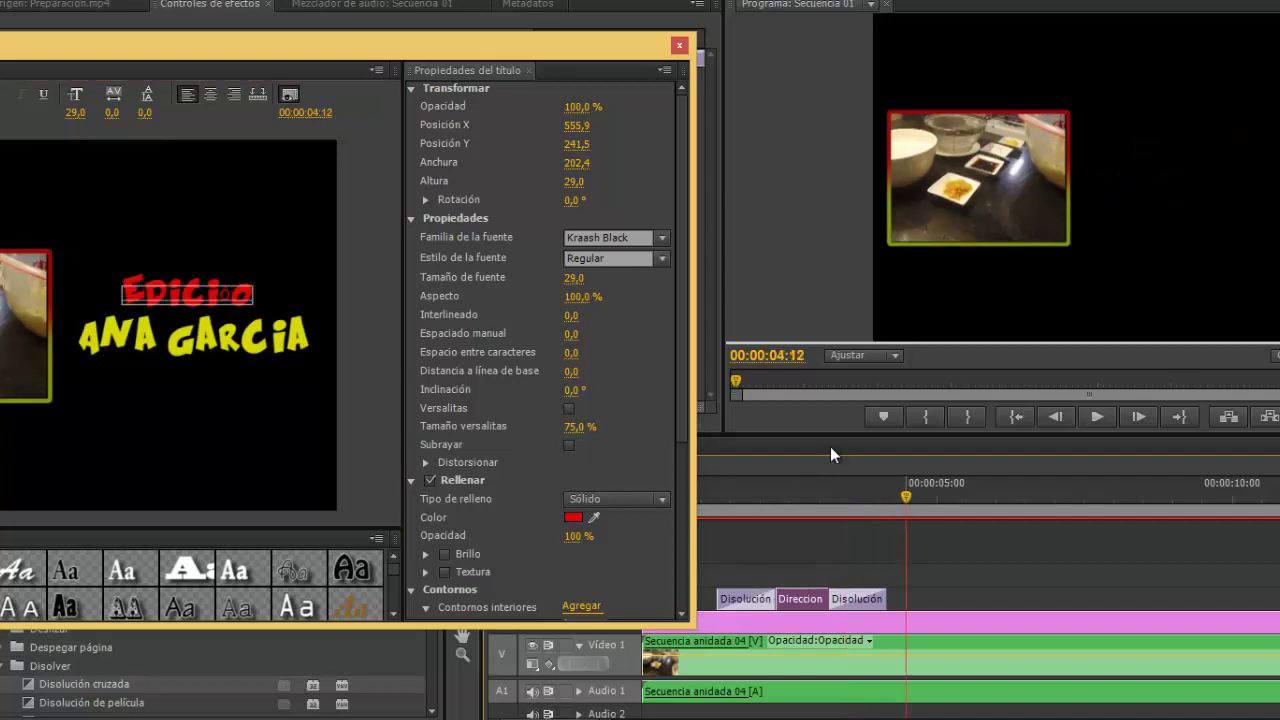
drag(371, 51, 566, 50)
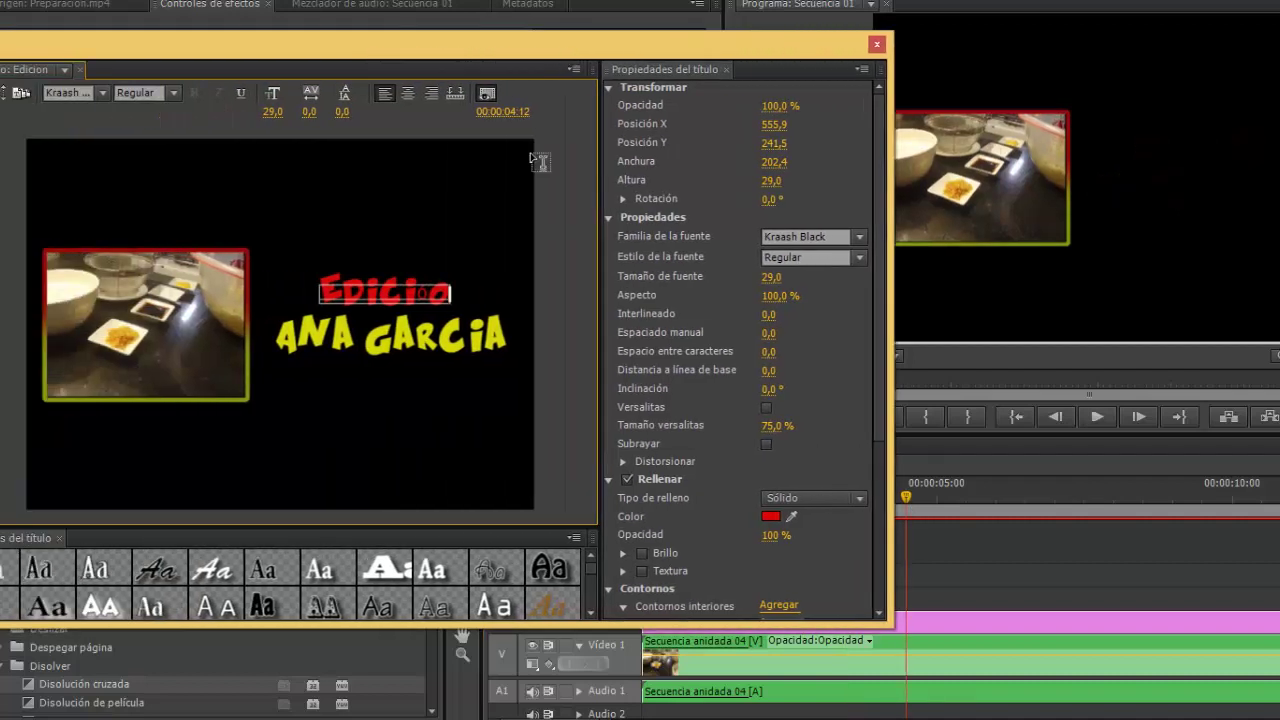
double_click(417, 288)
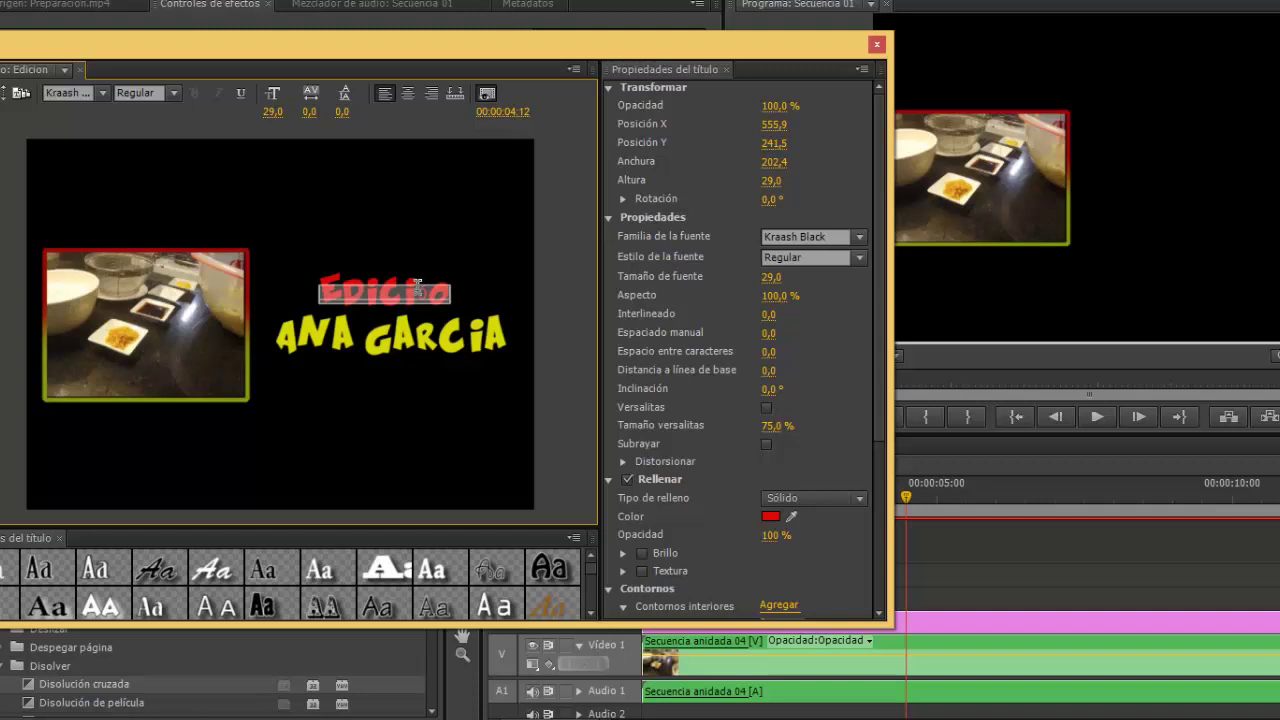
text(Edicion)
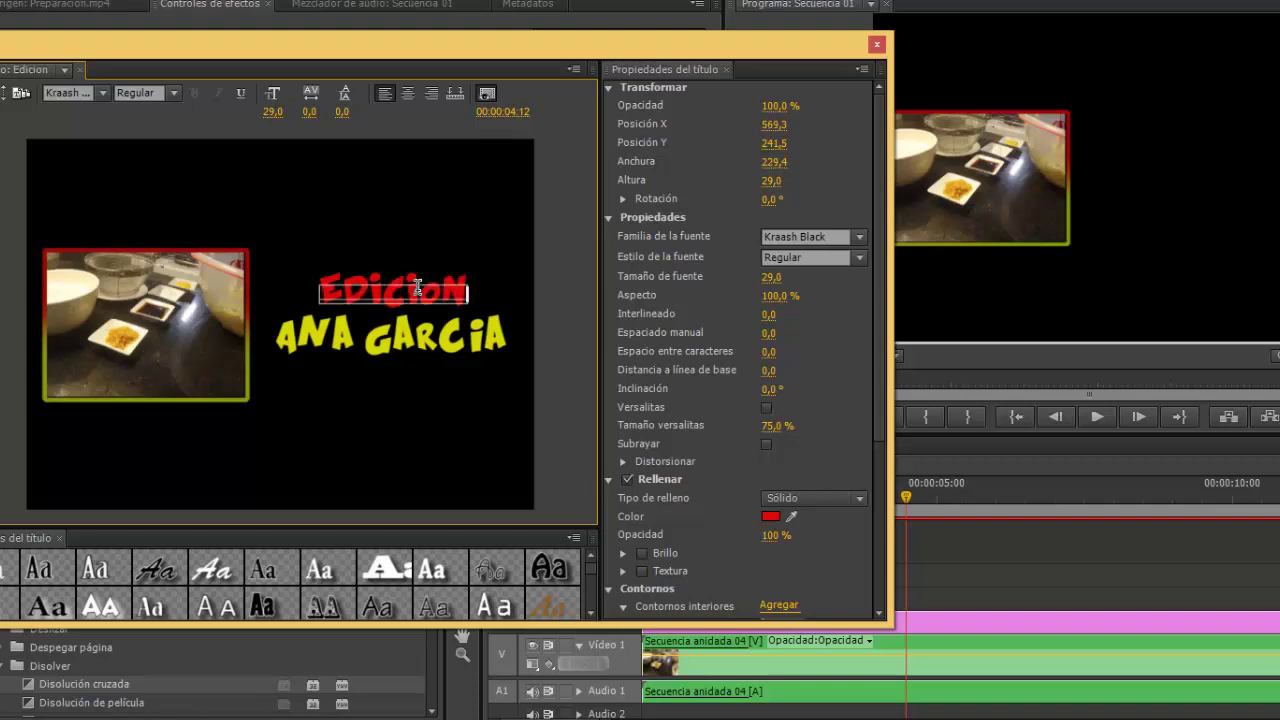
click(404, 330)
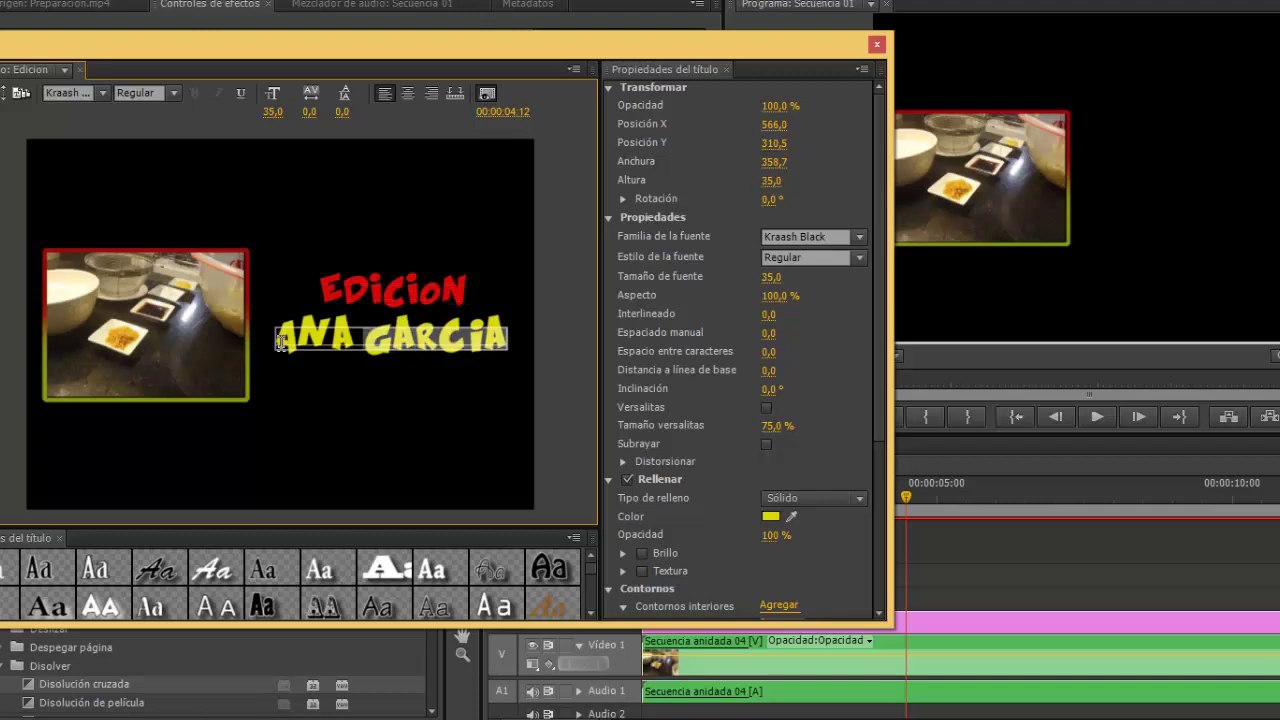
drag(278, 342, 613, 340)
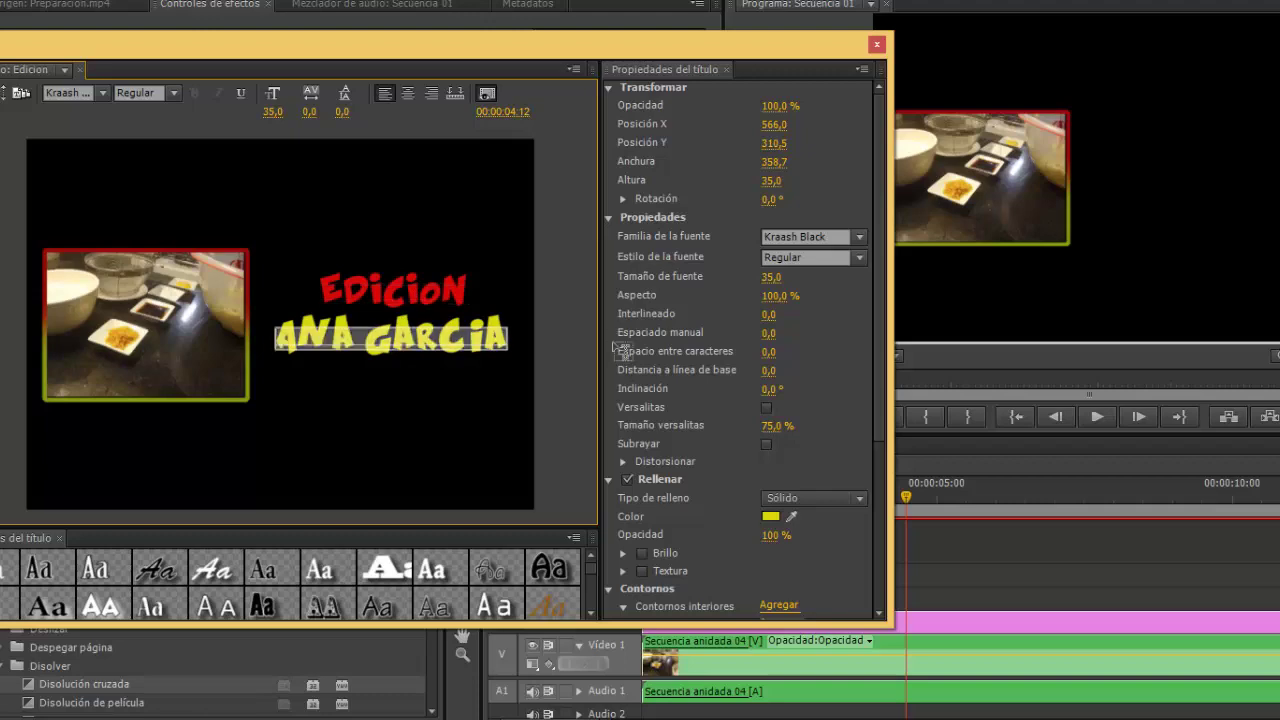
text(Juan Gomez)
drag(298, 49, 447, 27)
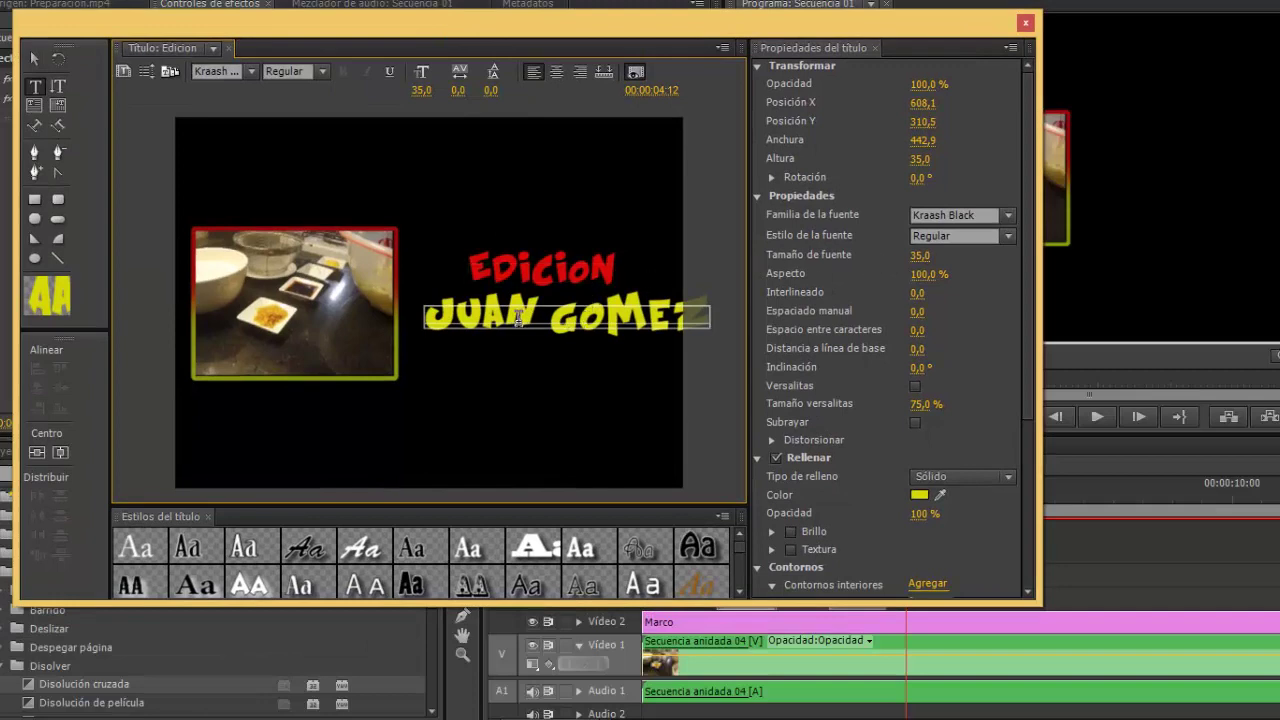
click(35, 58)
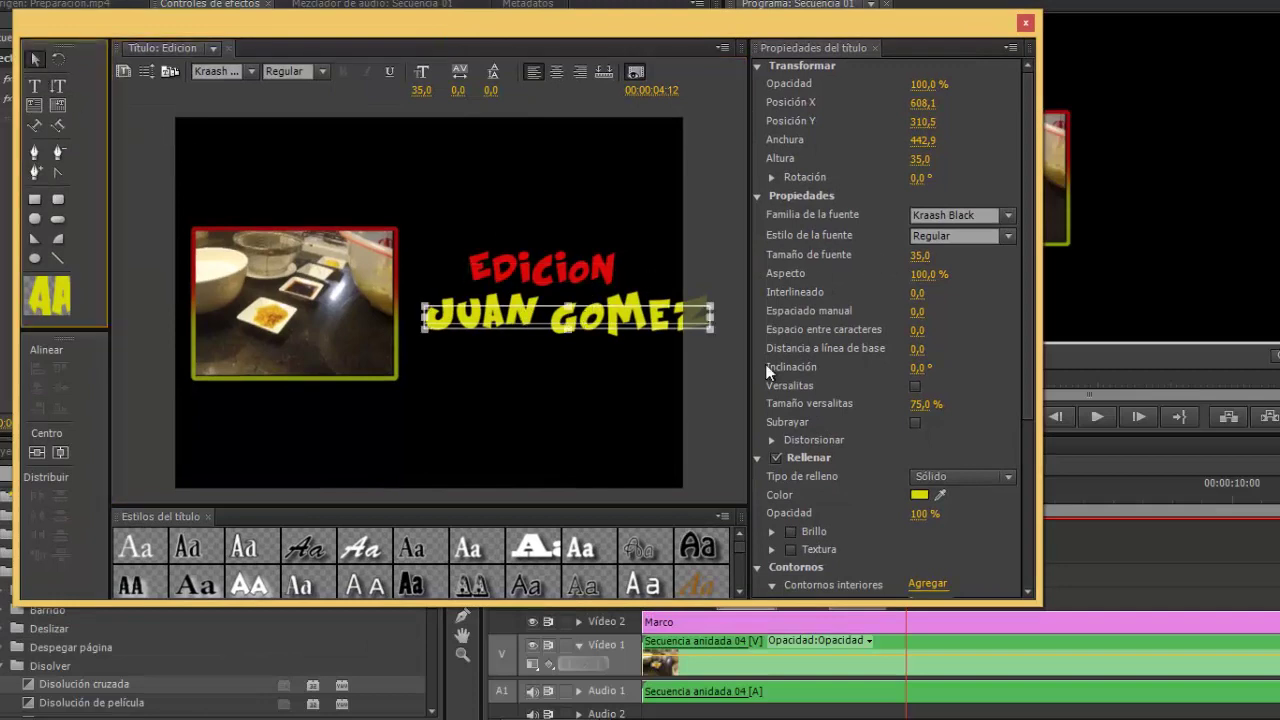
mouse_move(619, 322)
mouse_down()
mouse_move(590, 344)
mouse_move(603, 326)
mouse_up()
click(916, 255)
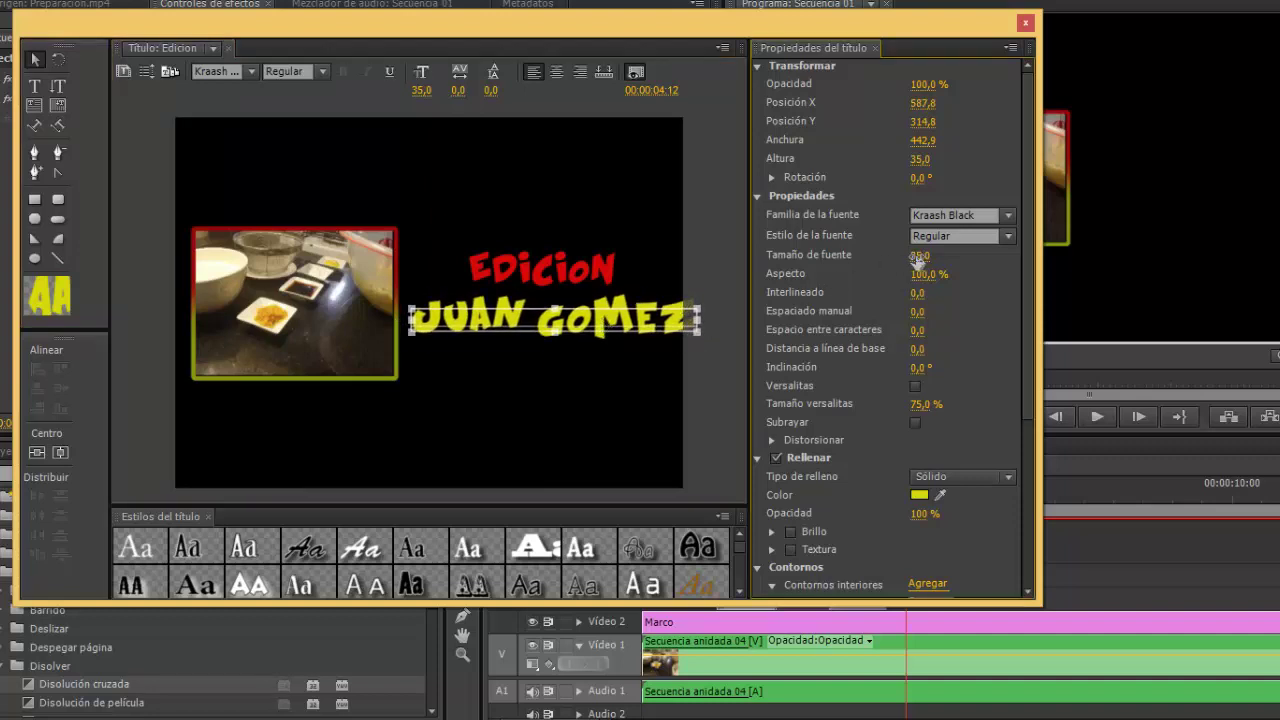
text(23)
key(Return)
drag(903, 262, 917, 270)
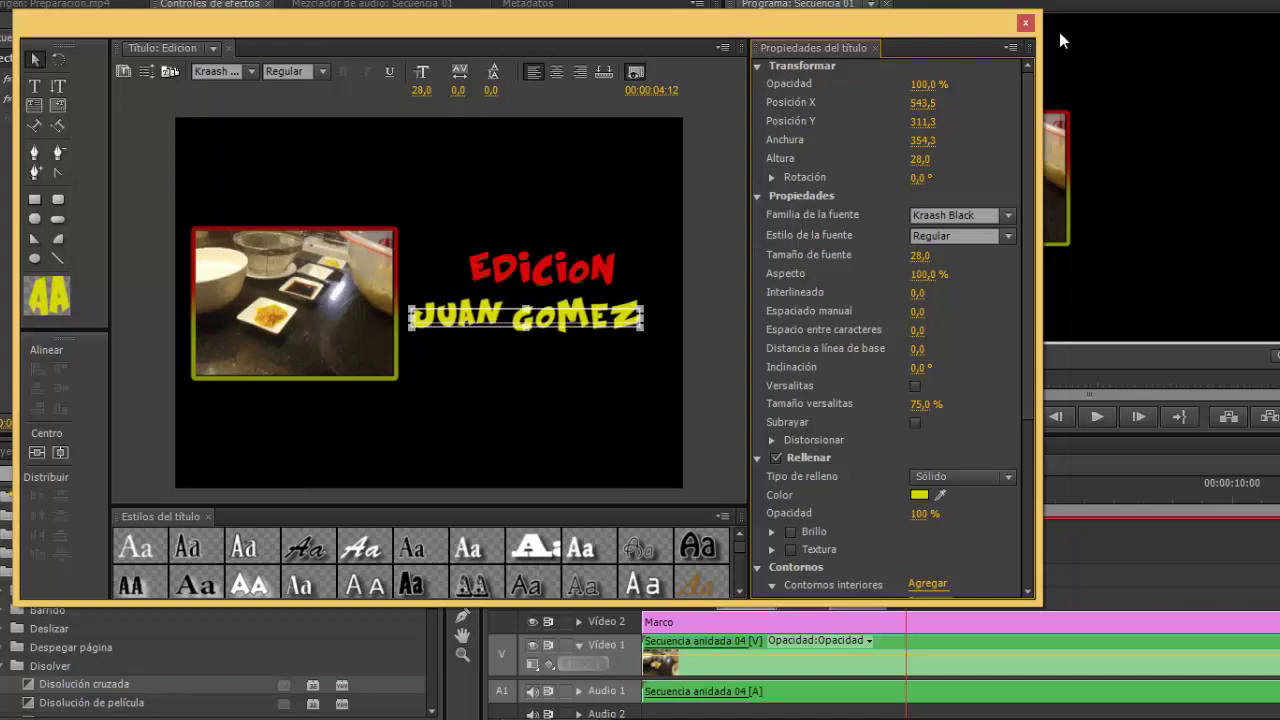
click(1025, 22)
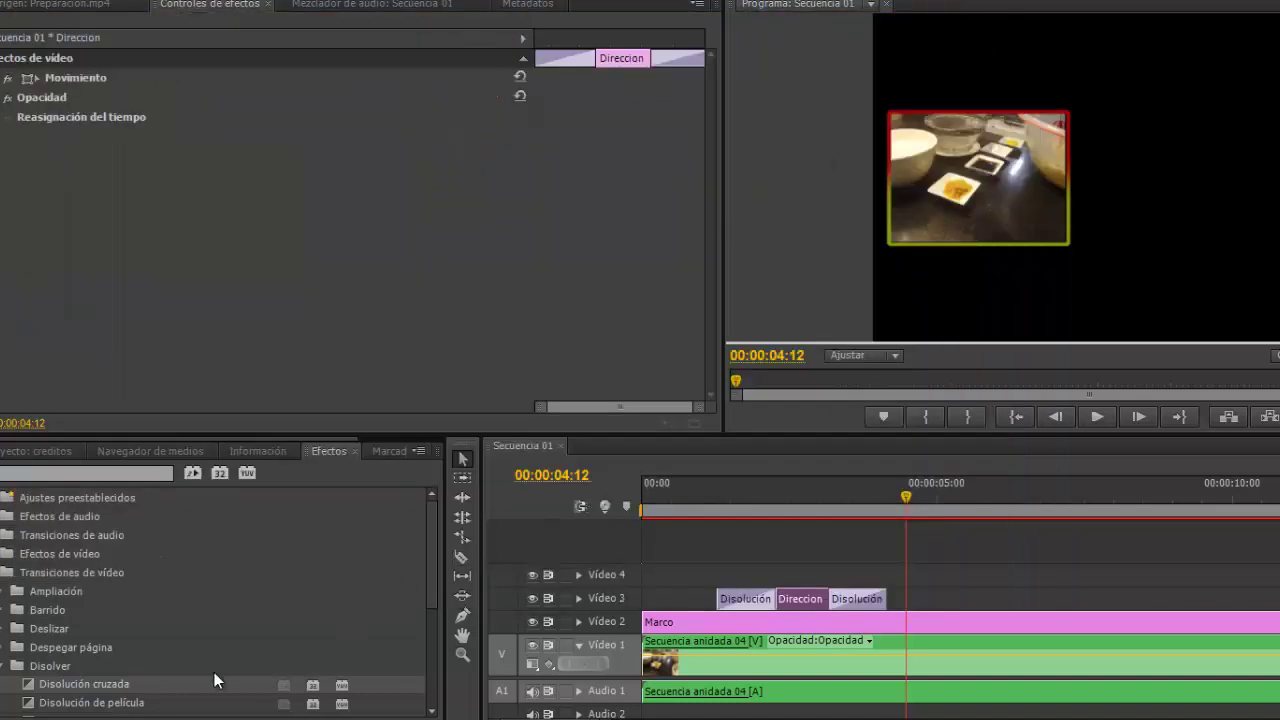
Step: Place the Edicion title on Vídeo 3 right after the Direccion clip
click(2, 456)
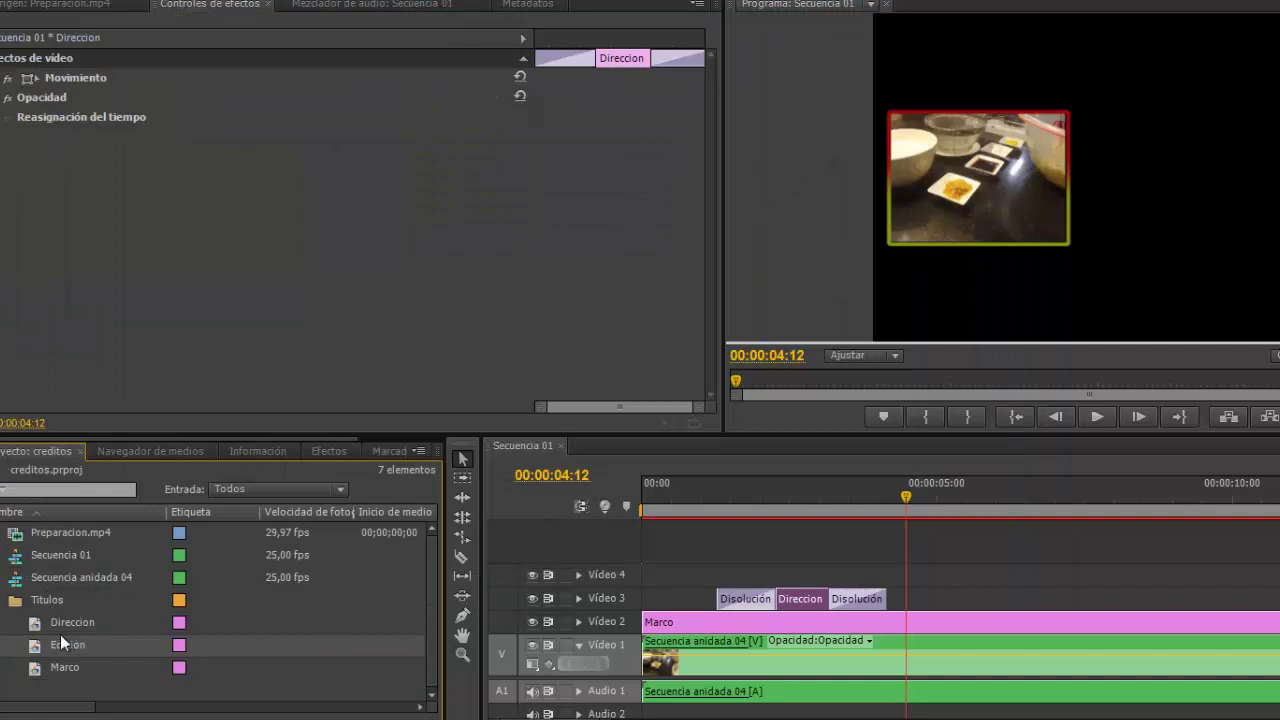
drag(40, 658, 989, 596)
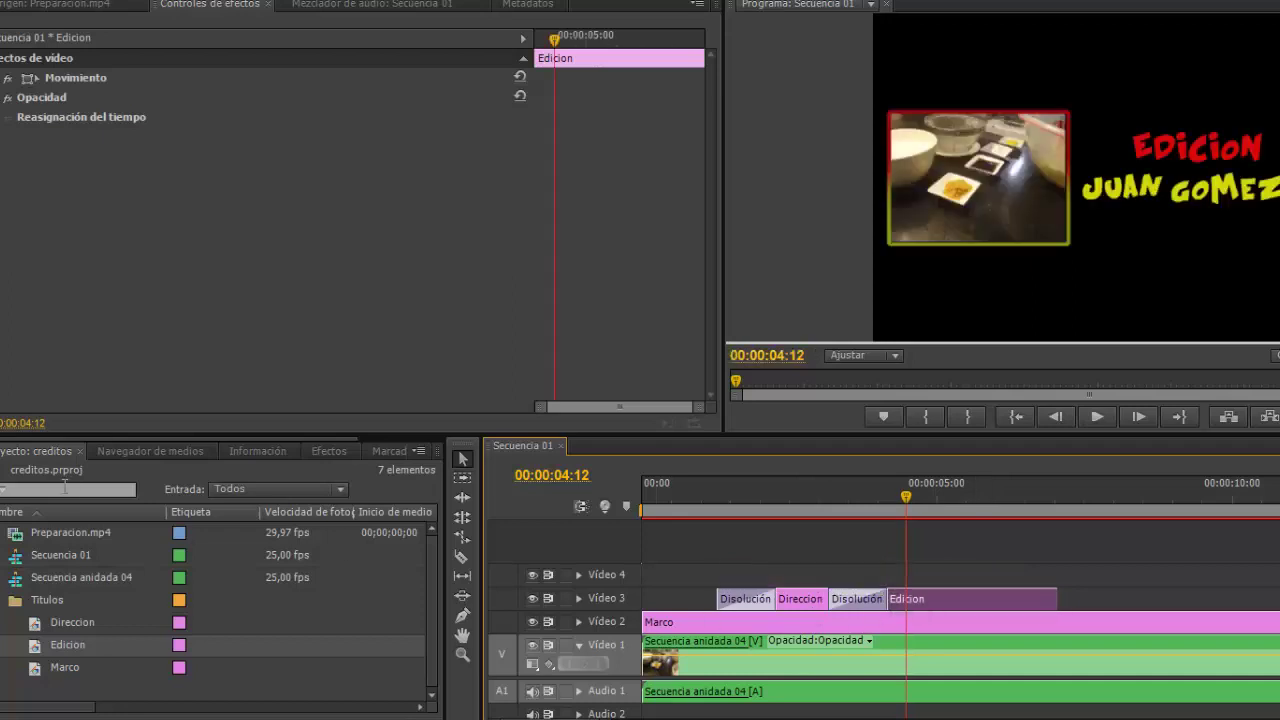
click(331, 451)
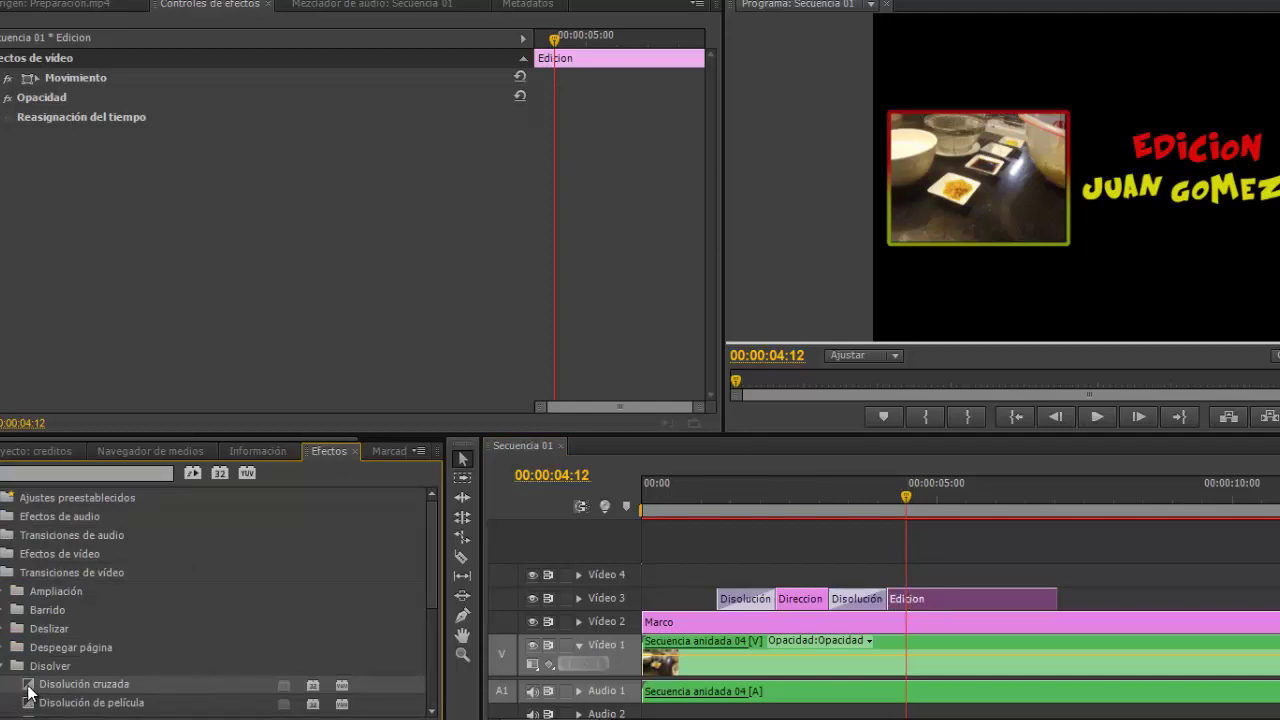
click(970, 598)
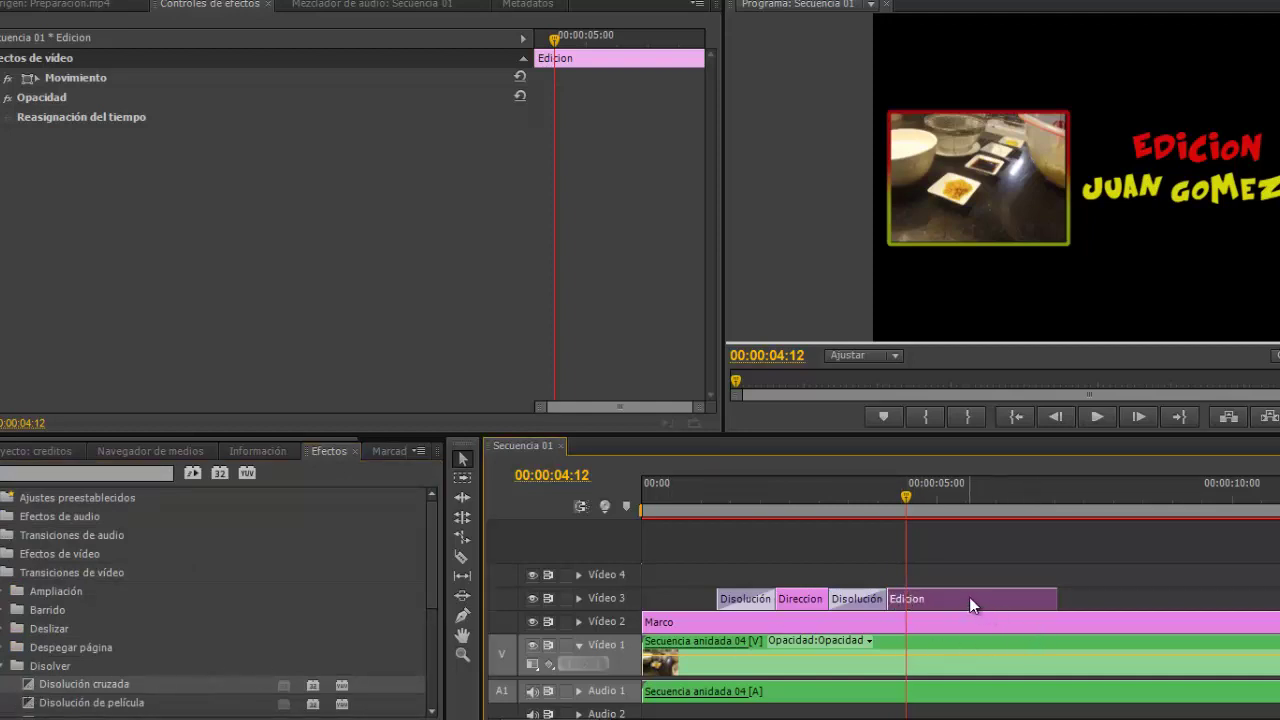
click(988, 573)
click(958, 598)
Step: Add Disolución cruzada at both ends of the Edicion clip and preview the fade
click(57, 680)
drag(57, 680, 906, 608)
drag(33, 688, 1068, 606)
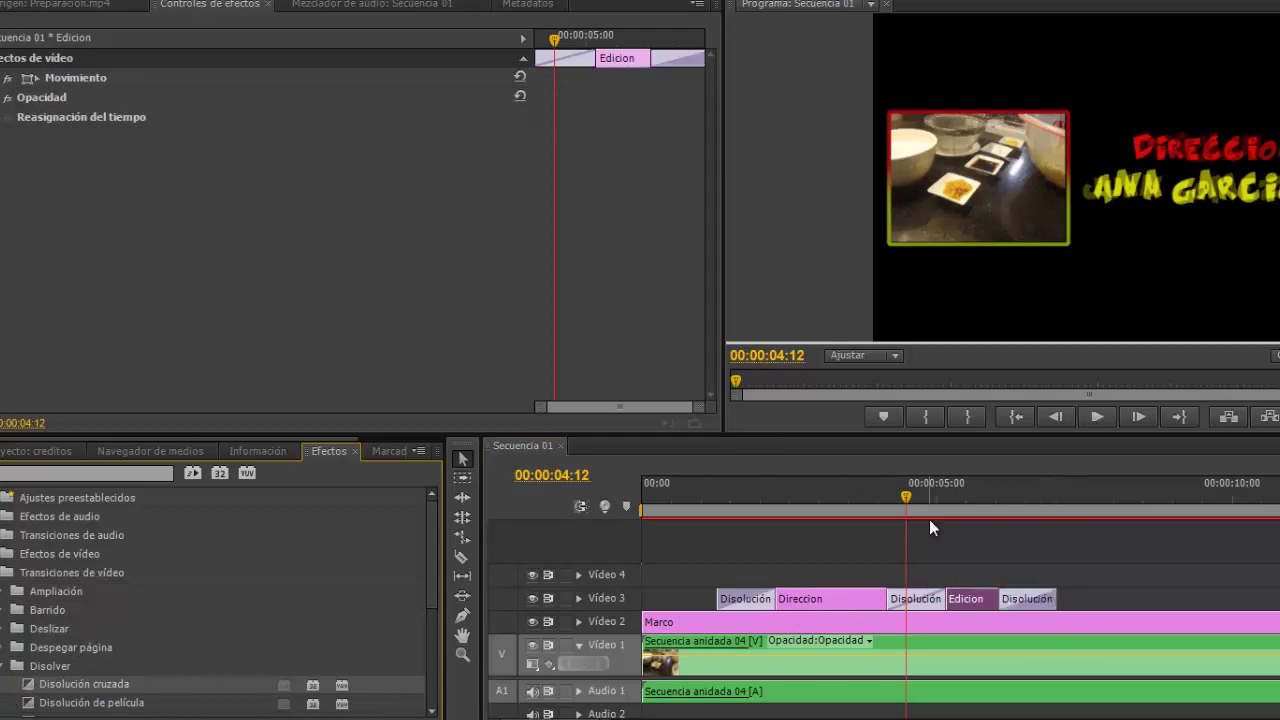
drag(912, 505, 831, 521)
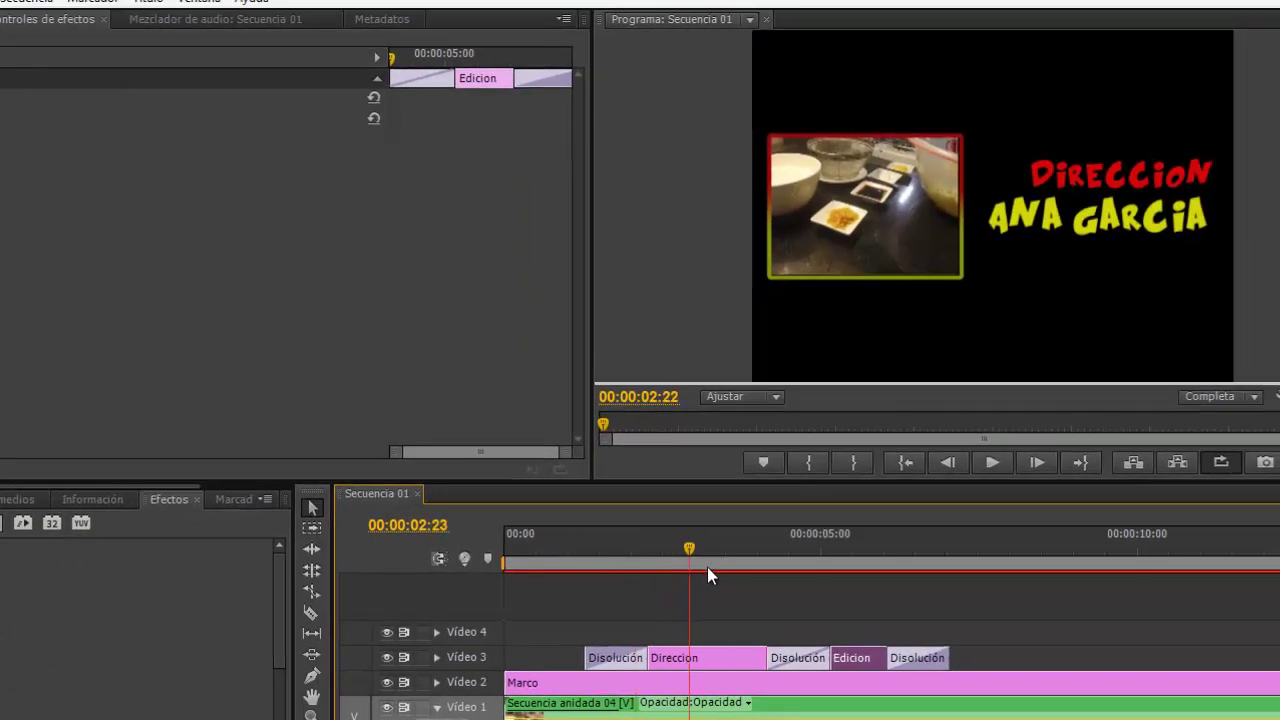
drag(708, 566, 941, 590)
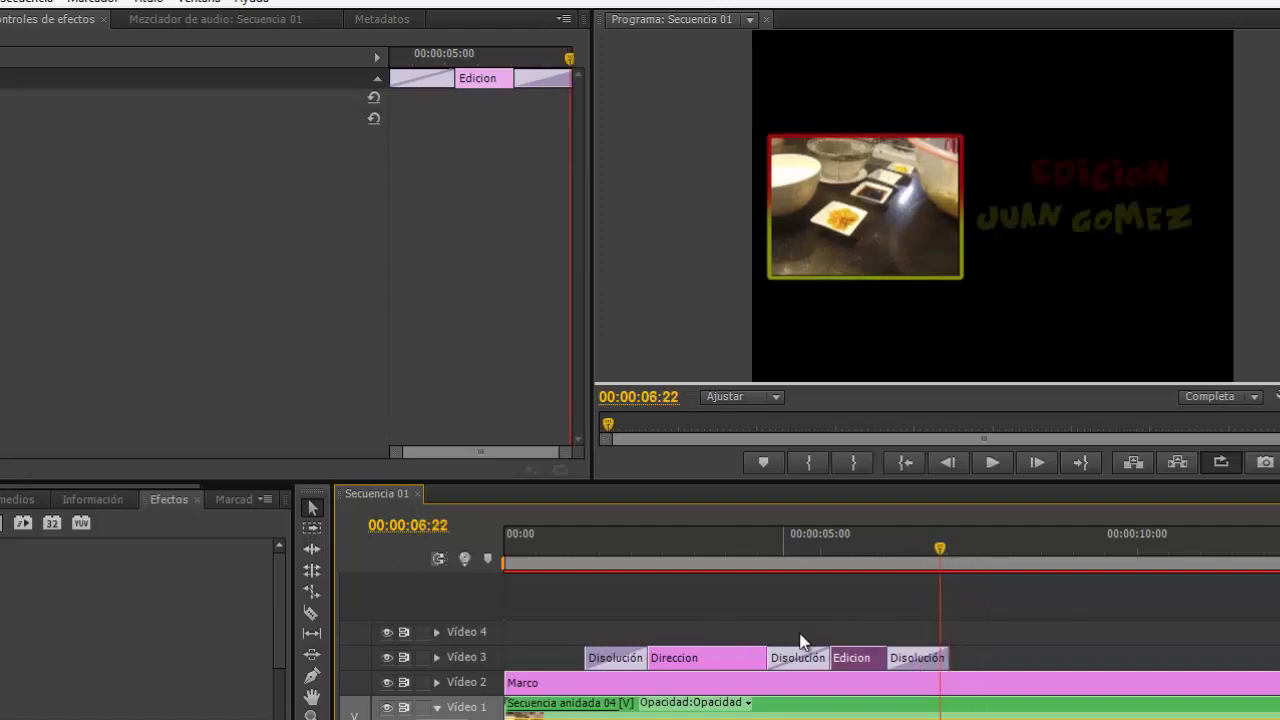
Step: Create a new Desplazamiento title from Edicion and move the red heading near the top
double_click(853, 657)
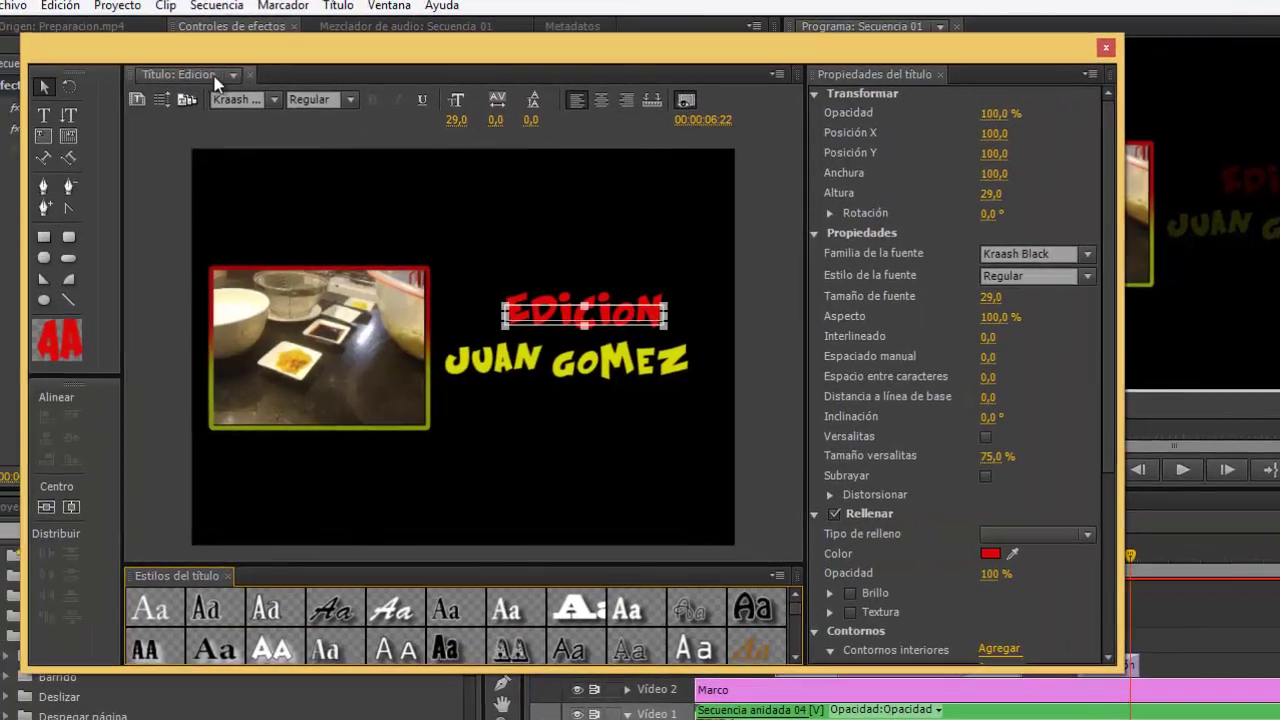
click(159, 102)
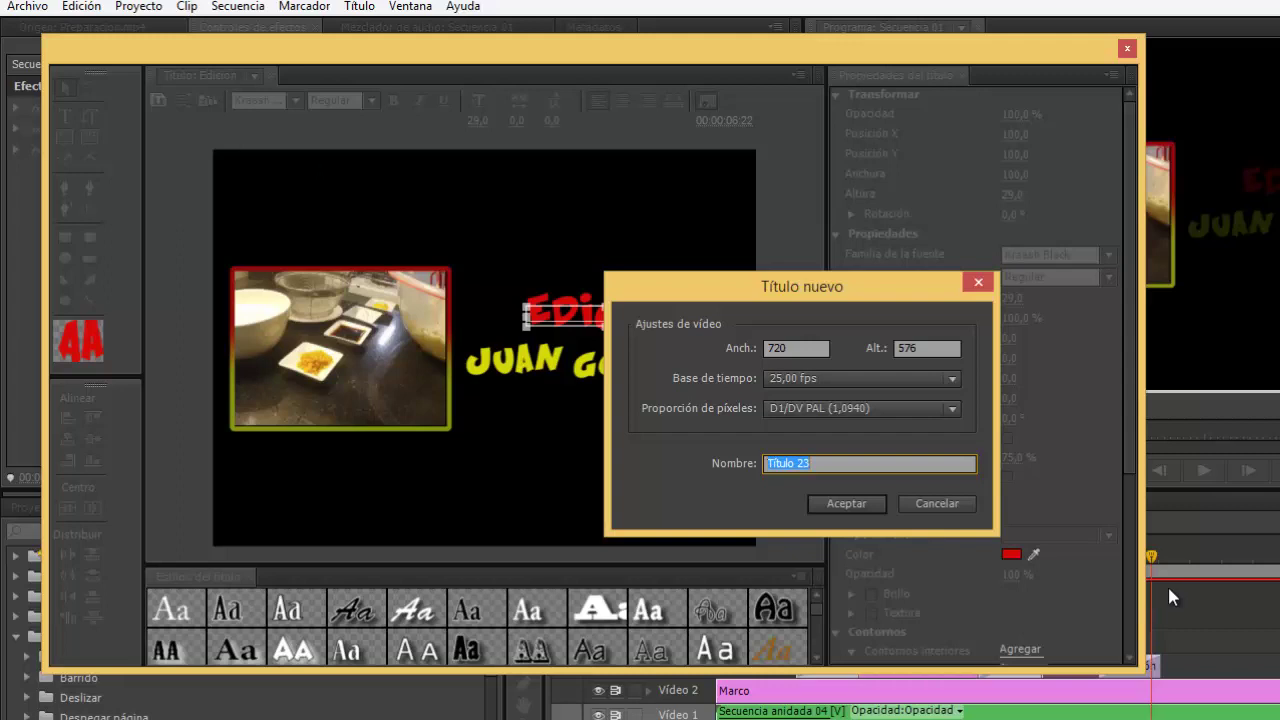
text(Desplazamiento)
click(848, 509)
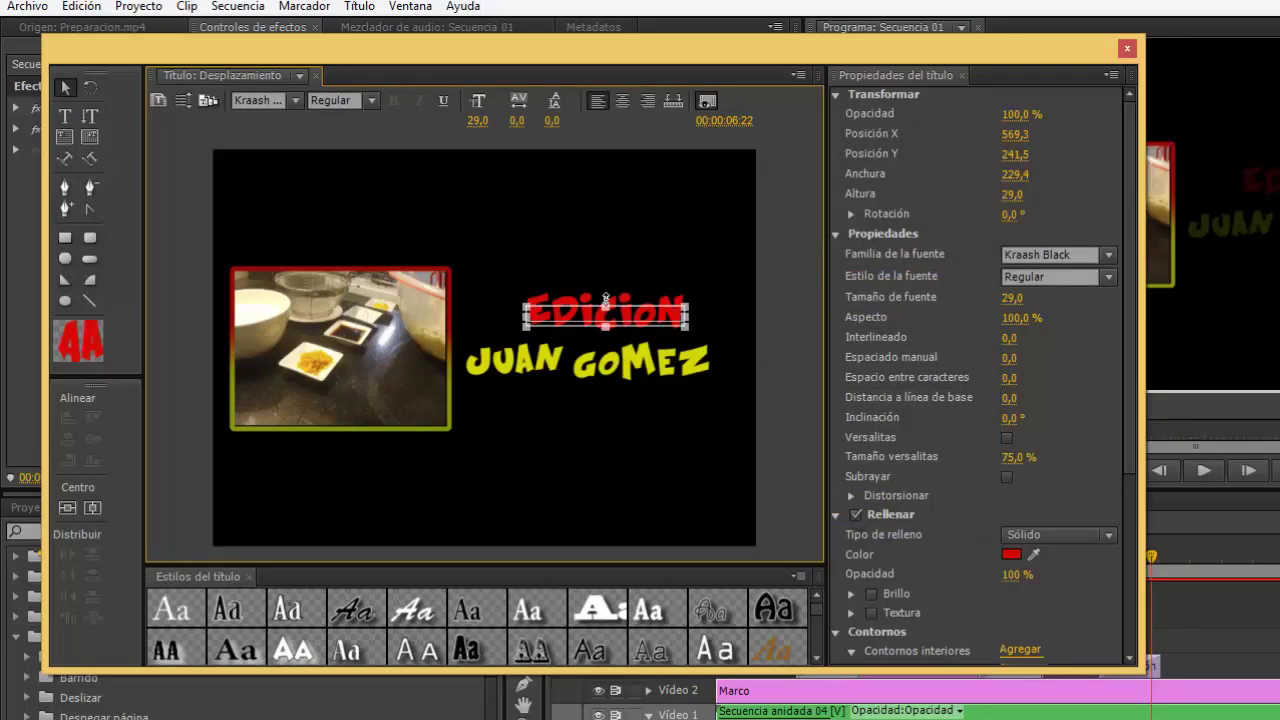
drag(624, 318, 619, 220)
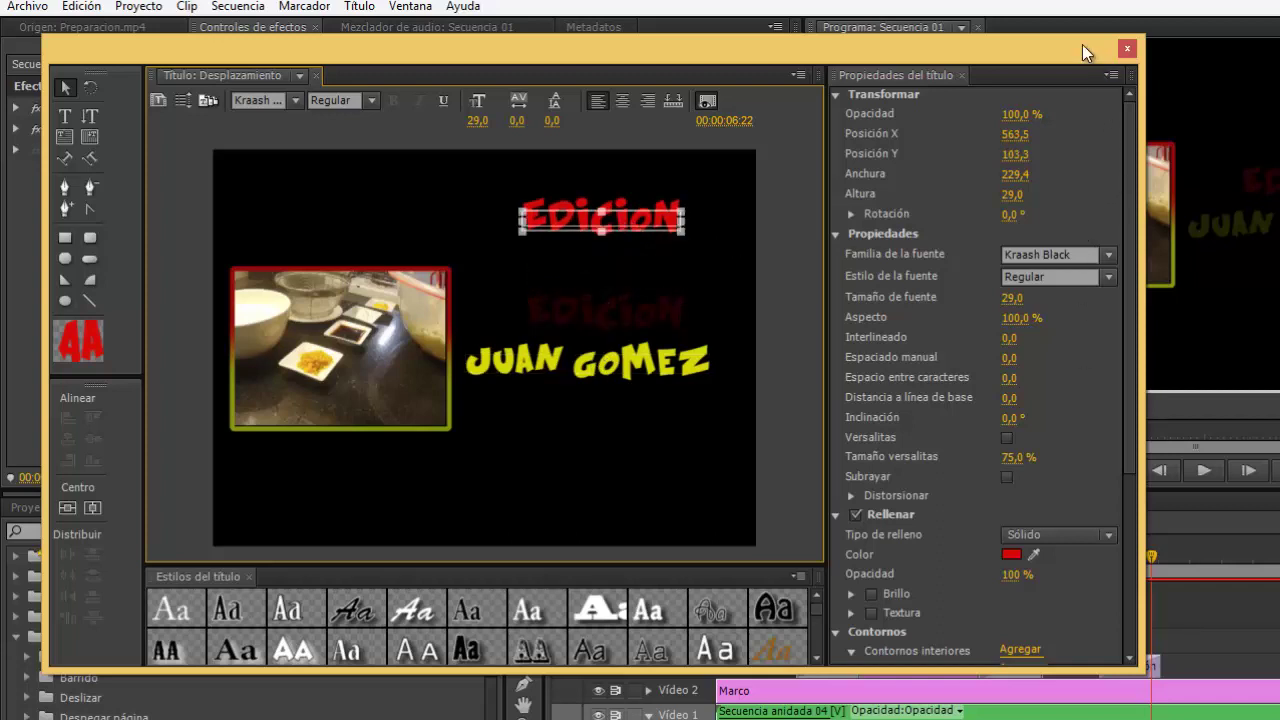
drag(1082, 44, 938, 67)
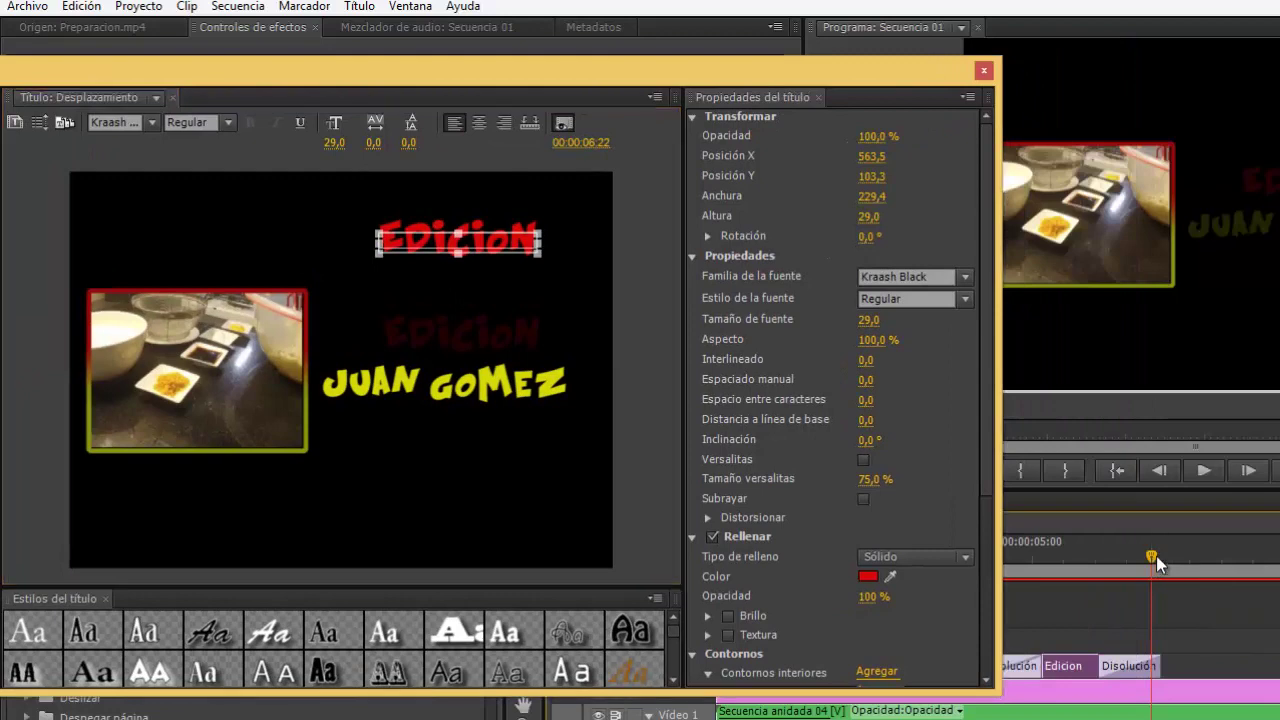
drag(1156, 560, 1178, 558)
drag(566, 69, 654, 79)
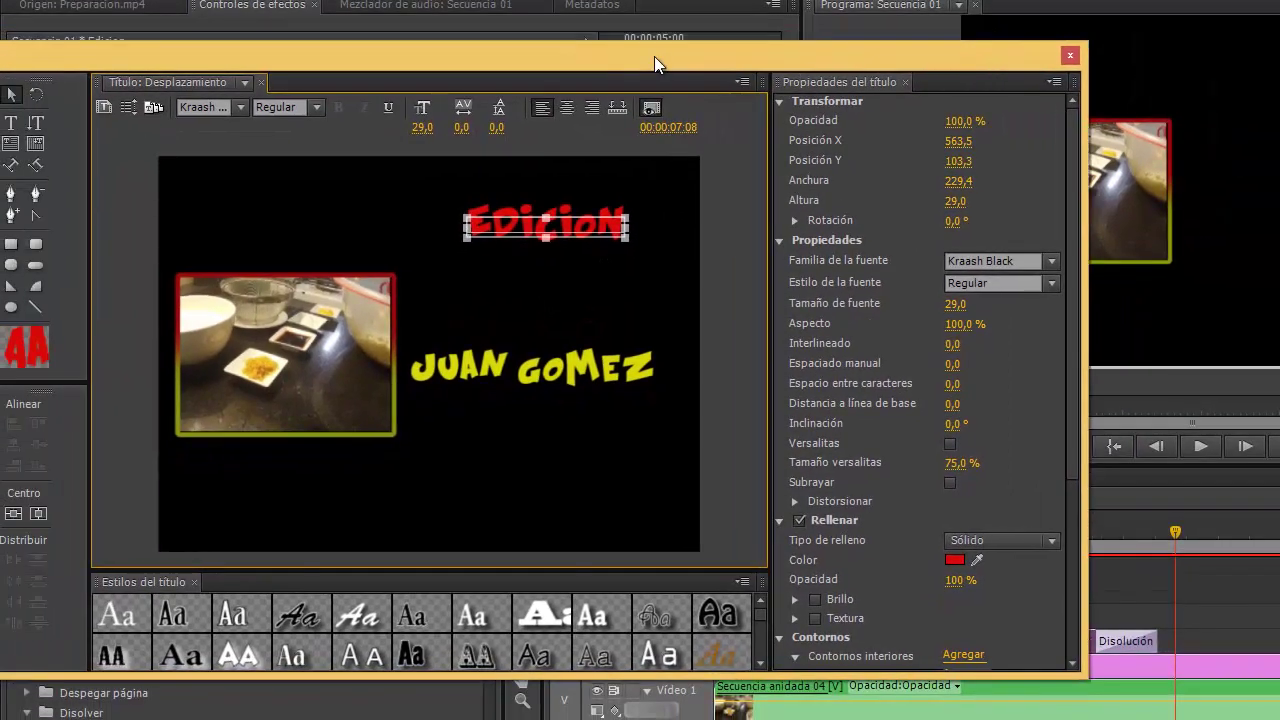
Step: Retype the heading as ACTUAN and move the yellow name line up beneath it
click(543, 371)
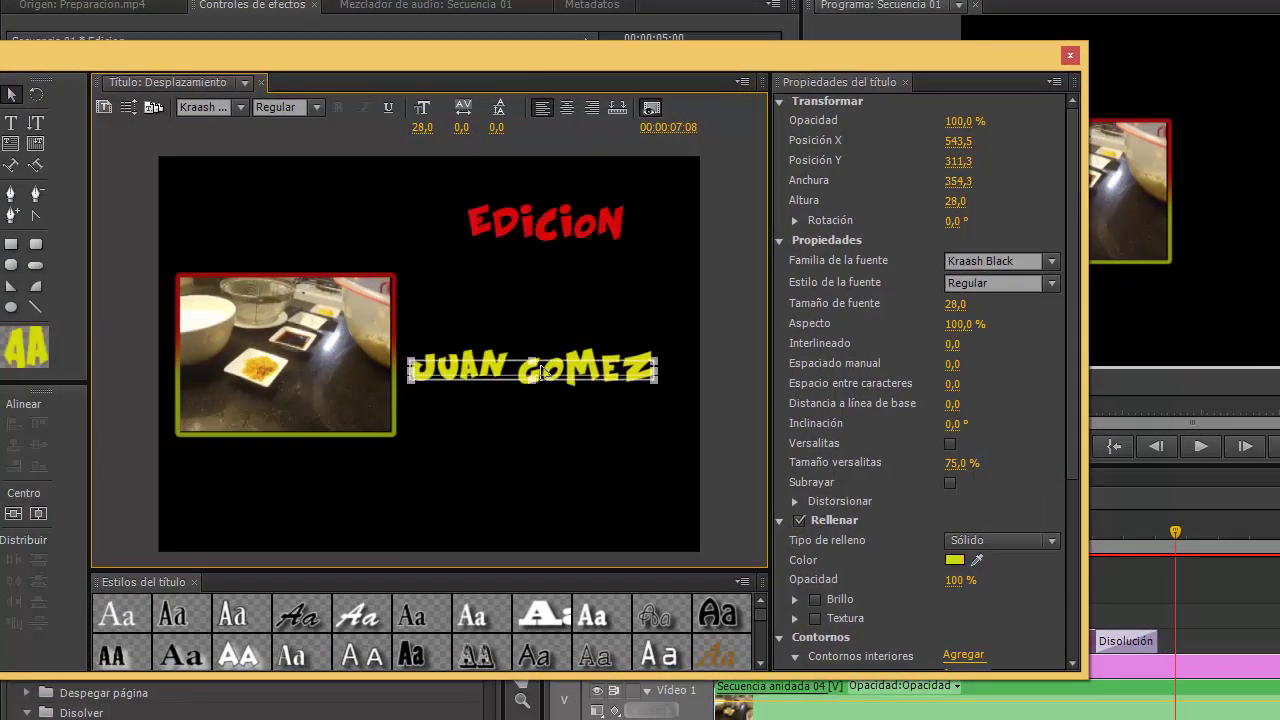
double_click(577, 222)
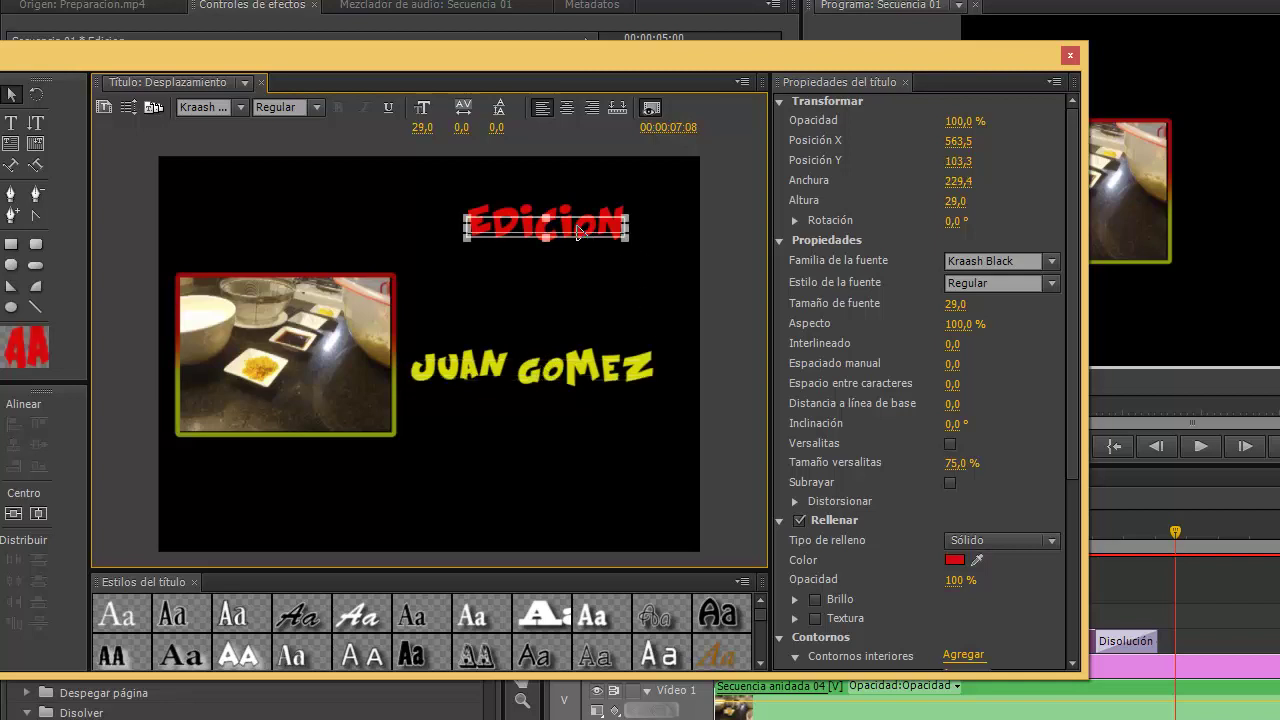
key(ctrl+a)
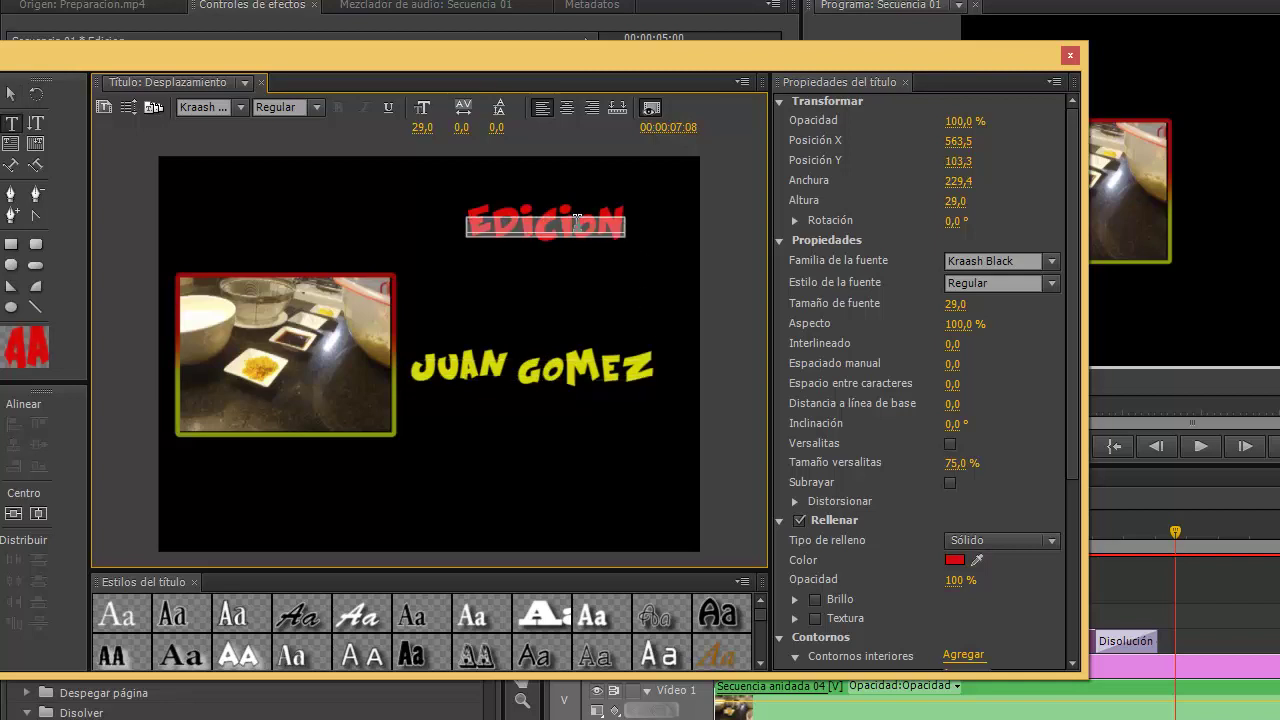
text(ACTUAN)
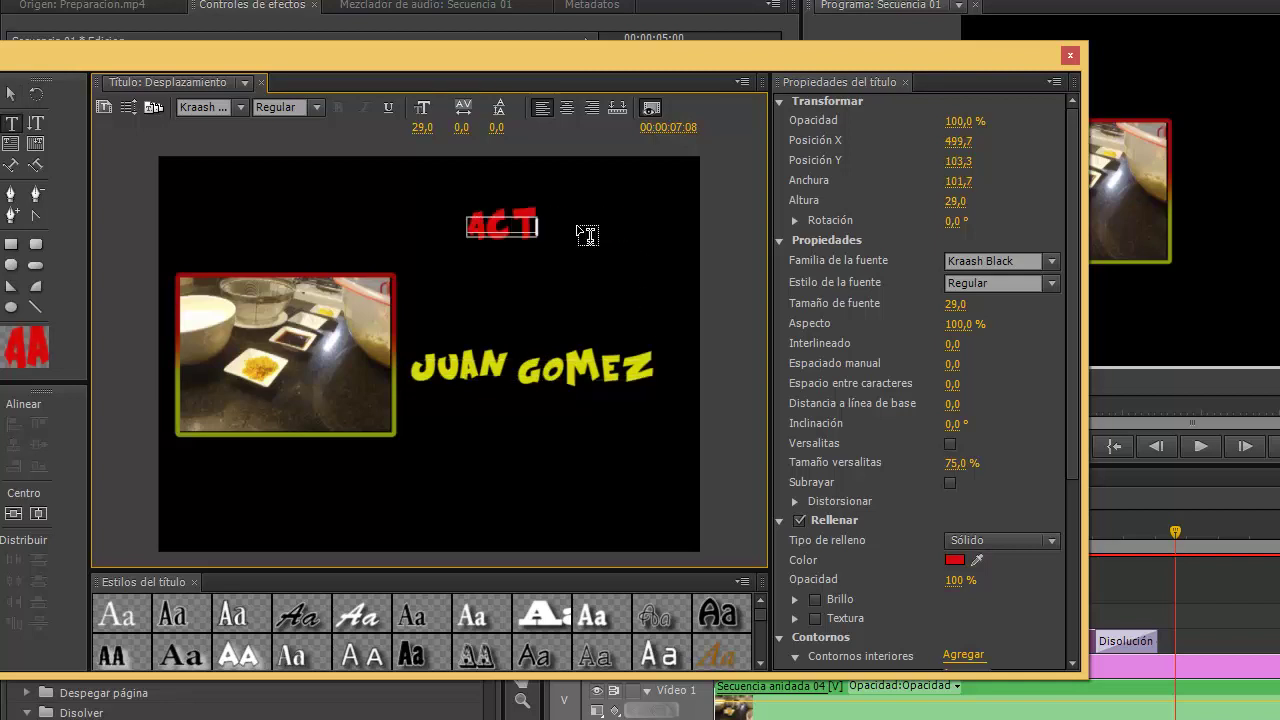
click(587, 371)
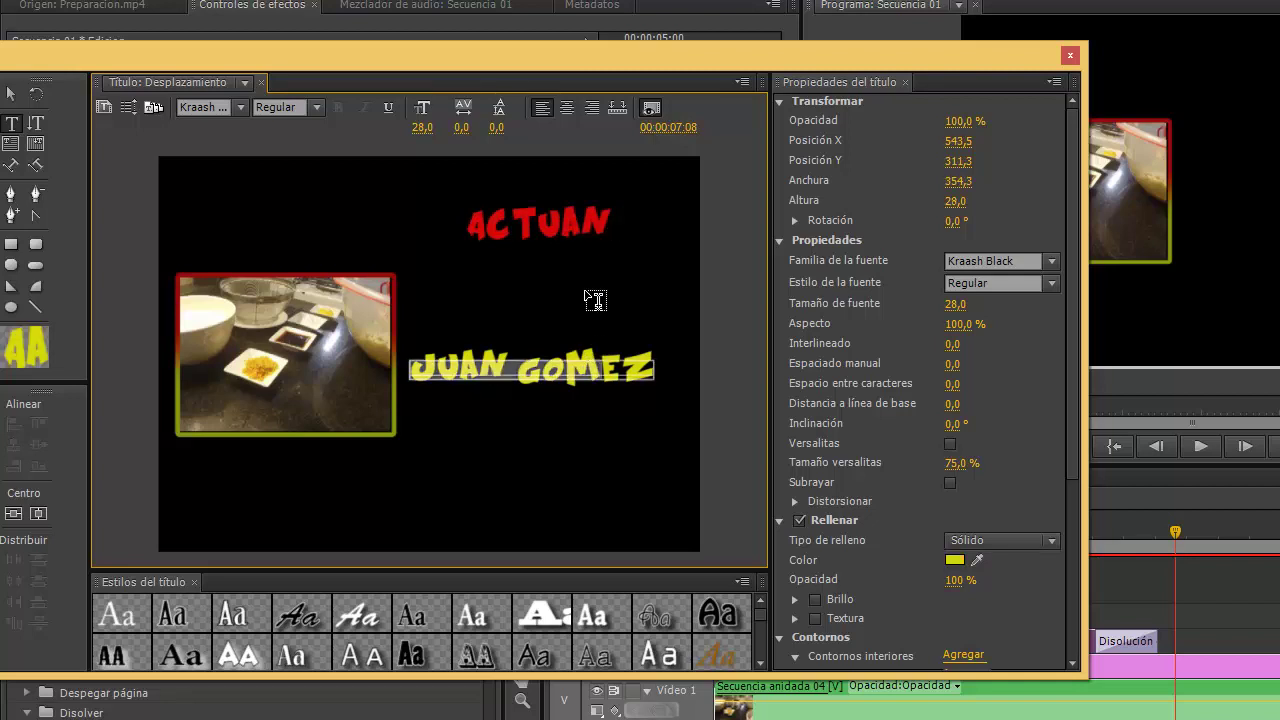
click(12, 92)
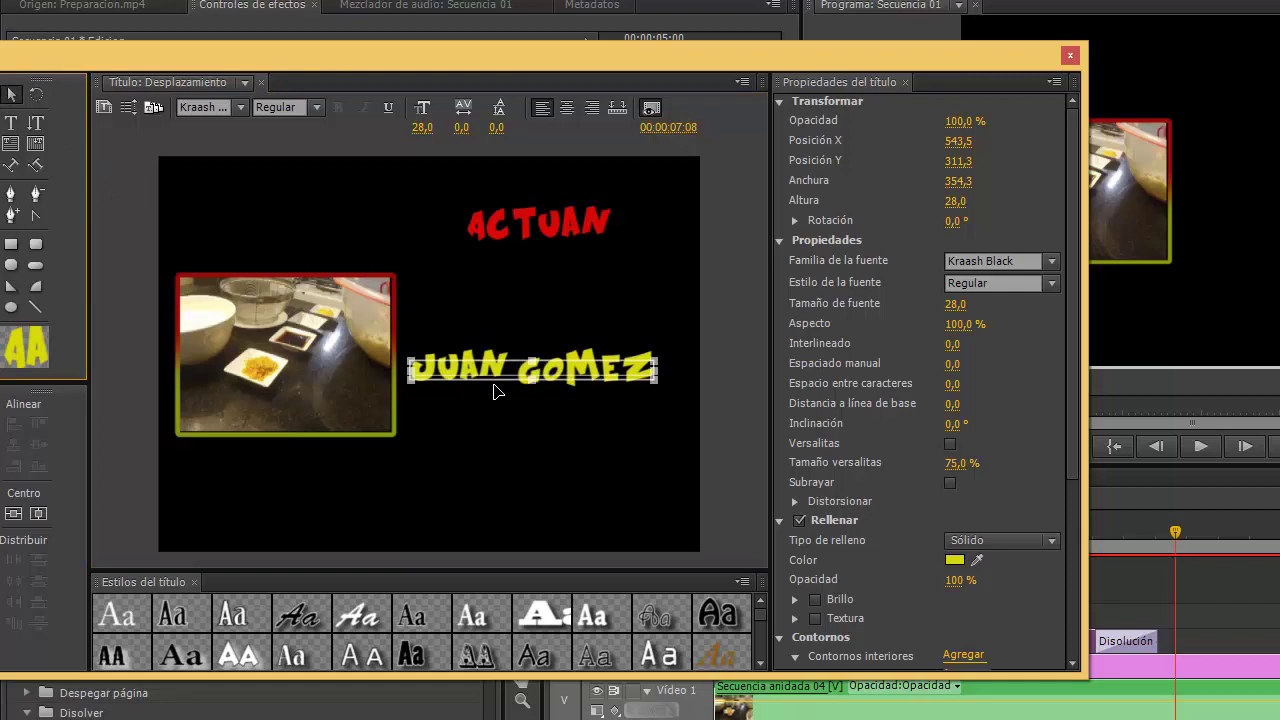
drag(488, 376, 492, 295)
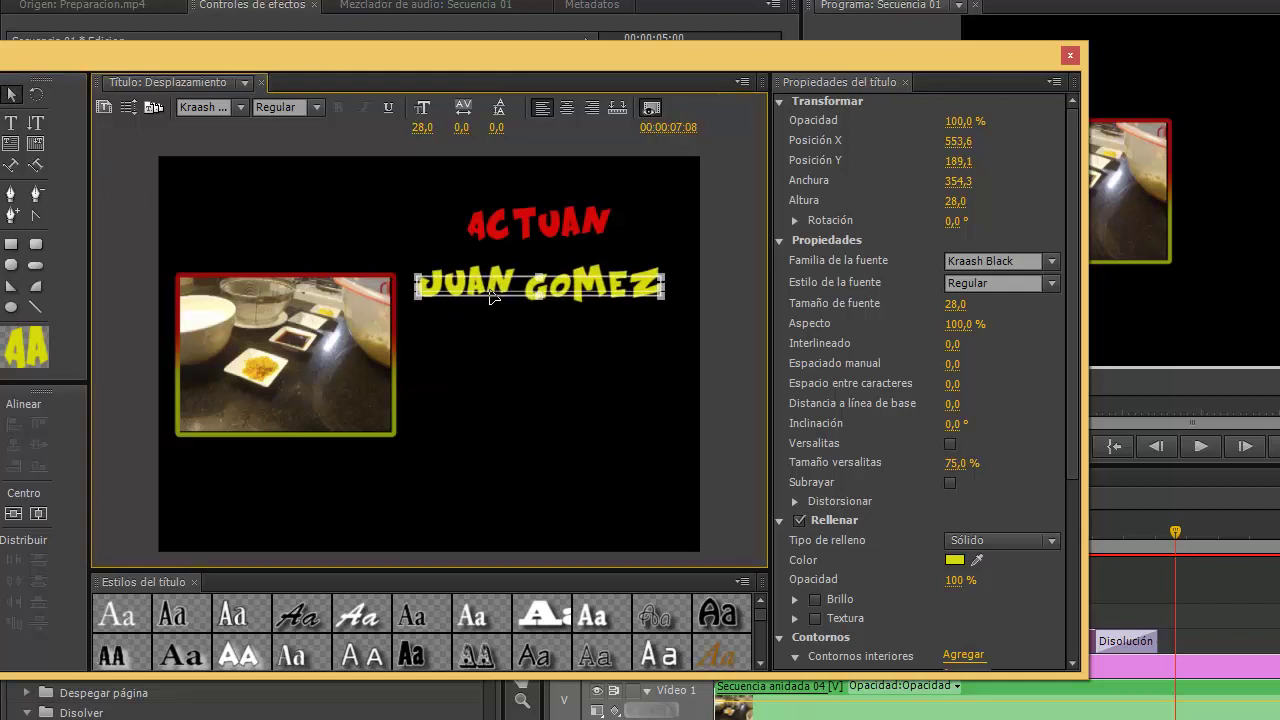
Step: Turn the name line into a cast list: JUAN LUIS, PAULA, MARTIN, LUCIA
double_click(497, 296)
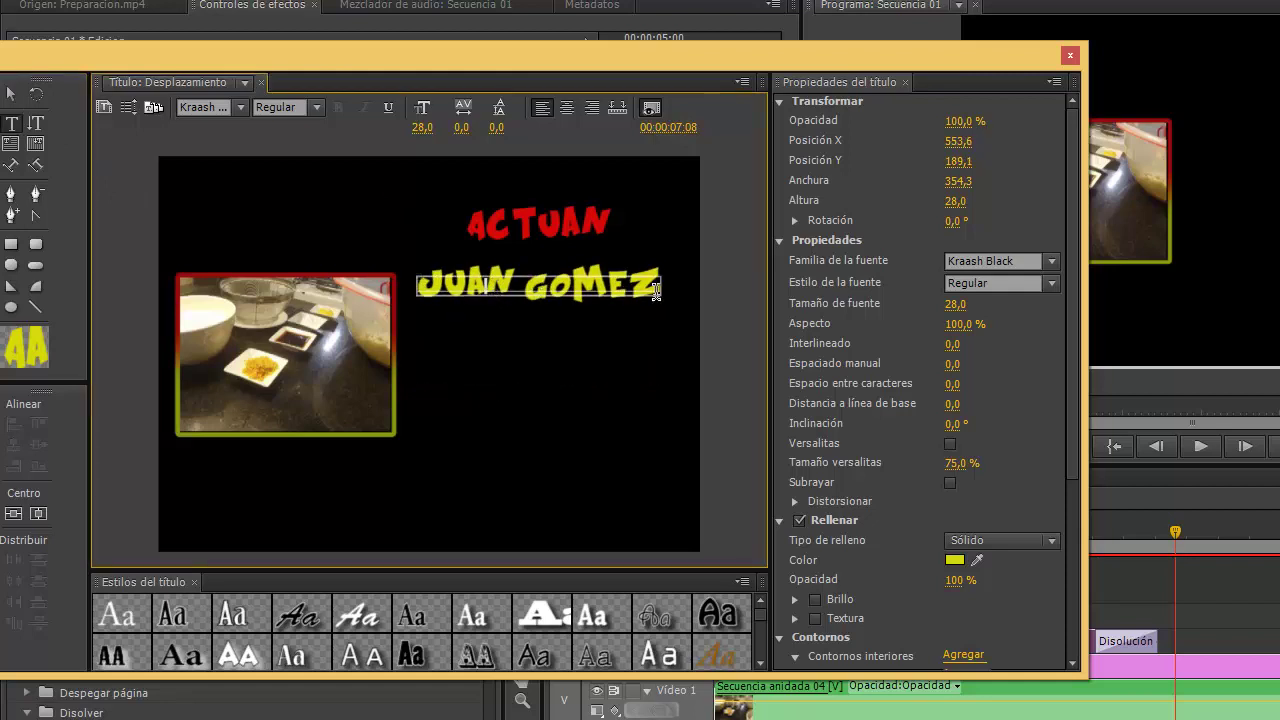
drag(658, 289, 408, 277)
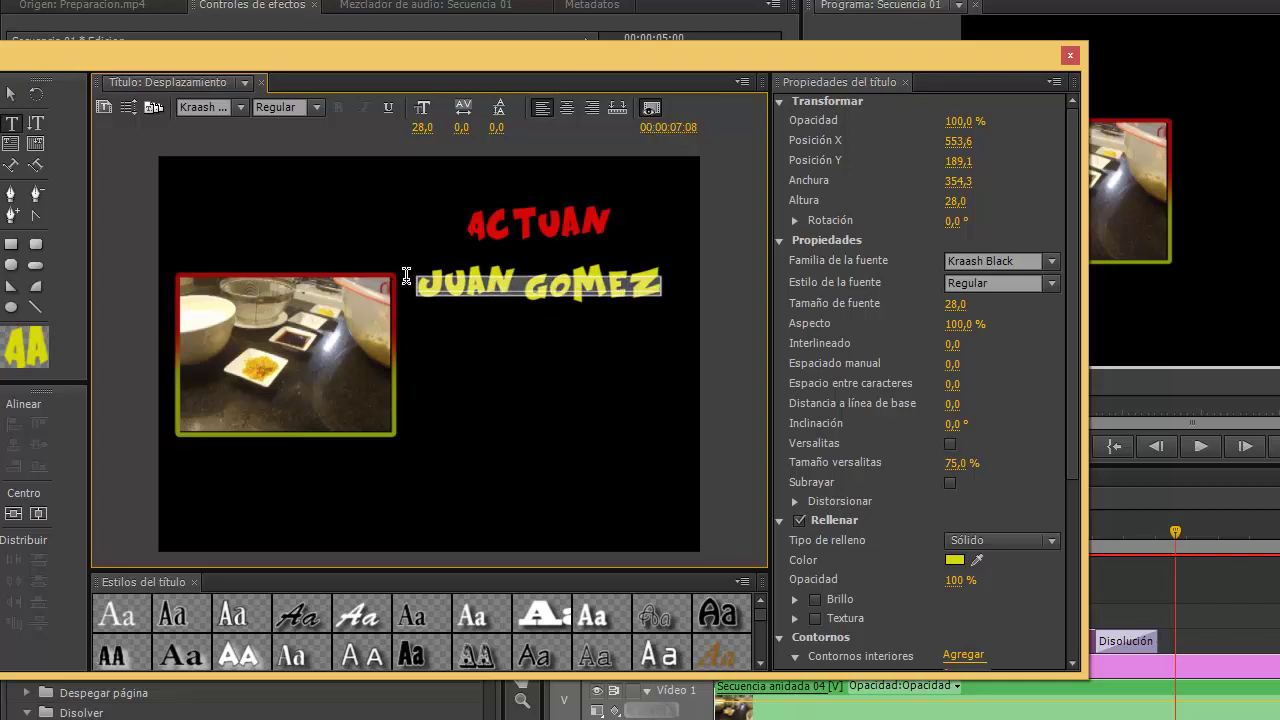
text(JUAN )
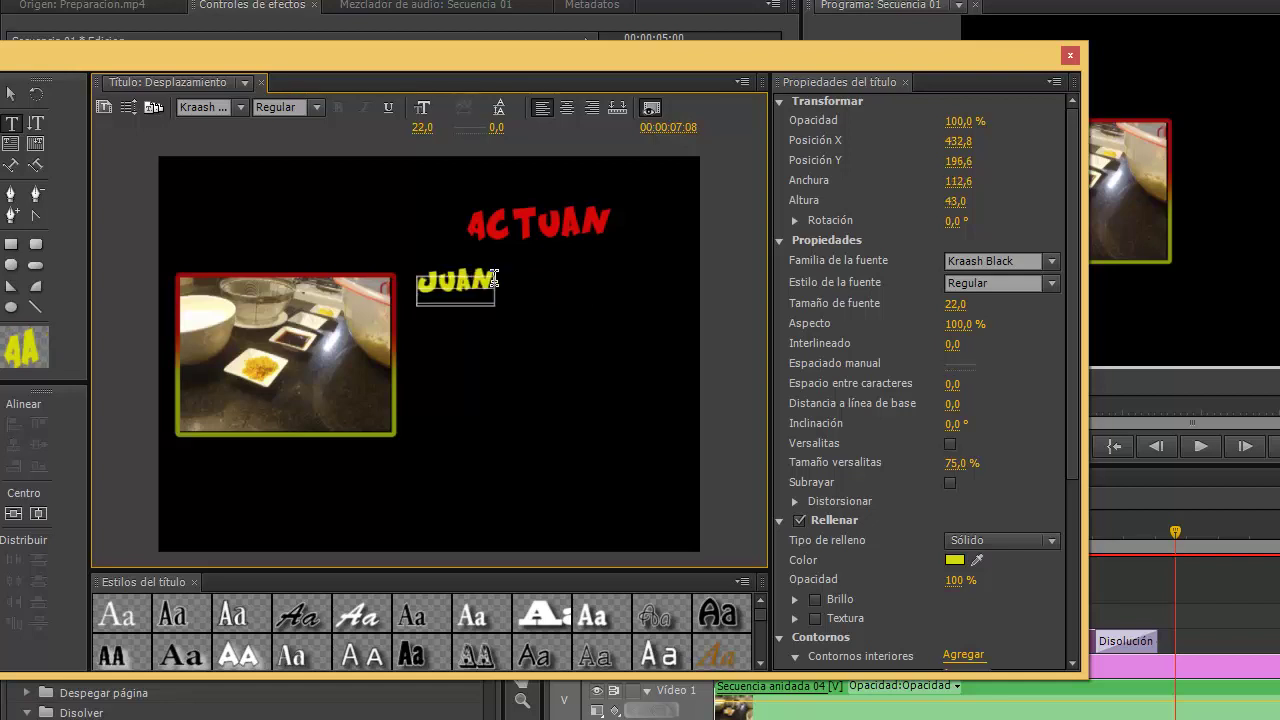
text(LUIS)
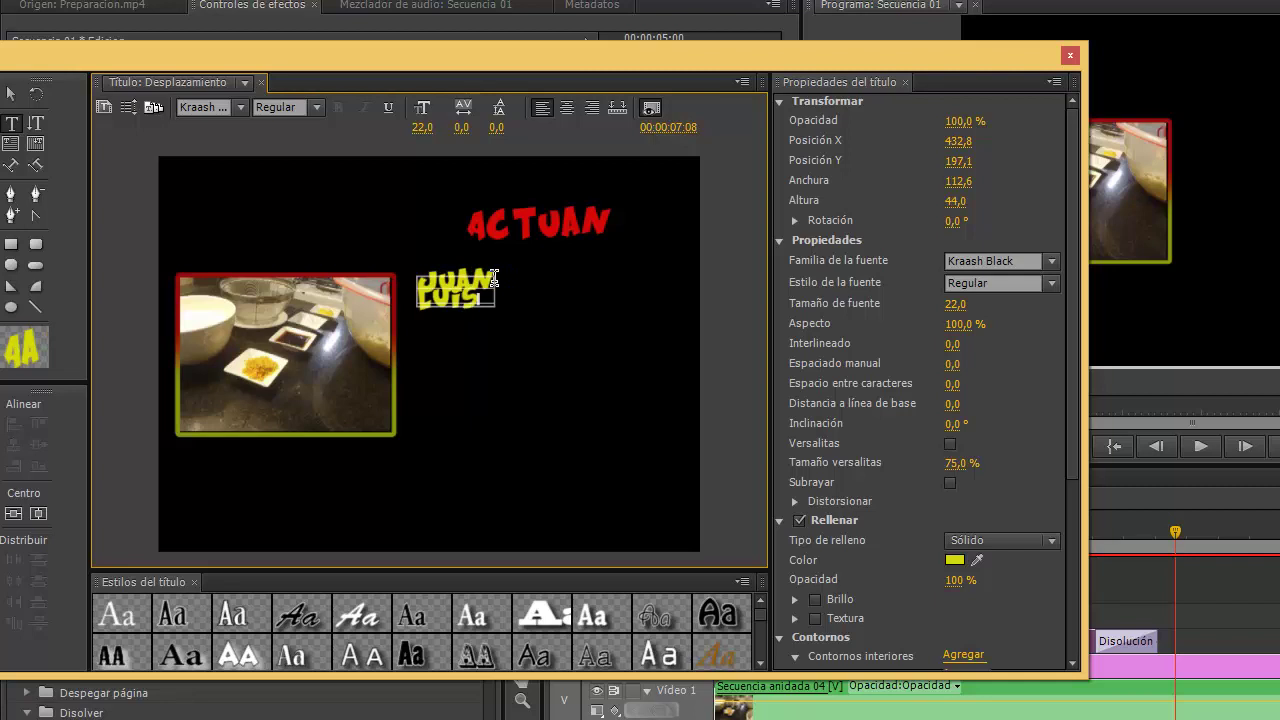
key(Return)
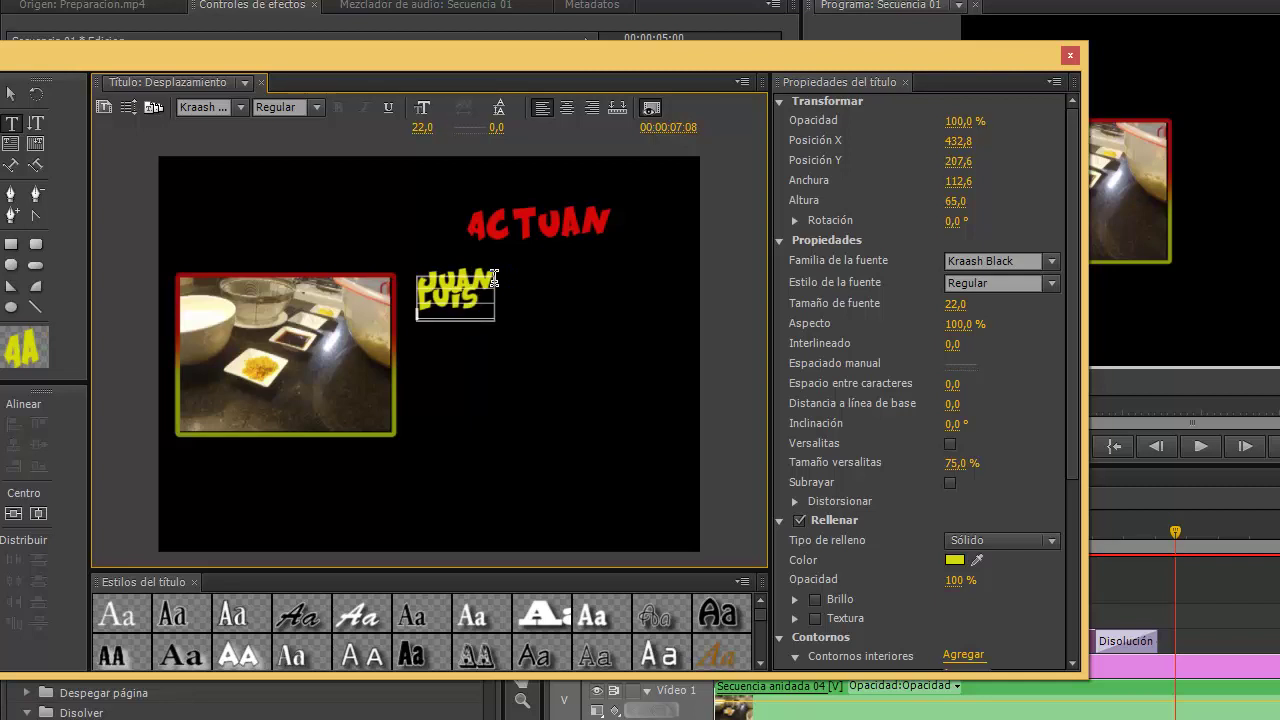
text(PAULA)
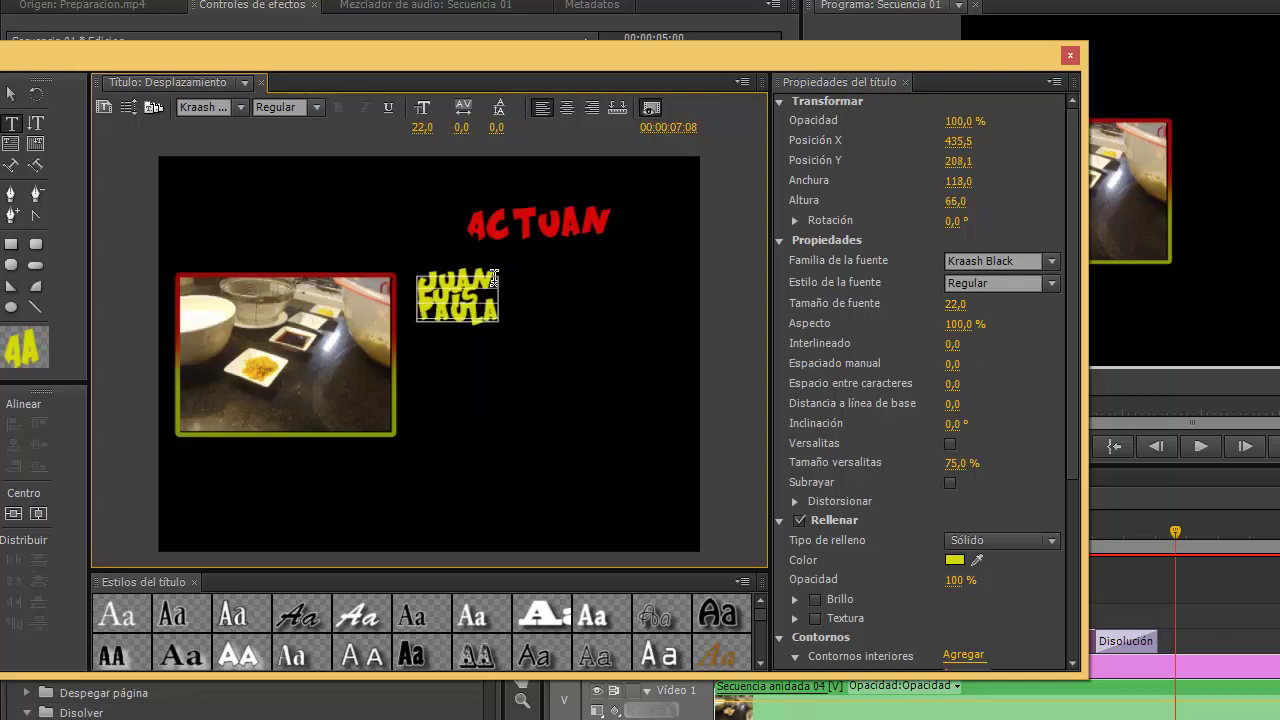
key(Return)
text(MARTIN)
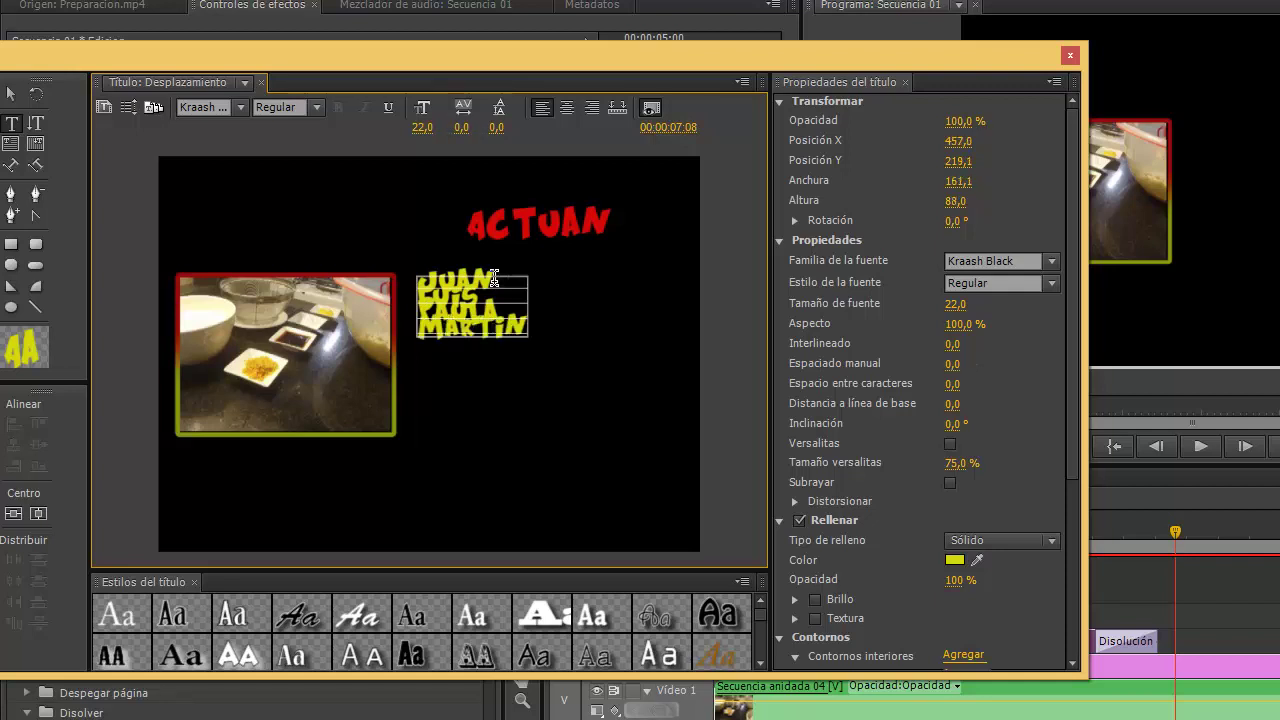
key(Return)
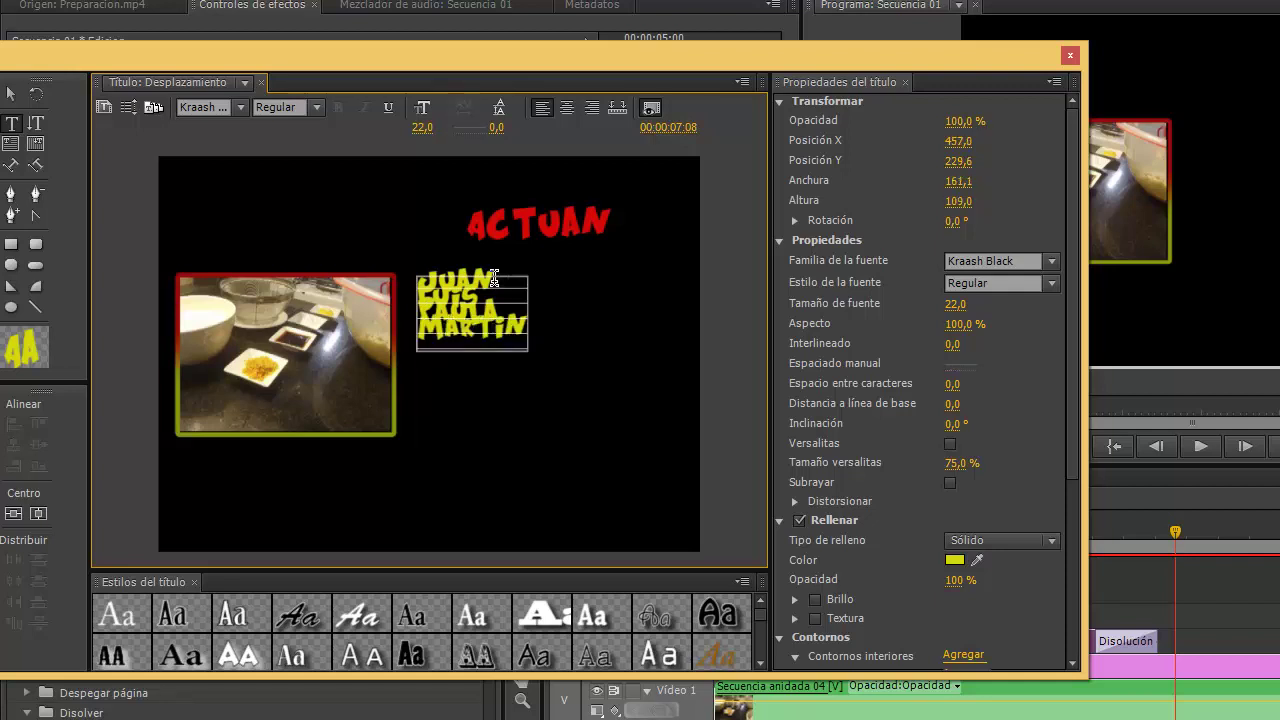
text(LUCIA)
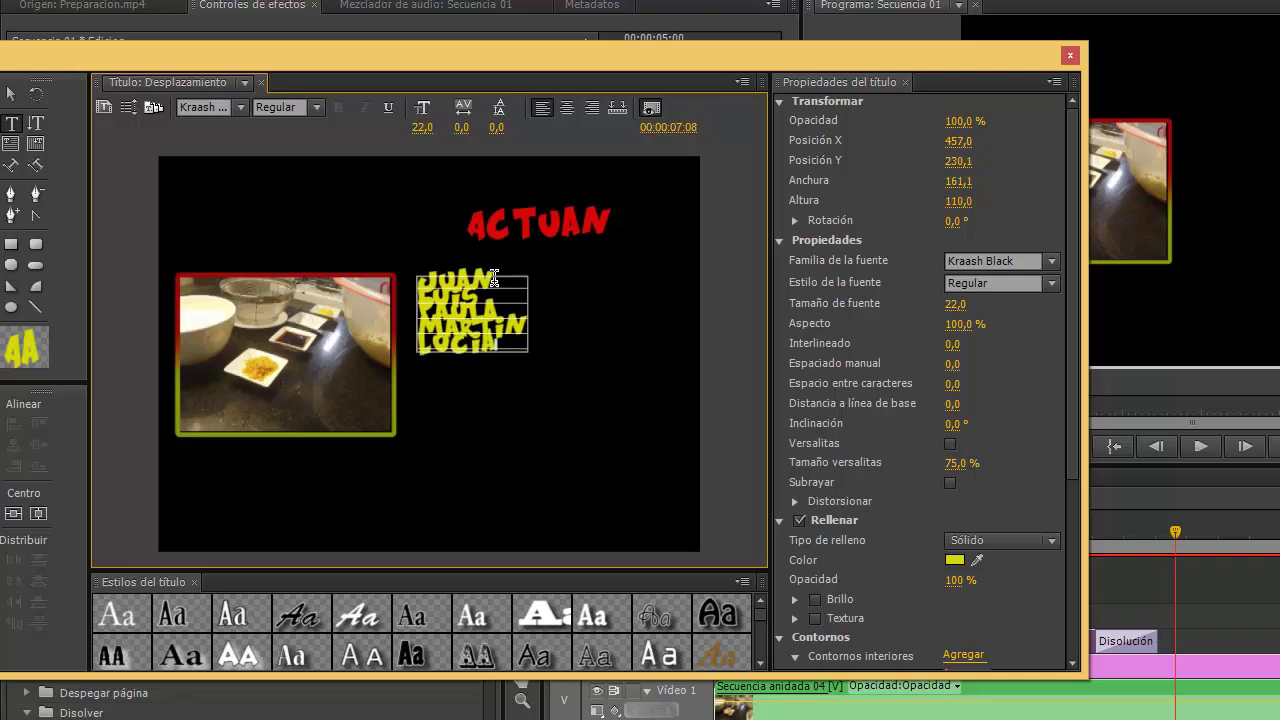
key(Return)
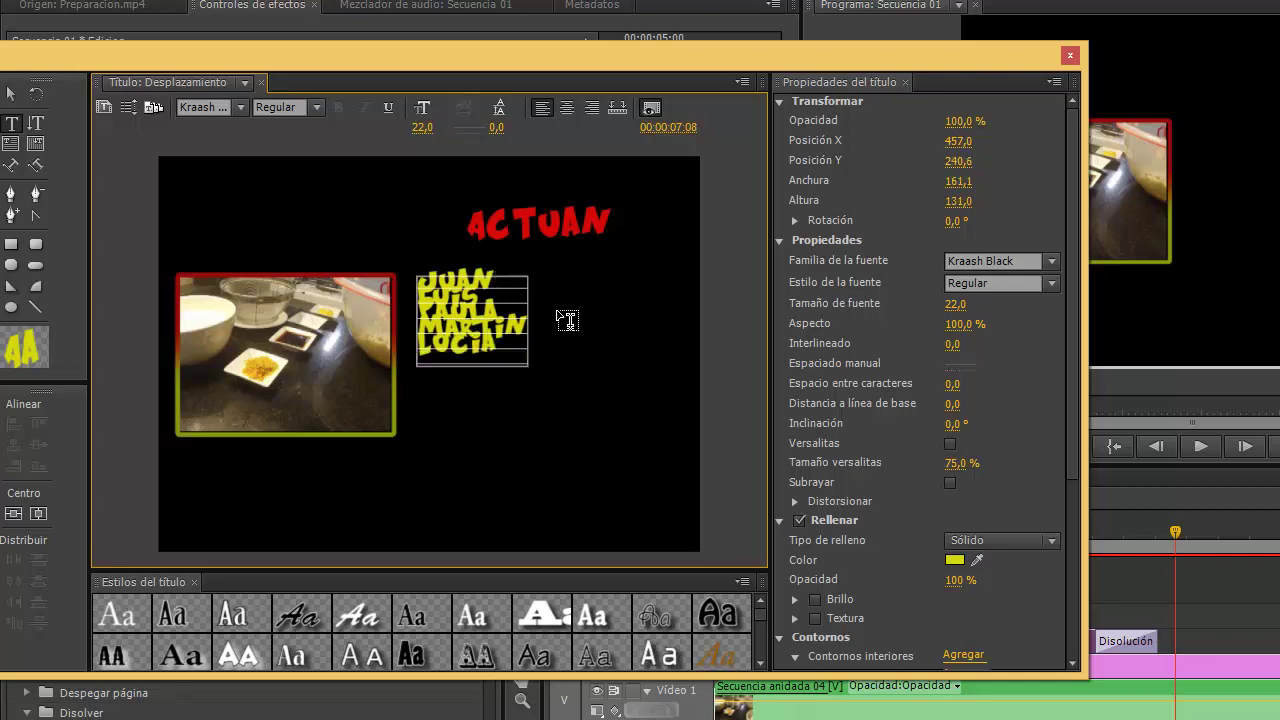
Step: Right-align the name list, set Interlineado to 19,0, and Alt-drag a copy to the right
drag(494, 346, 418, 277)
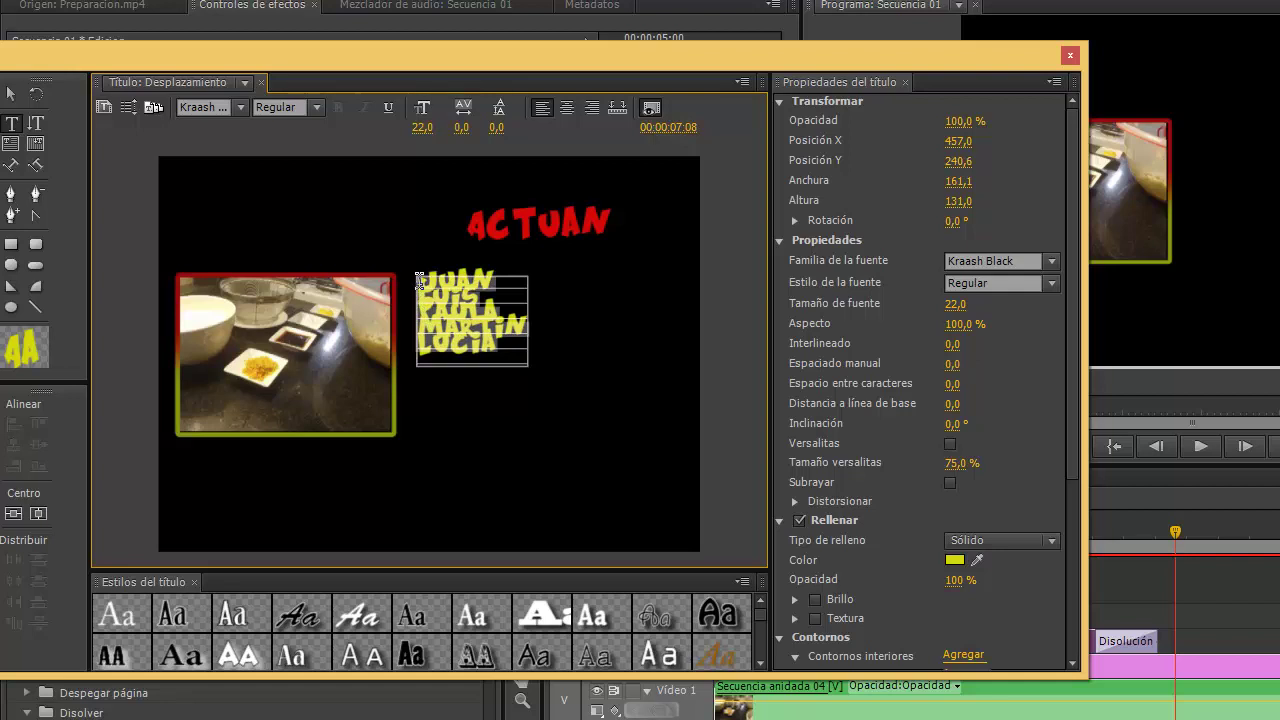
click(594, 114)
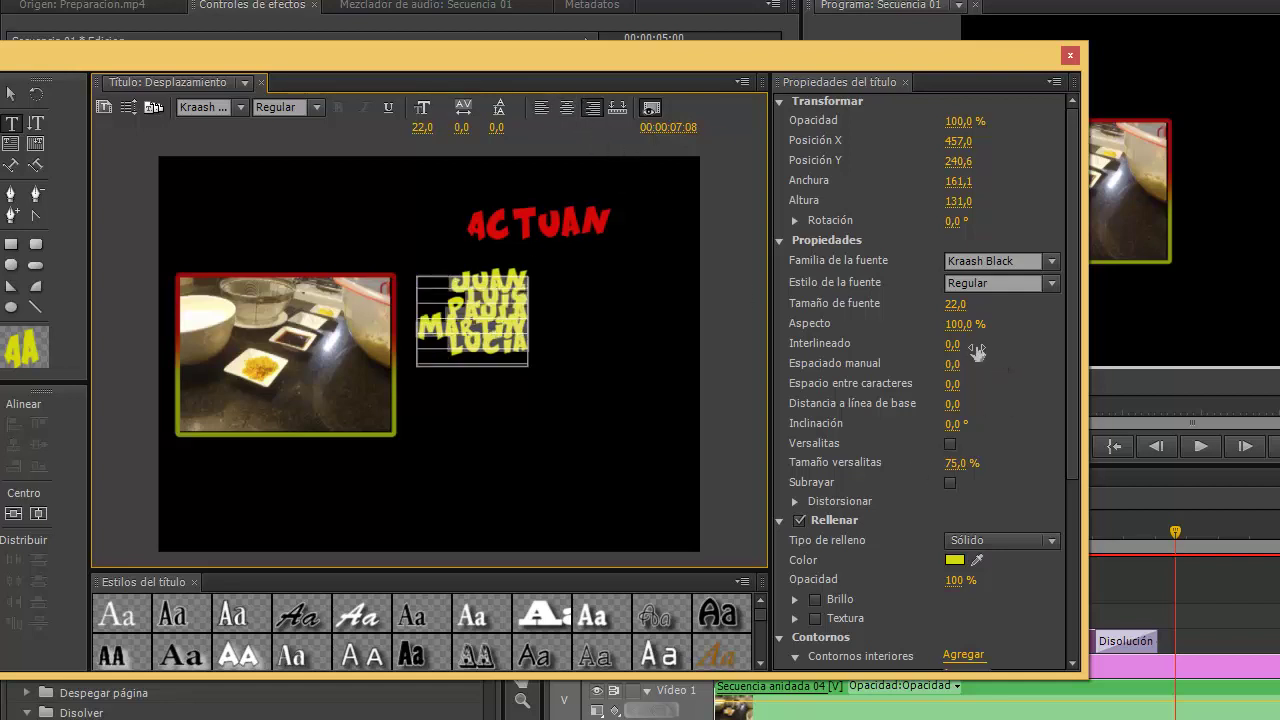
drag(948, 345, 978, 349)
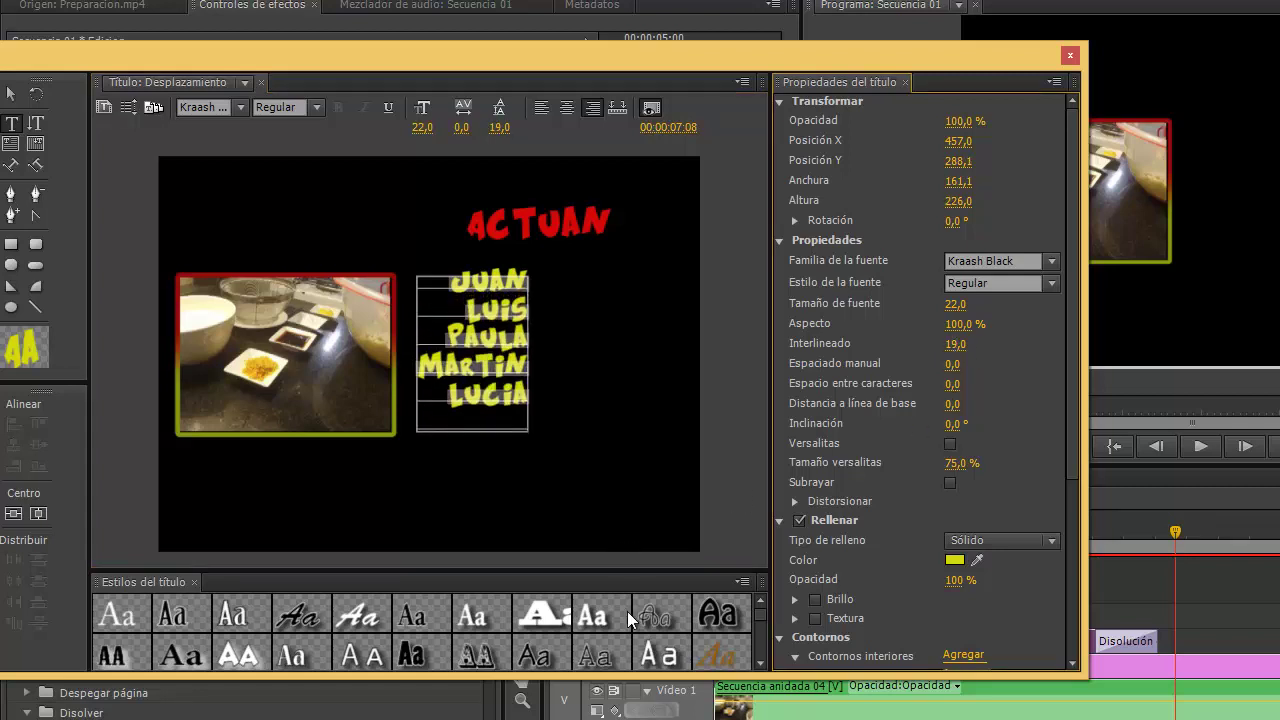
click(12, 96)
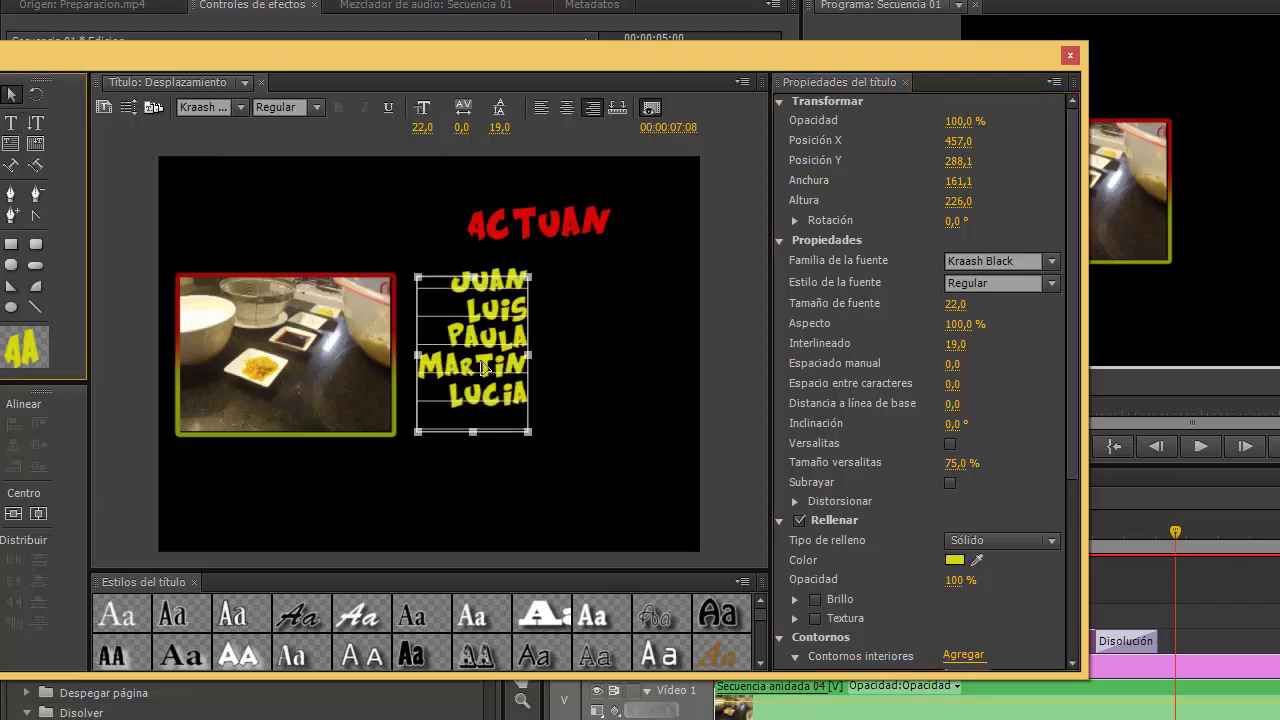
drag(488, 368, 614, 368)
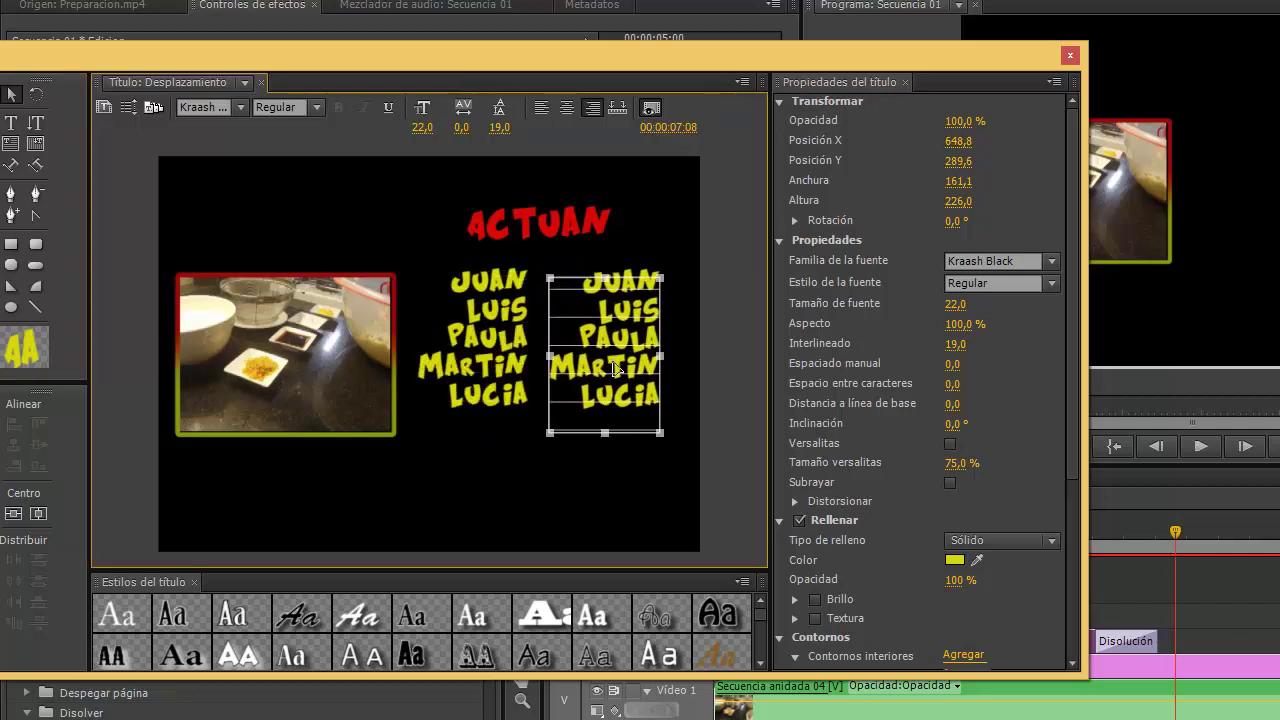
Step: Left-align the copied column and replace its first names with five full cast names
click(541, 109)
double_click(631, 282)
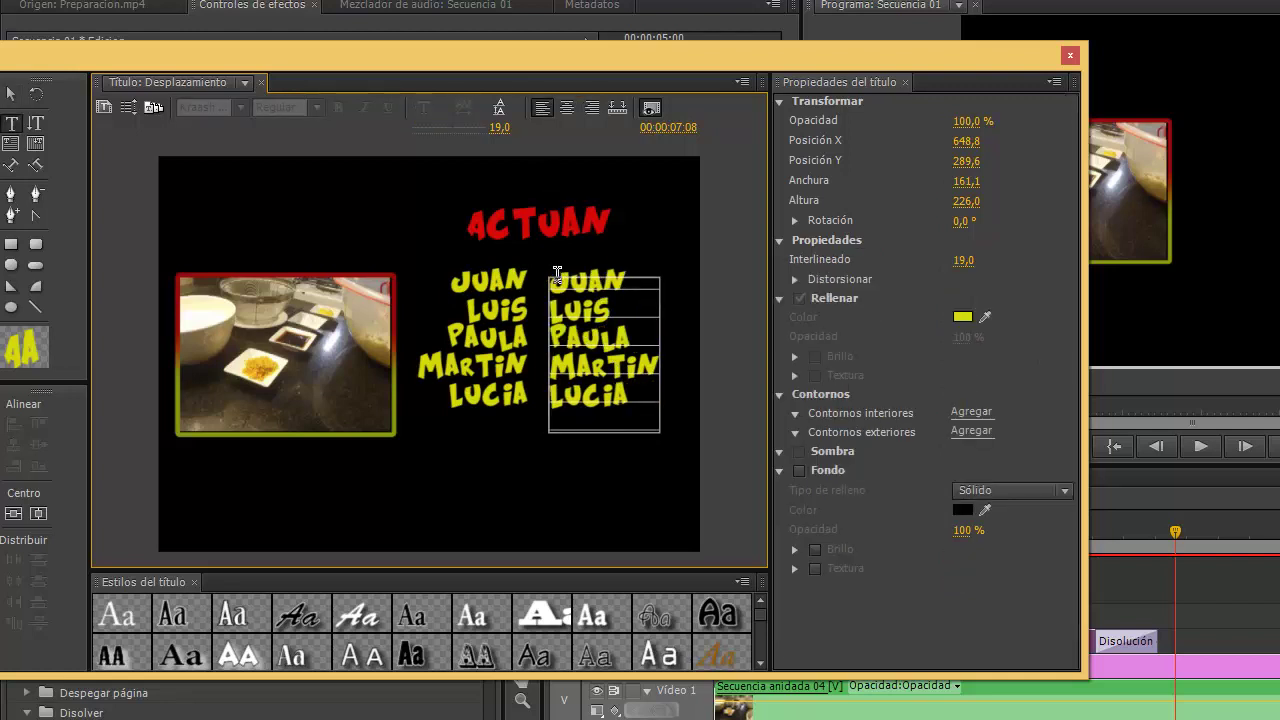
click(552, 274)
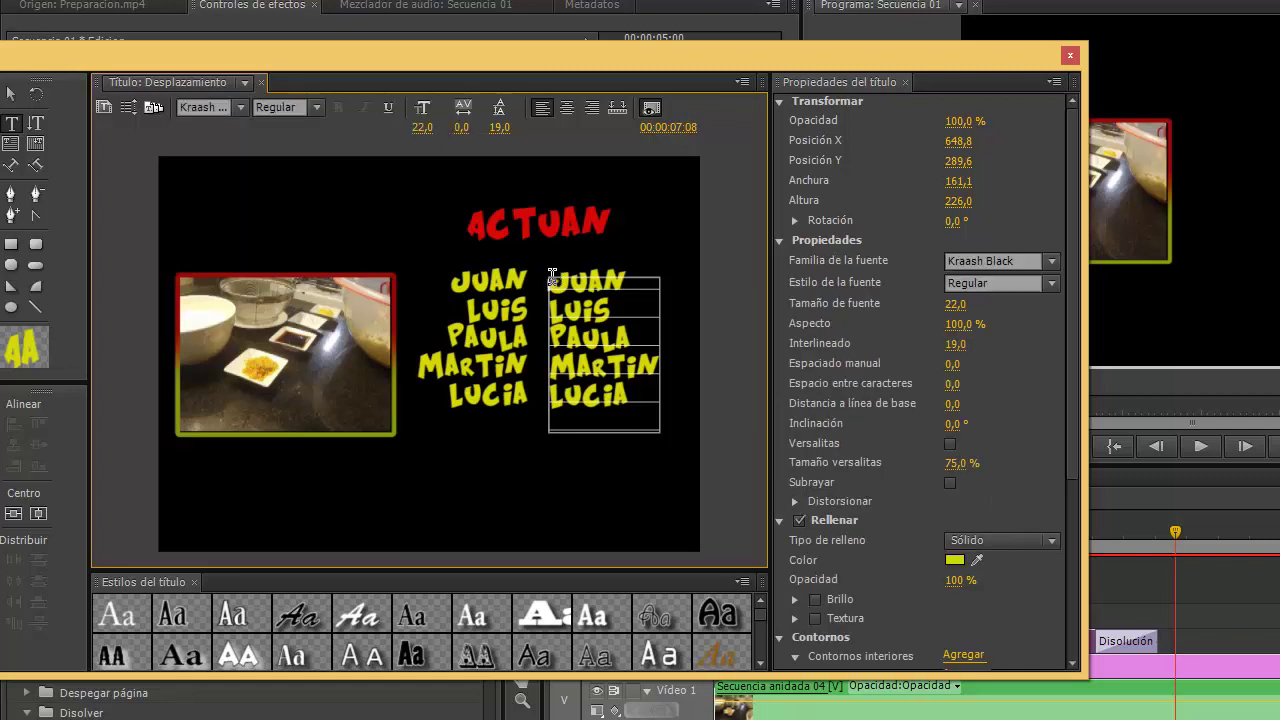
key(Delete)
key(Delete)
key(Delete)
key(Delete)
key(Delete)
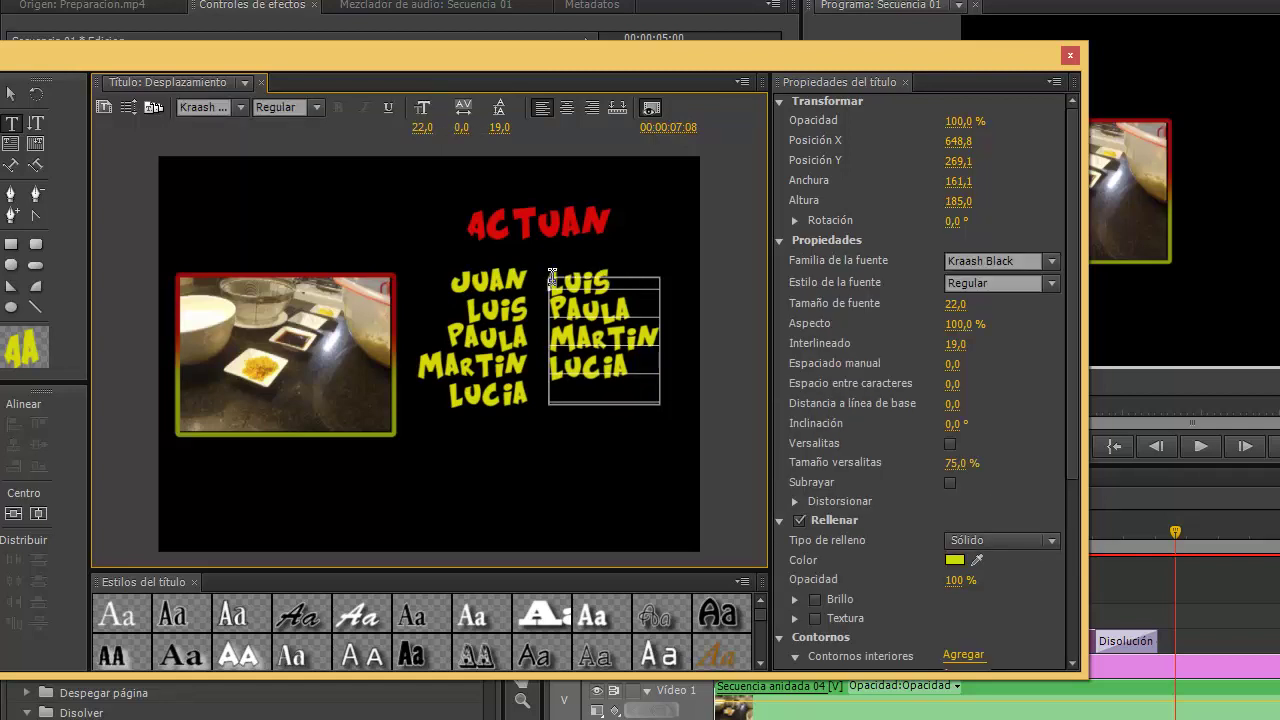
key(Delete)
key(Delete)
key(Delete)
key(Delete)
key(Delete)
key(Delete)
key(Delete)
key(Delete)
key(Delete)
key(Delete)
key(Delete)
key(Delete)
key(Delete)
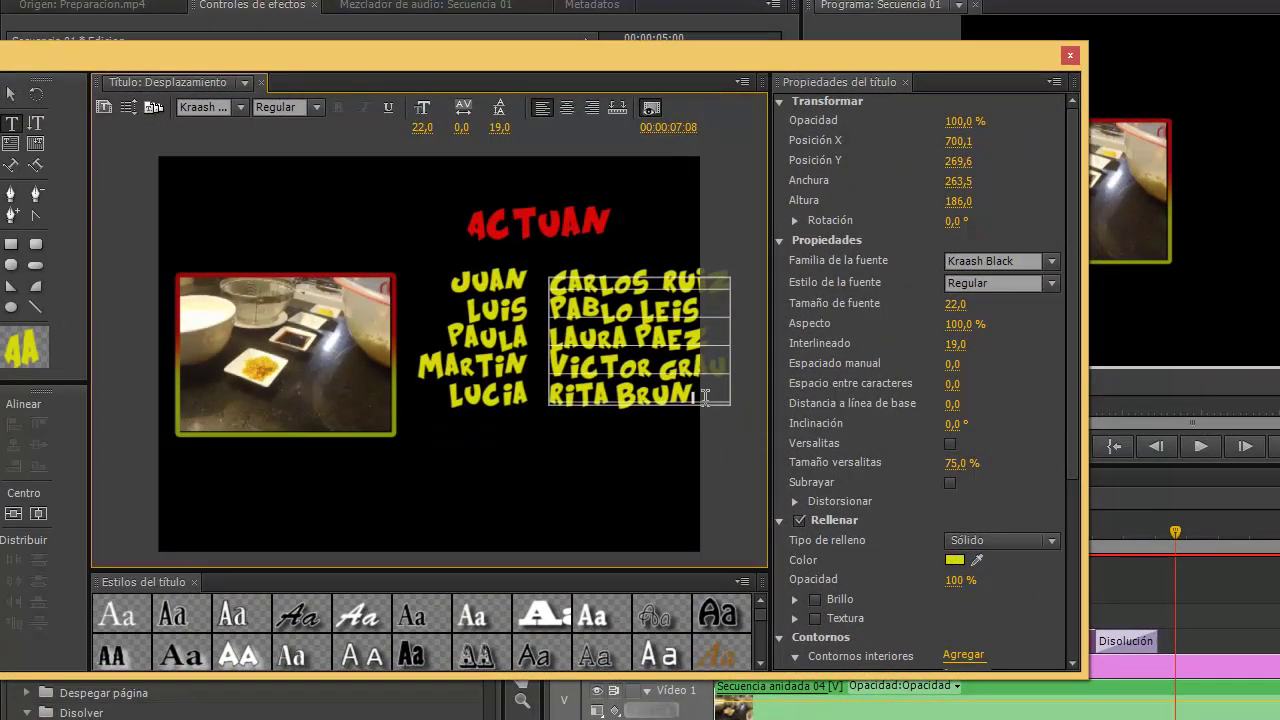
drag(700, 397, 546, 257)
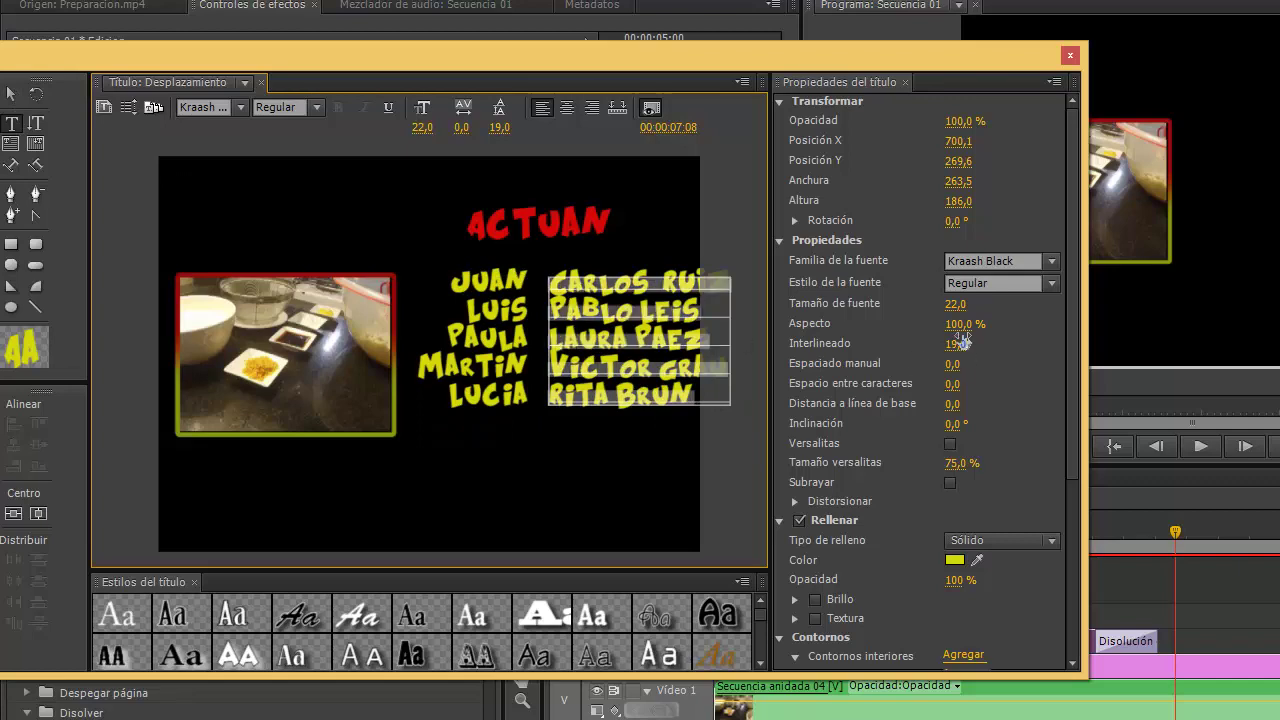
click(955, 560)
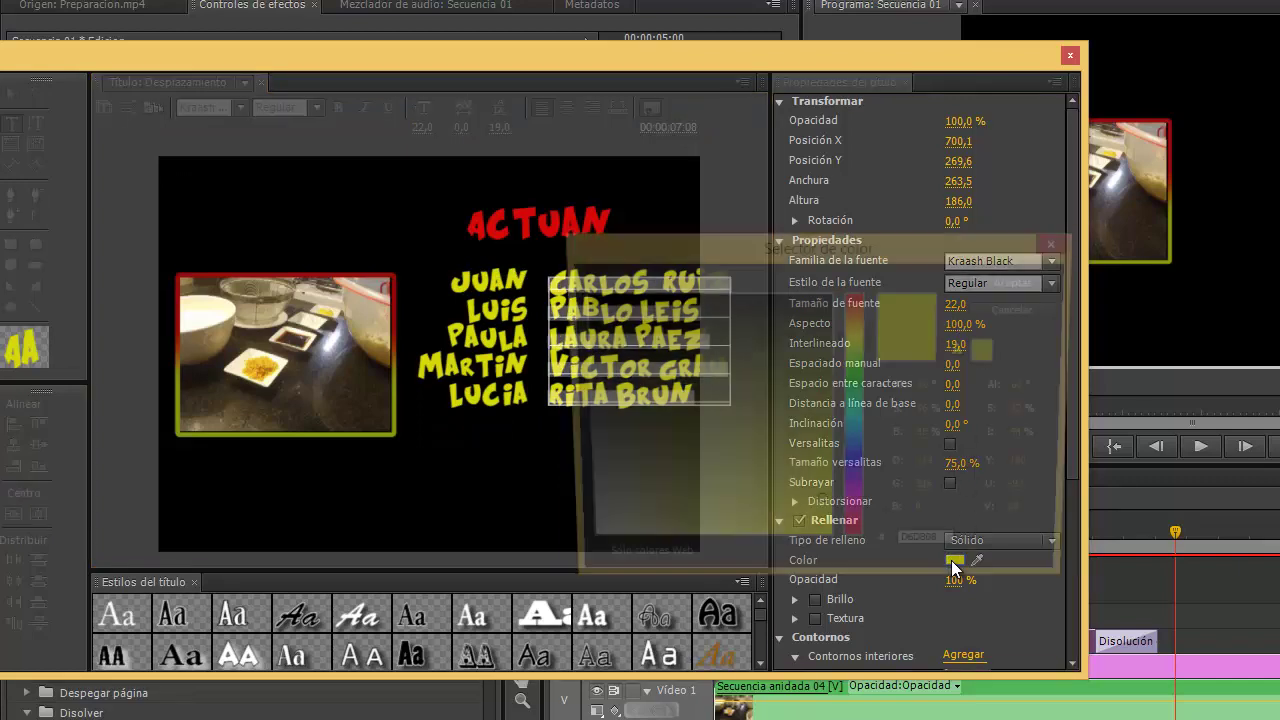
Step: Colour the full-name column cyan and nudge both name columns side by side
click(853, 422)
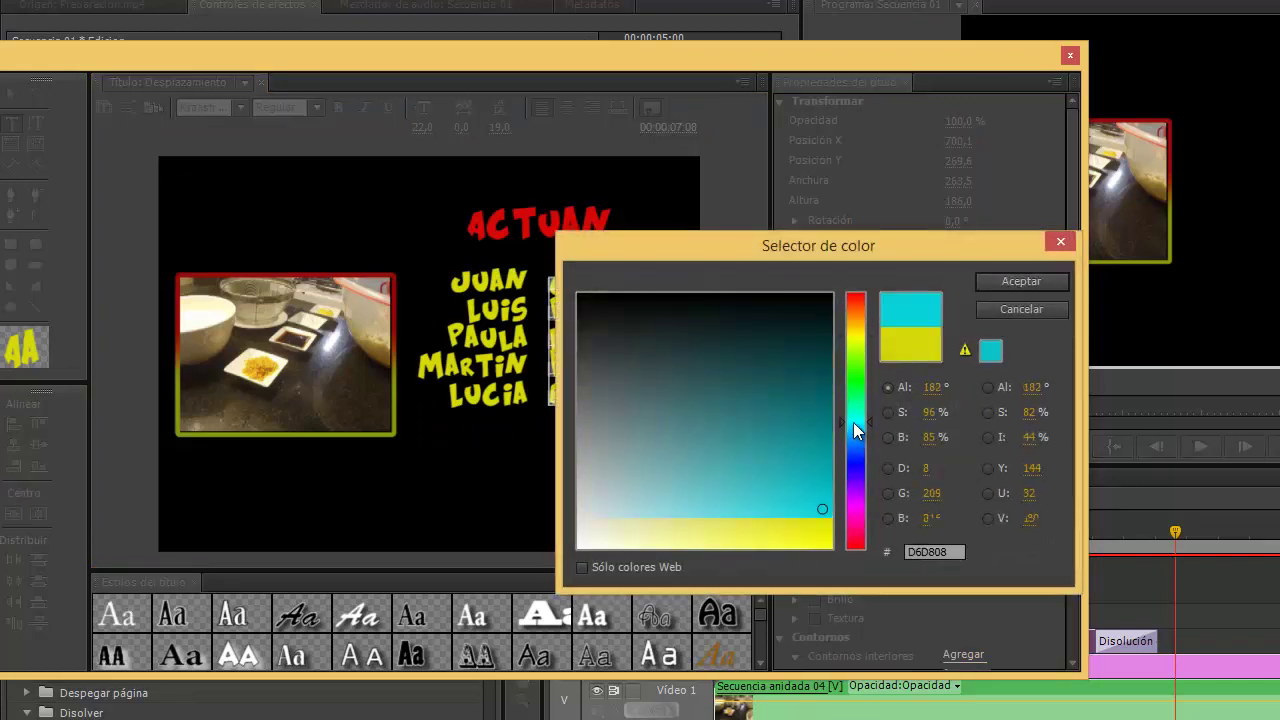
click(1022, 281)
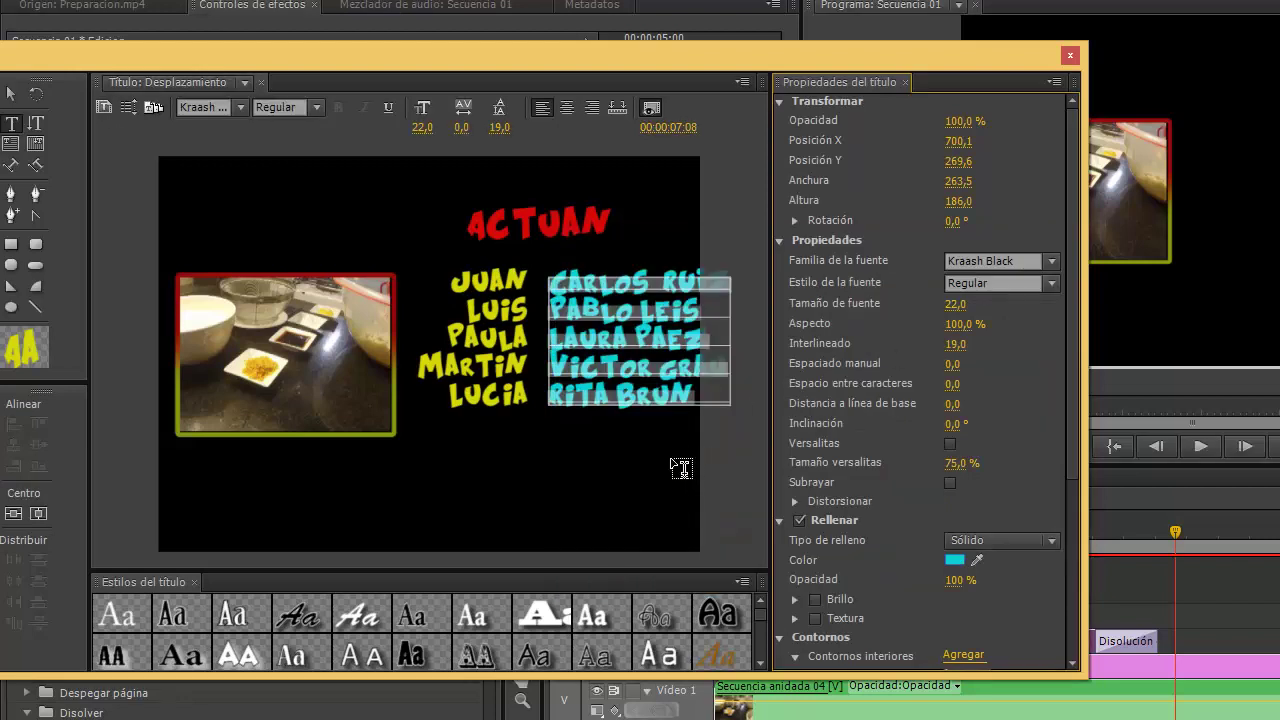
click(11, 94)
click(458, 405)
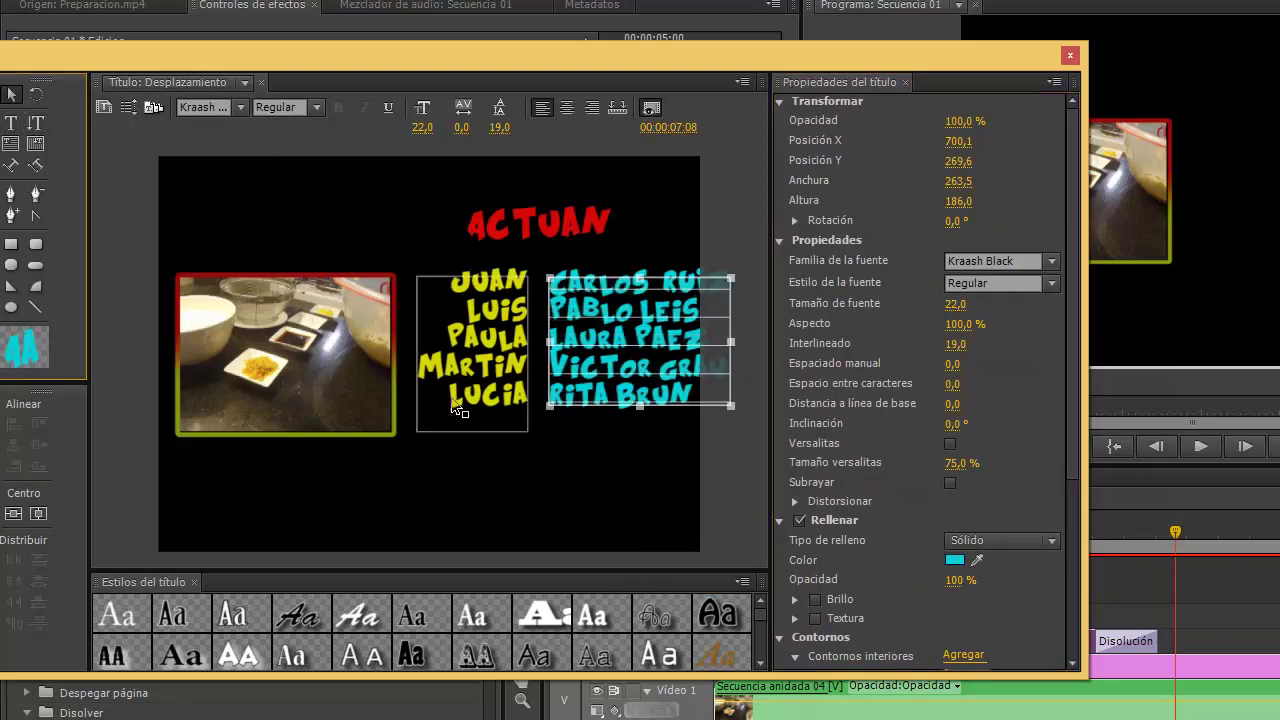
mouse_move(472, 390)
mouse_down()
mouse_move(456, 387)
mouse_move(467, 390)
mouse_up()
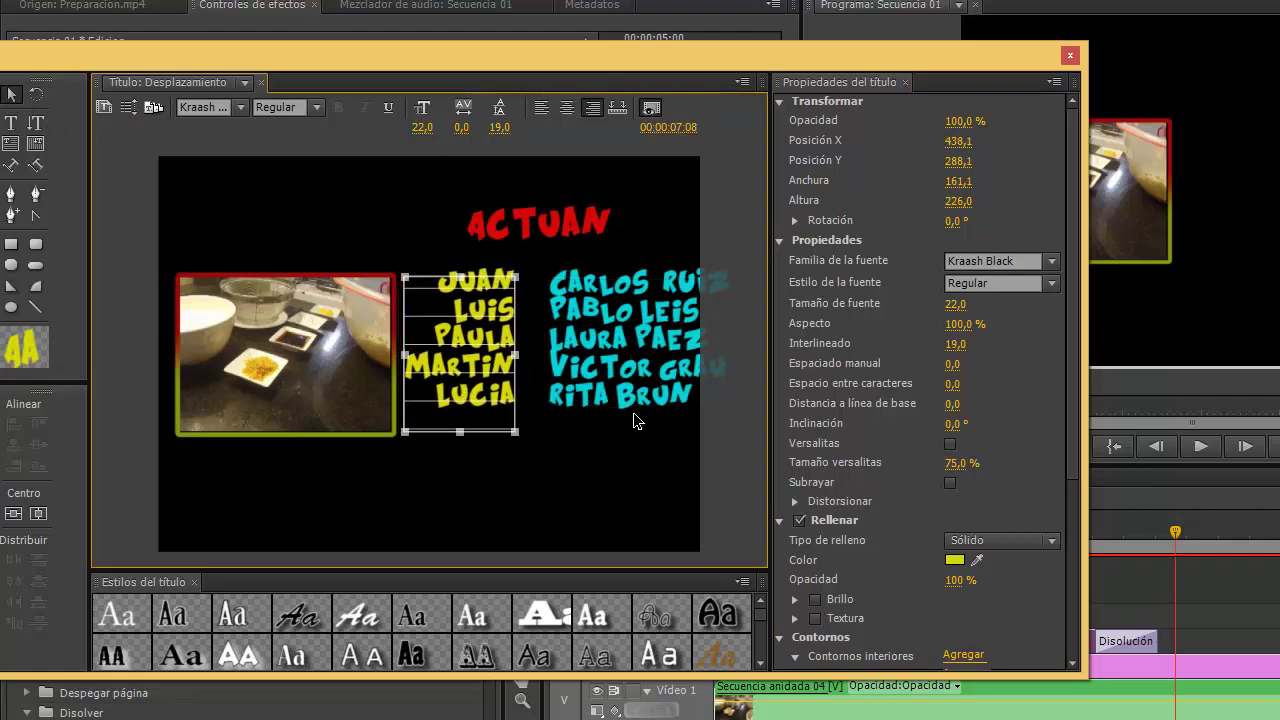
drag(638, 412, 622, 406)
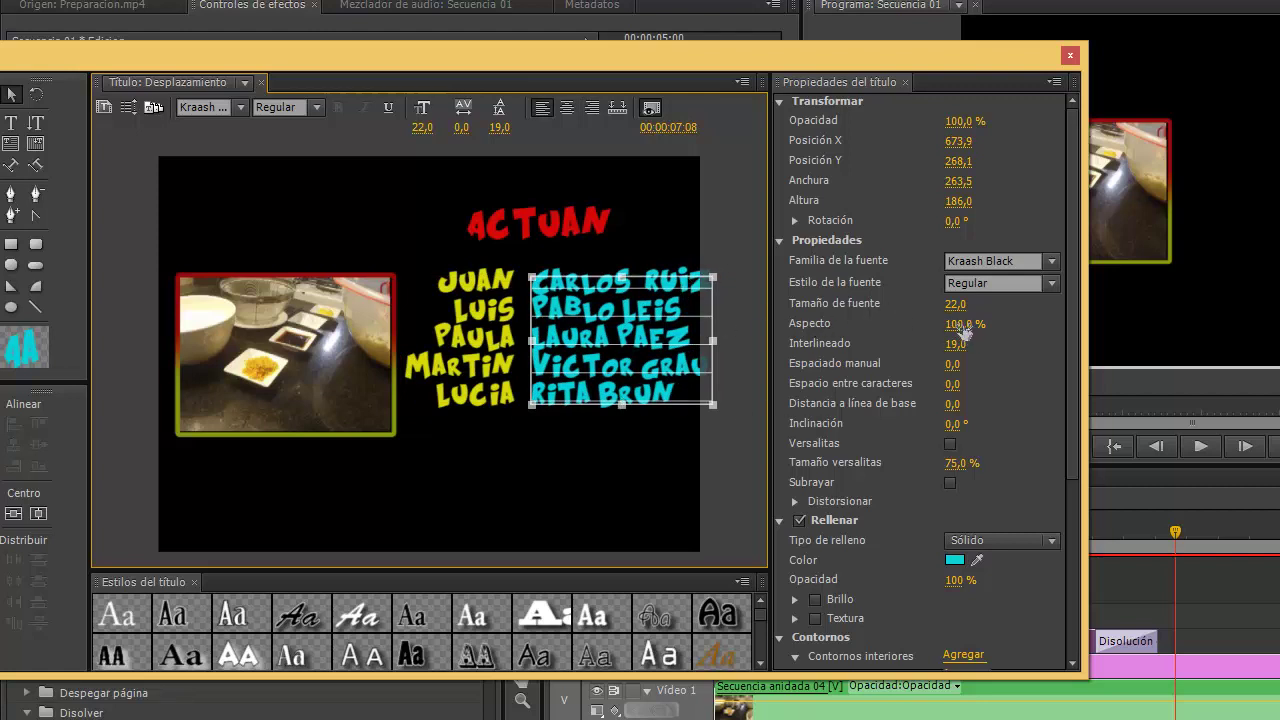
Step: Narrow the cyan column to 84% Aspecto and the yellow column to 81%
drag(958, 330, 948, 331)
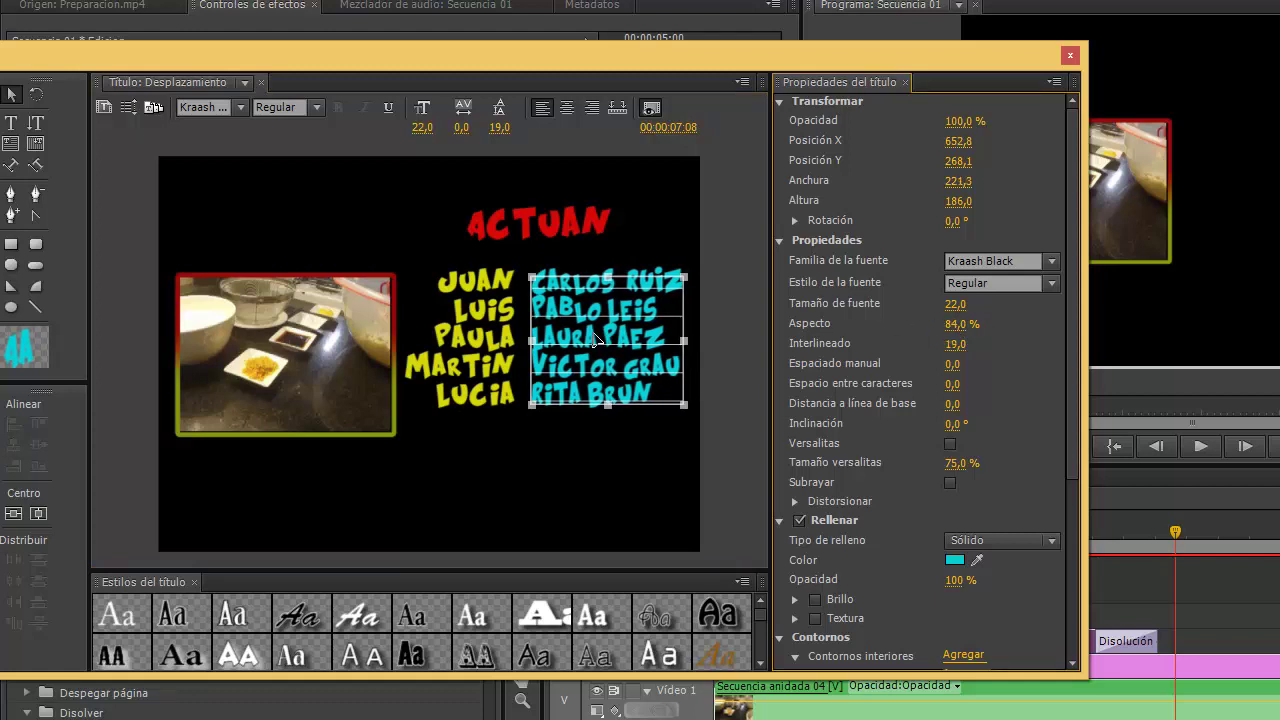
click(492, 368)
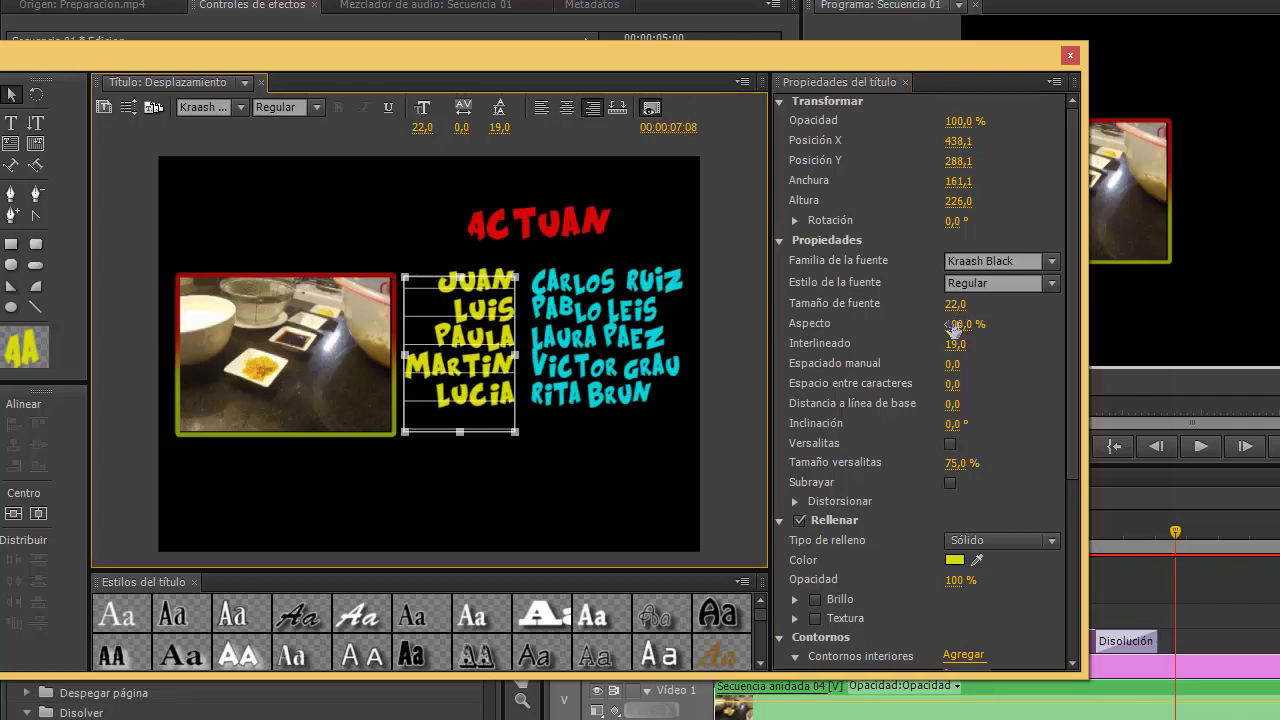
drag(954, 331, 934, 335)
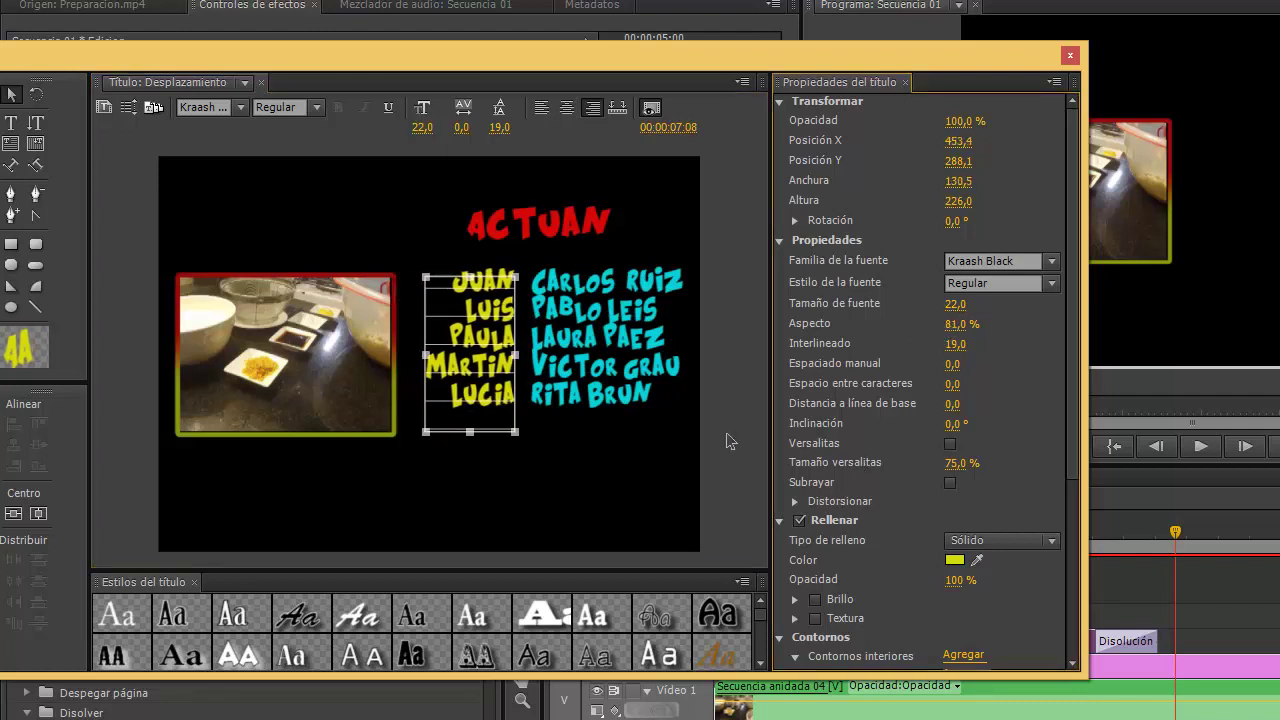
click(608, 523)
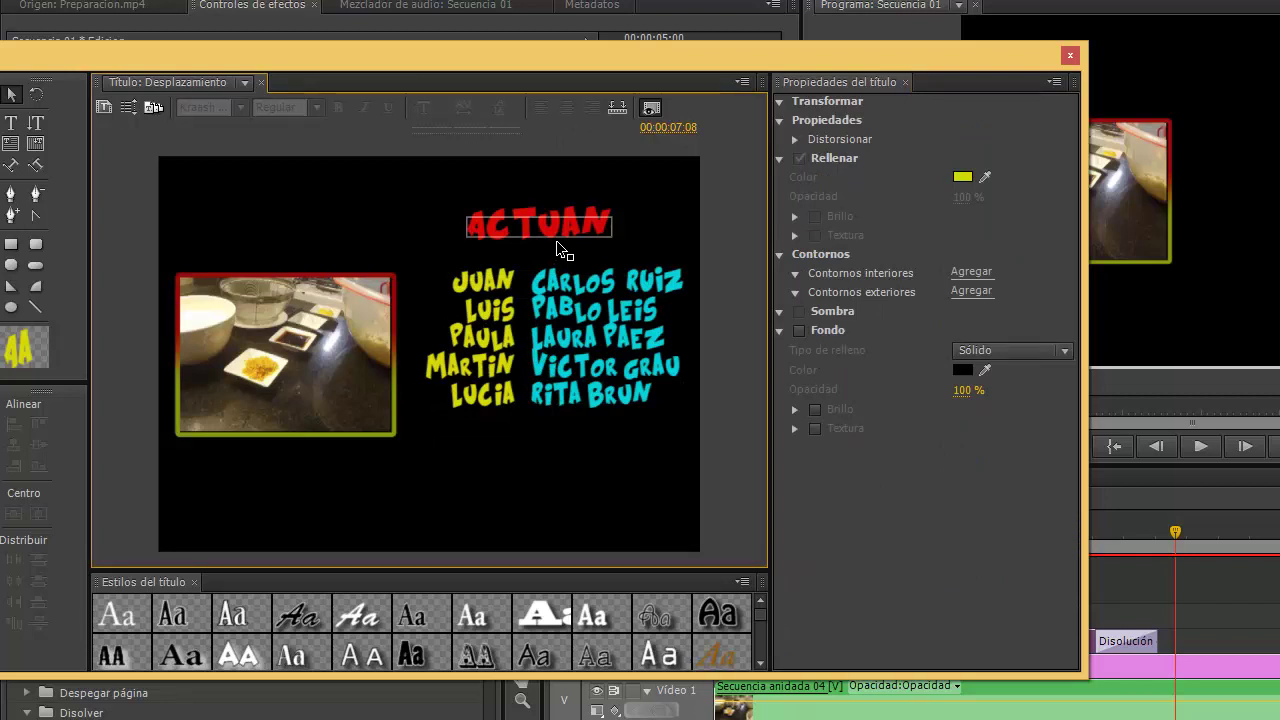
Step: Alt-drag copies of ACTUAN and both name columns lower, running past the bottom edge
drag(556, 240, 443, 482)
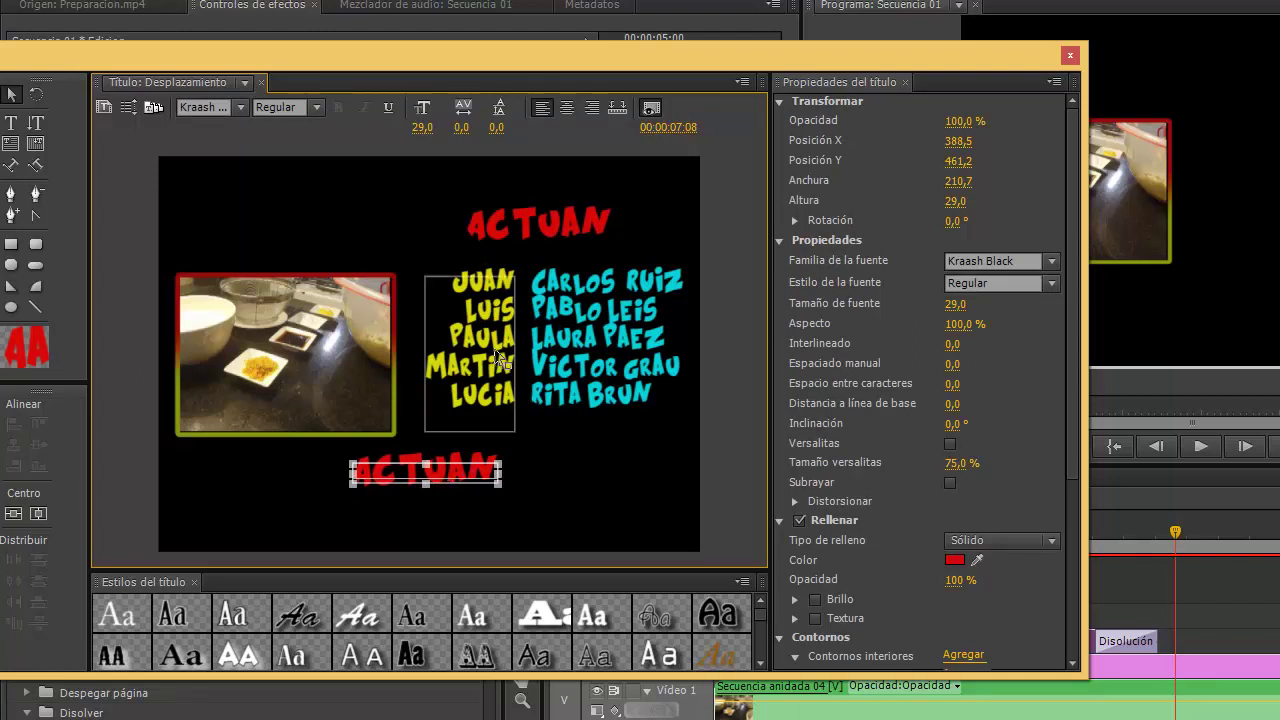
drag(491, 359, 315, 565)
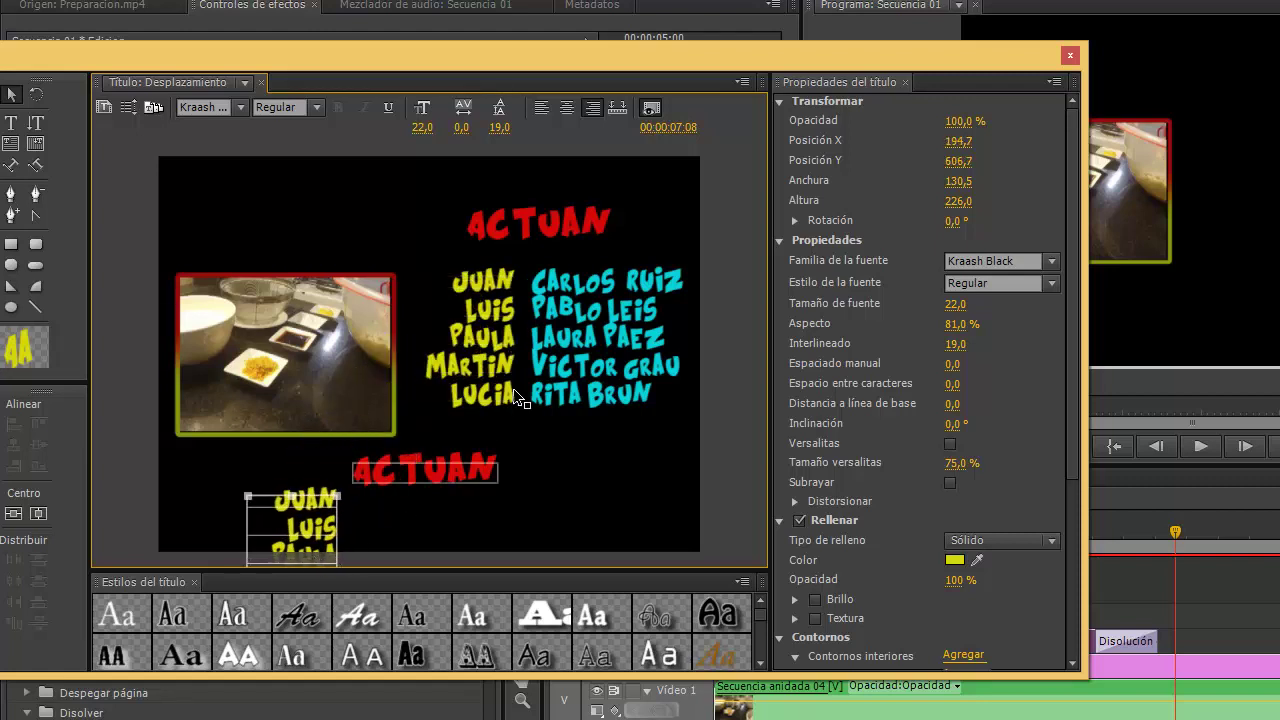
click(543, 380)
drag(543, 380, 375, 585)
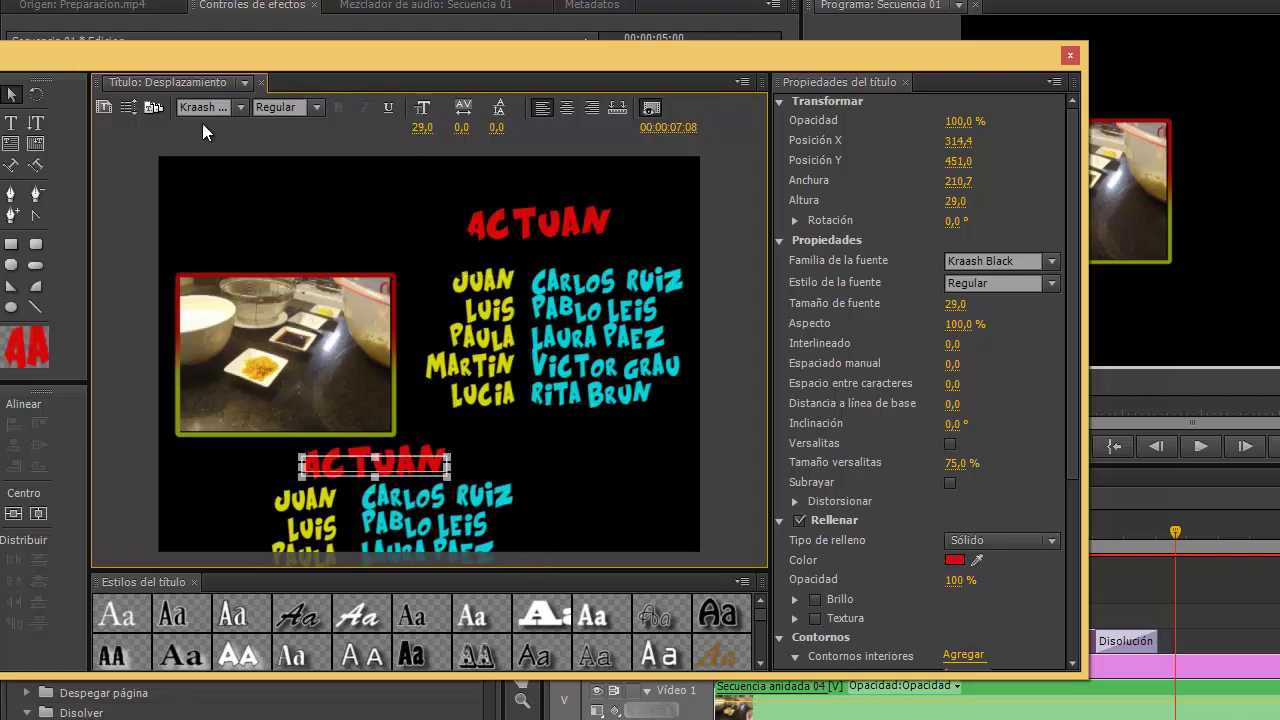
Step: Make the title a vertical roll that starts and ends off screen, then close the Titler
click(126, 112)
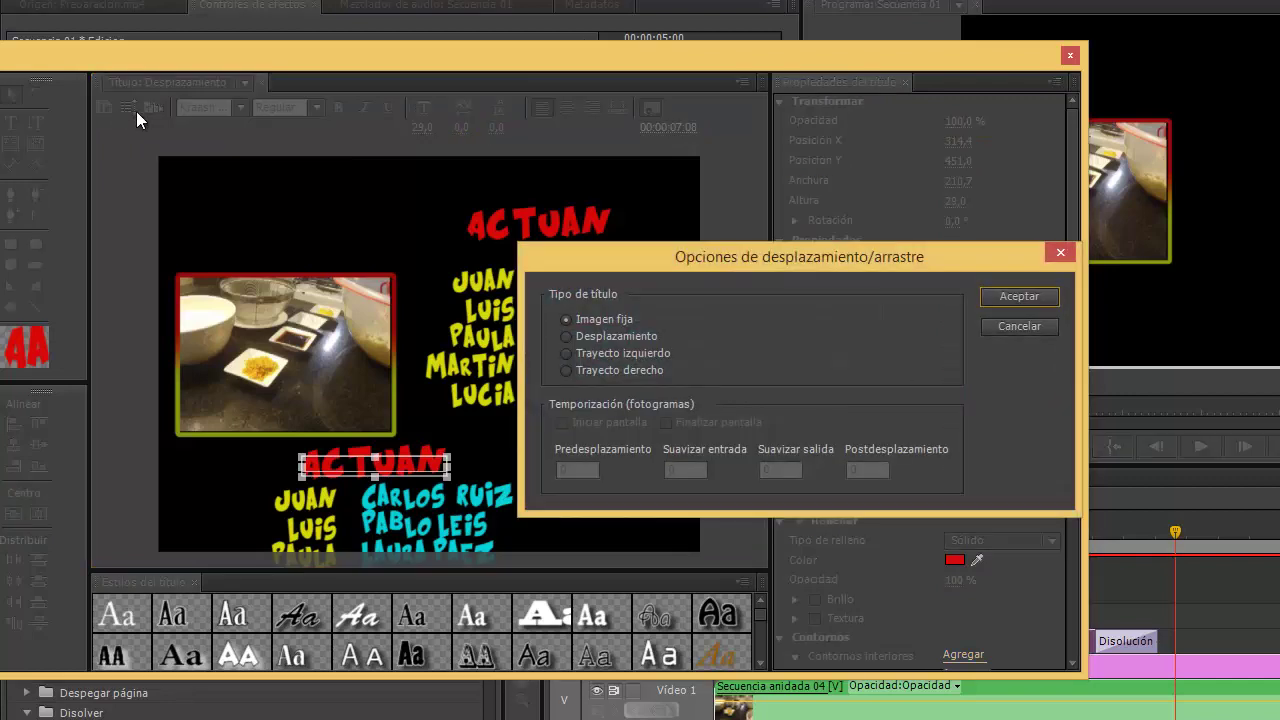
click(1022, 325)
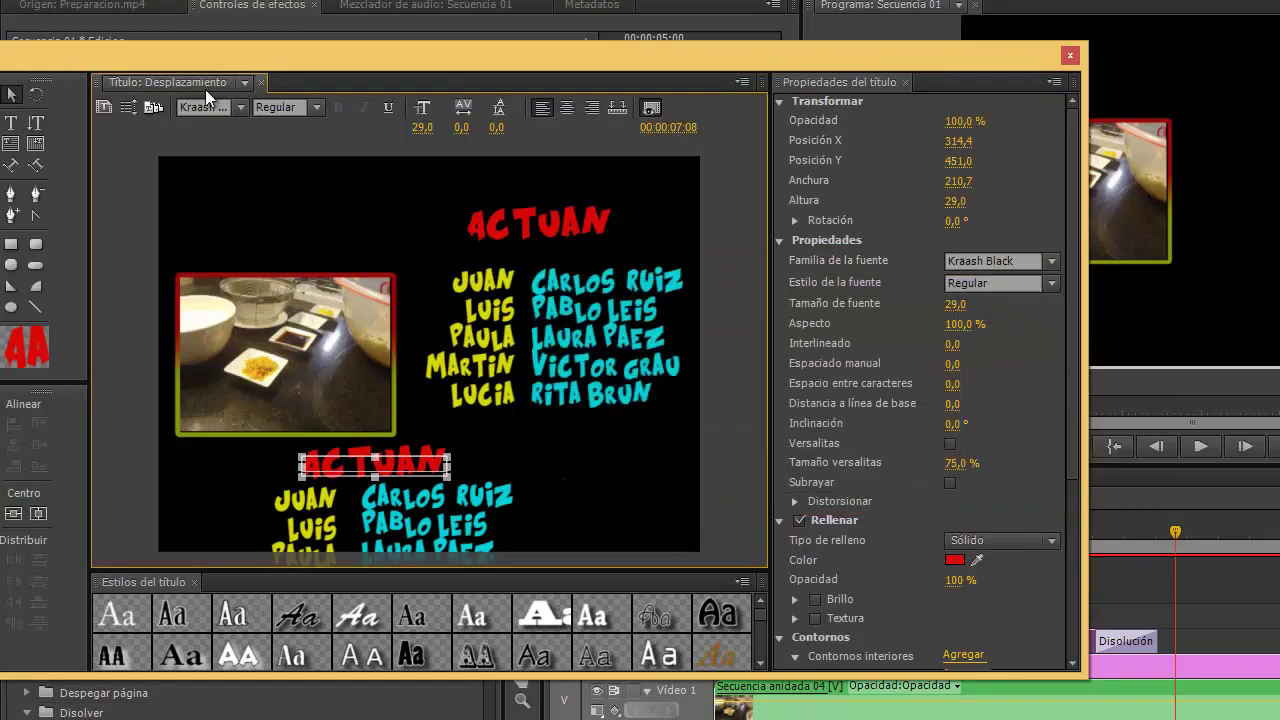
click(131, 110)
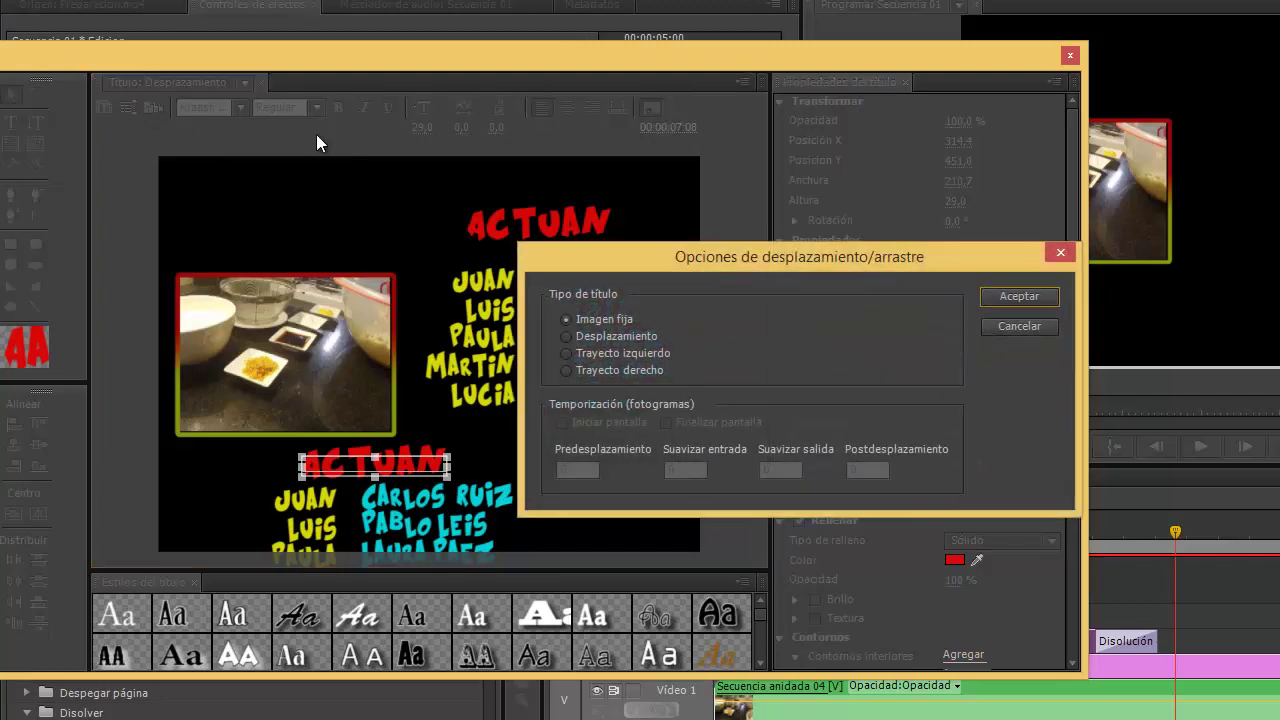
click(565, 337)
click(565, 422)
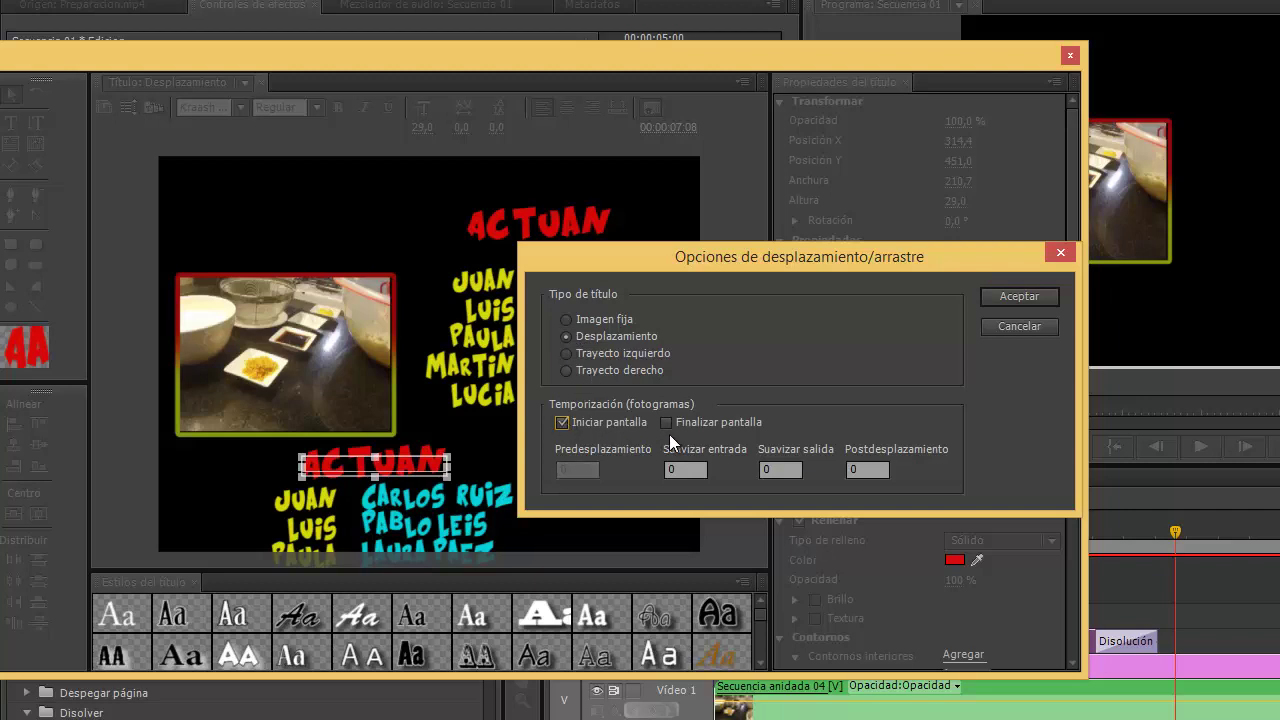
click(665, 422)
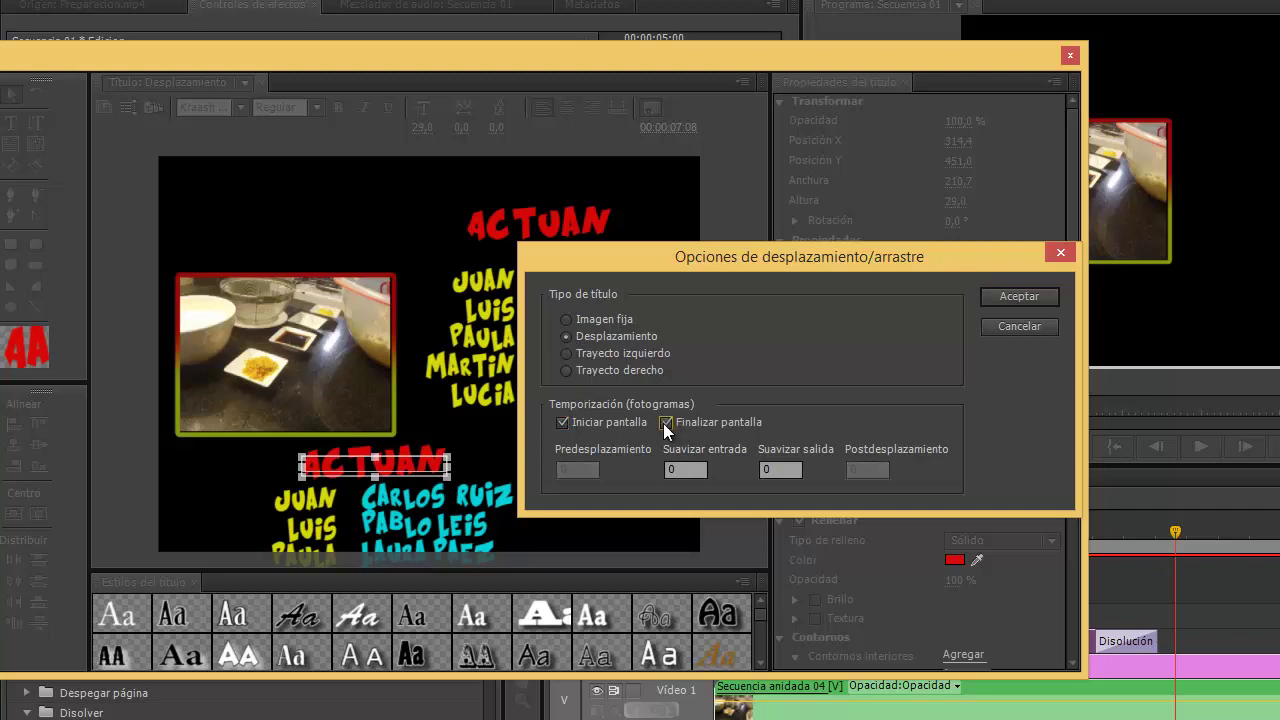
click(1018, 296)
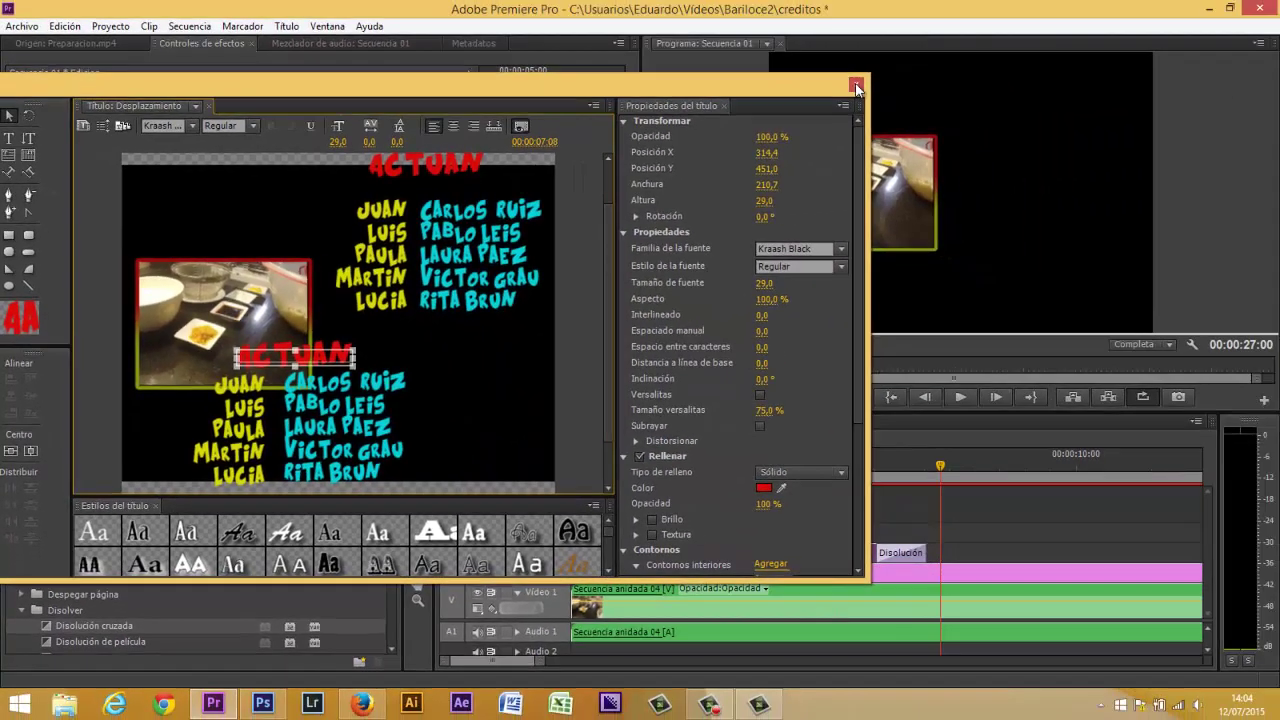
click(856, 88)
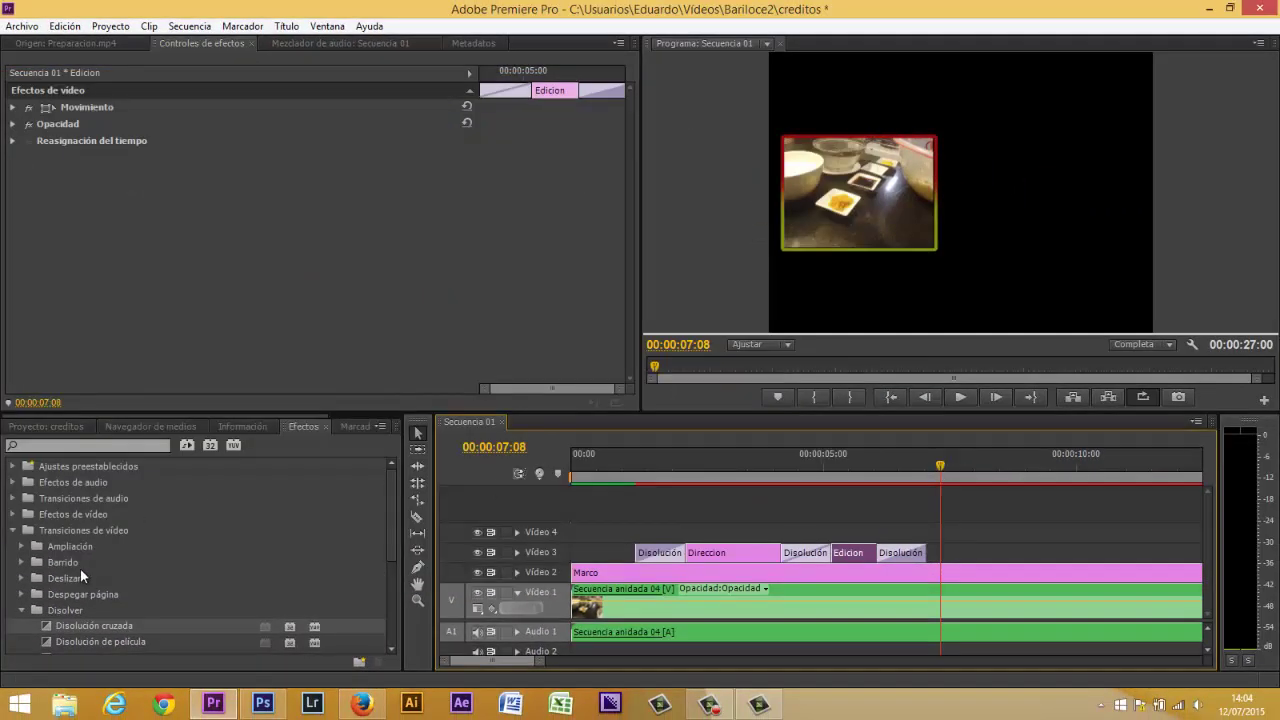
Step: Place the Desplazamiento title on Video 4 and shift it 8 frames earlier, checking the Edicion title
click(46, 426)
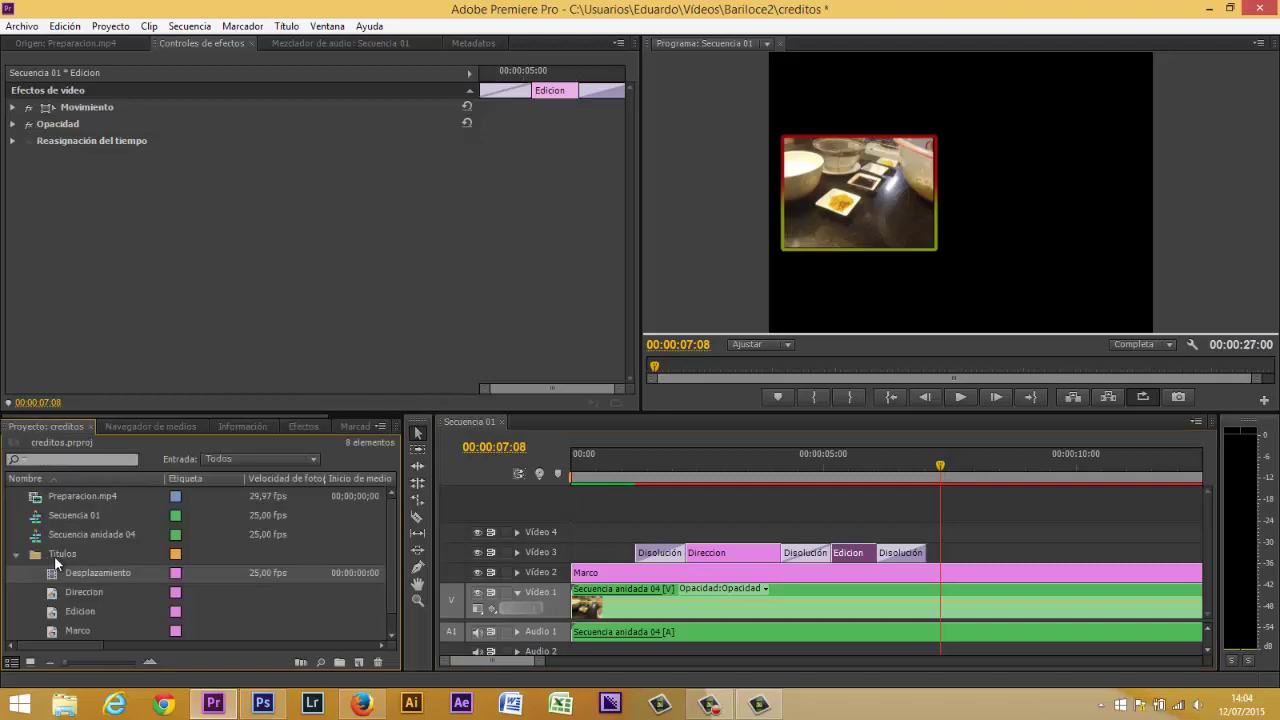
drag(55, 580, 924, 541)
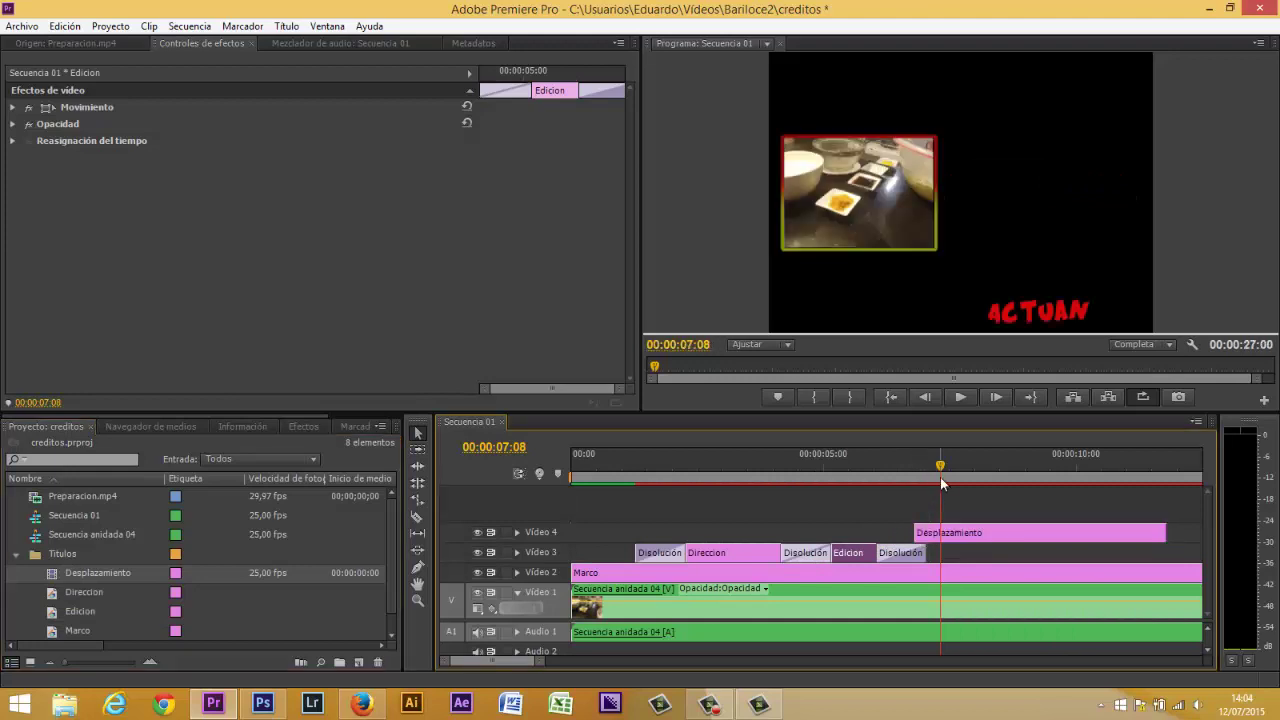
mouse_move(940, 466)
mouse_down()
mouse_move(851, 468)
mouse_move(941, 487)
mouse_up()
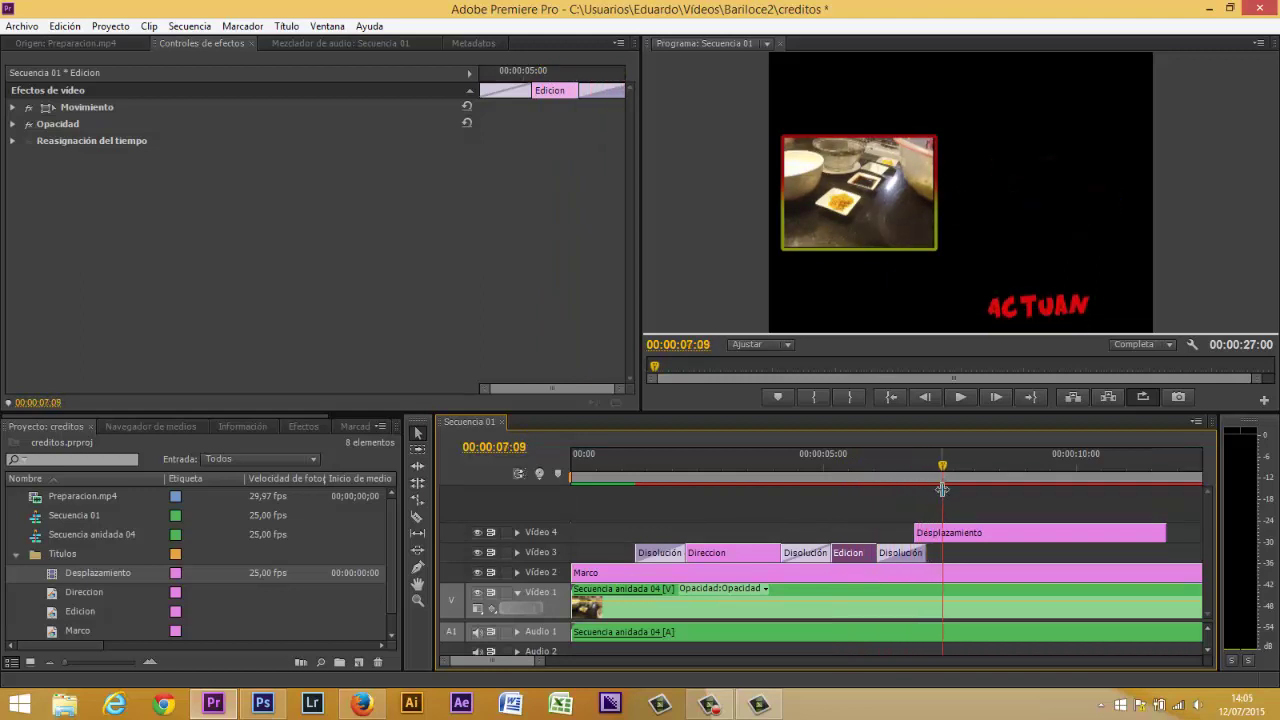
drag(992, 538, 984, 546)
drag(947, 477, 973, 483)
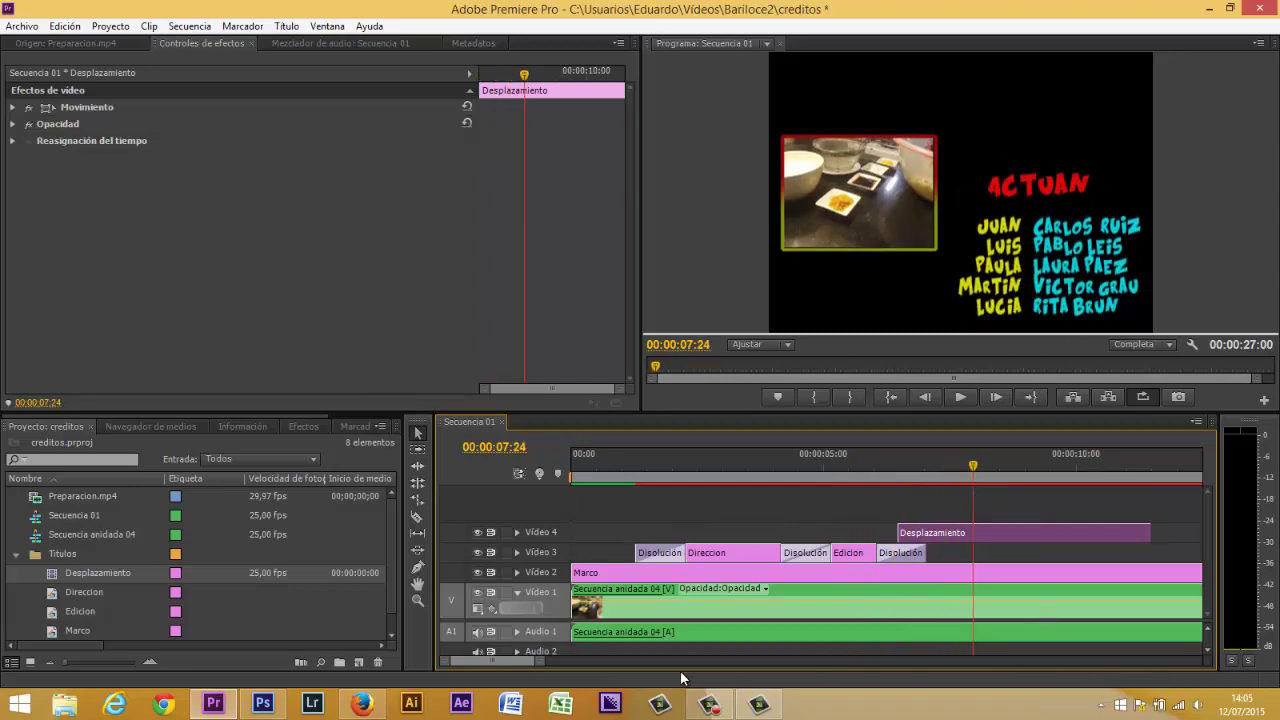
Step: Extend the Desplazamiento credits clip to end near 20 seconds and preview the scrolling cast list
drag(543, 662, 578, 668)
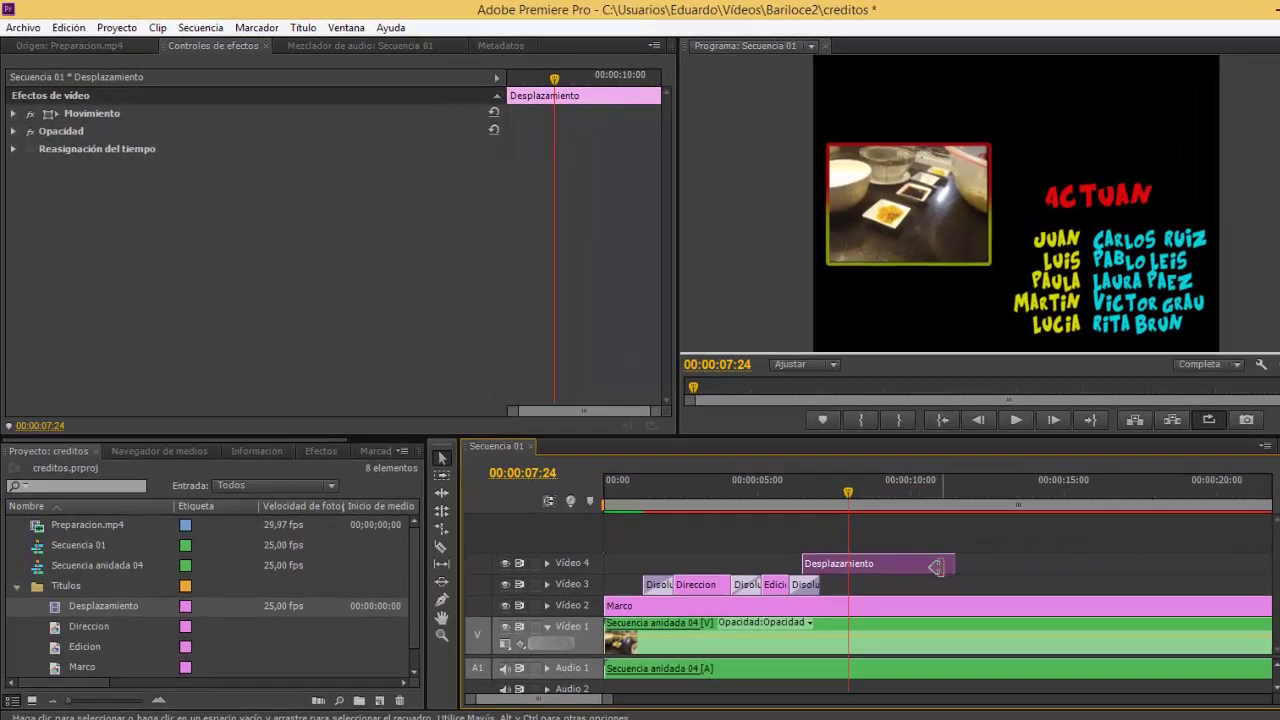
drag(962, 564, 1138, 568)
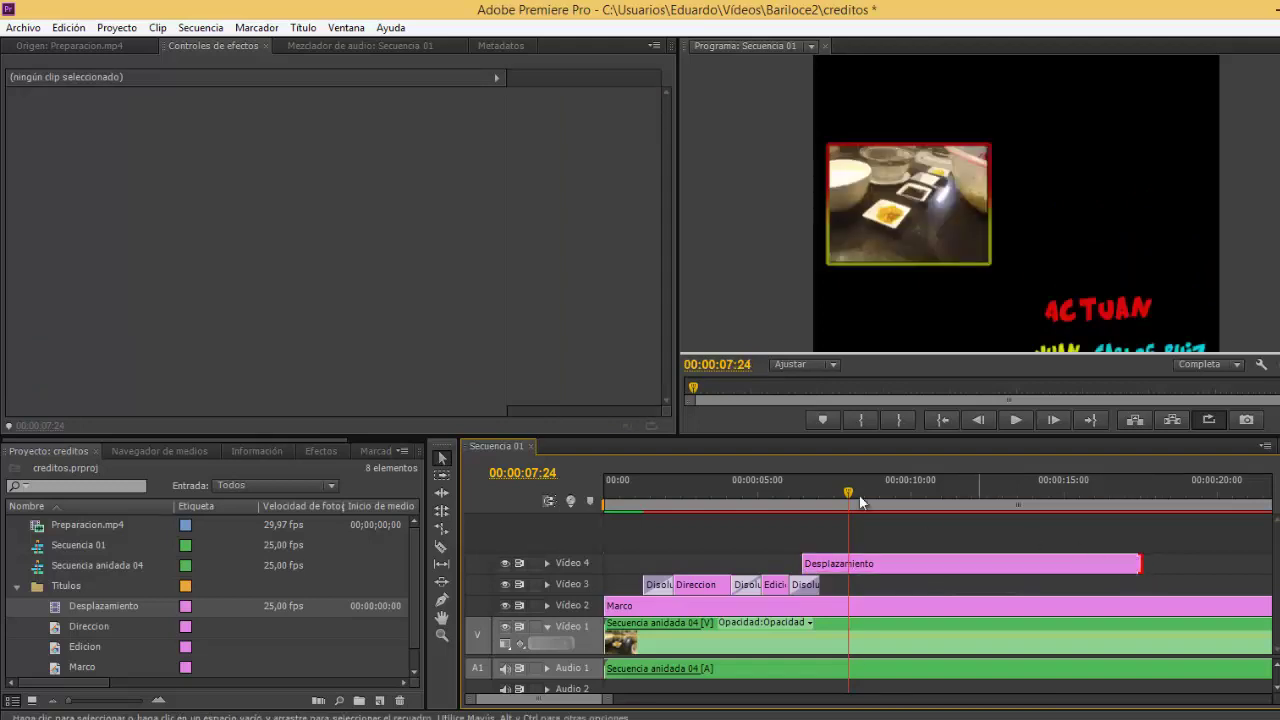
drag(849, 495, 776, 499)
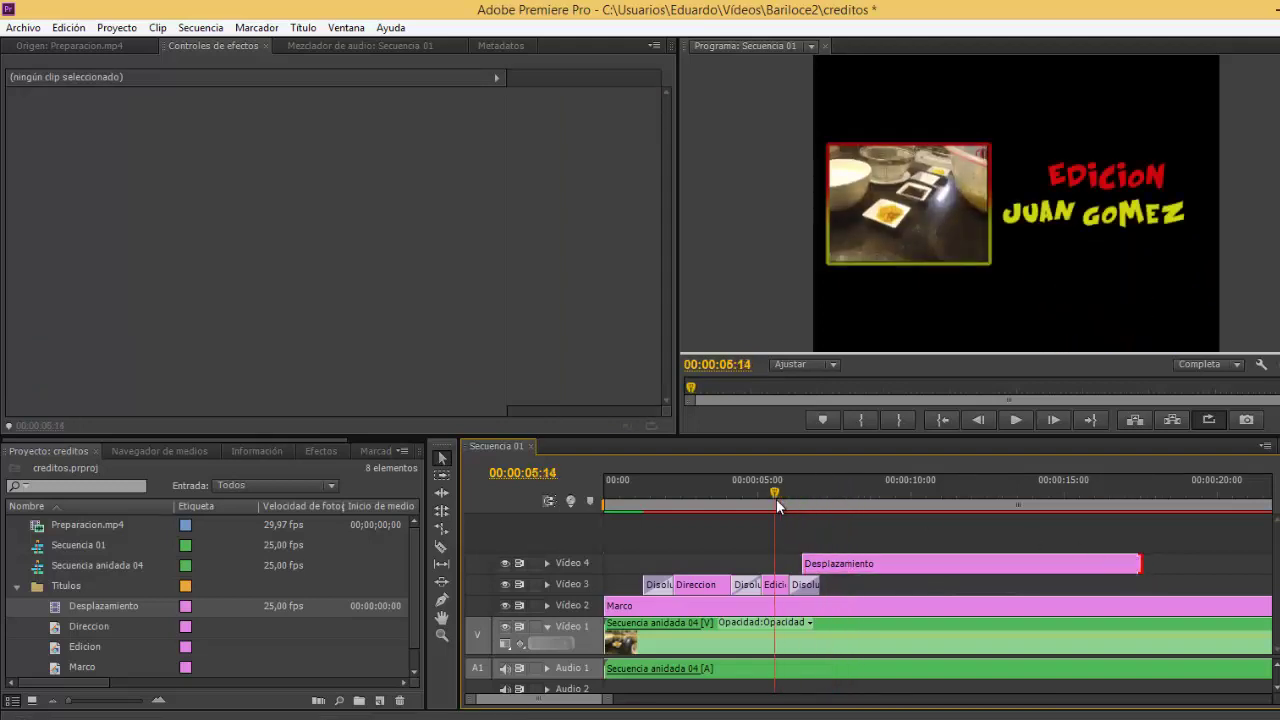
key(space)
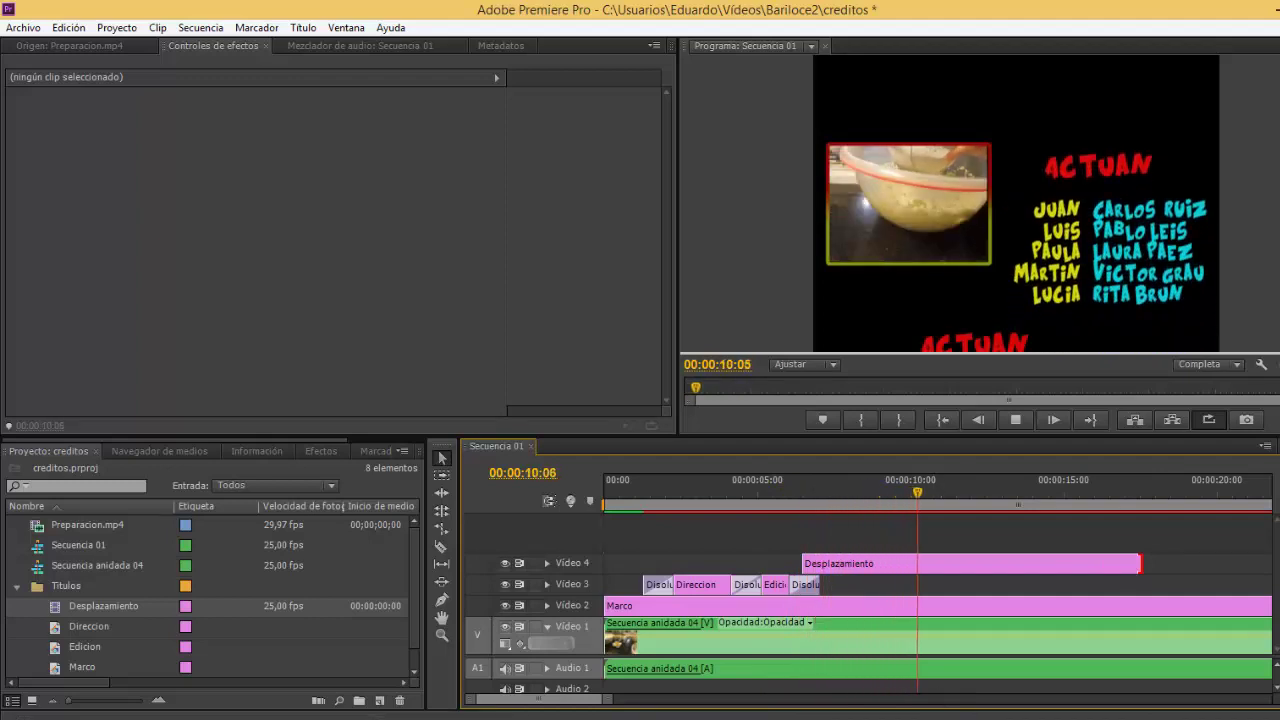
key(space)
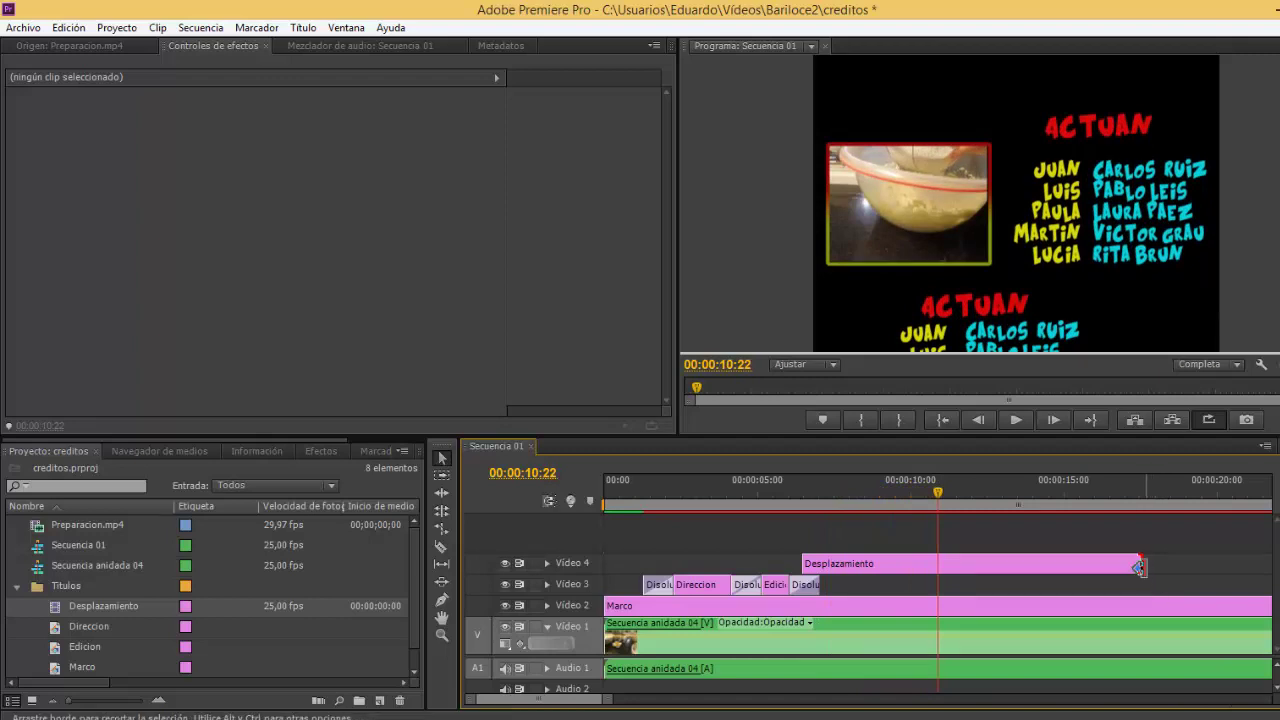
drag(1138, 566, 1218, 566)
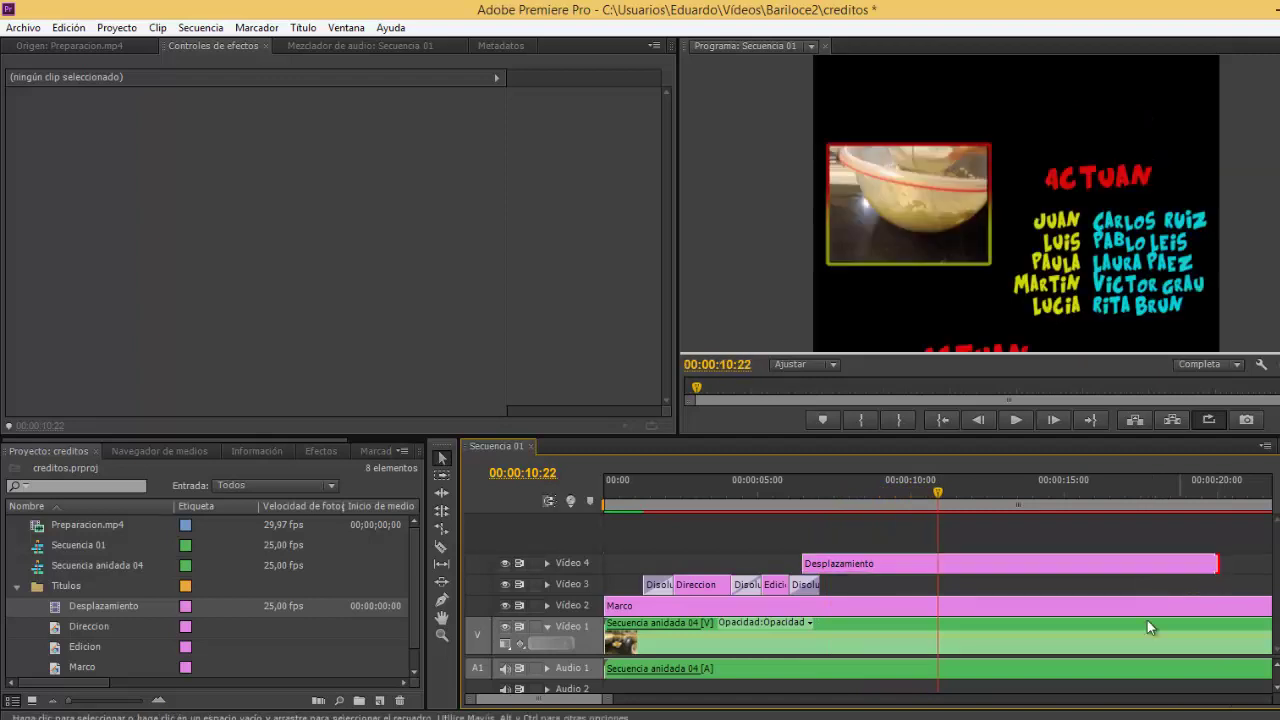
drag(917, 498, 981, 518)
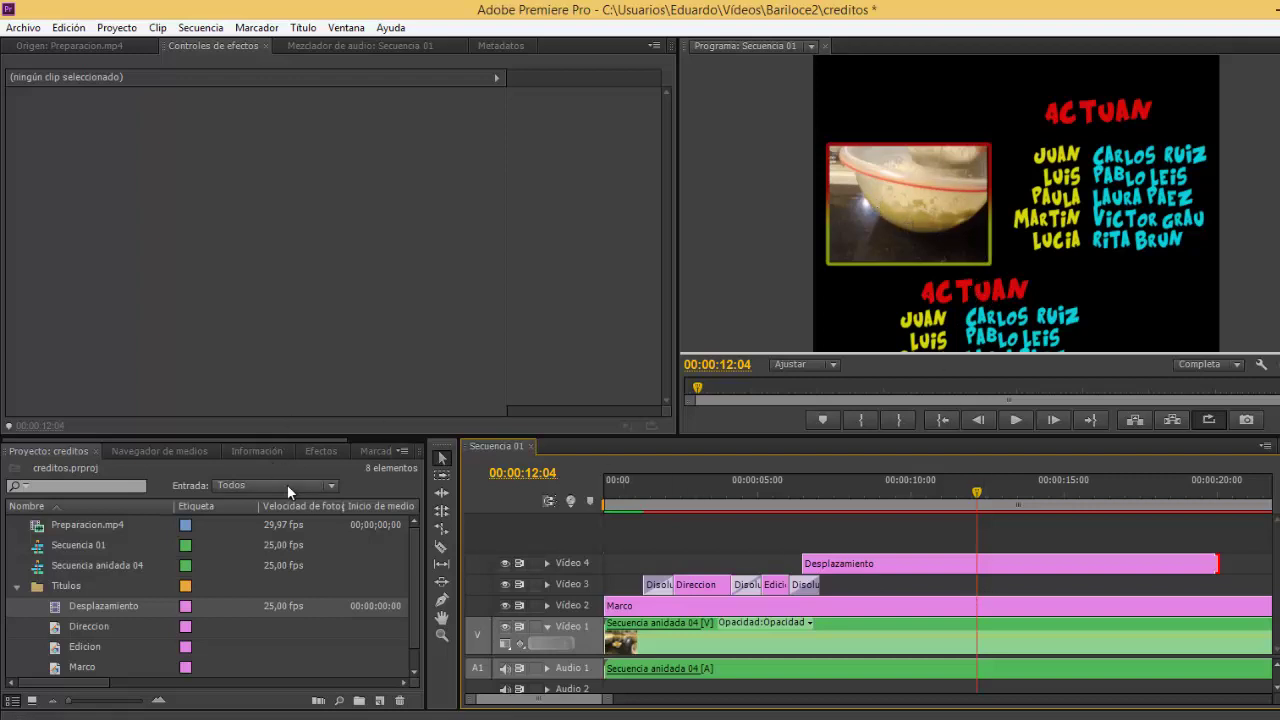
Step: Use the Razor to cut the Marco clip and the nested video with audio at 12 seconds
click(440, 552)
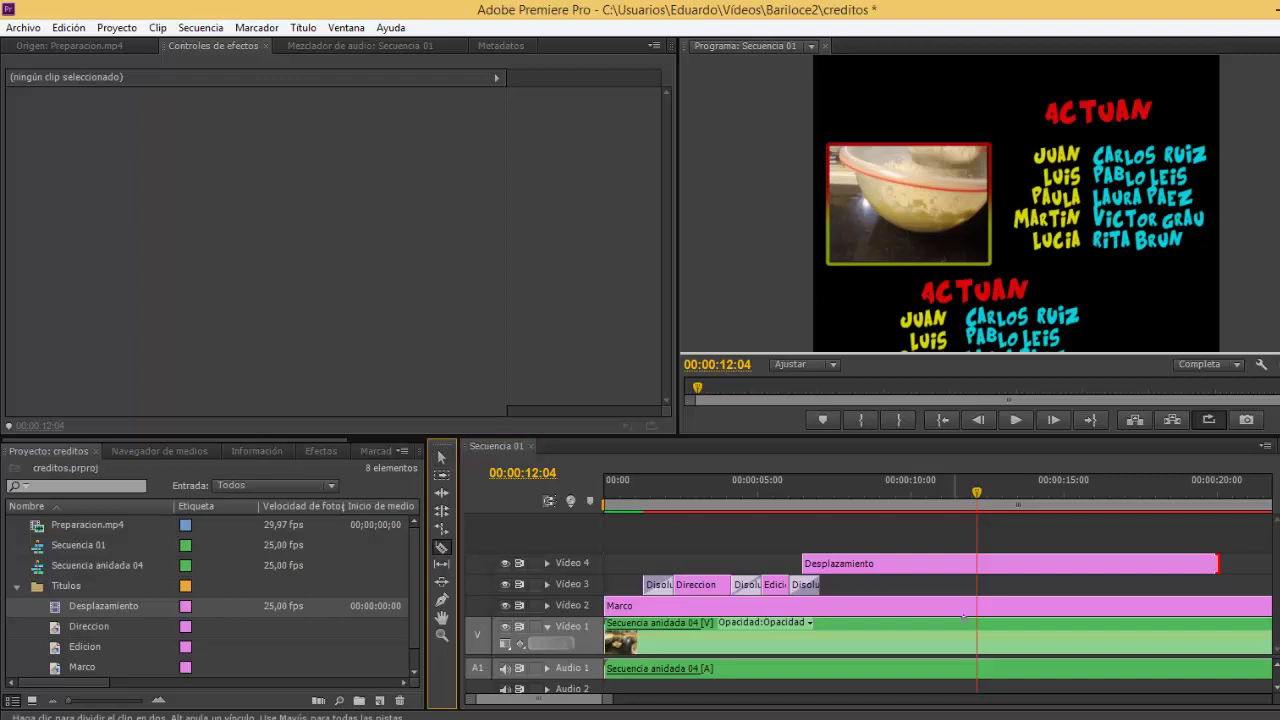
click(982, 607)
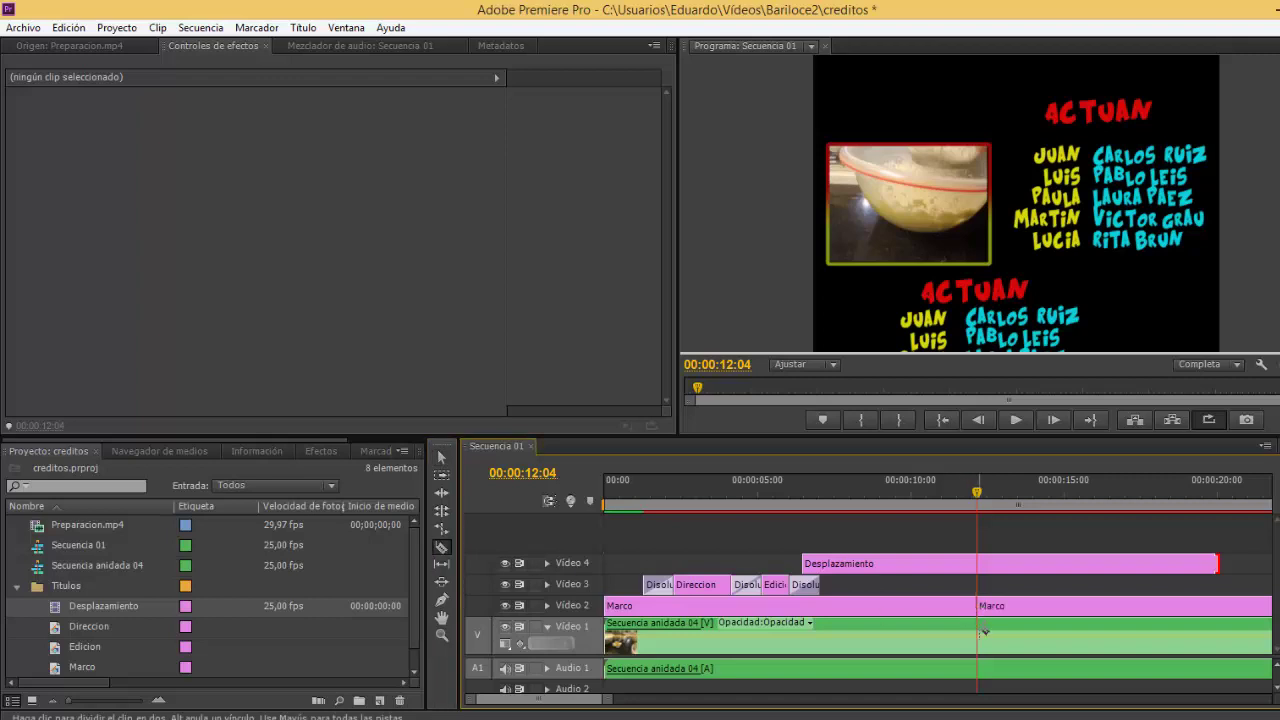
click(984, 636)
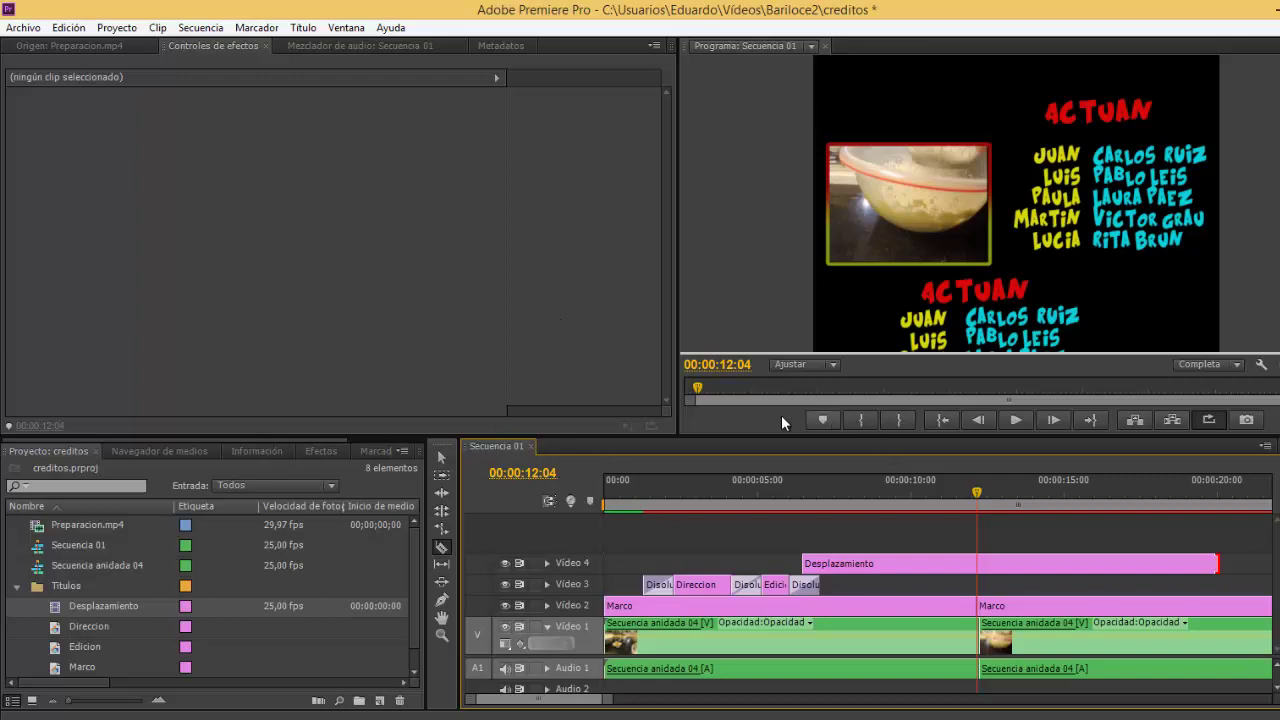
click(441, 457)
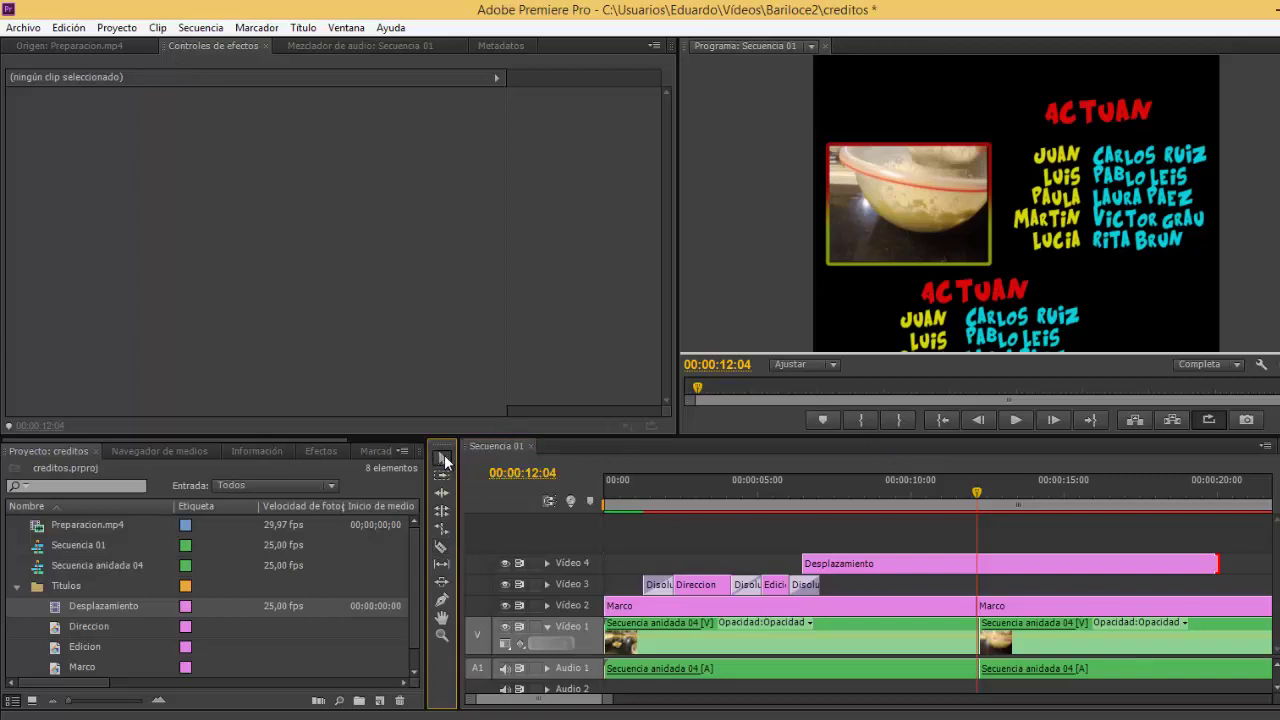
click(1061, 646)
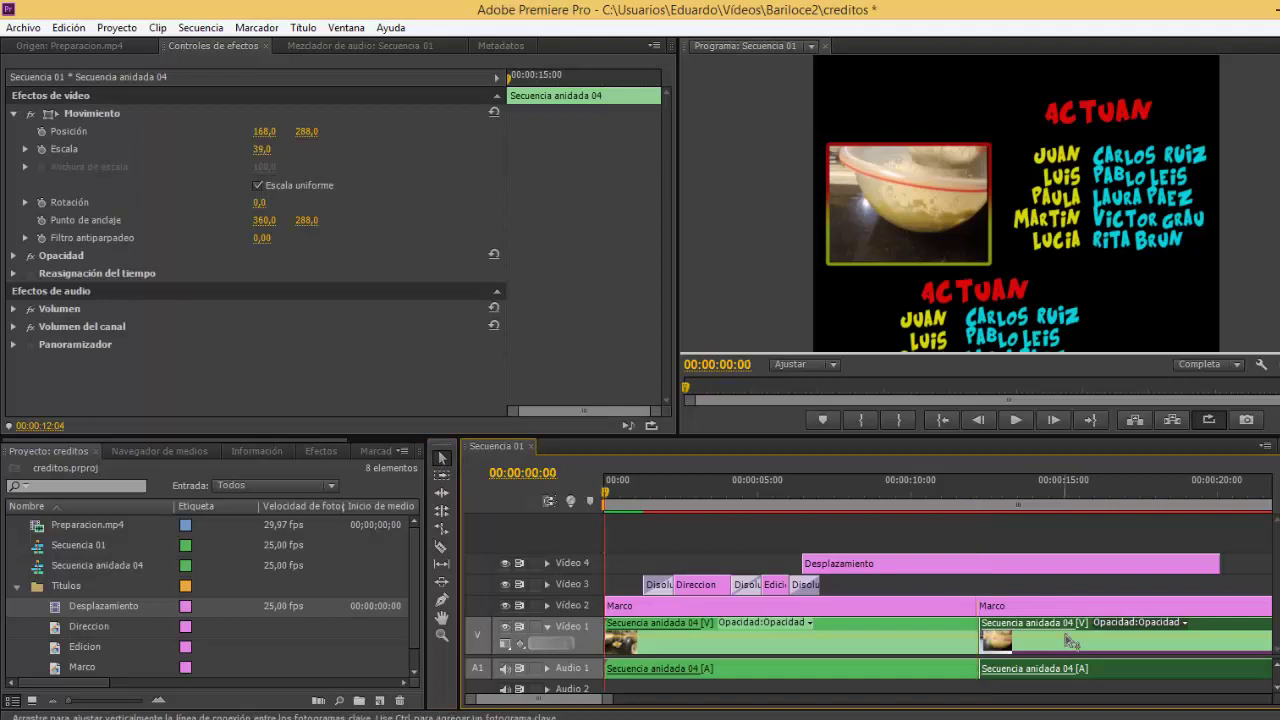
click(971, 484)
Step: Delete the Marco and nested clip pieces after the 12-second cut
key(c)
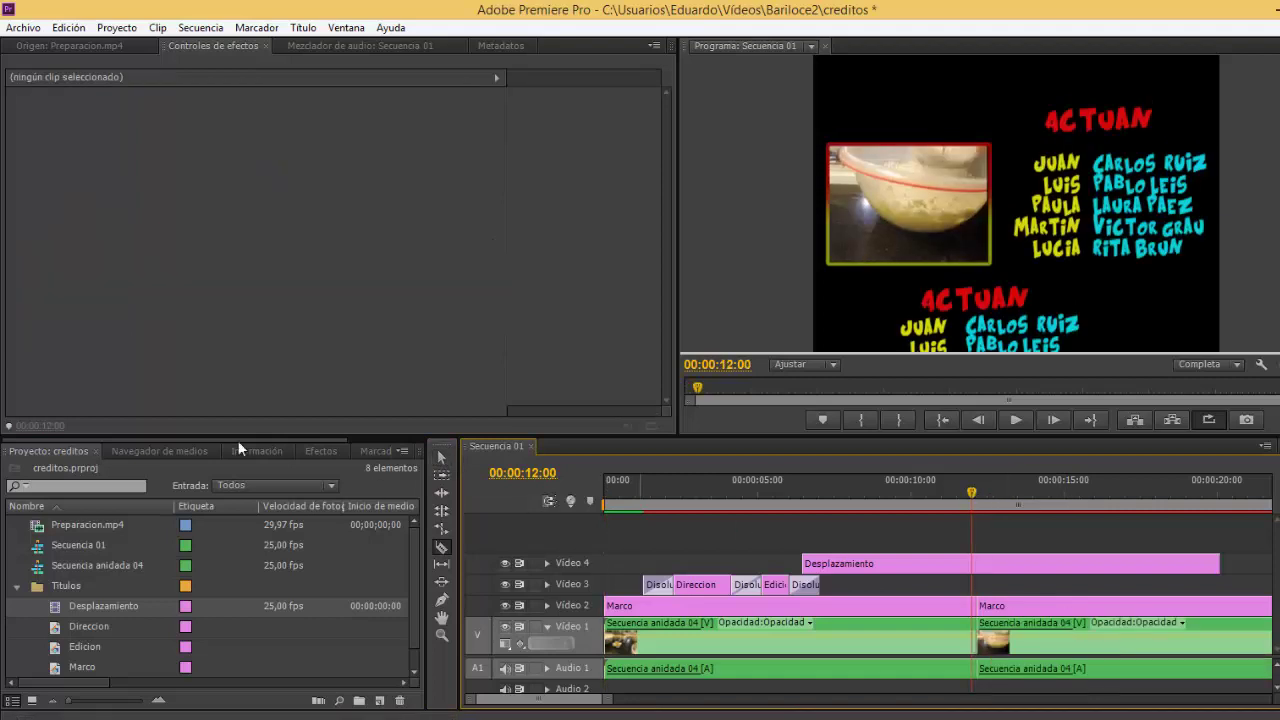
click(443, 460)
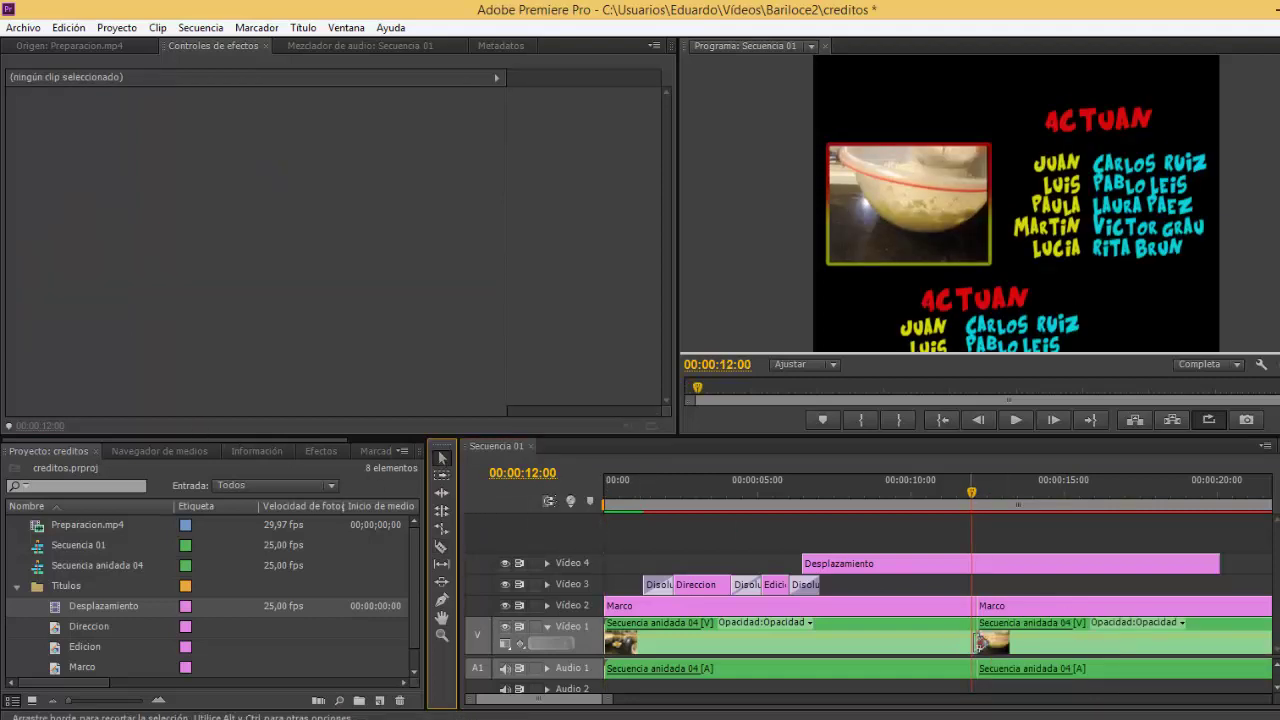
click(1072, 608)
key(Delete)
click(1078, 628)
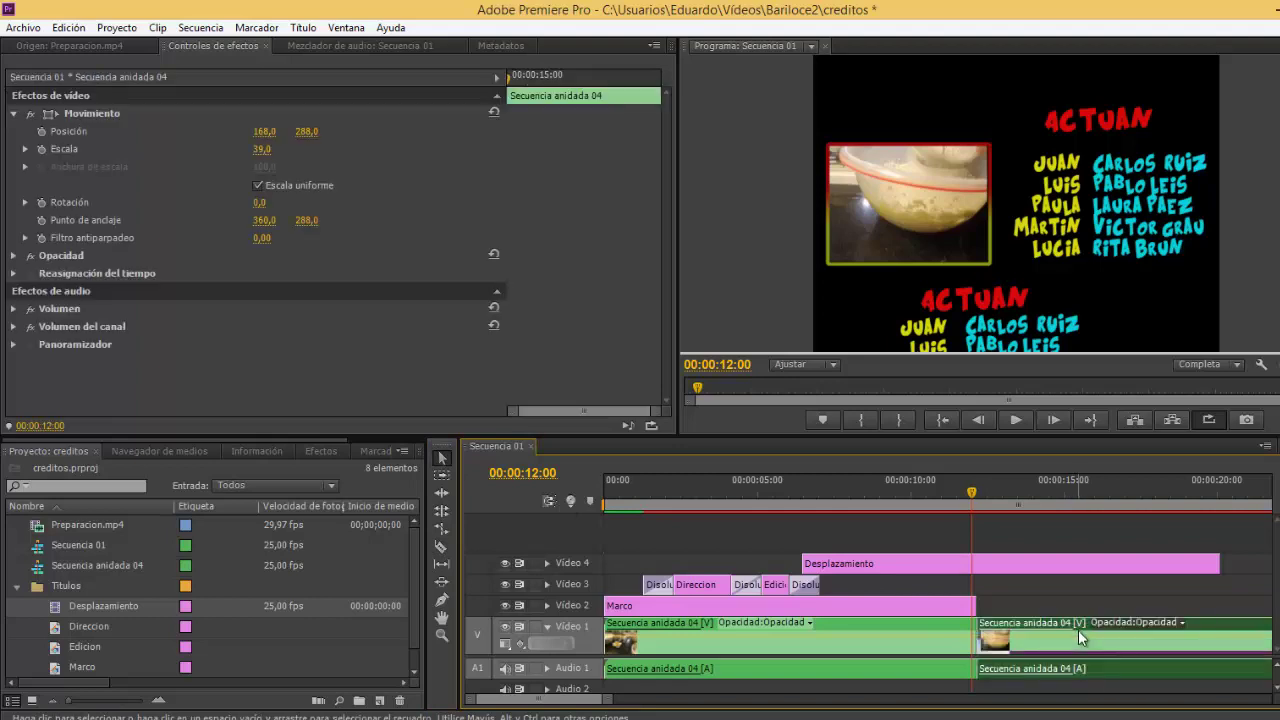
key(Delete)
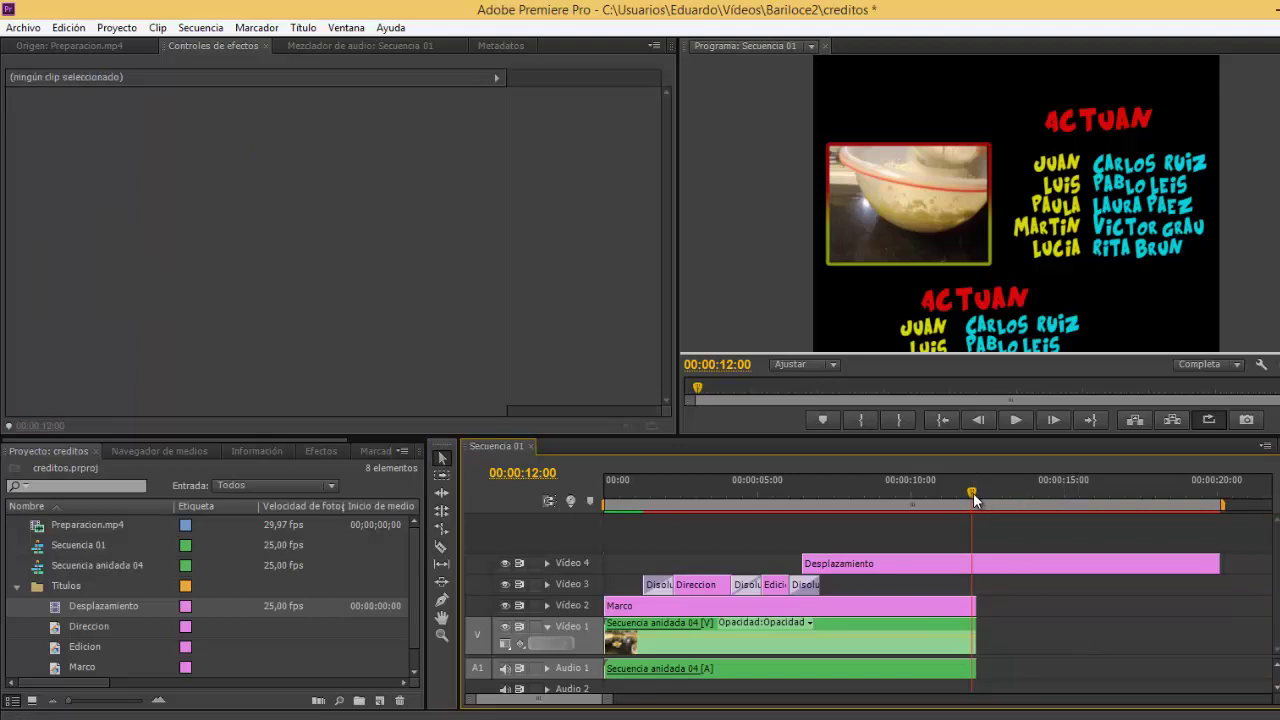
mouse_move(973, 493)
mouse_down()
mouse_move(944, 494)
mouse_move(982, 503)
mouse_move(961, 504)
mouse_up()
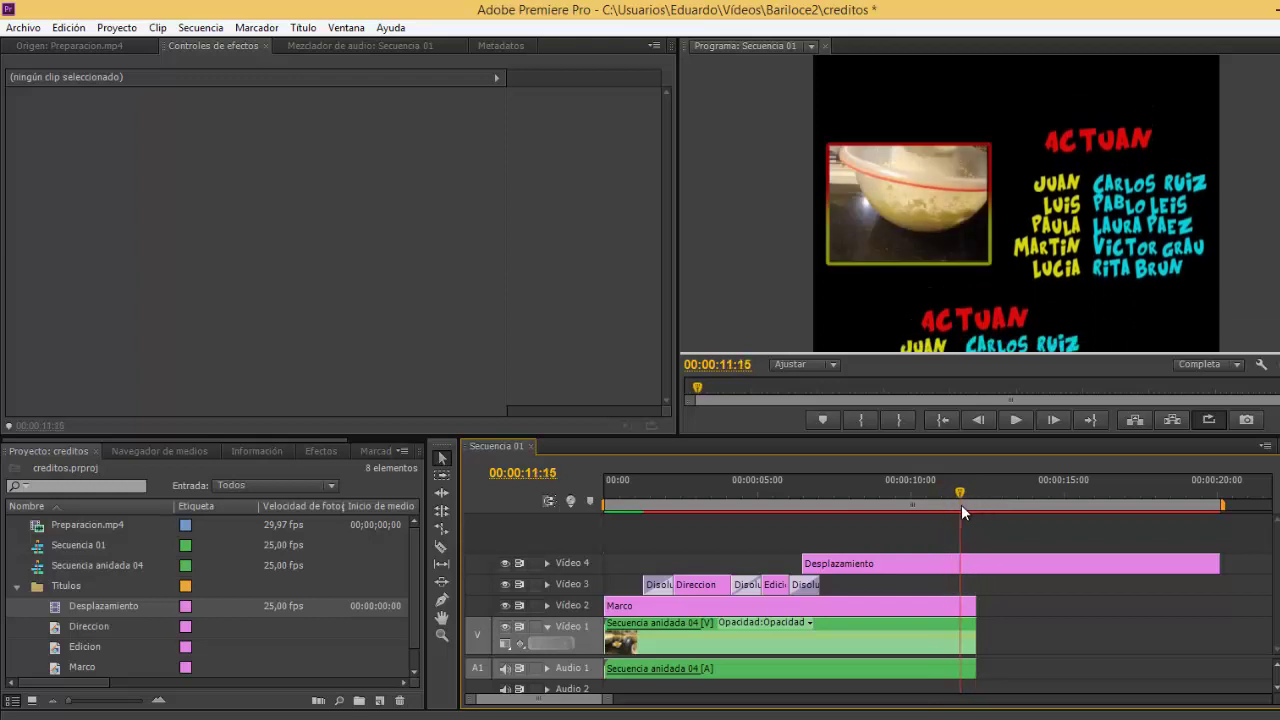
Step: Add Disolución cruzada to the ends of the nested video clip and the Marco clip, then preview
click(317, 452)
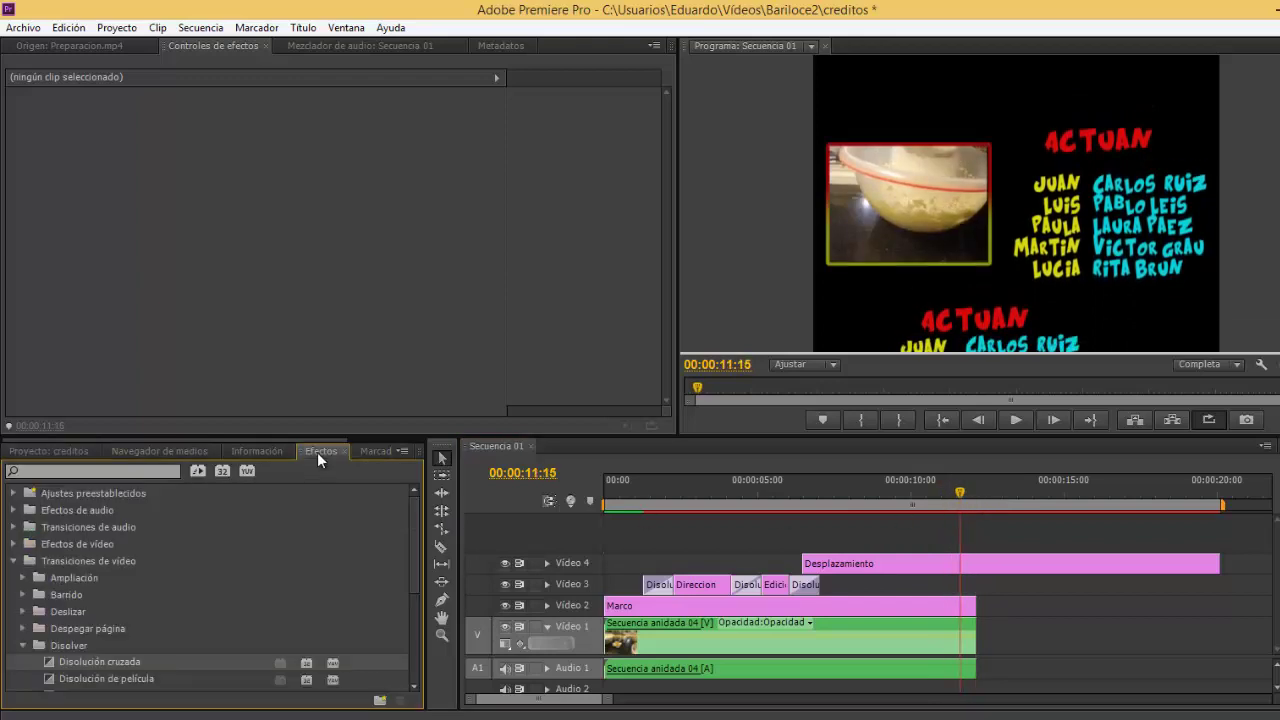
drag(47, 661, 679, 647)
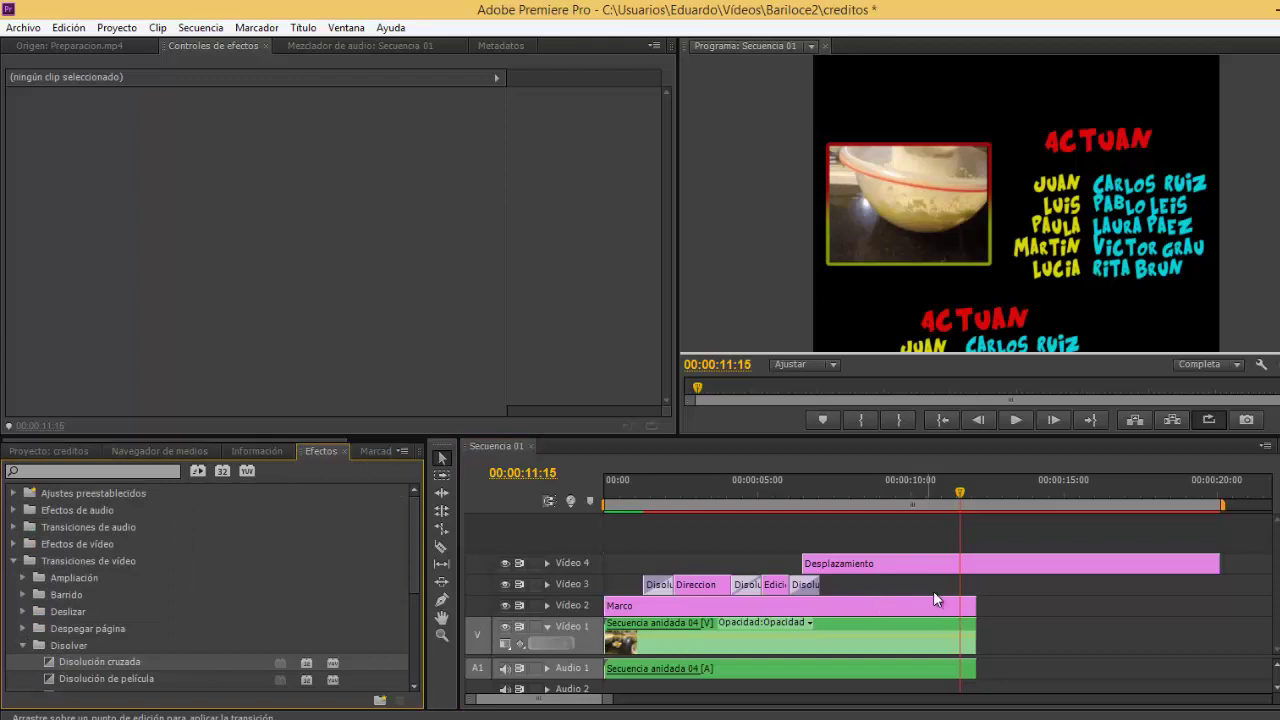
drag(967, 610, 965, 626)
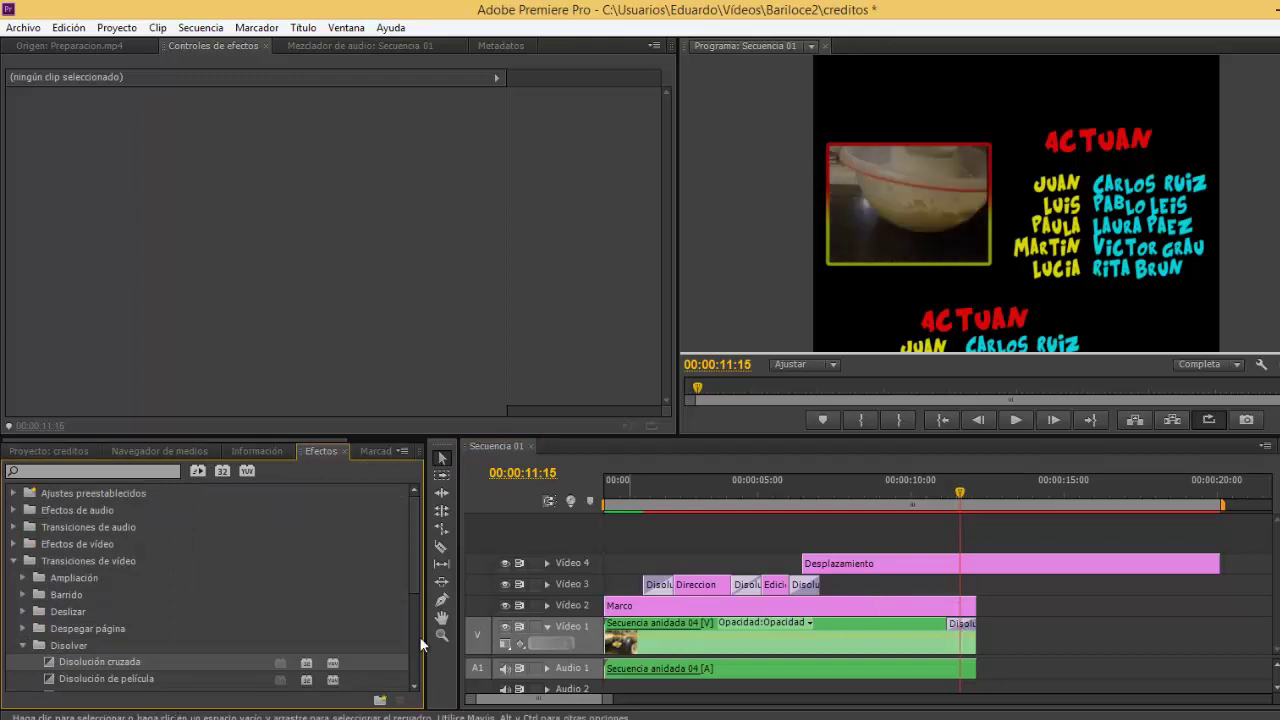
drag(63, 663, 967, 605)
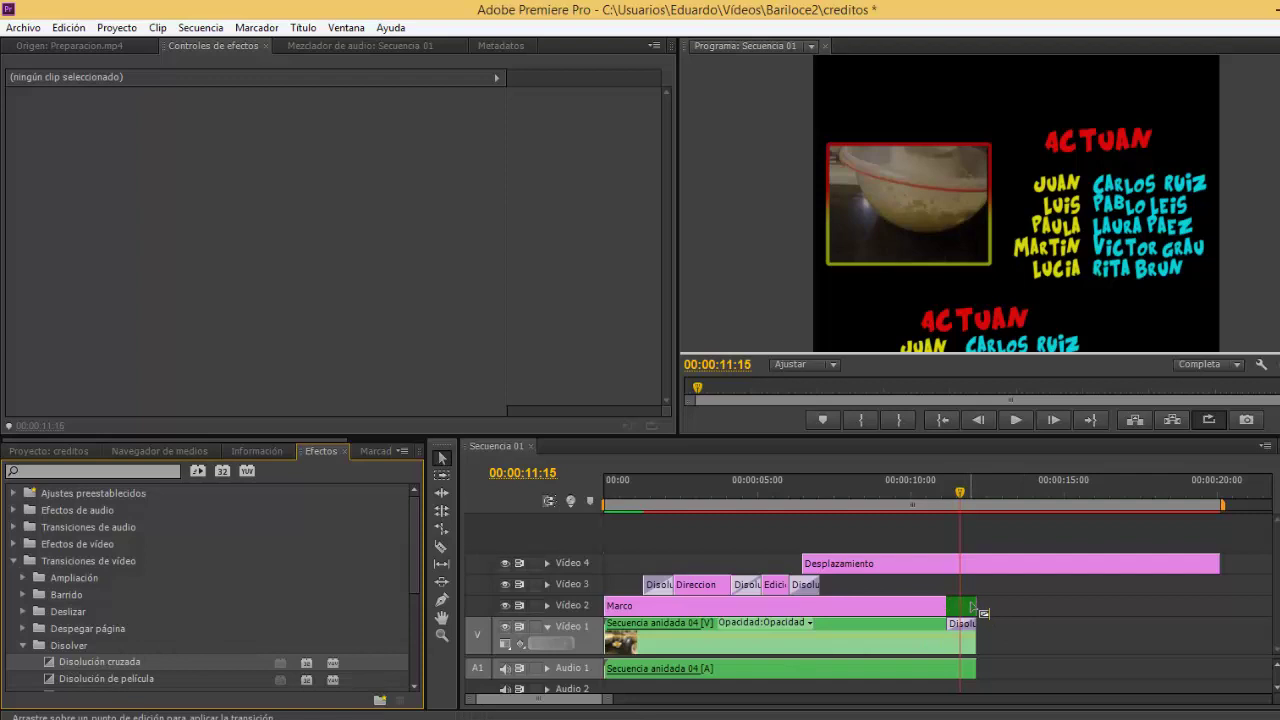
click(948, 500)
drag(946, 500, 1040, 570)
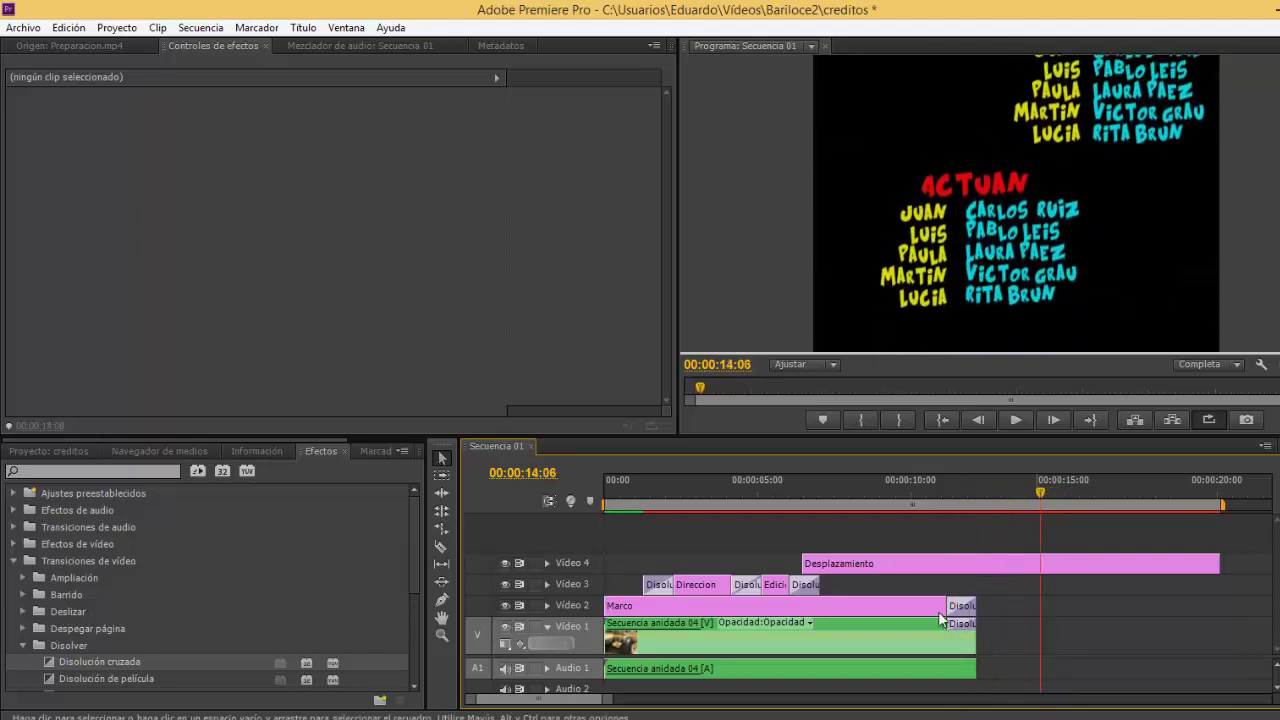
Step: Replace the Edicion title's heading with IDEA Y REALIZACION, centred horizontally and coloured green
double_click(774, 586)
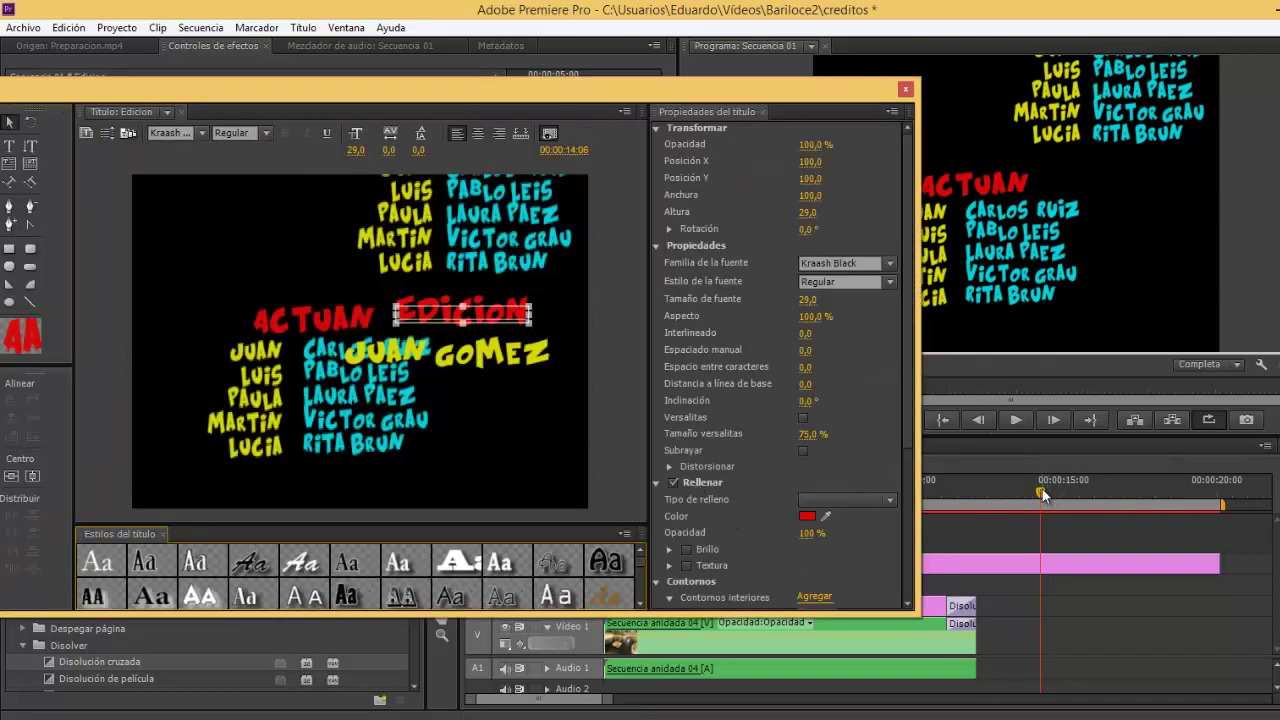
drag(1042, 494, 1148, 492)
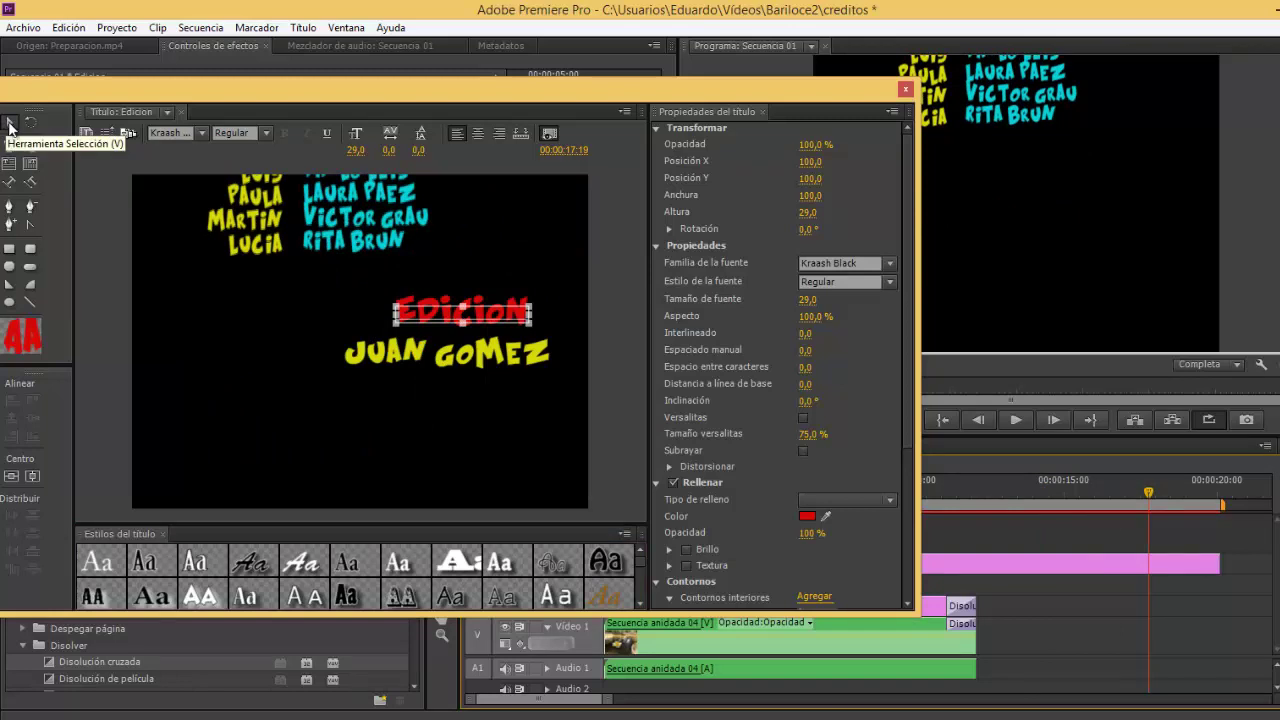
double_click(430, 323)
key(ctrl+v)
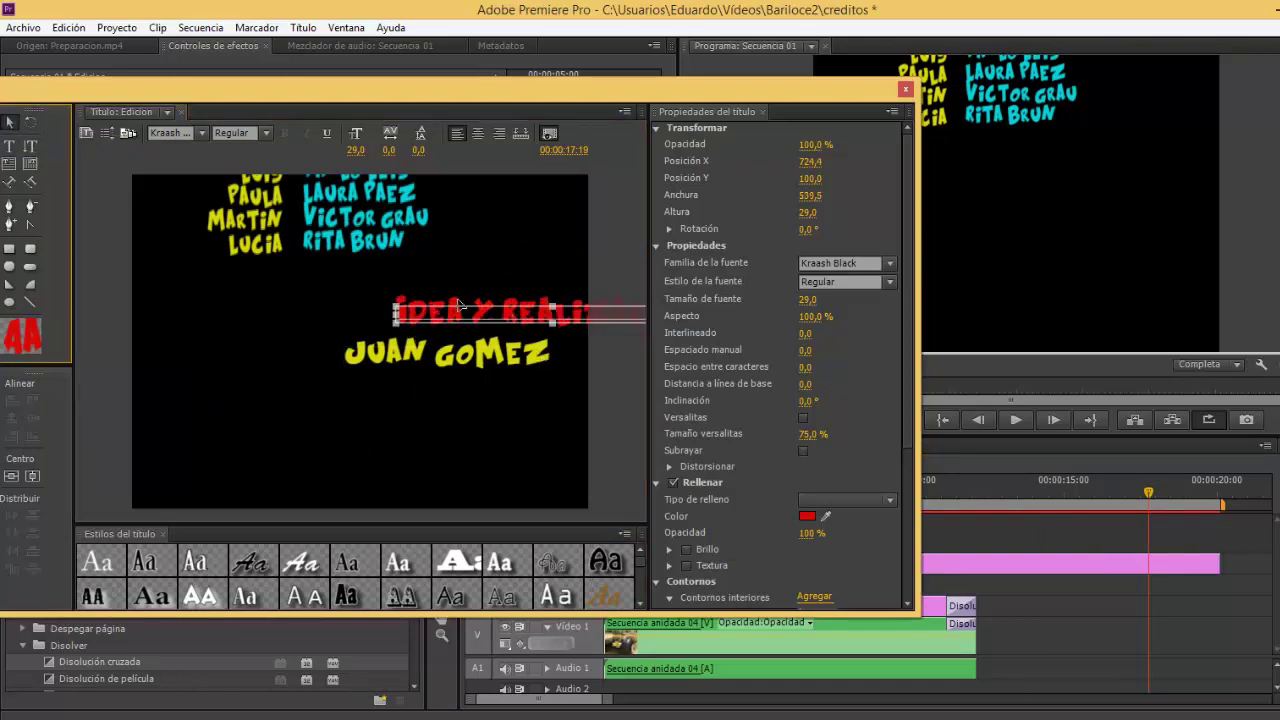
click(31, 478)
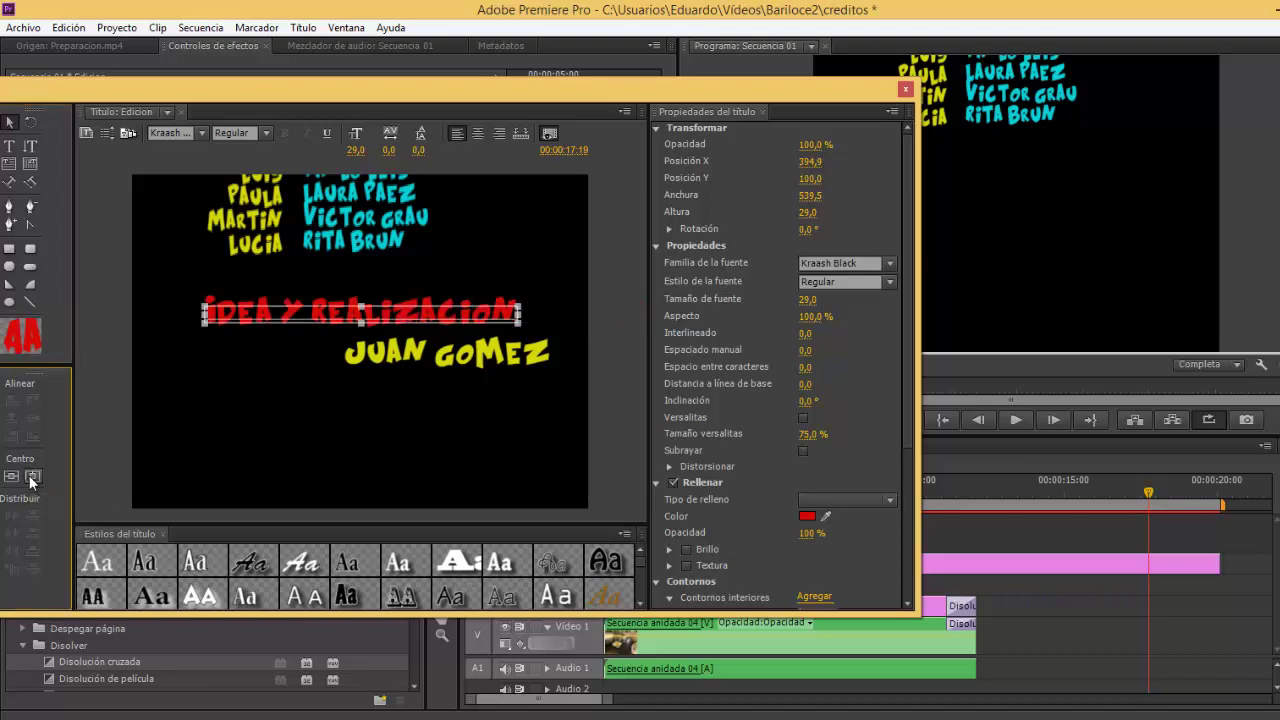
click(807, 517)
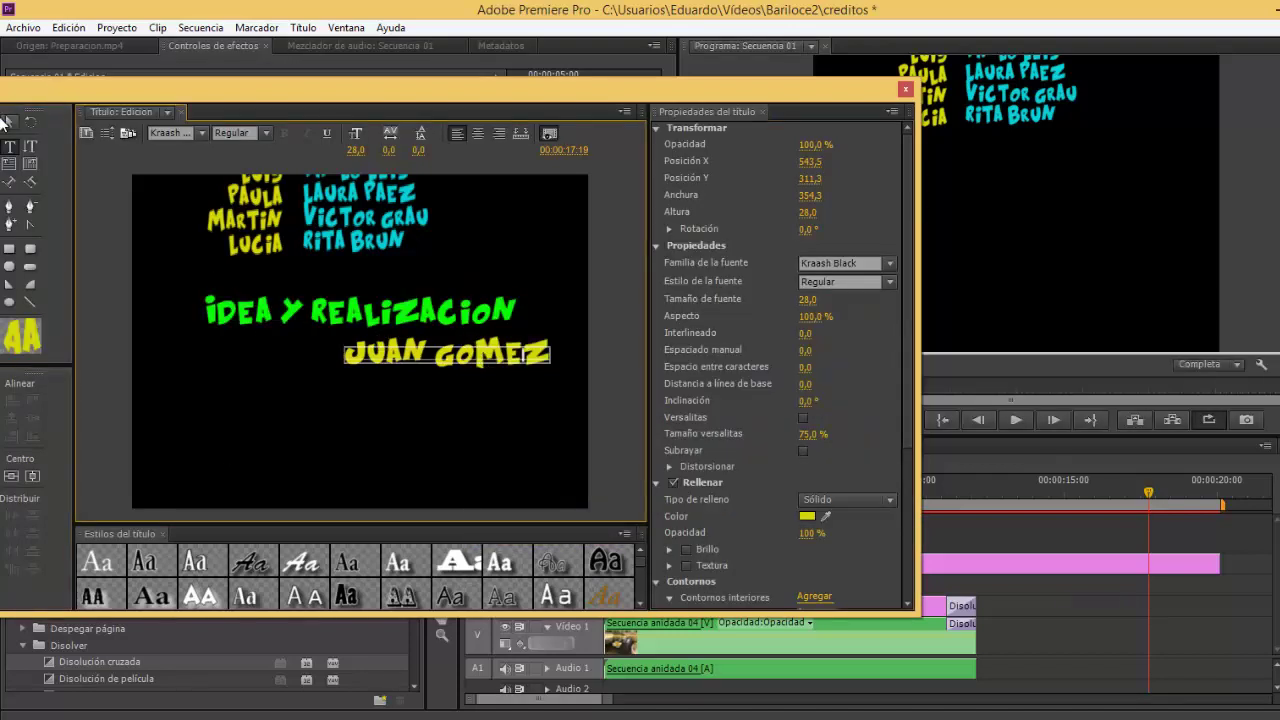
Step: Colour the JUAN GOMEZ line magenta and centre it horizontally
key(v)
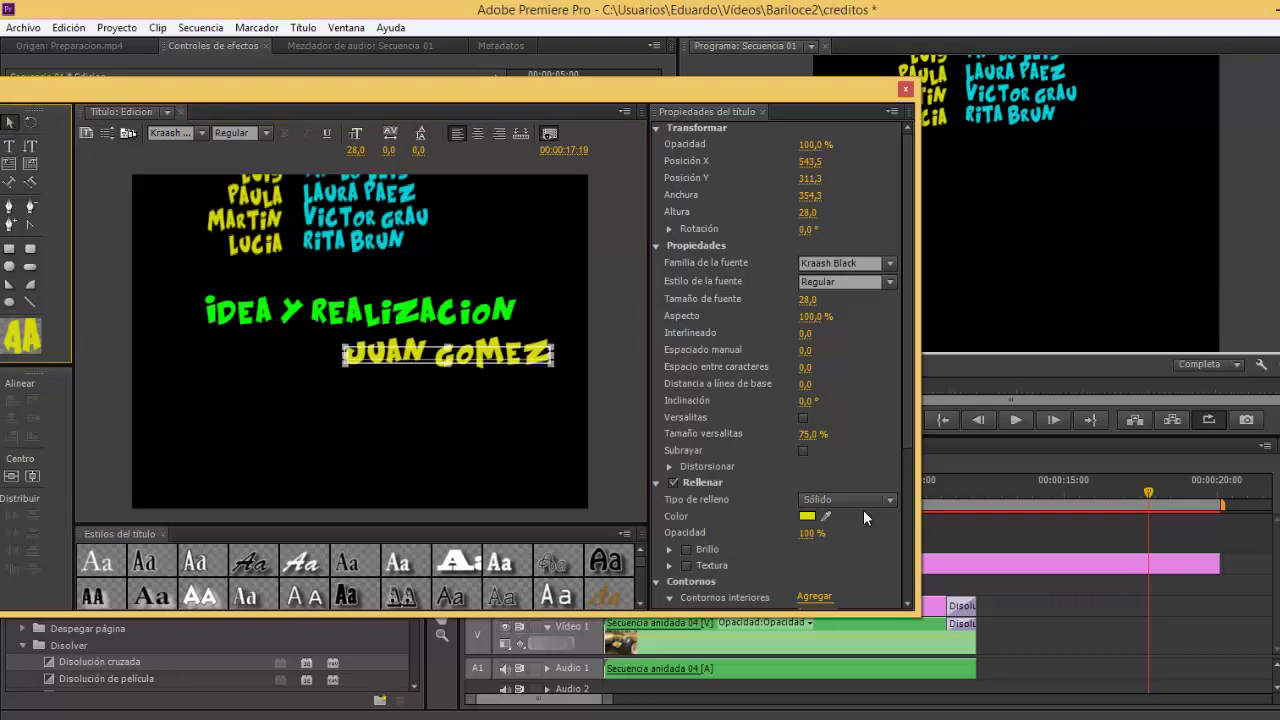
click(810, 517)
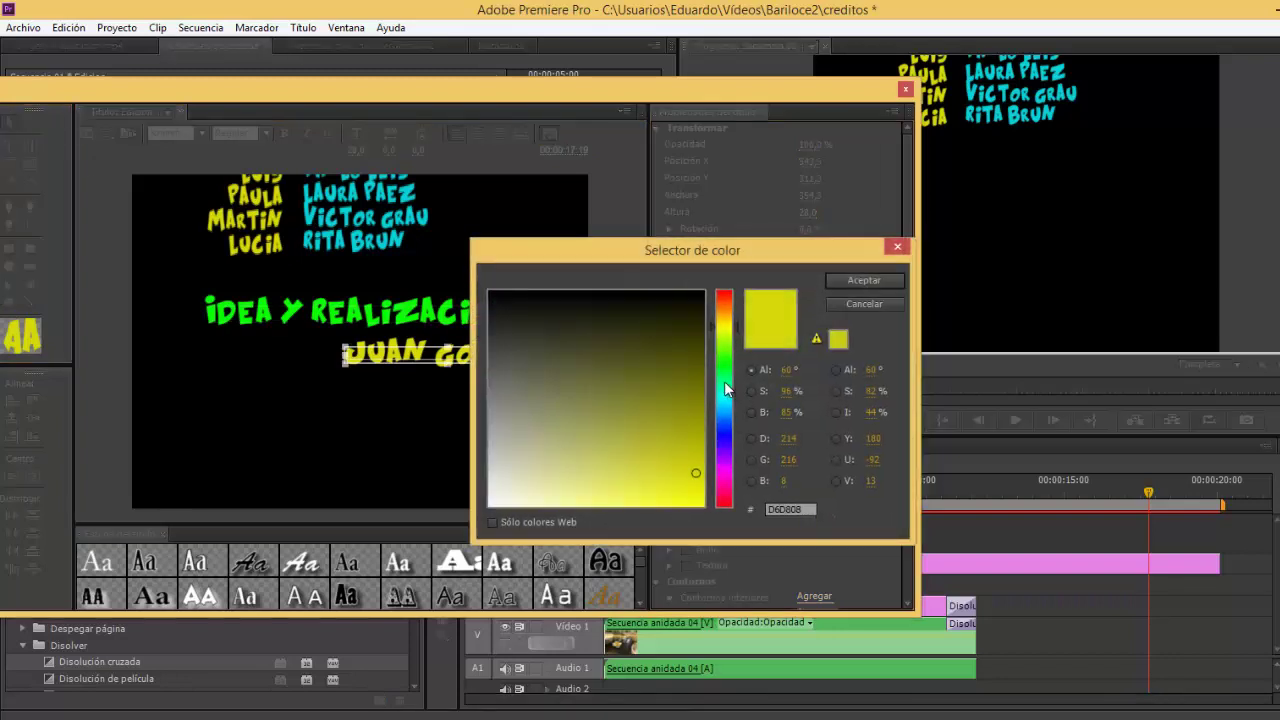
click(724, 472)
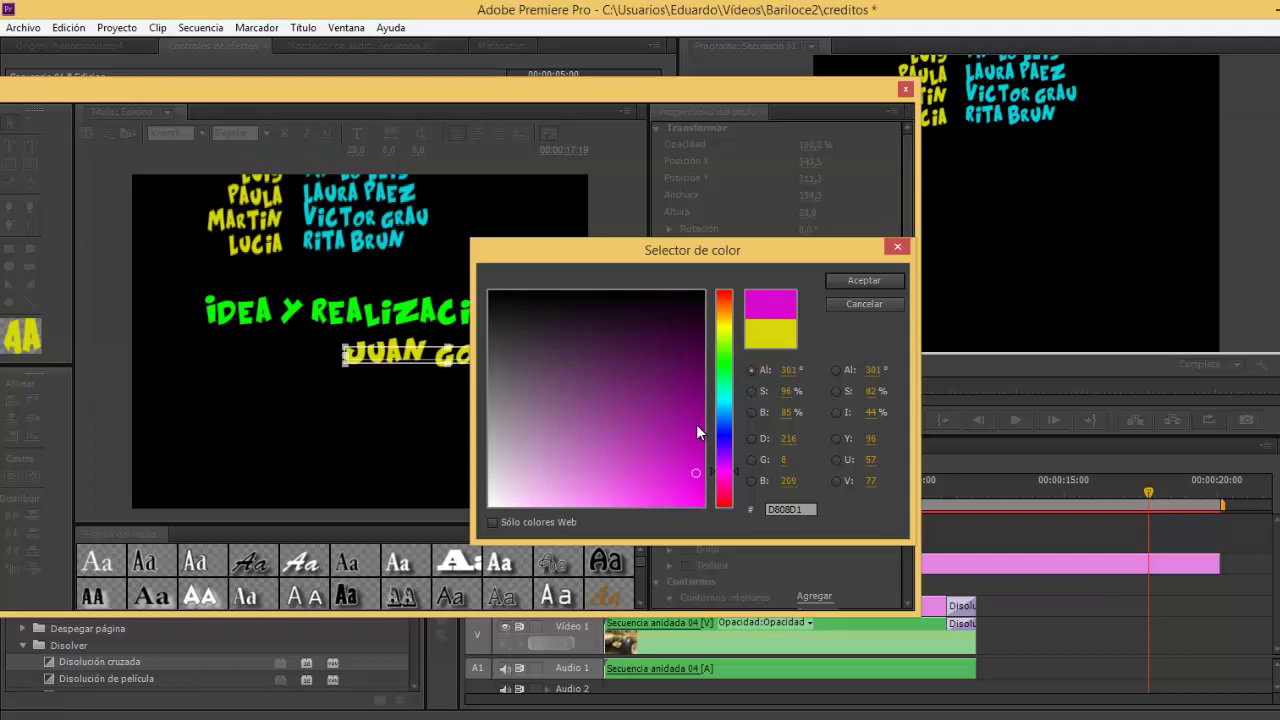
click(694, 496)
click(844, 278)
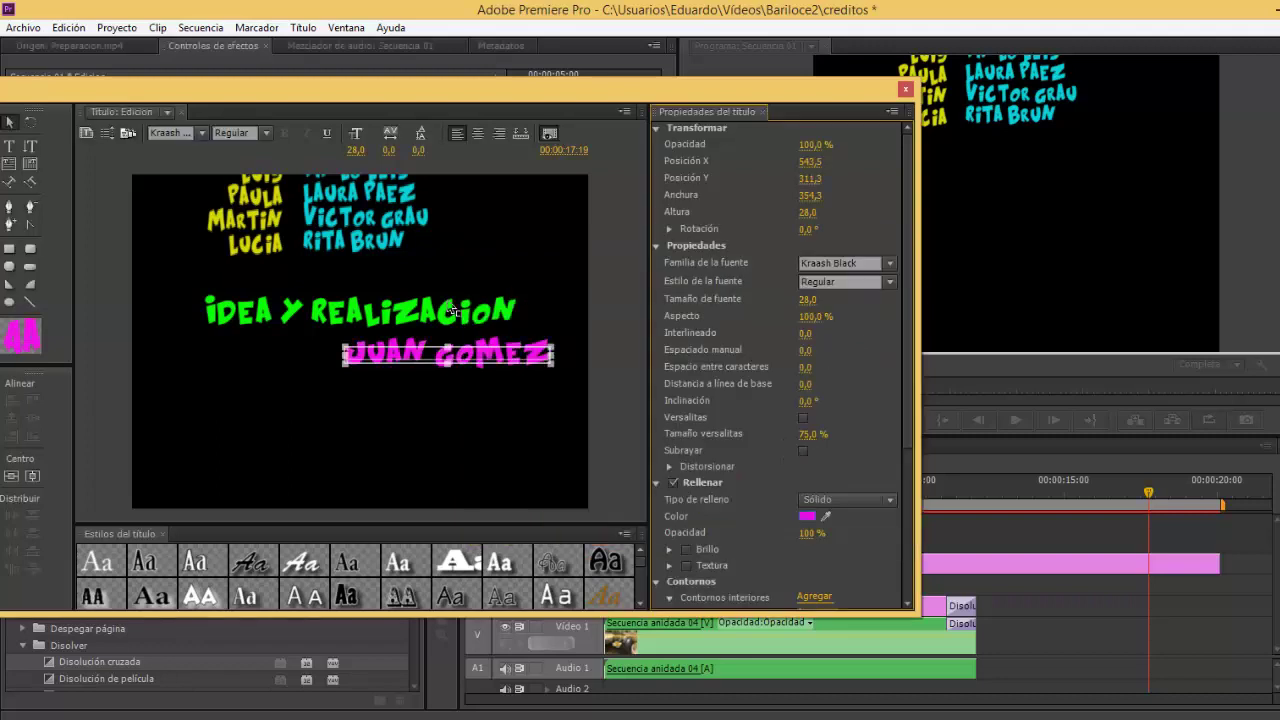
click(33, 477)
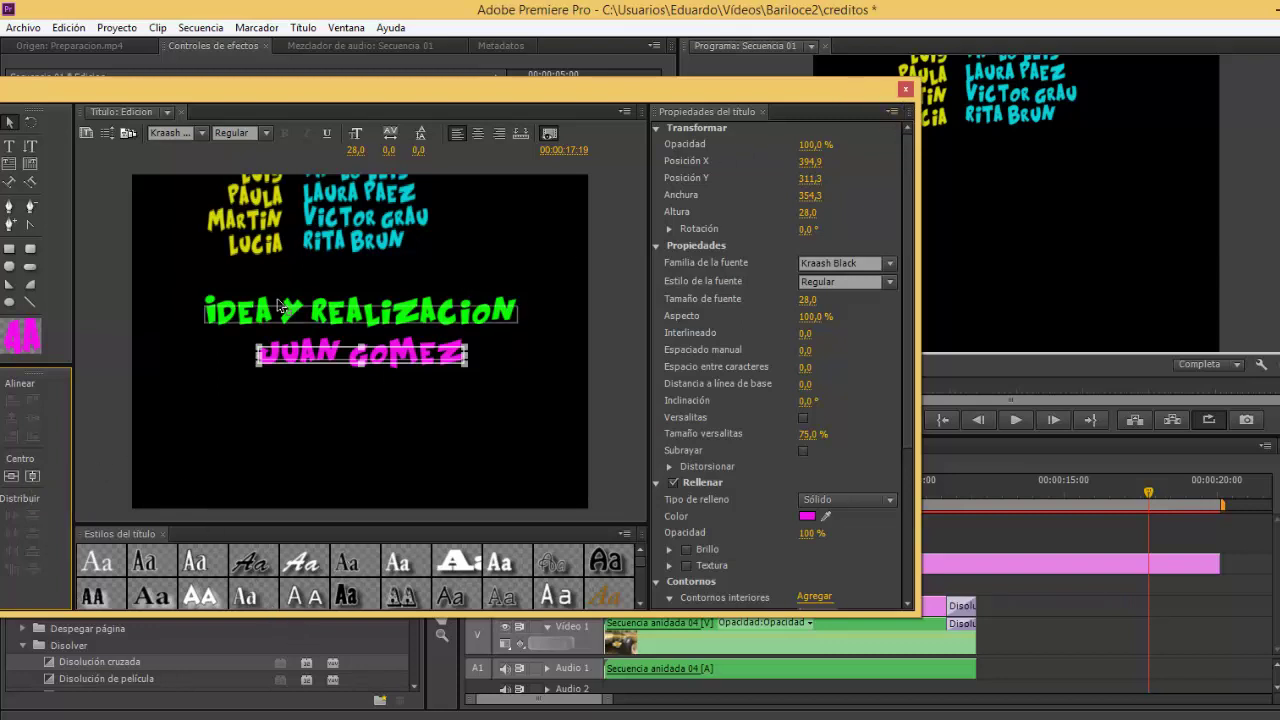
Step: Create a new title from the current one named 'Idea y Realizacion' and close the Titler
click(86, 133)
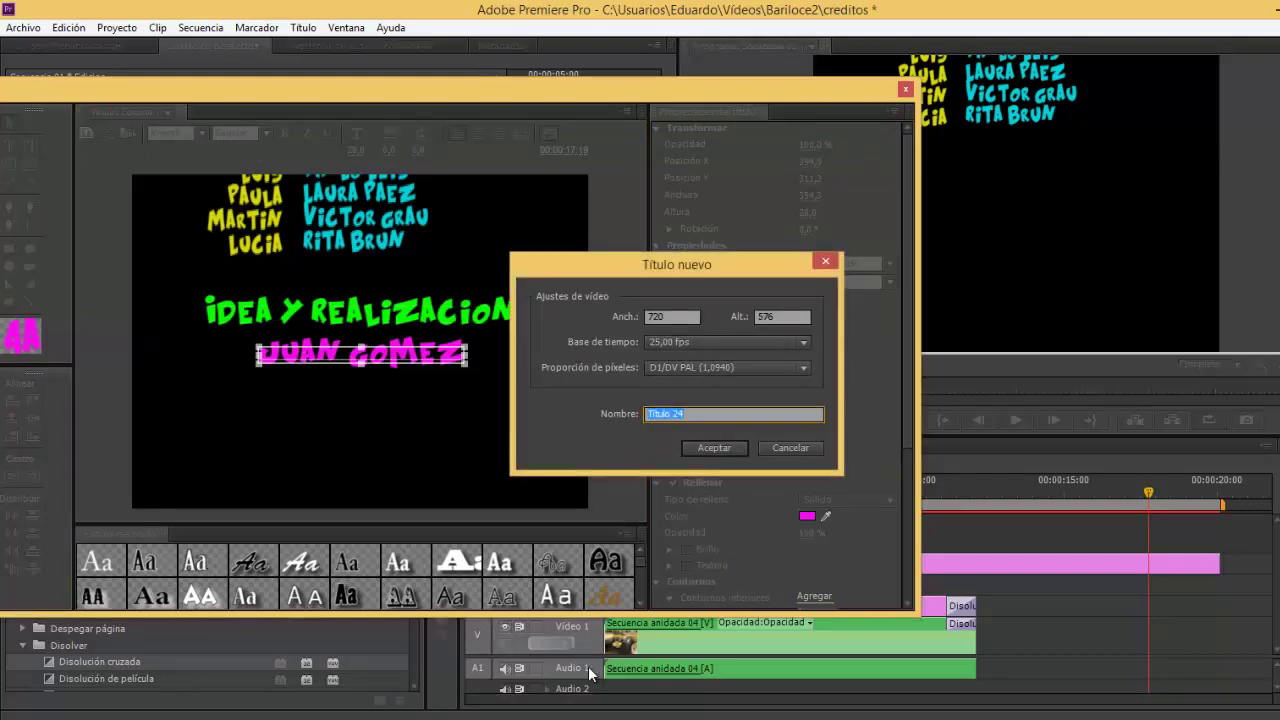
text(Is)
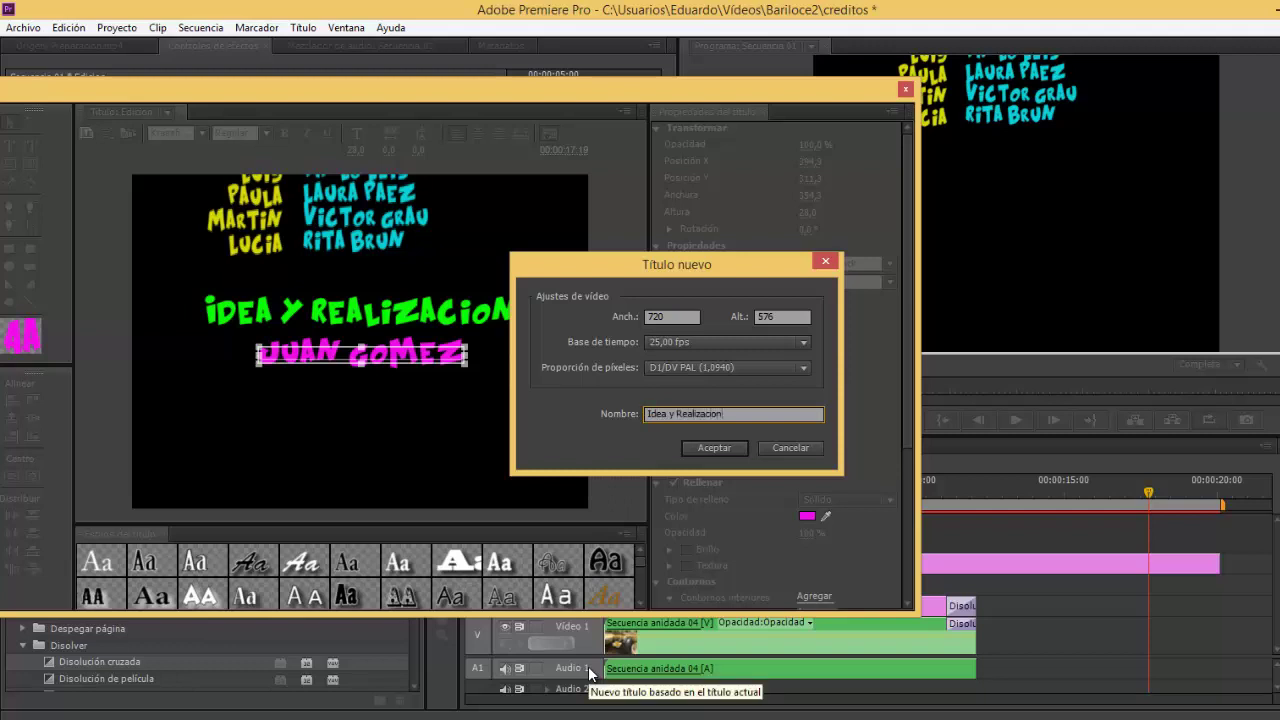
key(Return)
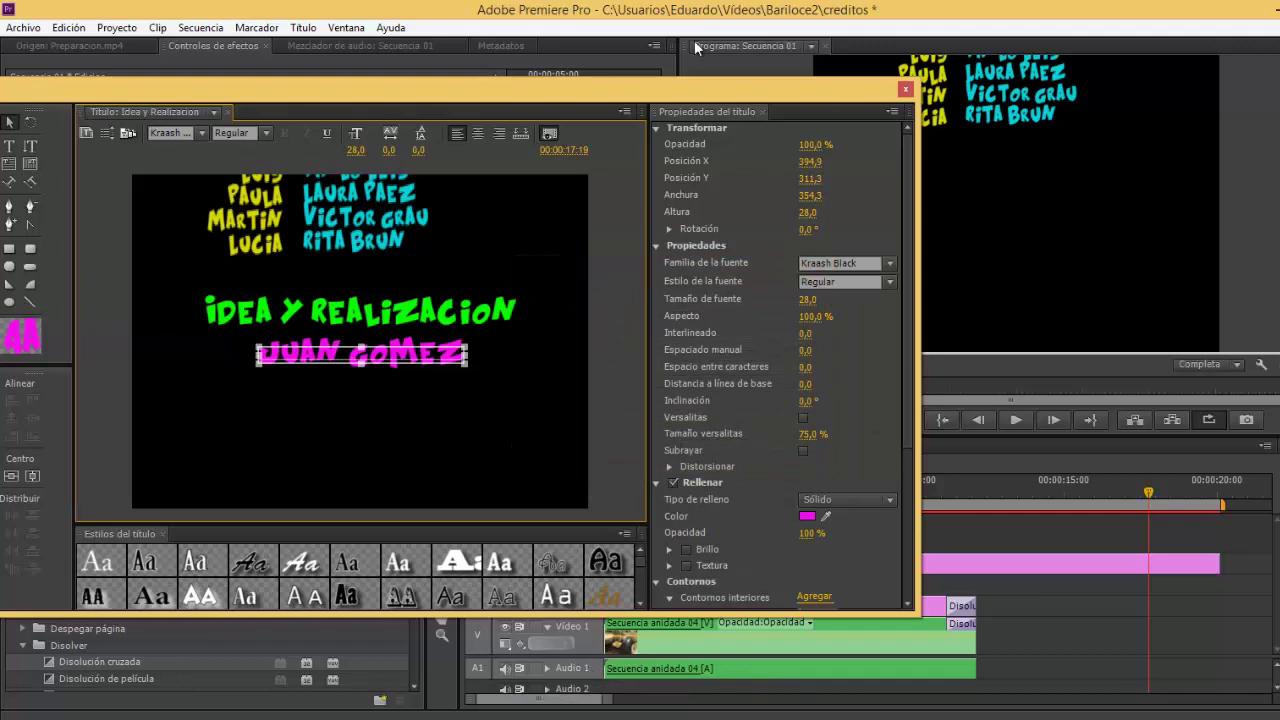
click(905, 91)
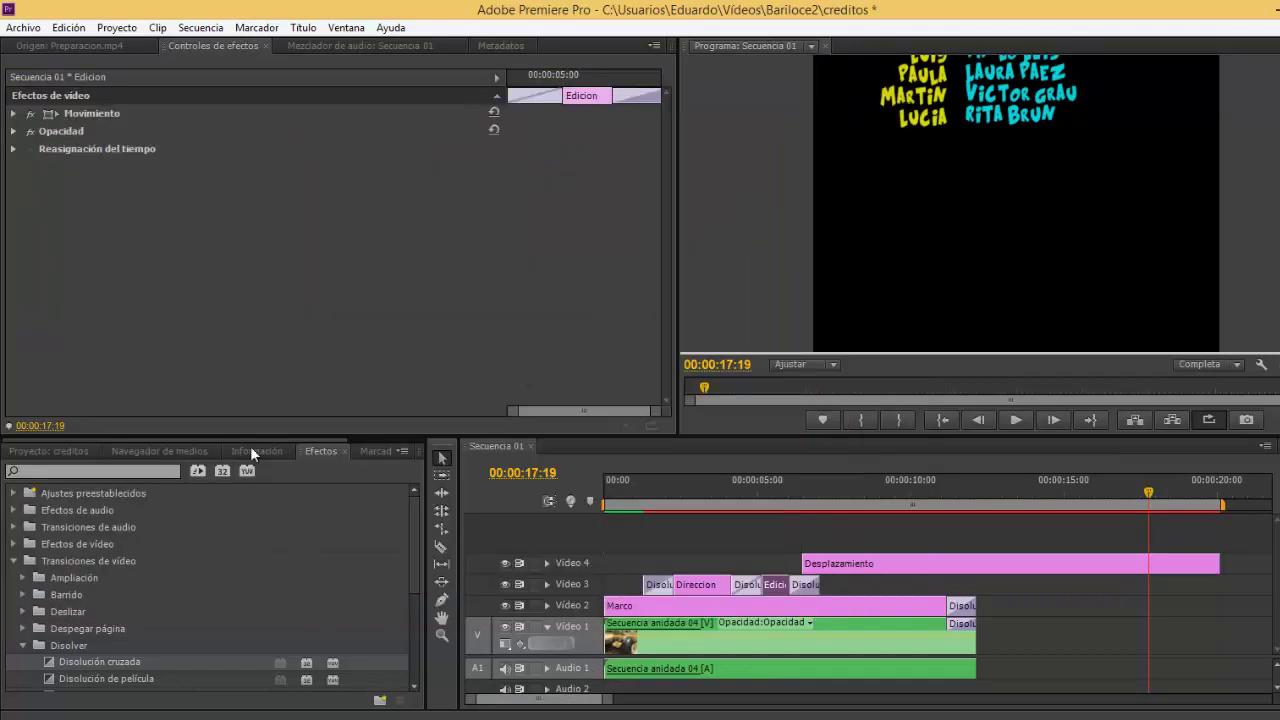
Step: Place the Idea y Realizacion title on Video 2 near the end of the sequence
click(52, 451)
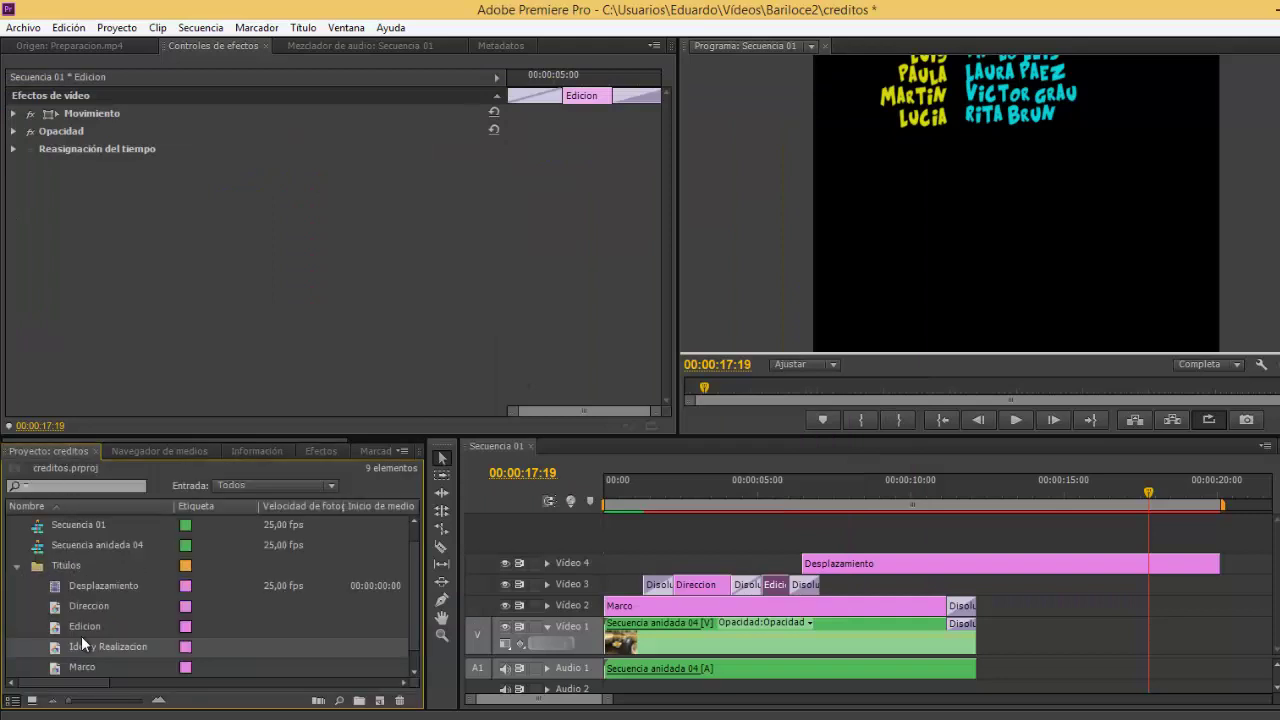
drag(74, 651, 1067, 625)
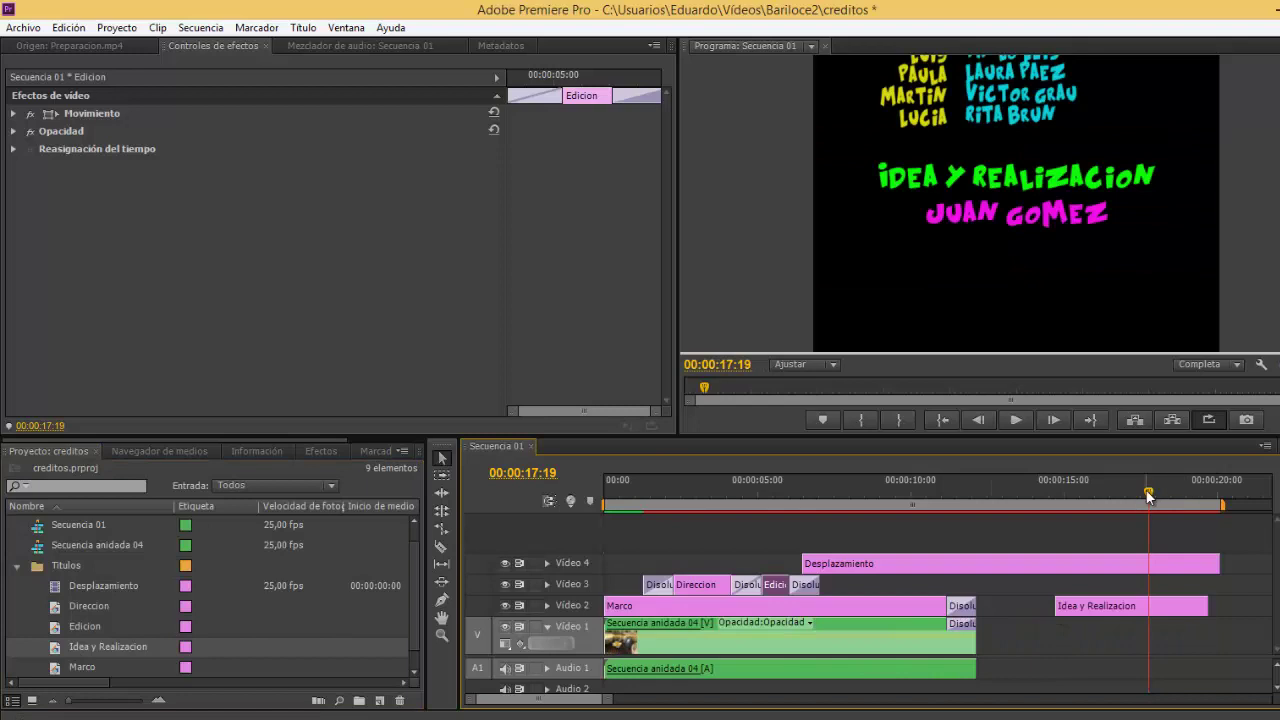
drag(1148, 496, 1137, 540)
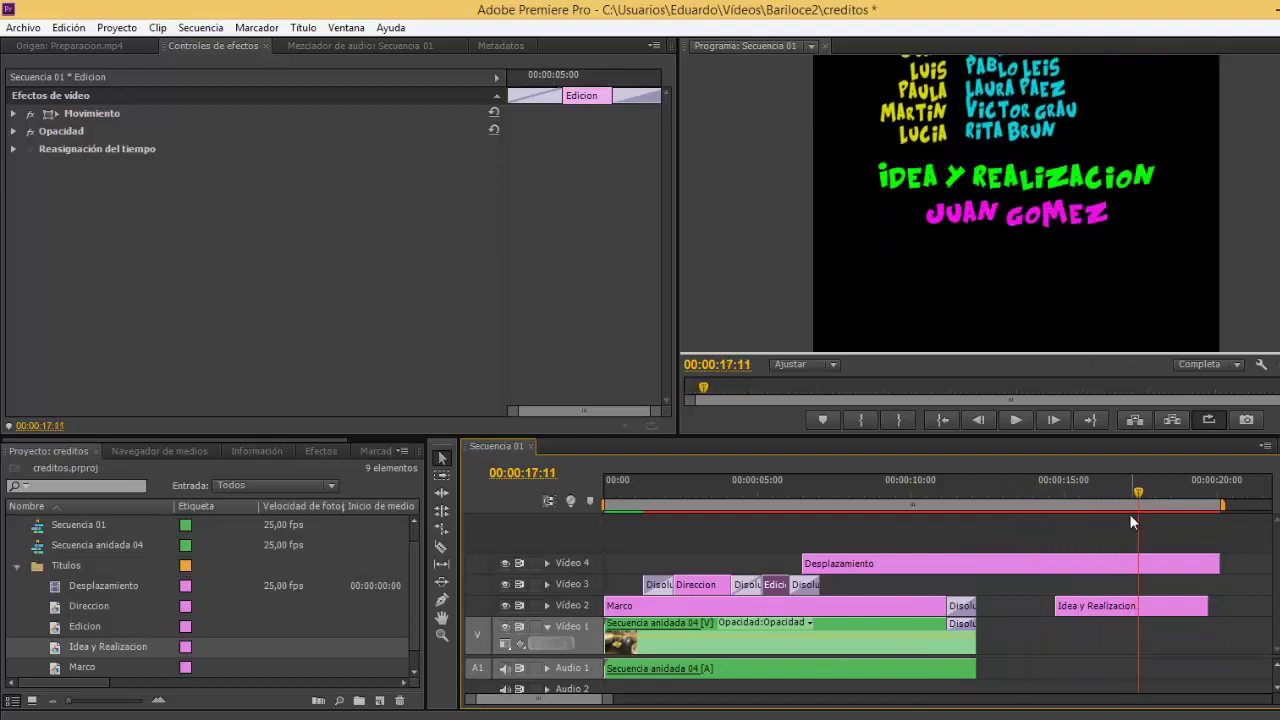
click(1135, 604)
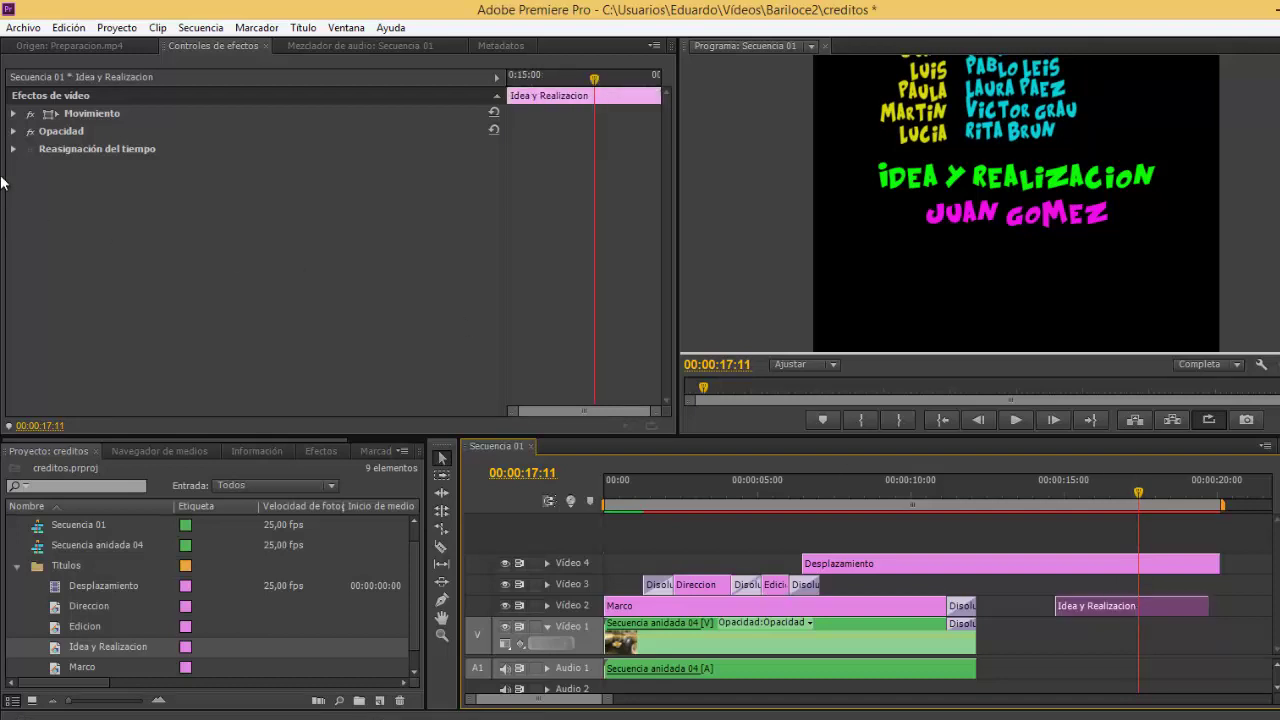
Step: Turn on Position keyframing for the Idea y Realizacion clip and make it start at 13:16
click(14, 114)
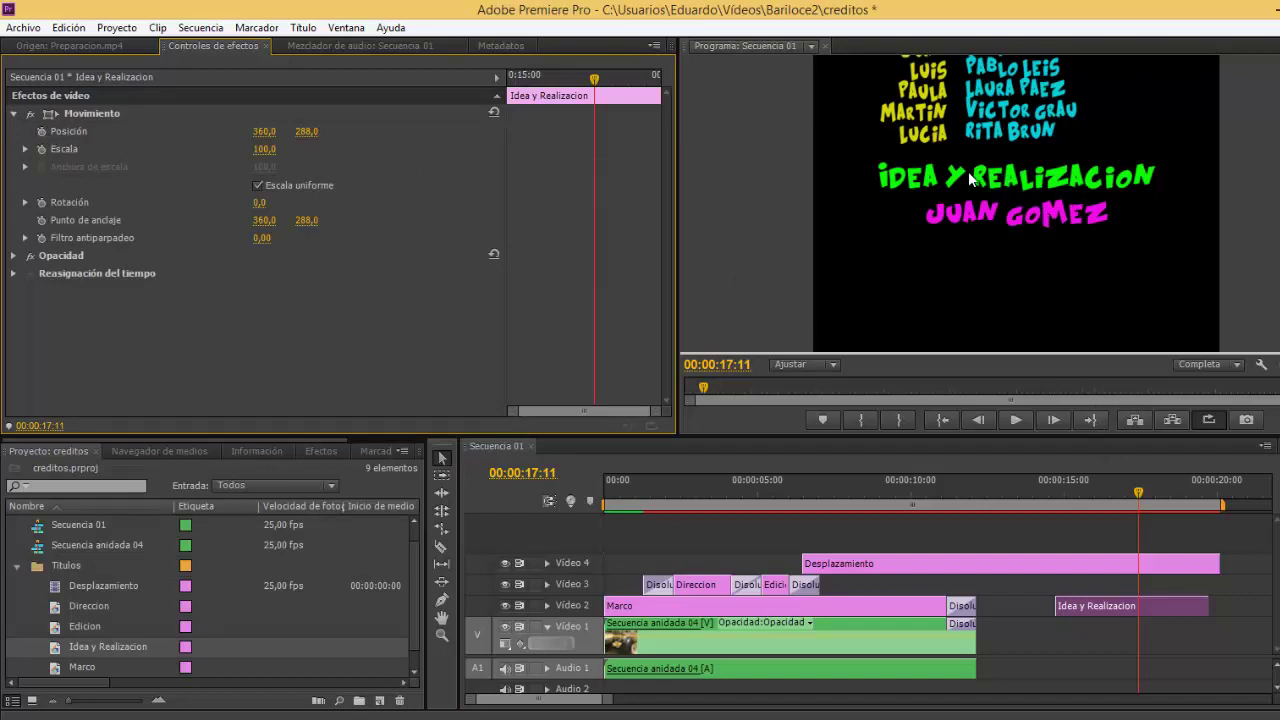
click(40, 132)
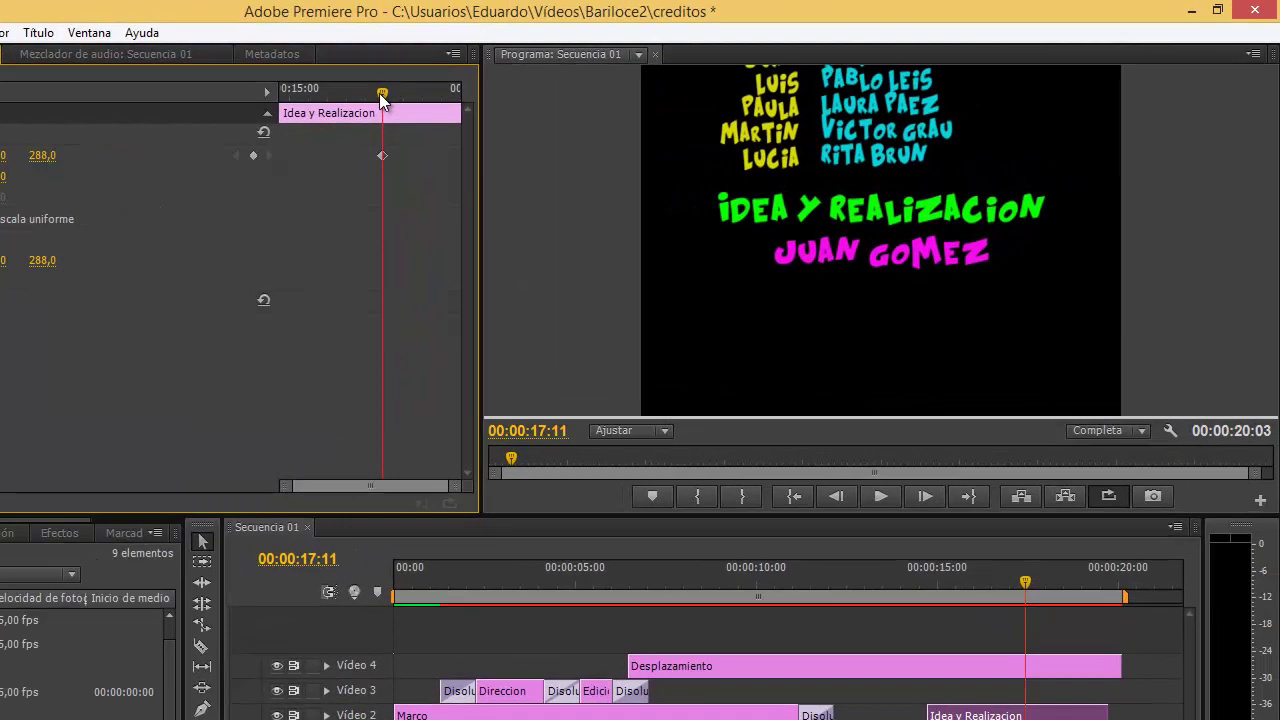
drag(381, 97, 375, 130)
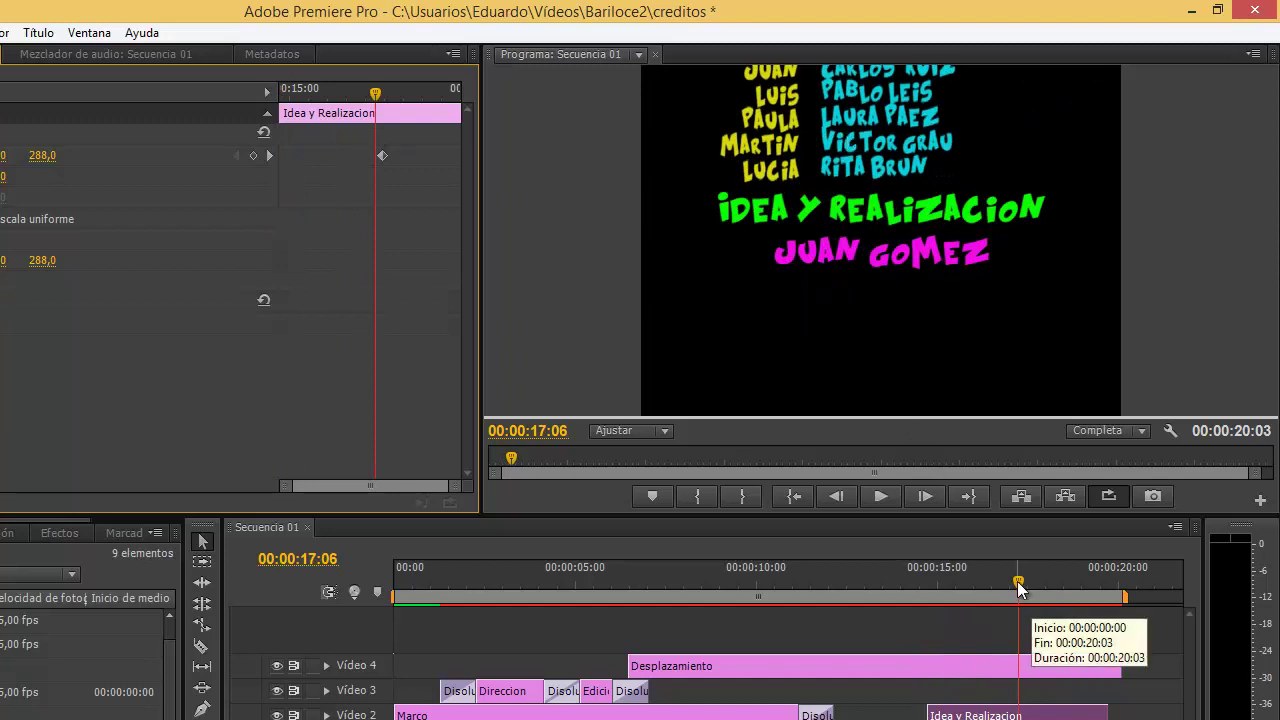
drag(1018, 581, 887, 595)
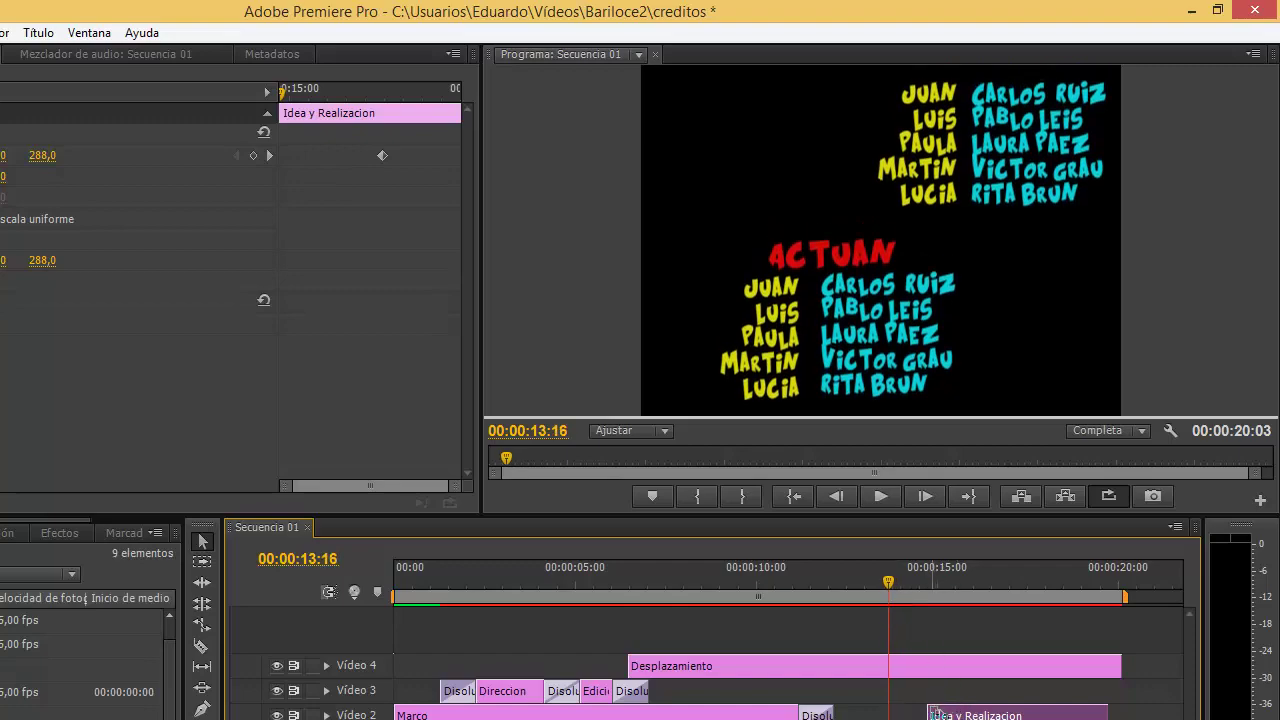
drag(935, 714, 896, 717)
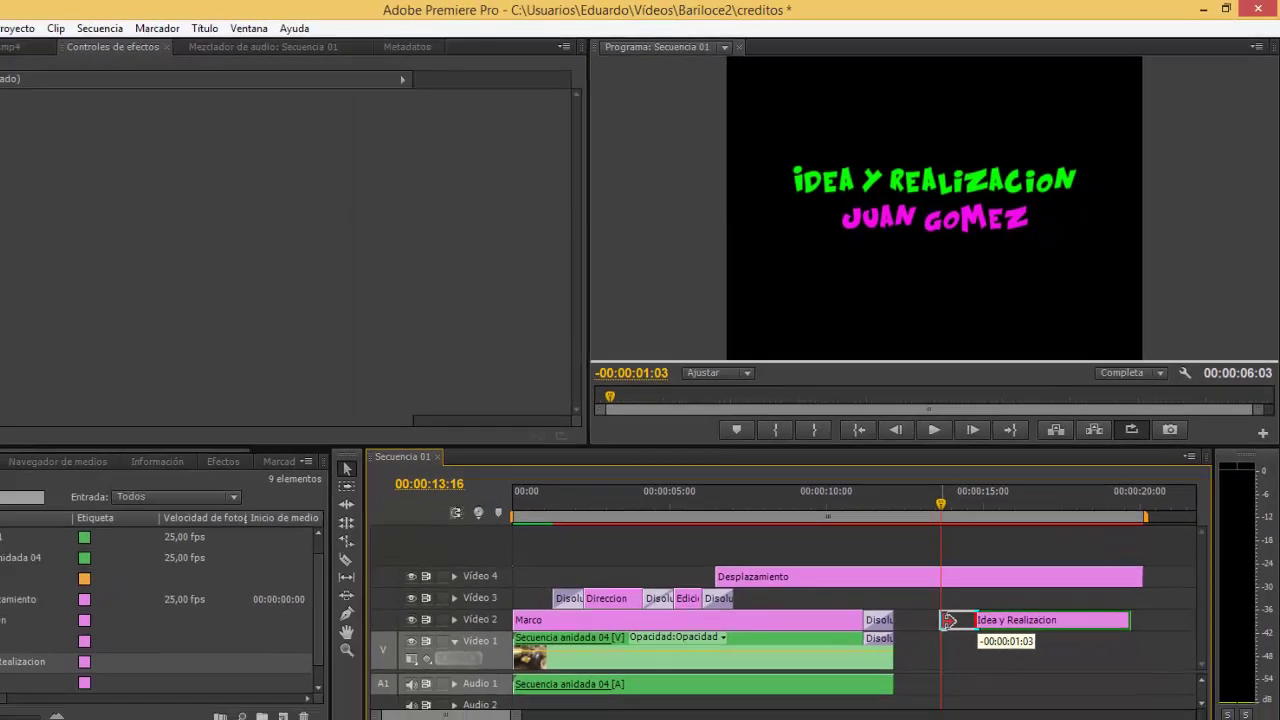
drag(948, 620, 946, 620)
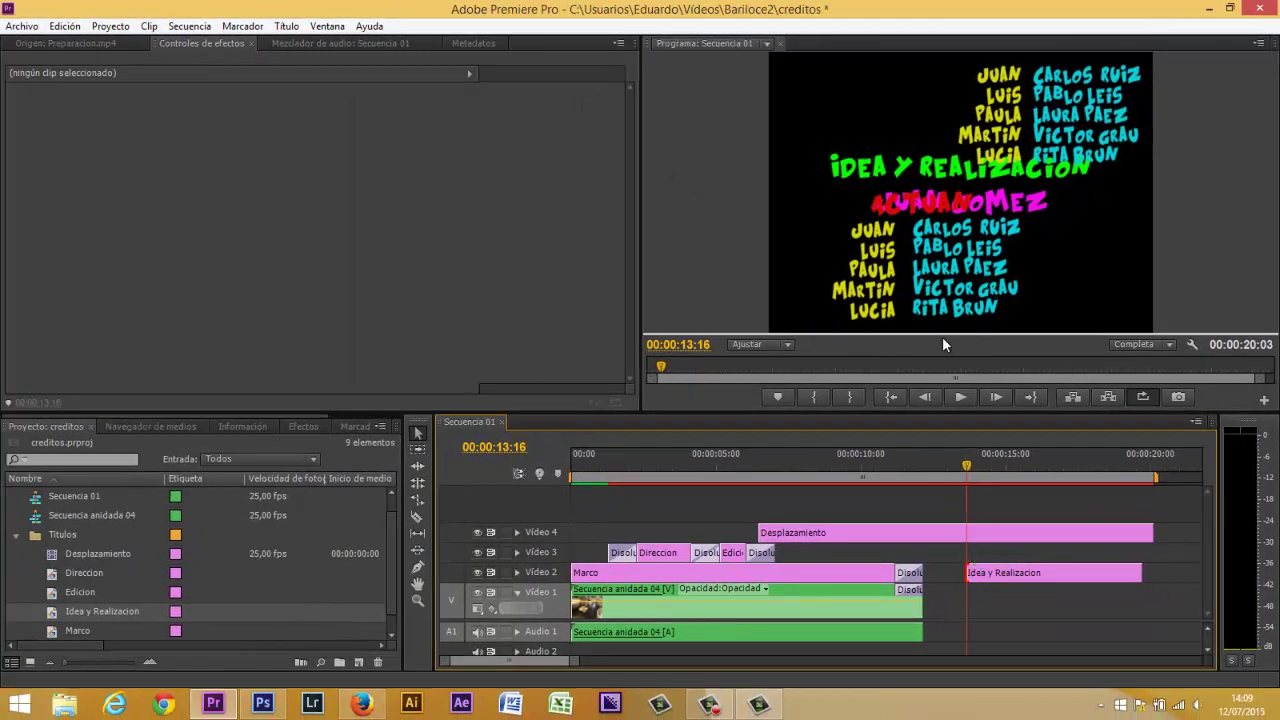
Step: Set Position Y to 657 at 13:16 so the title rises from below frame to 288
click(1061, 574)
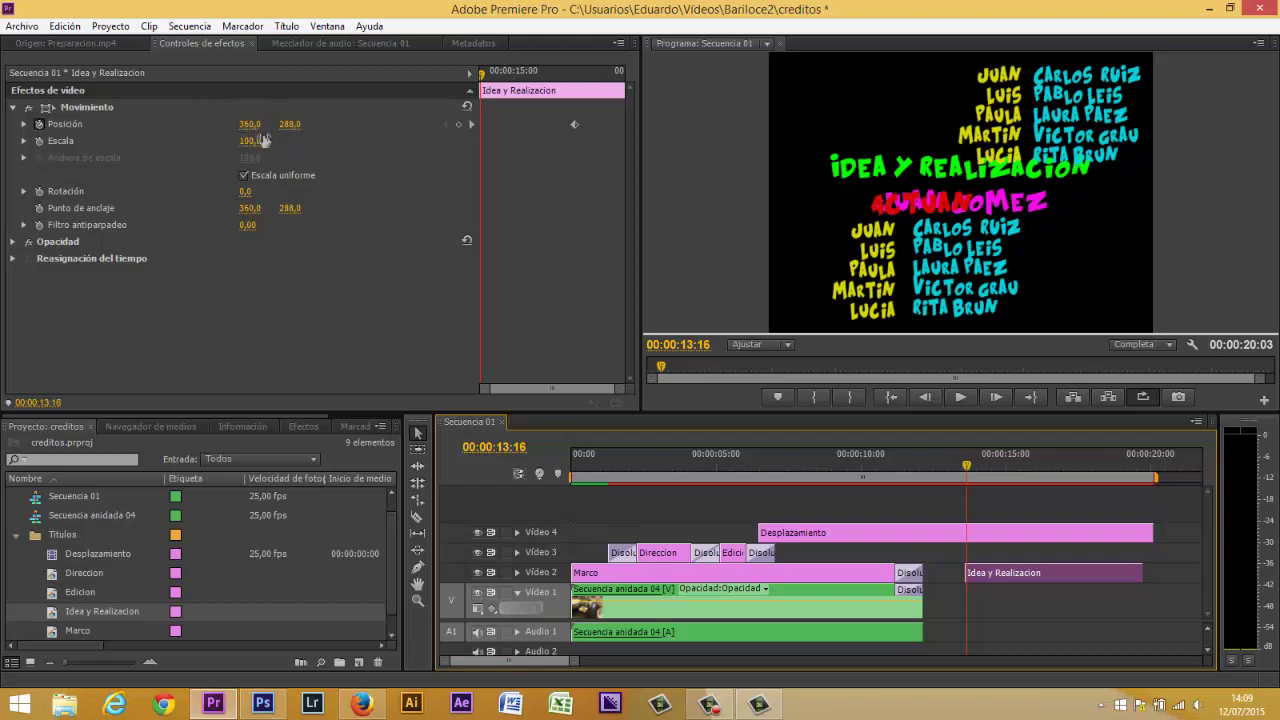
drag(297, 124, 287, 130)
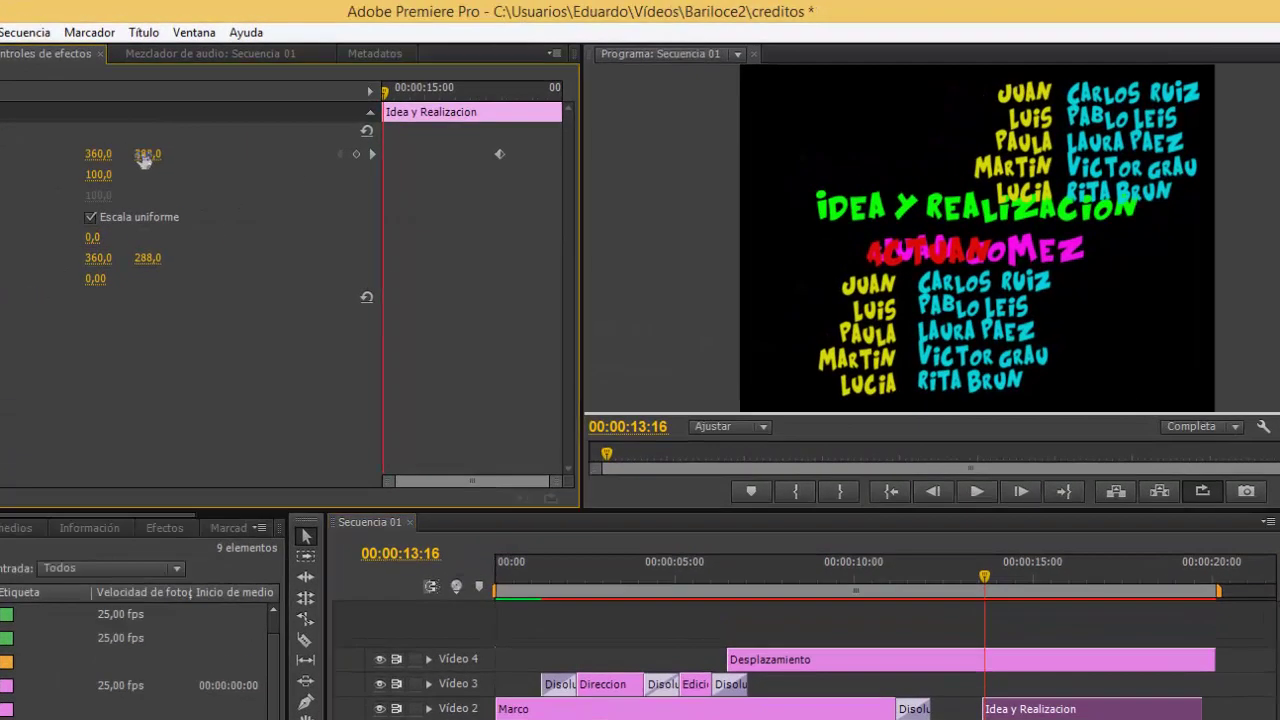
drag(281, 131, 278, 131)
mouse_move(133, 163)
mouse_down()
mouse_move(460, 168)
mouse_move(640, 191)
mouse_move(94, 166)
mouse_move(108, 177)
mouse_move(146, 164)
mouse_move(106, 166)
mouse_move(137, 162)
mouse_up()
drag(139, 161, 143, 161)
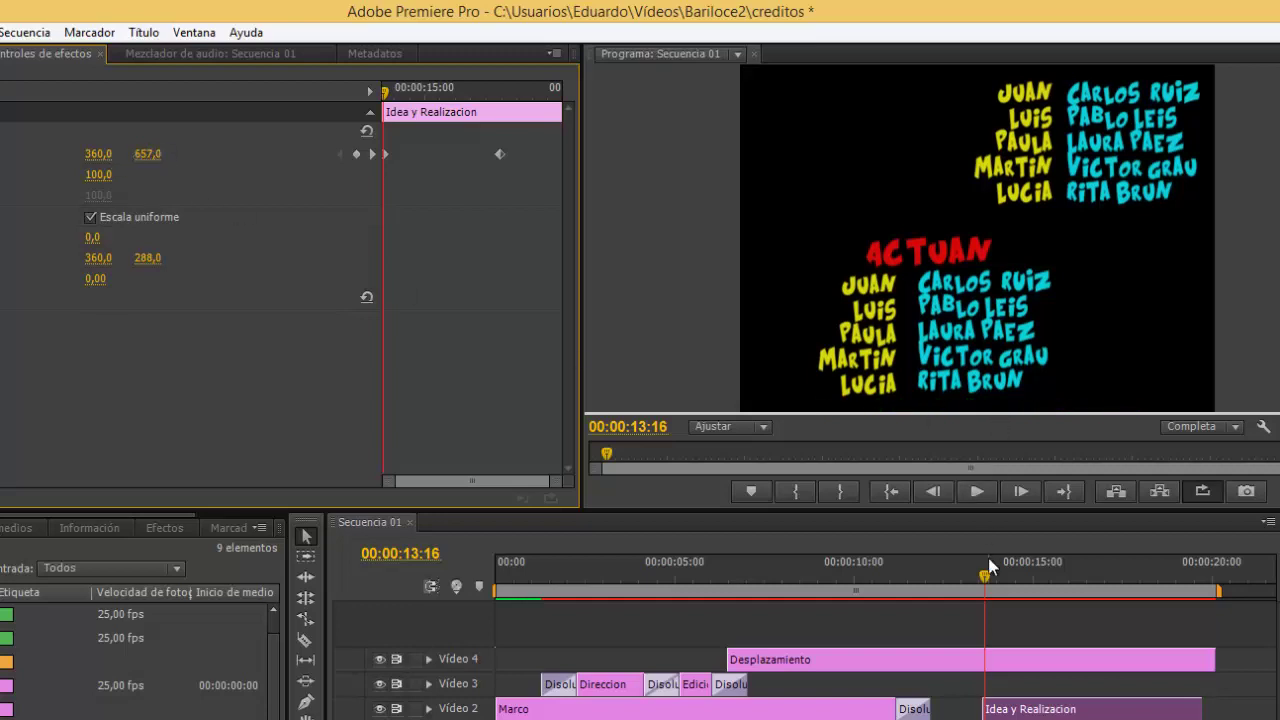
drag(984, 574, 1185, 622)
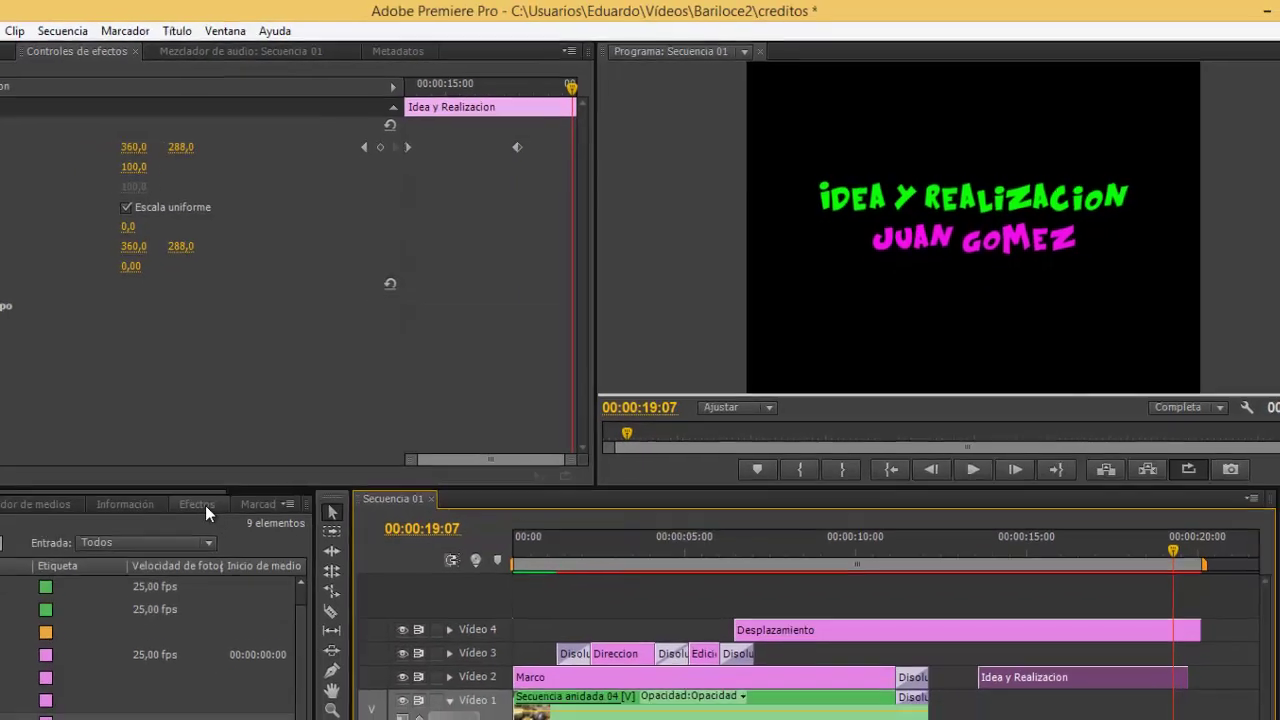
Step: Add Disolución cruzada to the end of the Idea y Realizacion clip and preview the fade-out
click(164, 528)
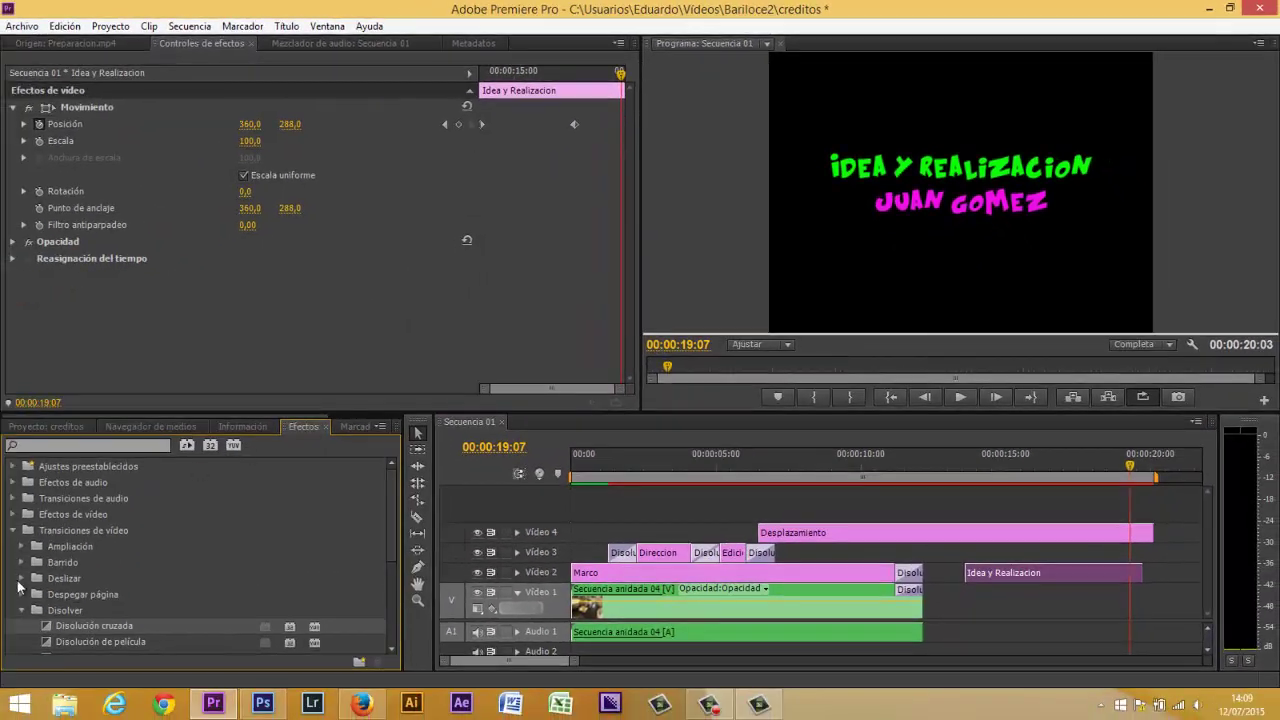
drag(52, 622, 1140, 578)
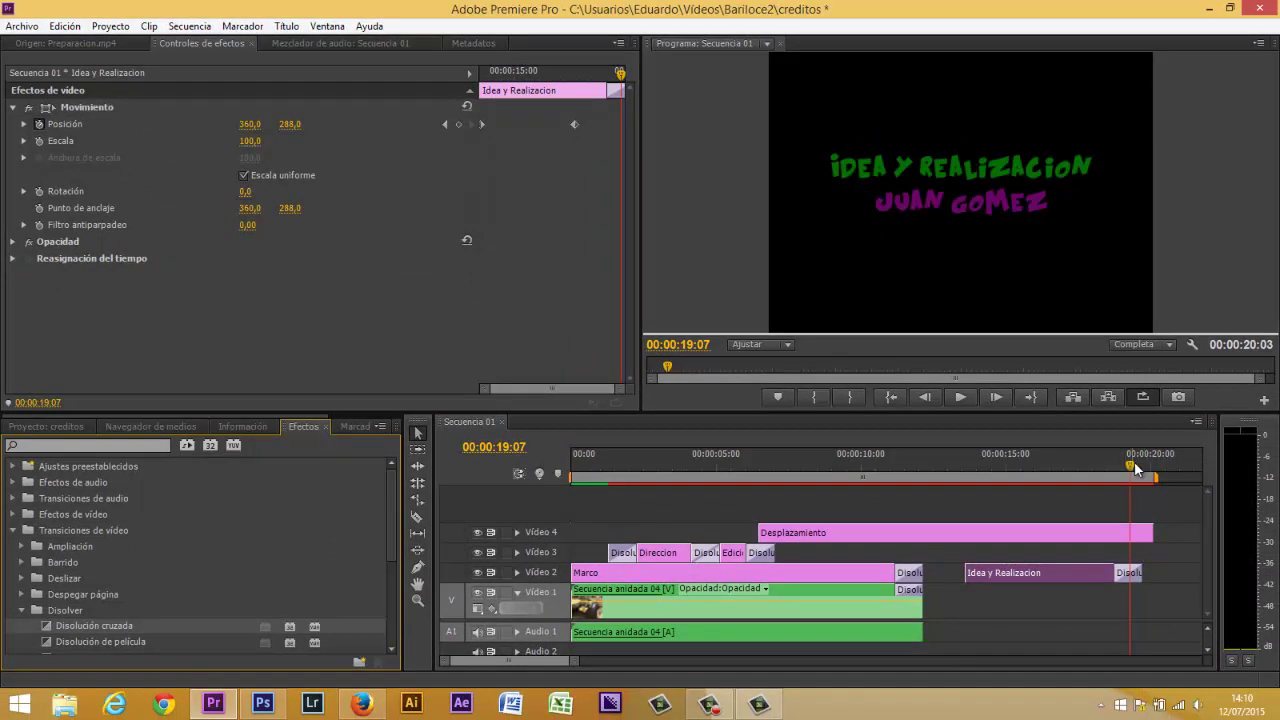
drag(1134, 463, 618, 474)
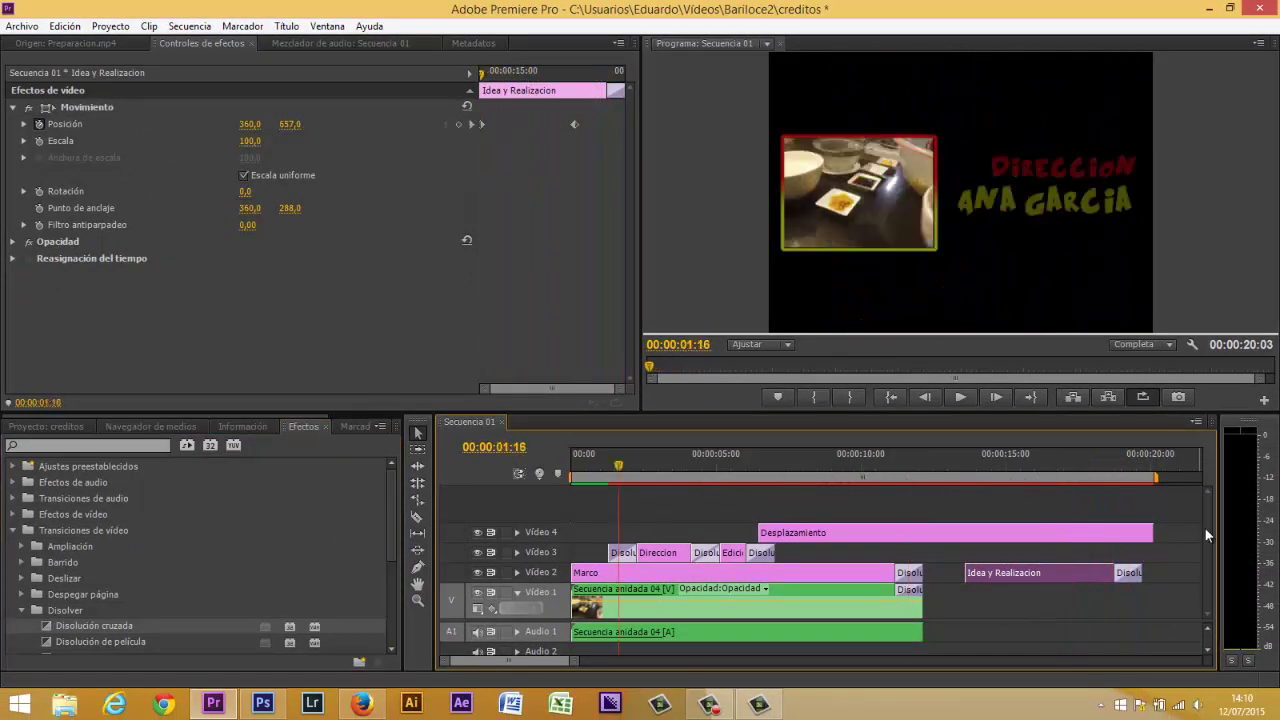